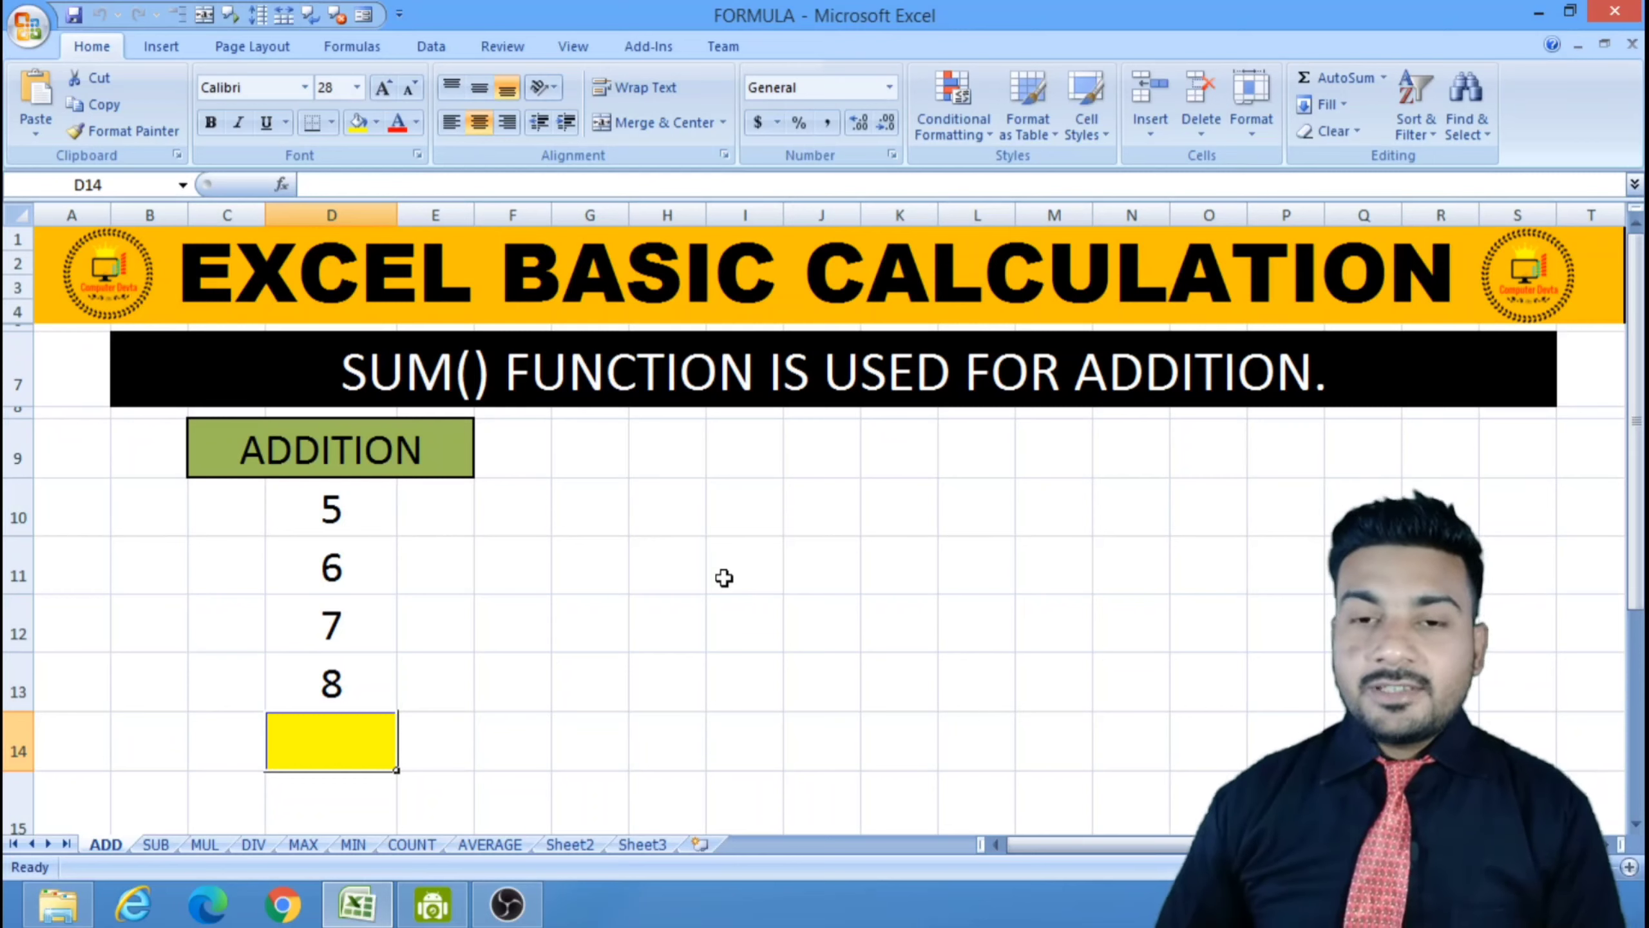
- Examine how the cell holding 6 is addressed by its column D and its row 11
left_click(733, 563)
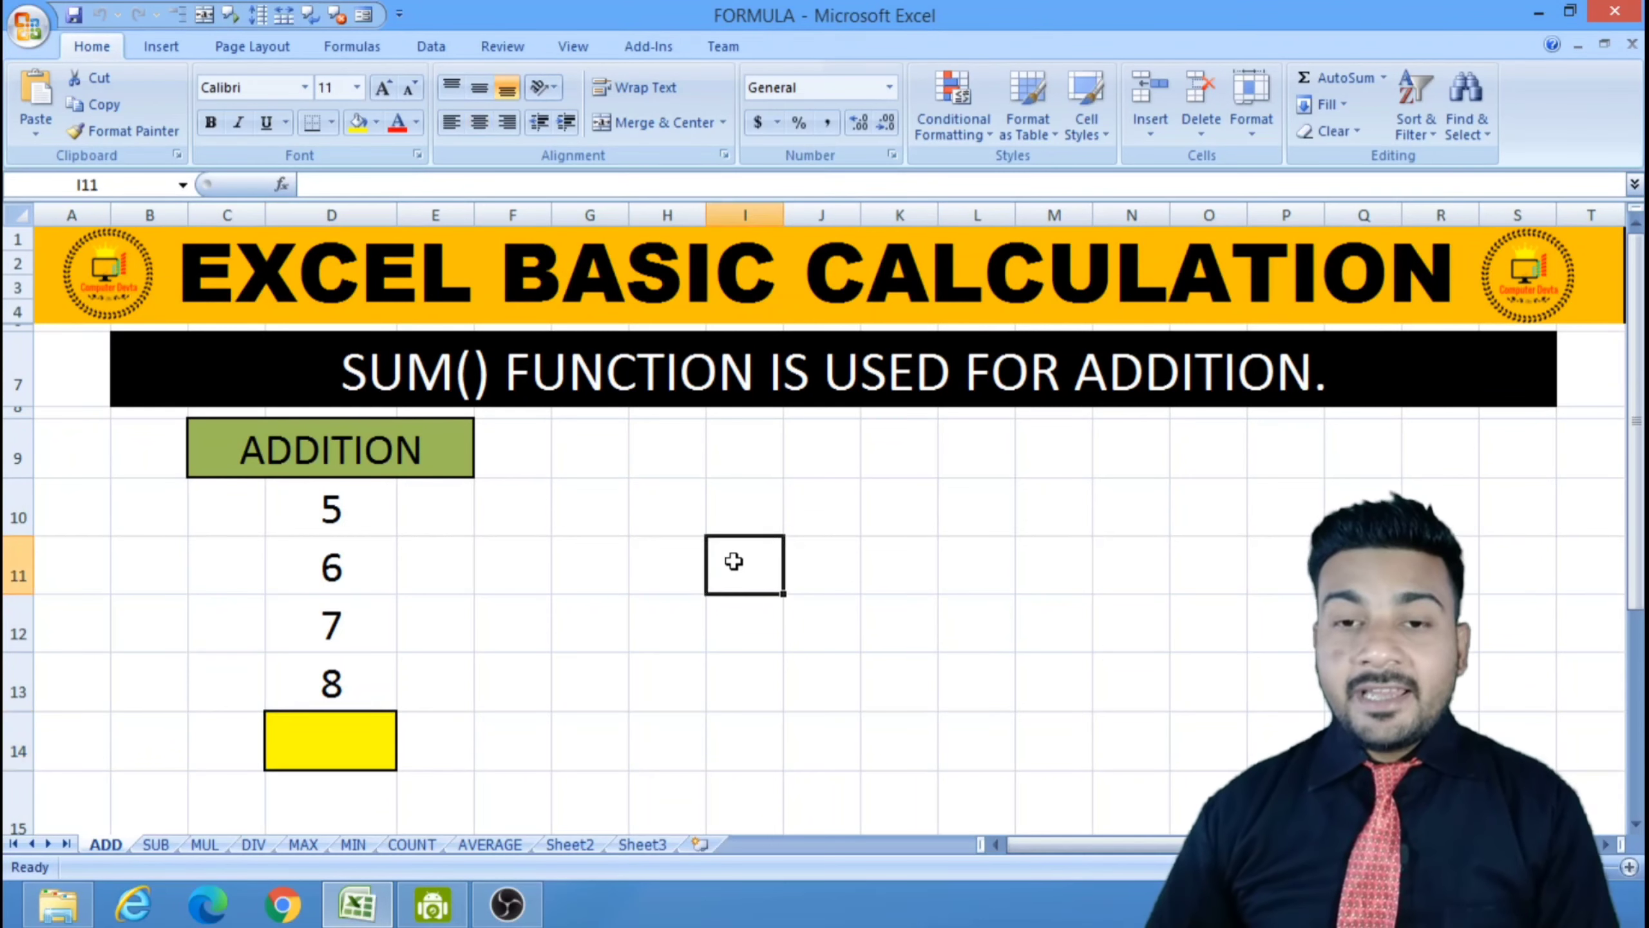
left_click(830, 560)
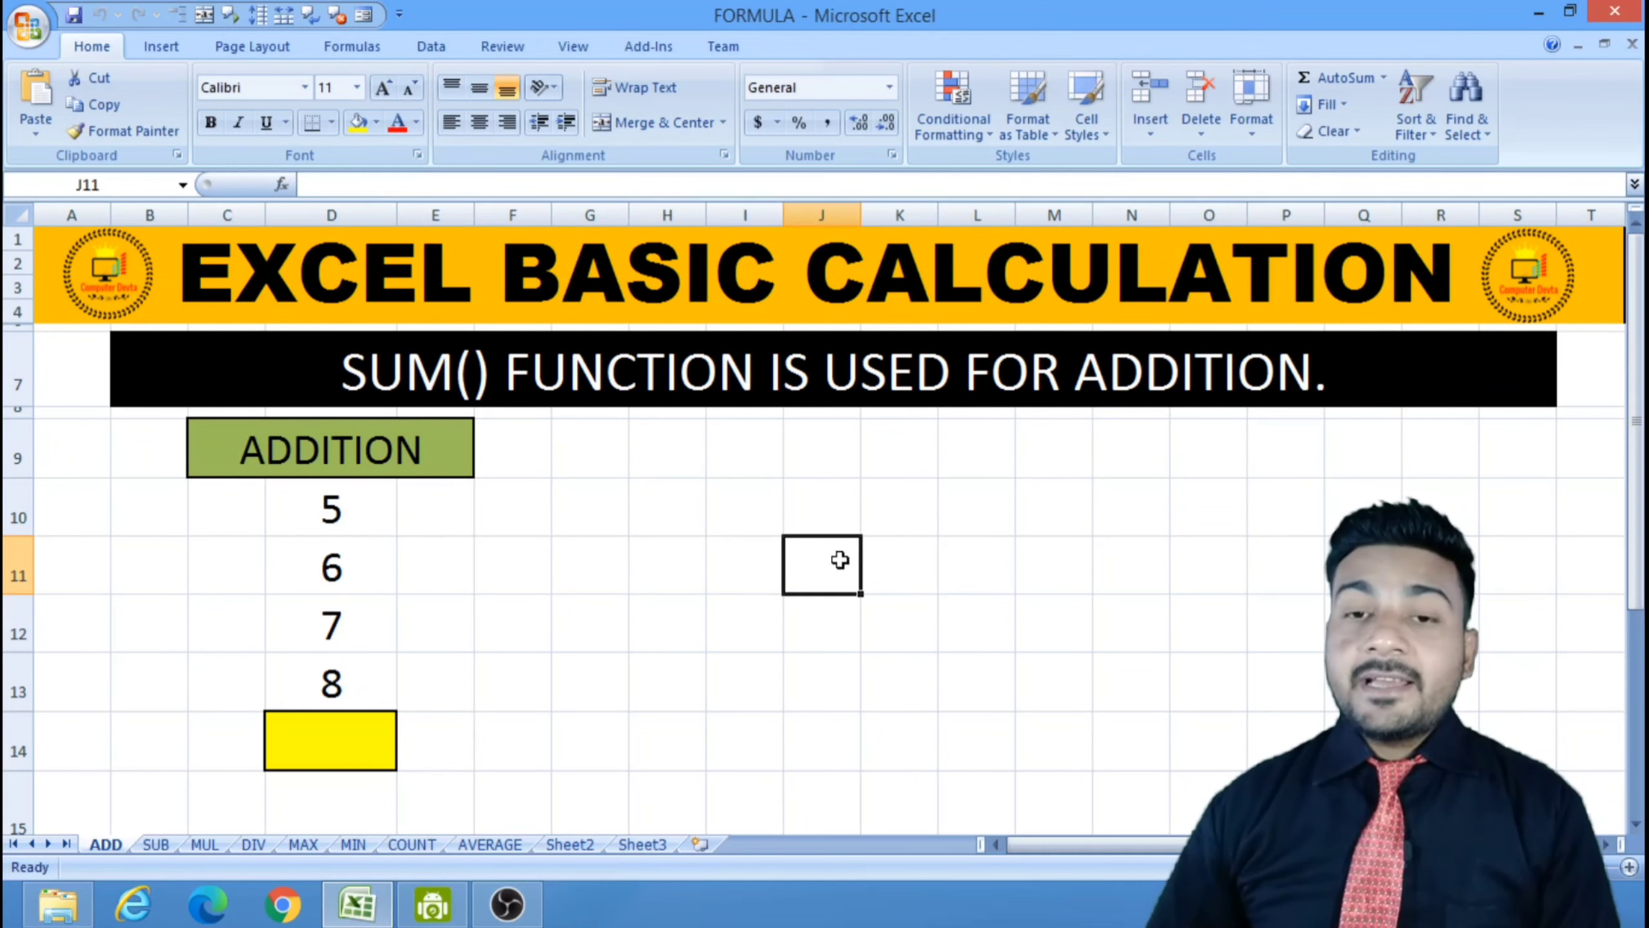
left_click(911, 563)
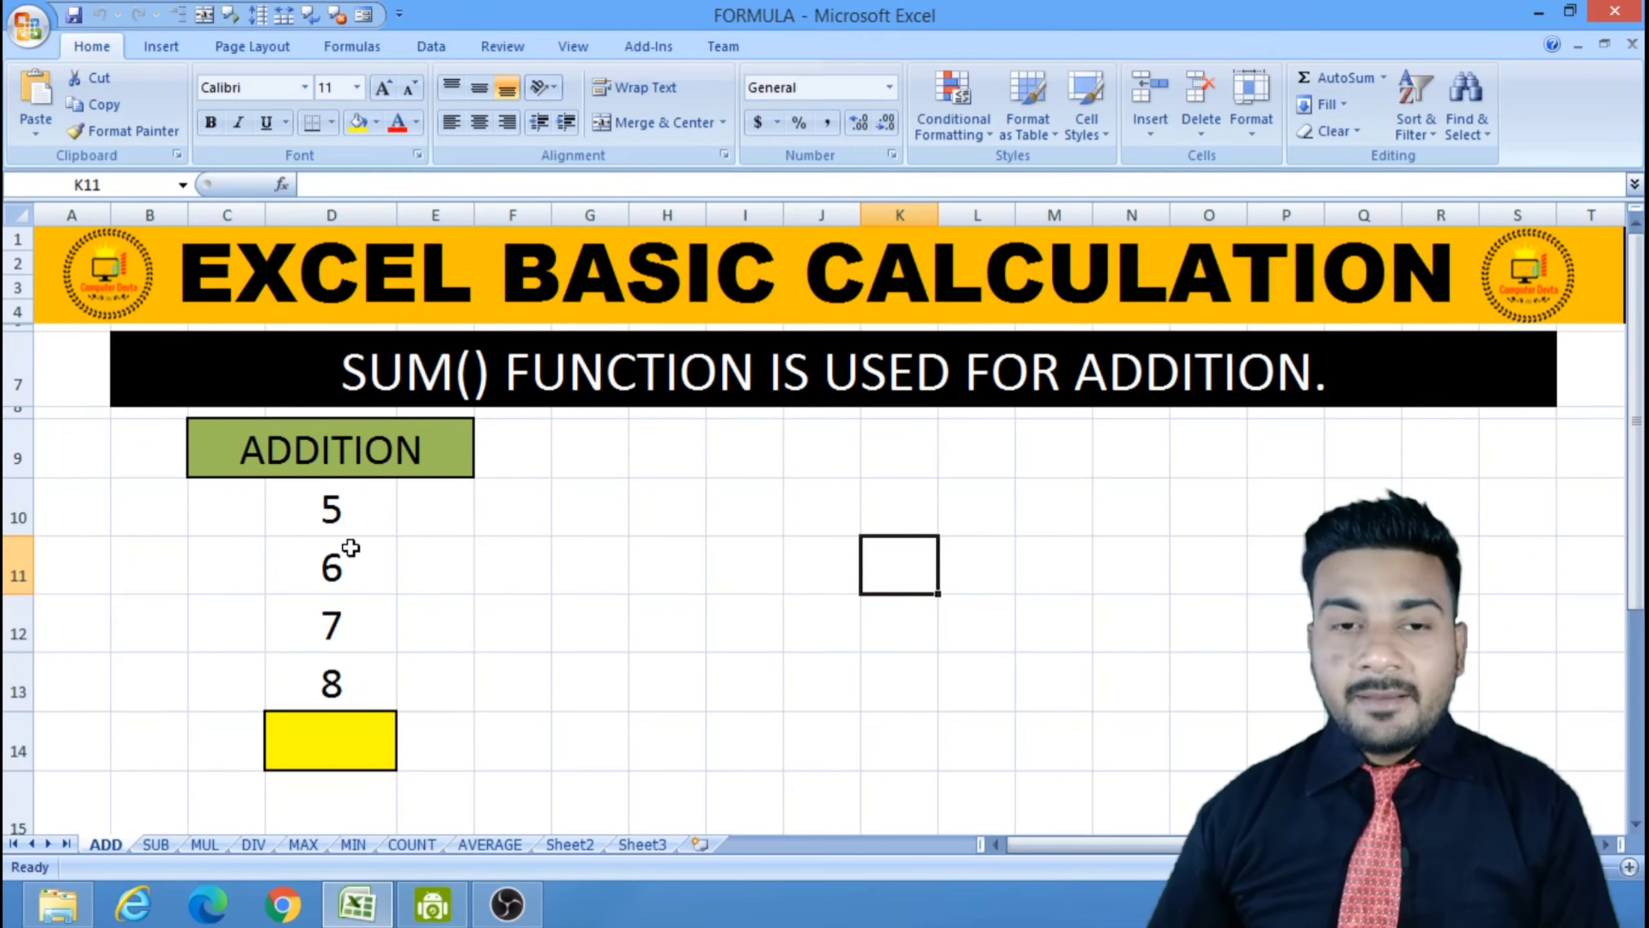
left_click(340, 566)
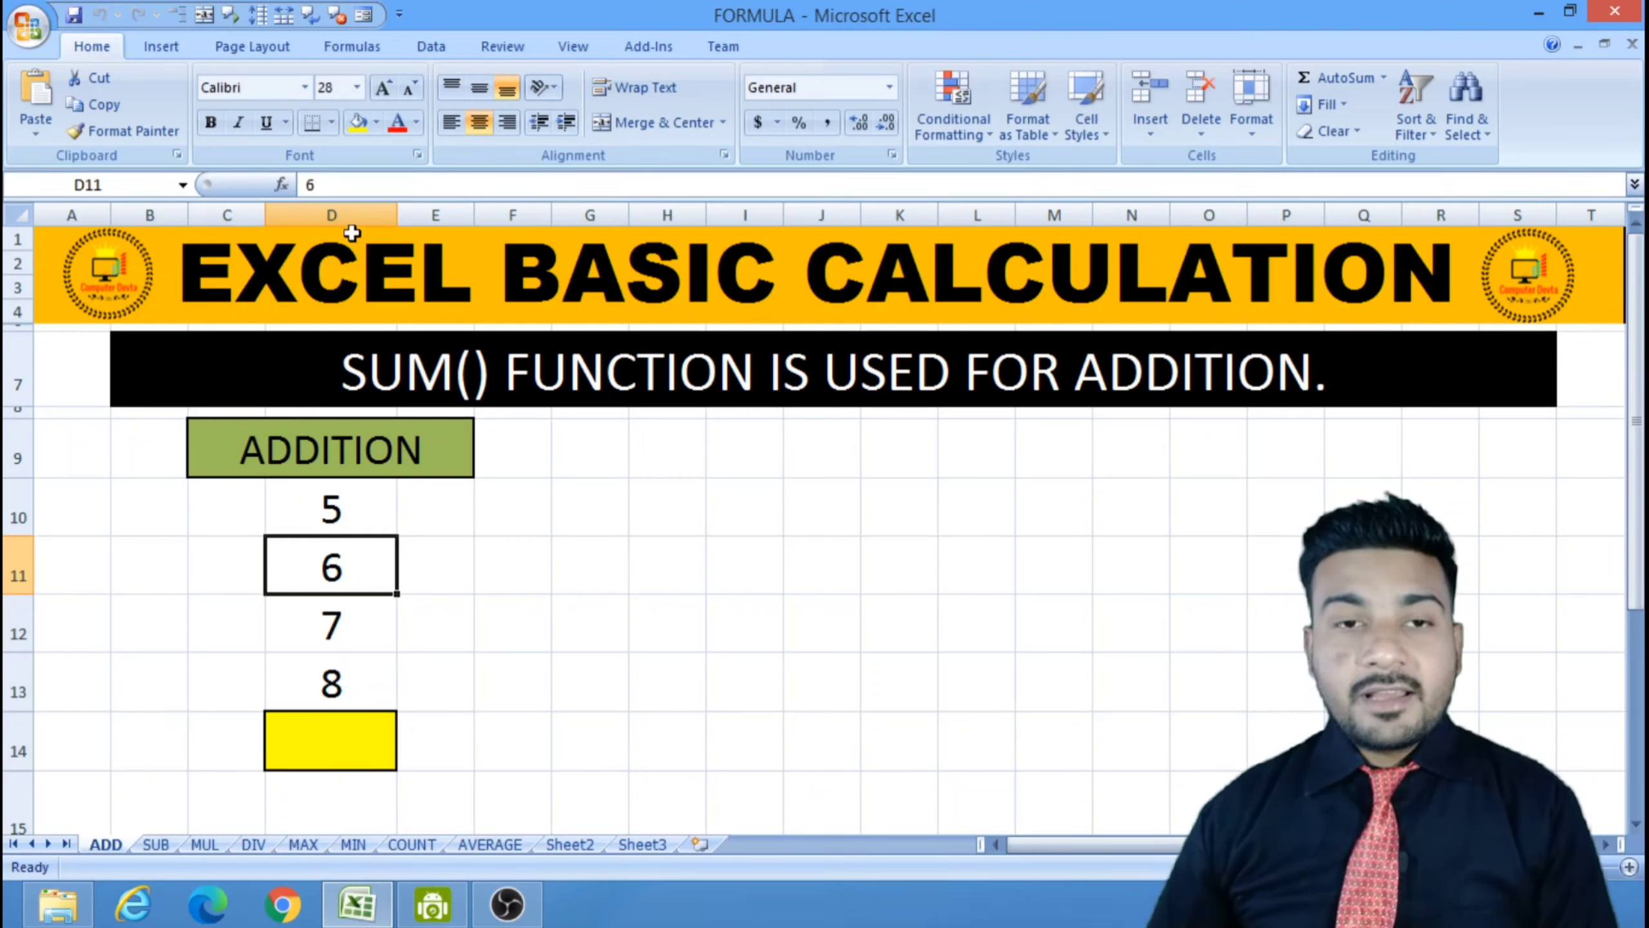
left_click(331, 215)
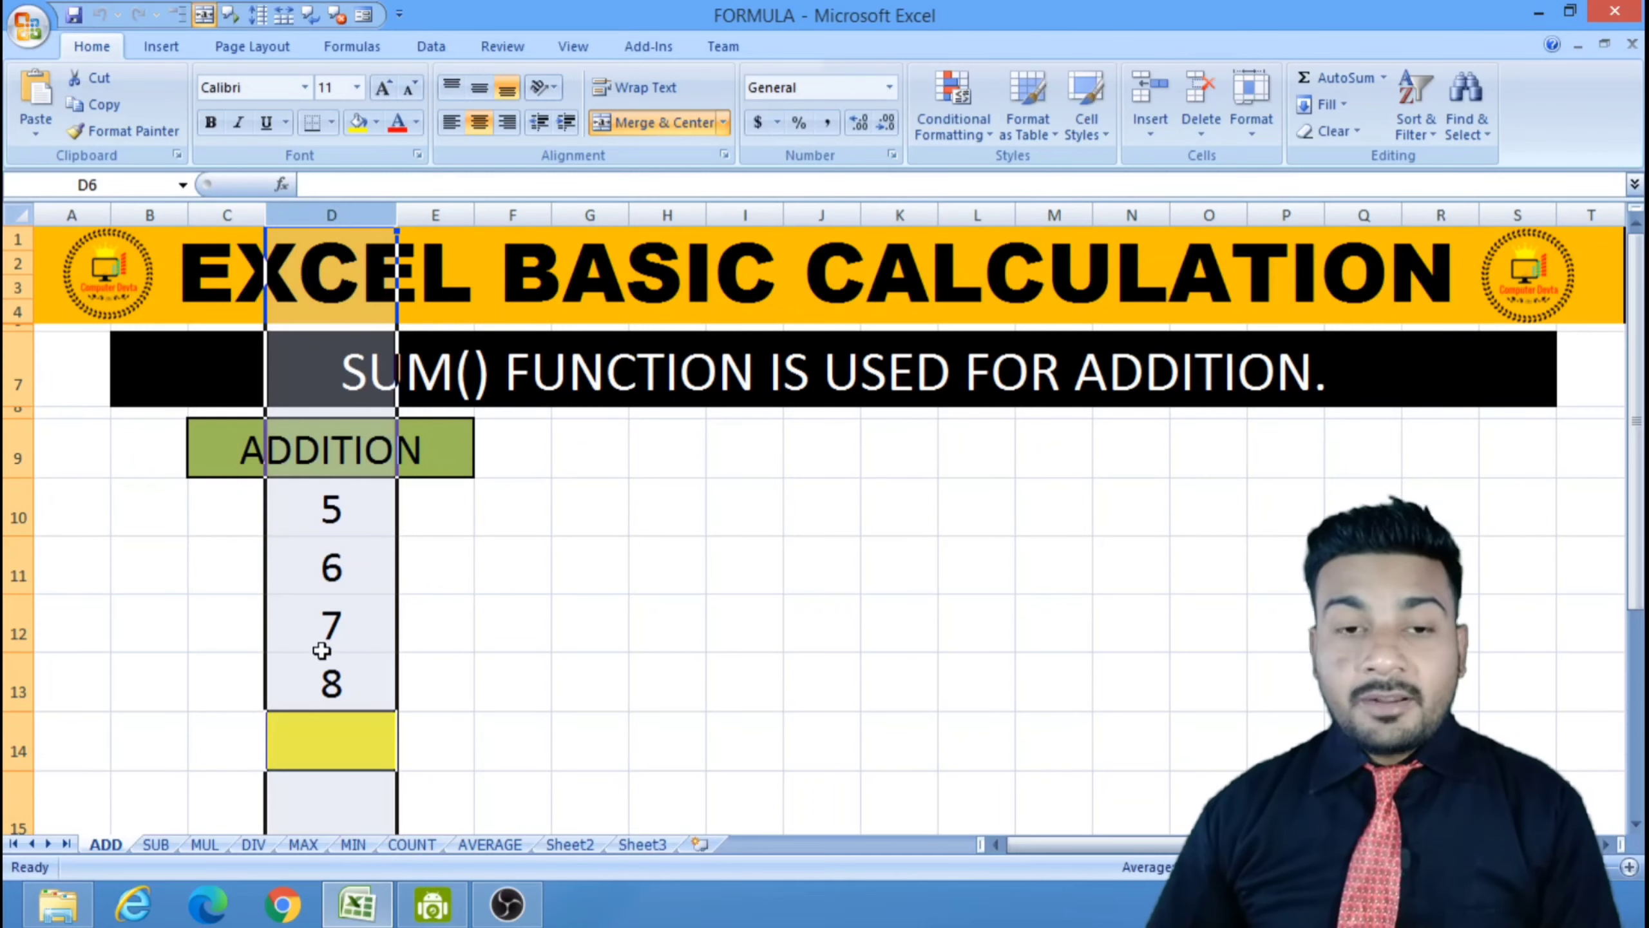
left_click(353, 584)
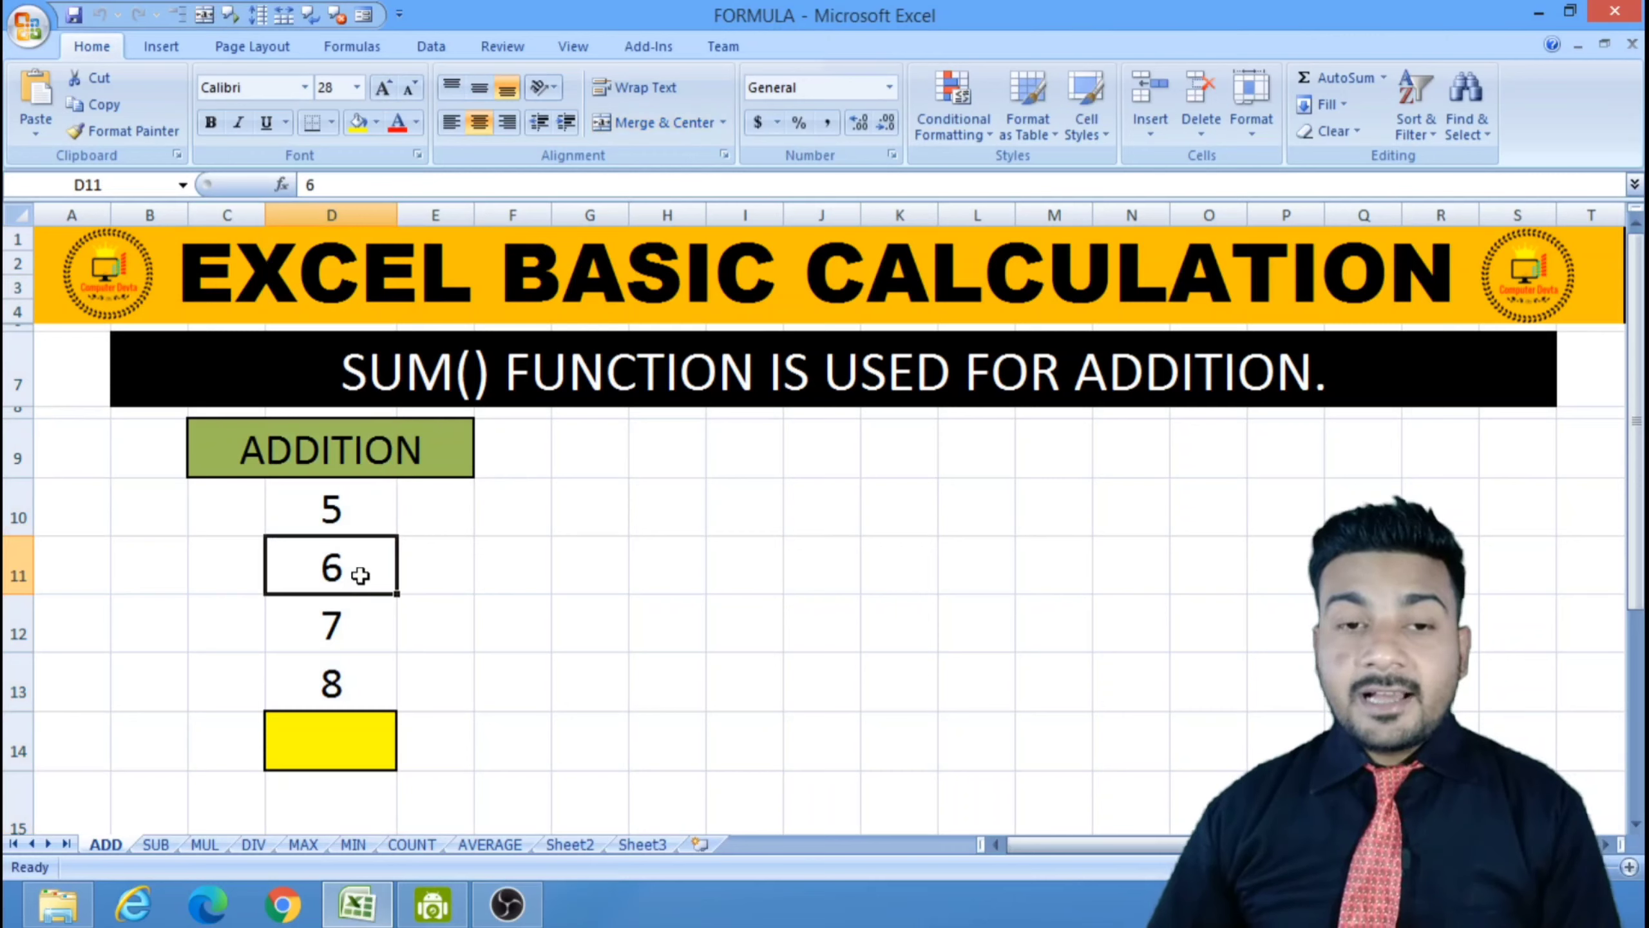
left_click(6, 564)
left_click(299, 555)
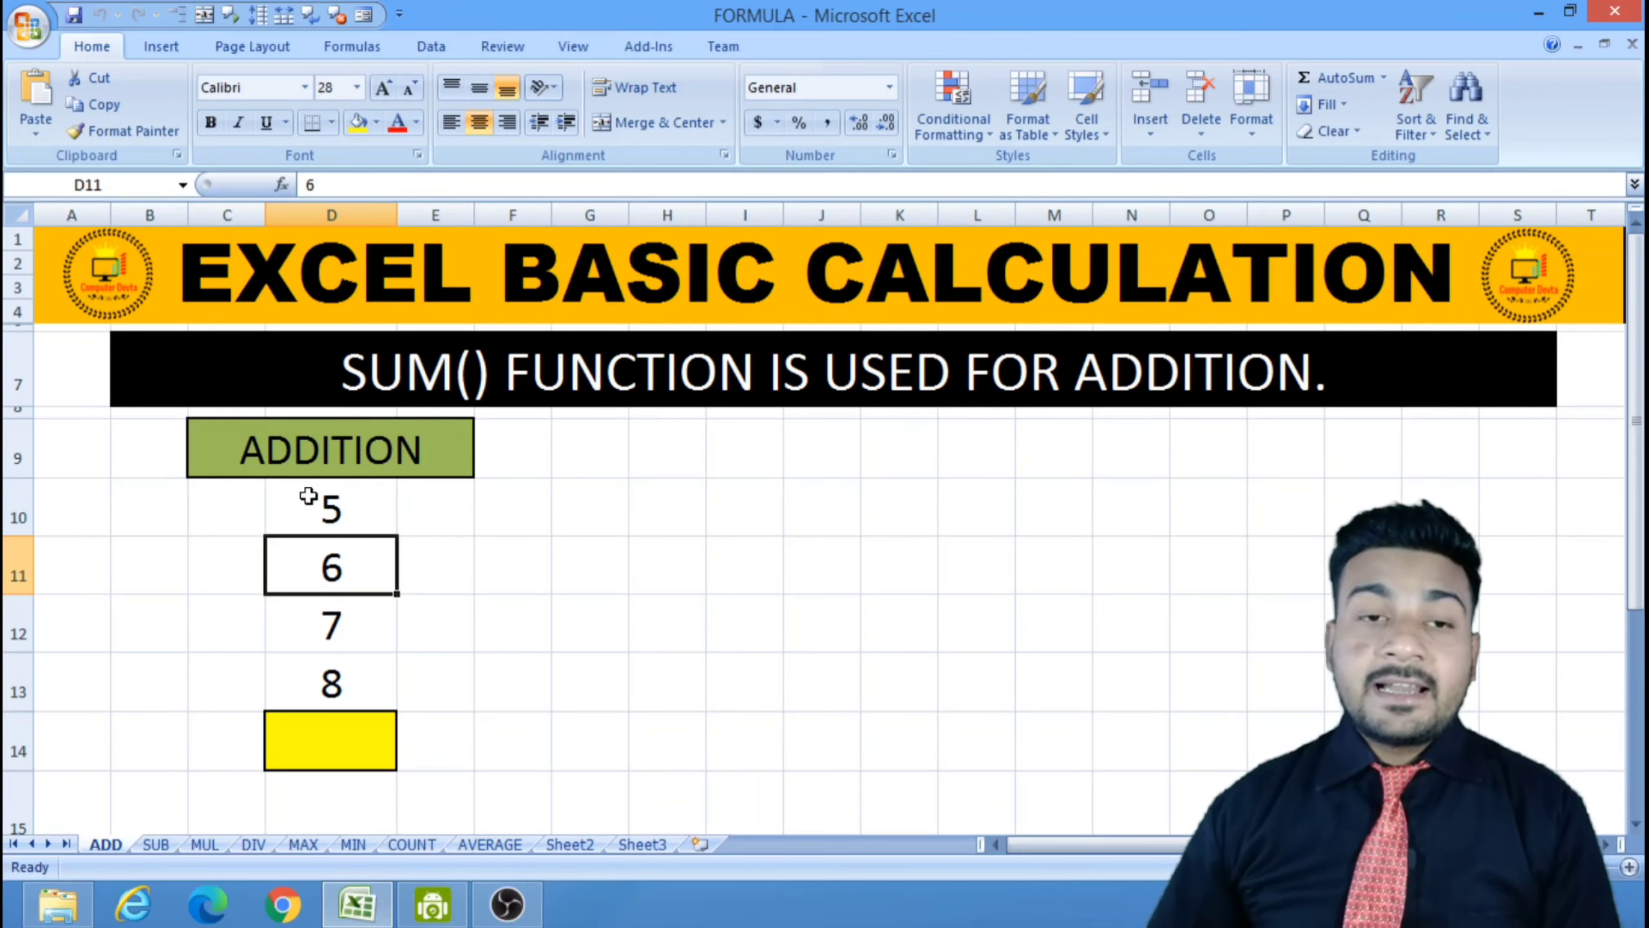
- Merge and center cells G11:I11 and enter the note "COL H ROW H" in the merged cell
left_click_drag(585, 563, 732, 556)
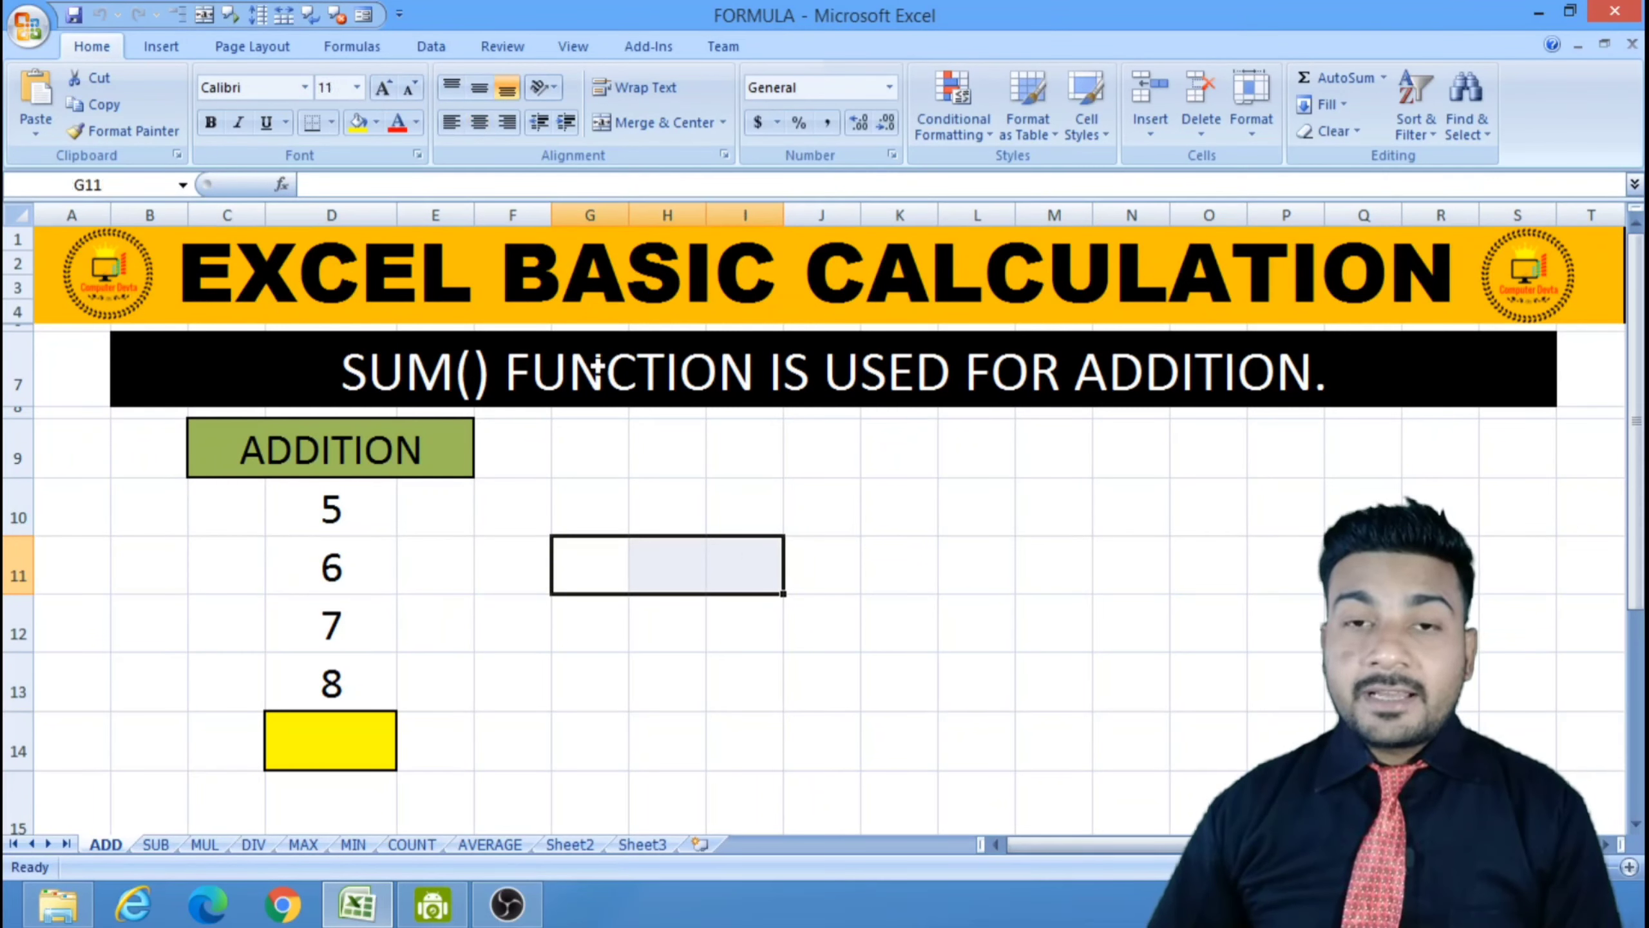
left_click(637, 120)
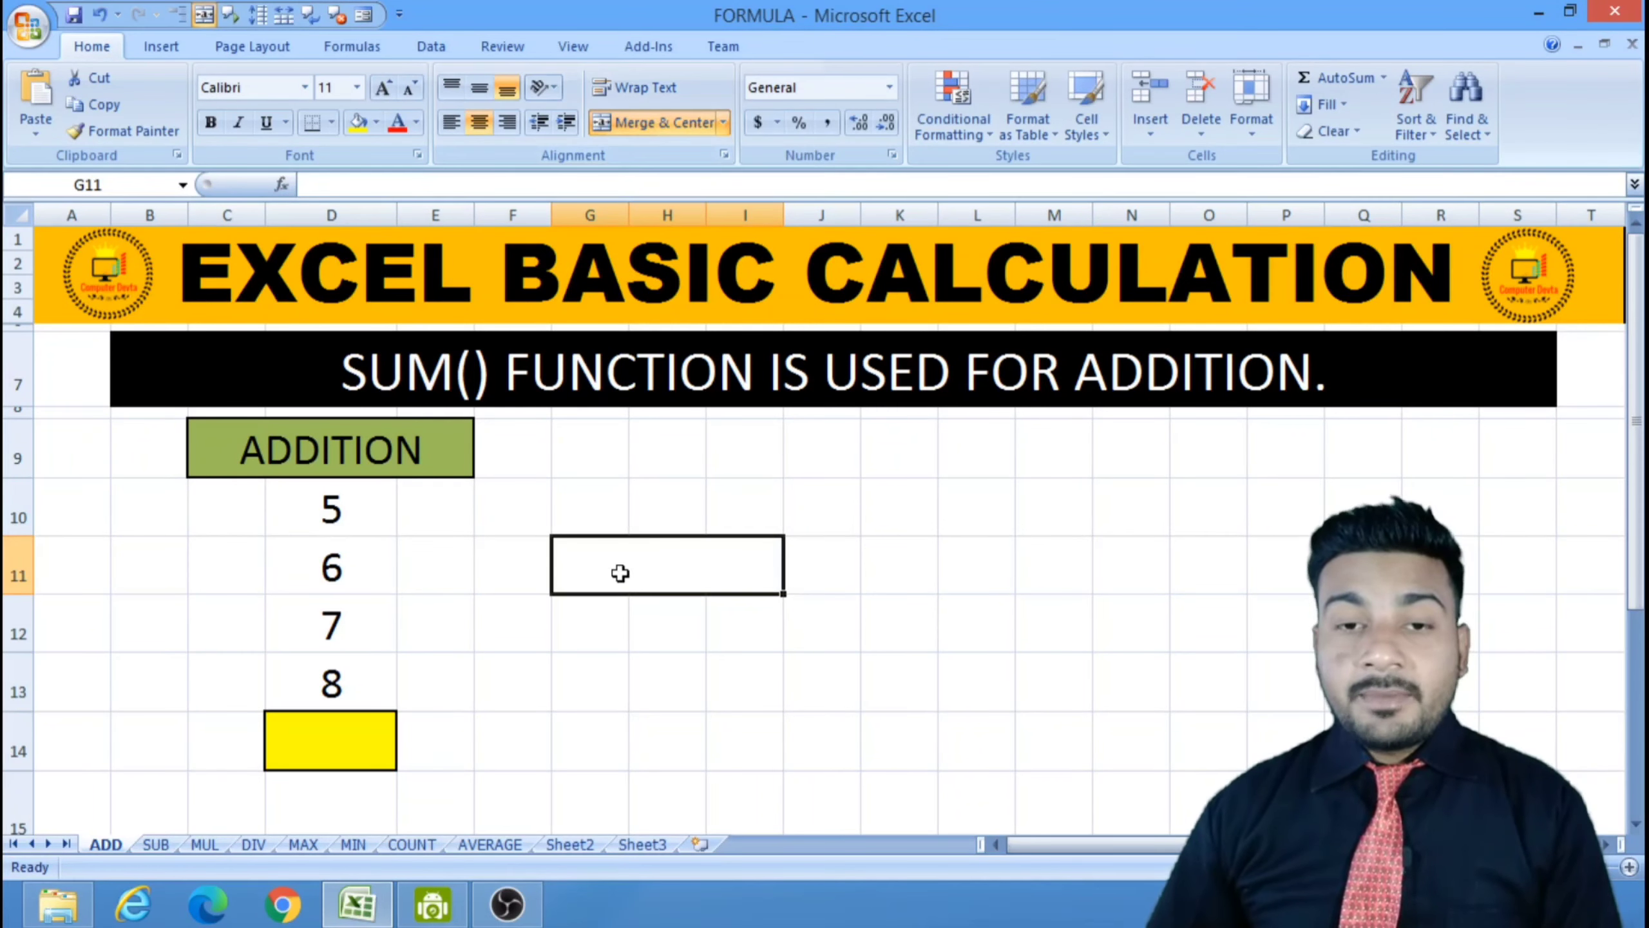
type("COL H")
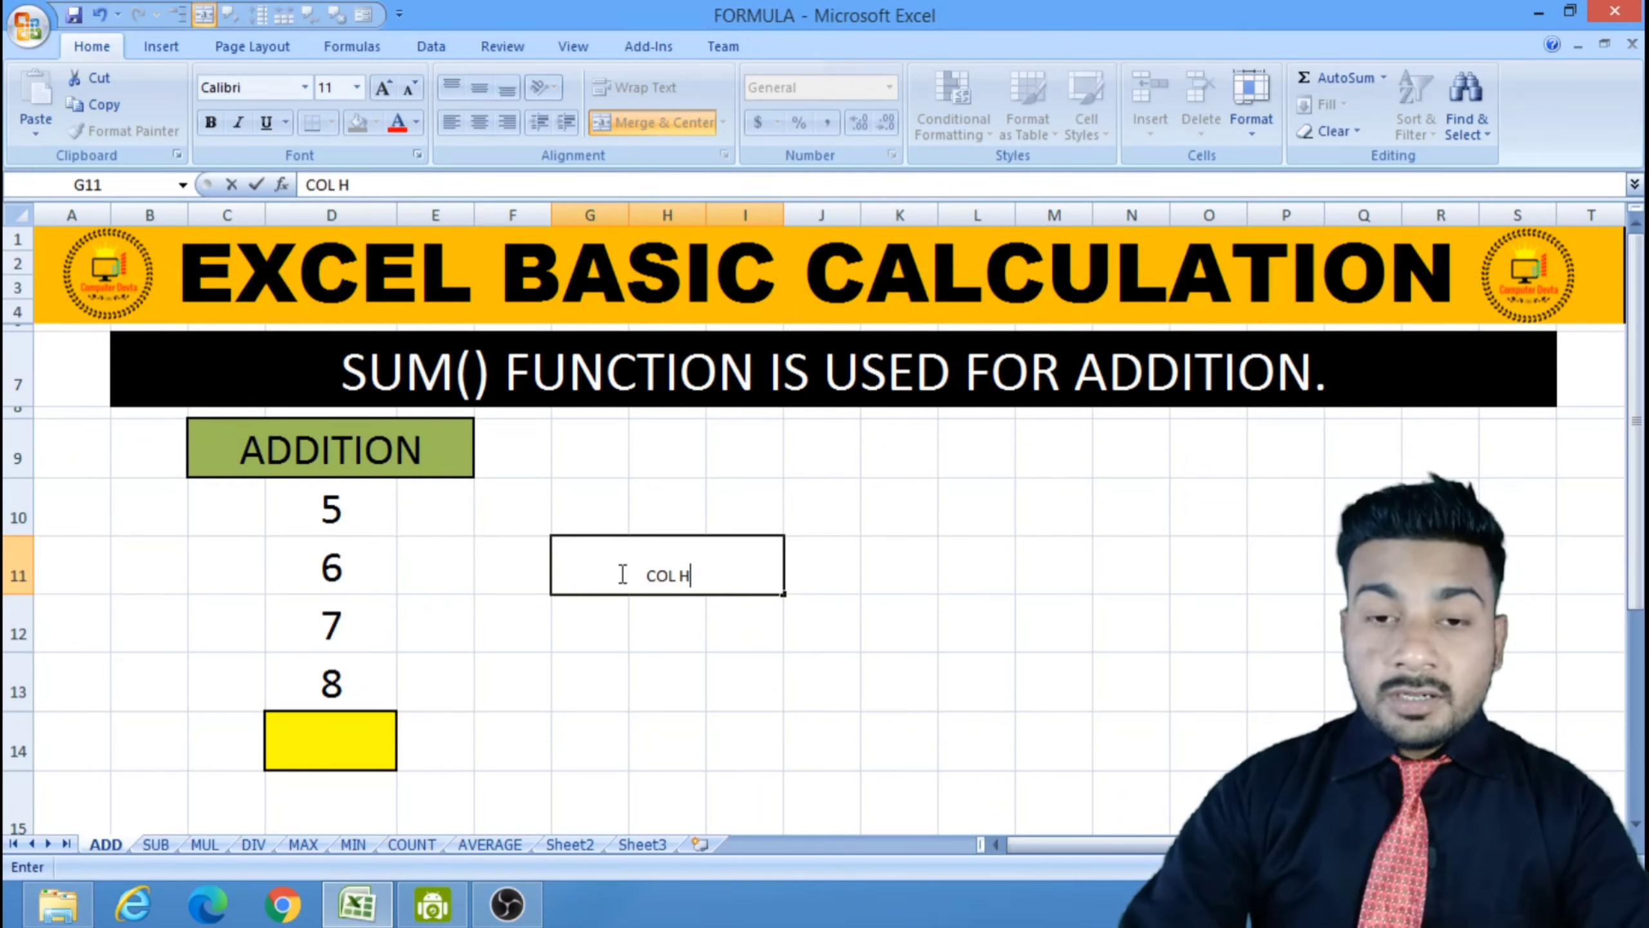
type(" ROW ")
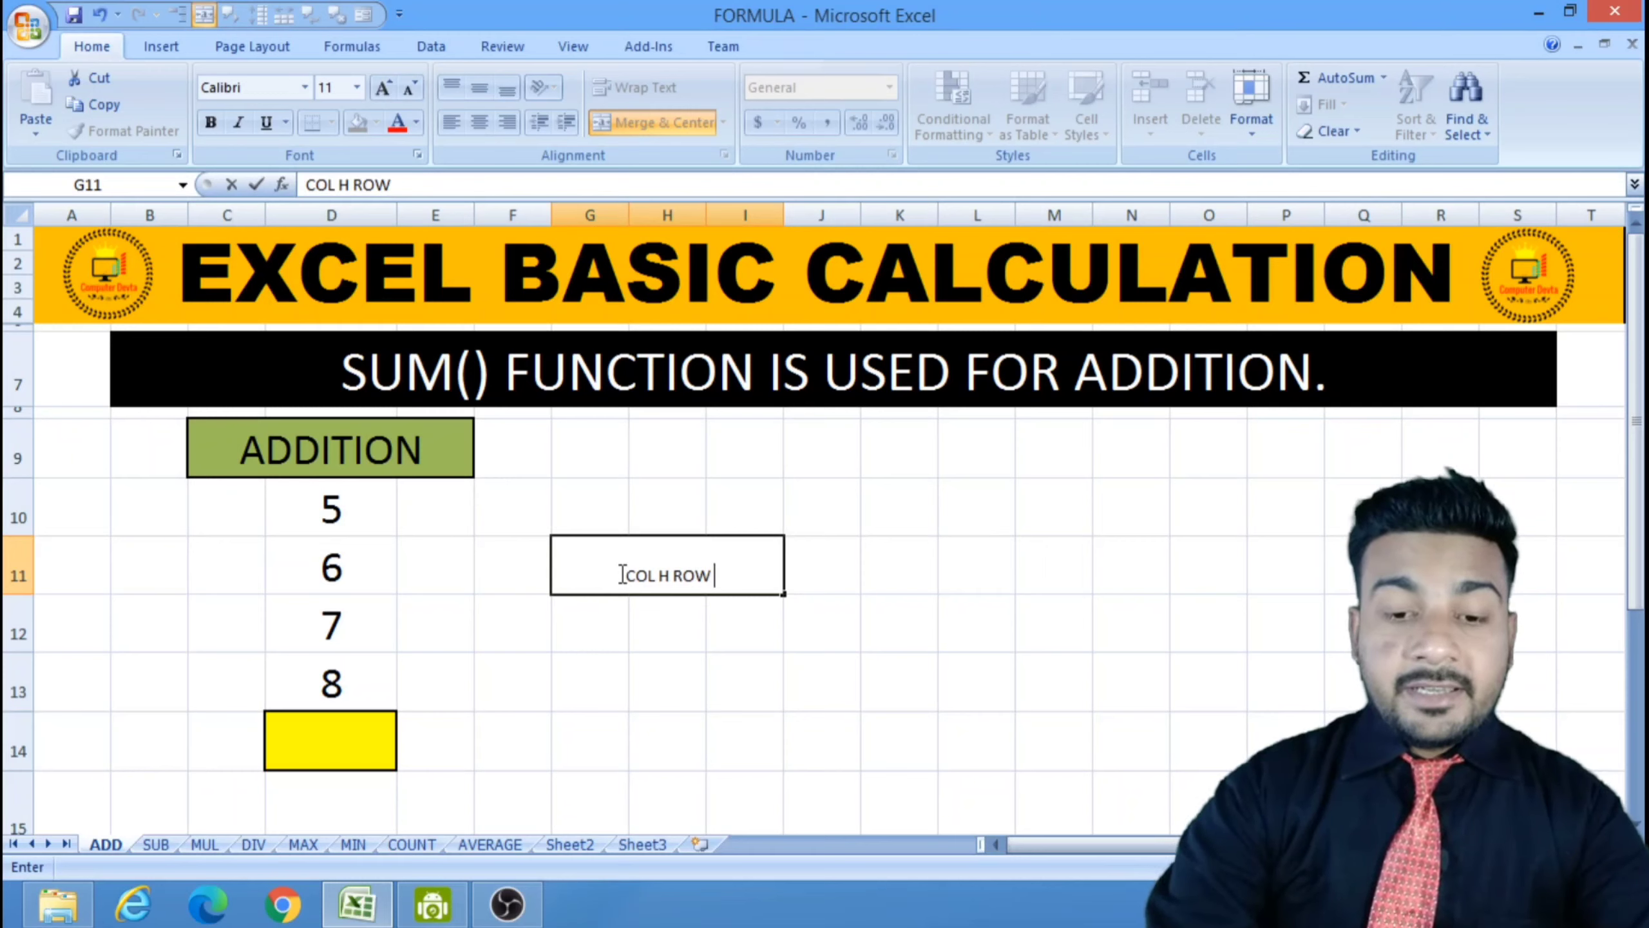
type("H")
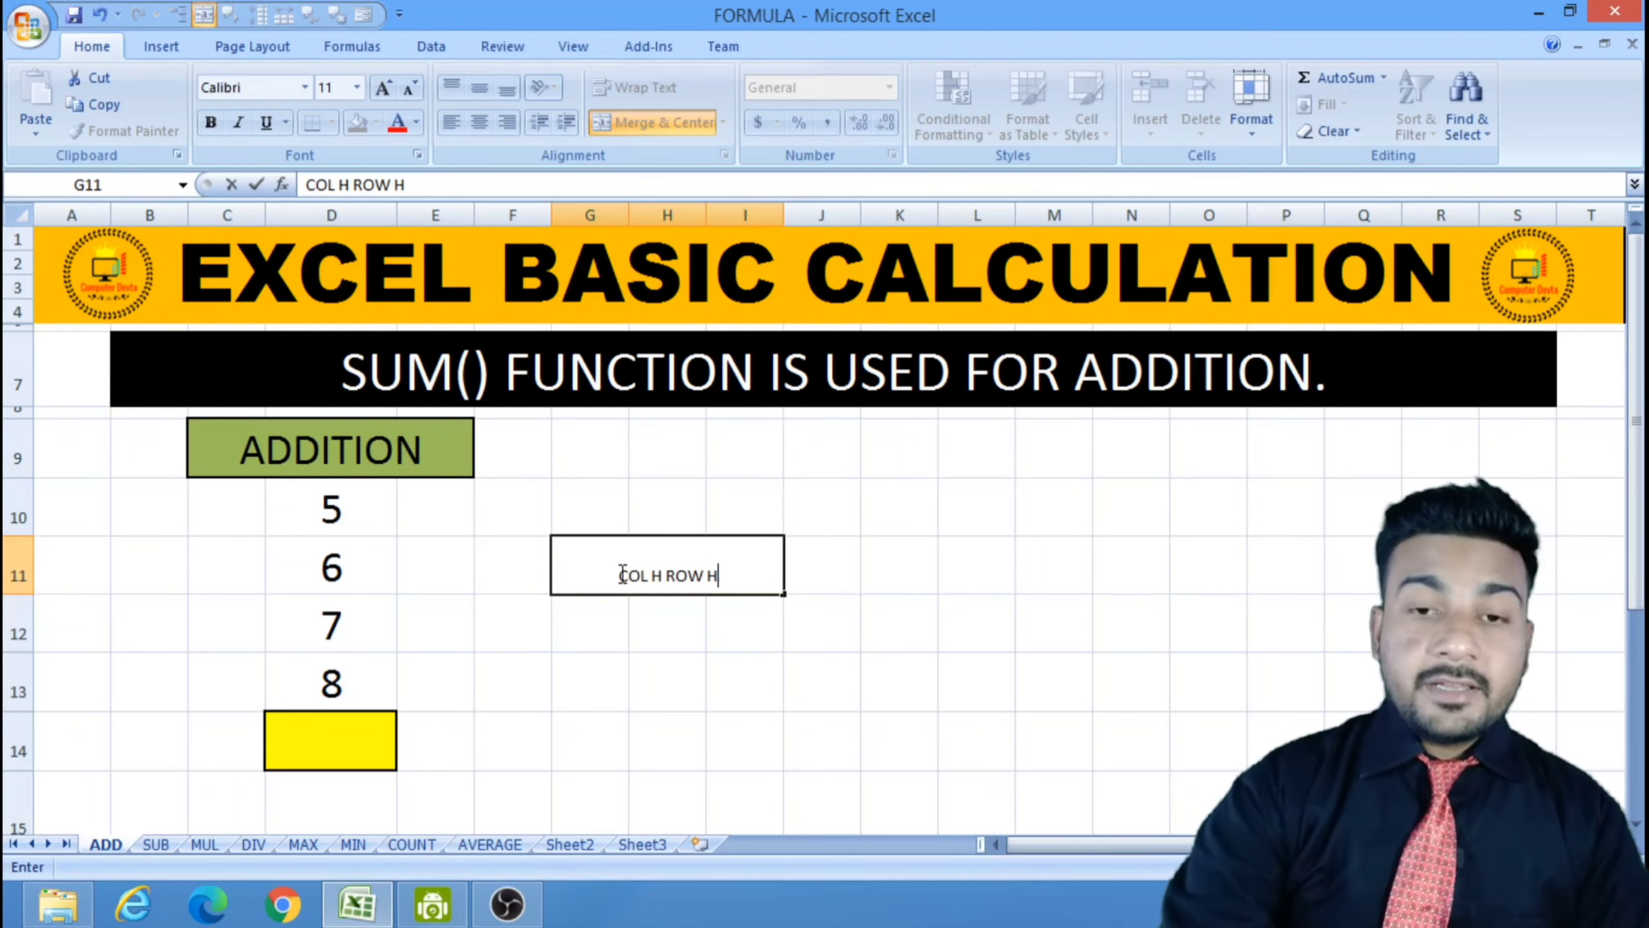
left_click(830, 561)
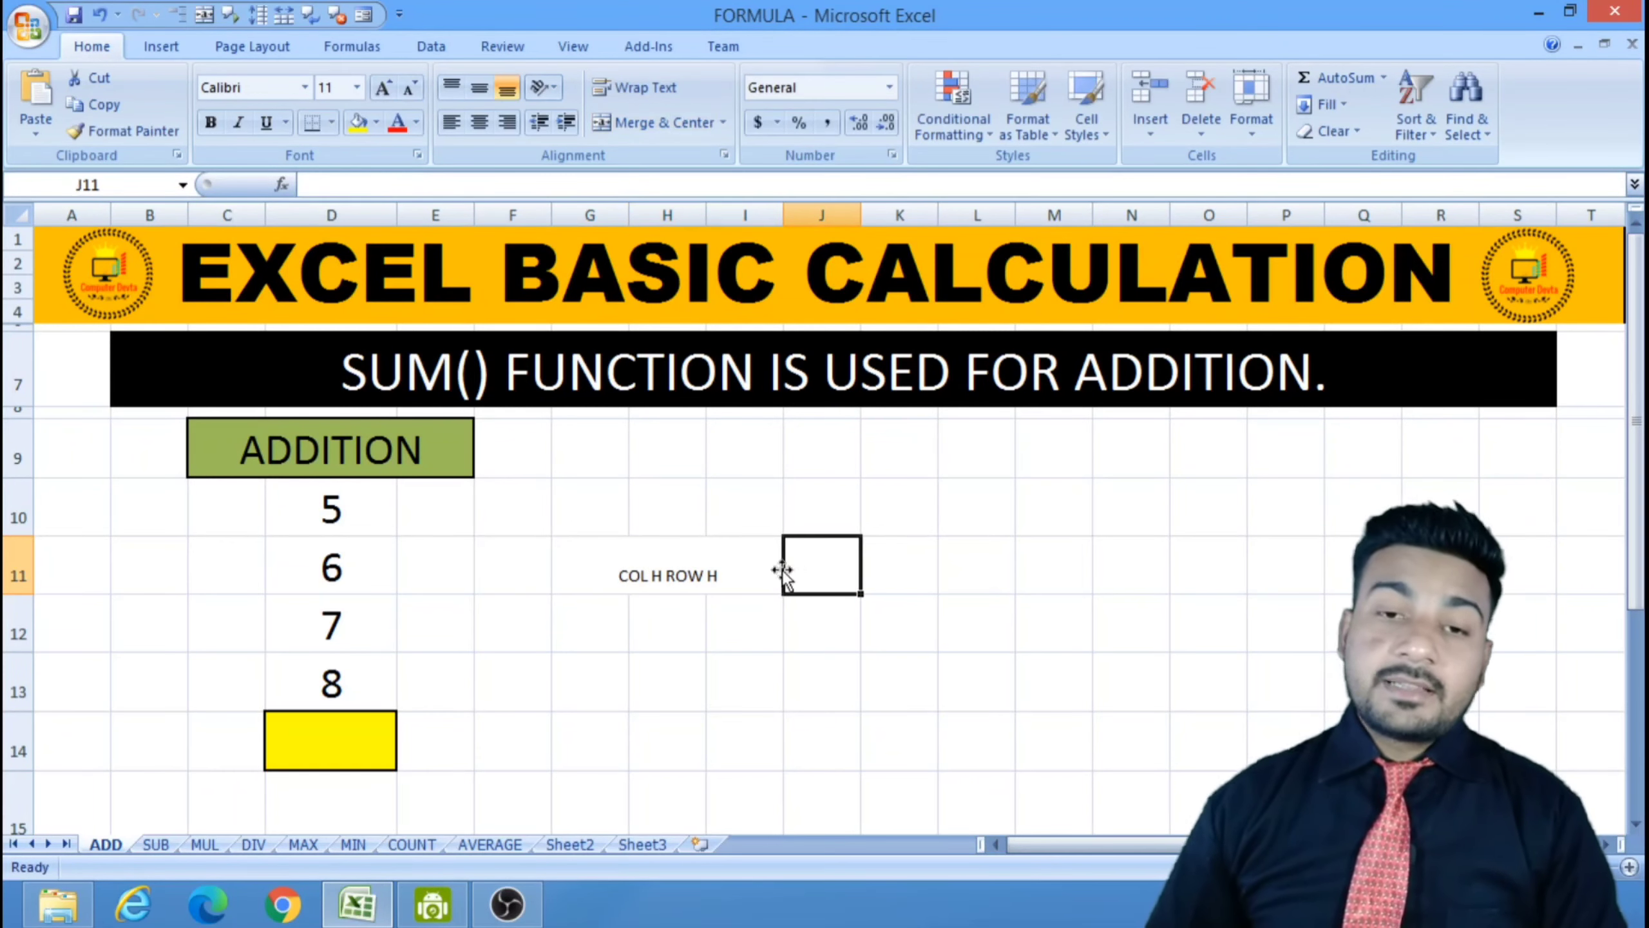
- Clear the note from the merged cell G11:I11
left_click(745, 567)
key("BackSpace")
left_click(820, 601)
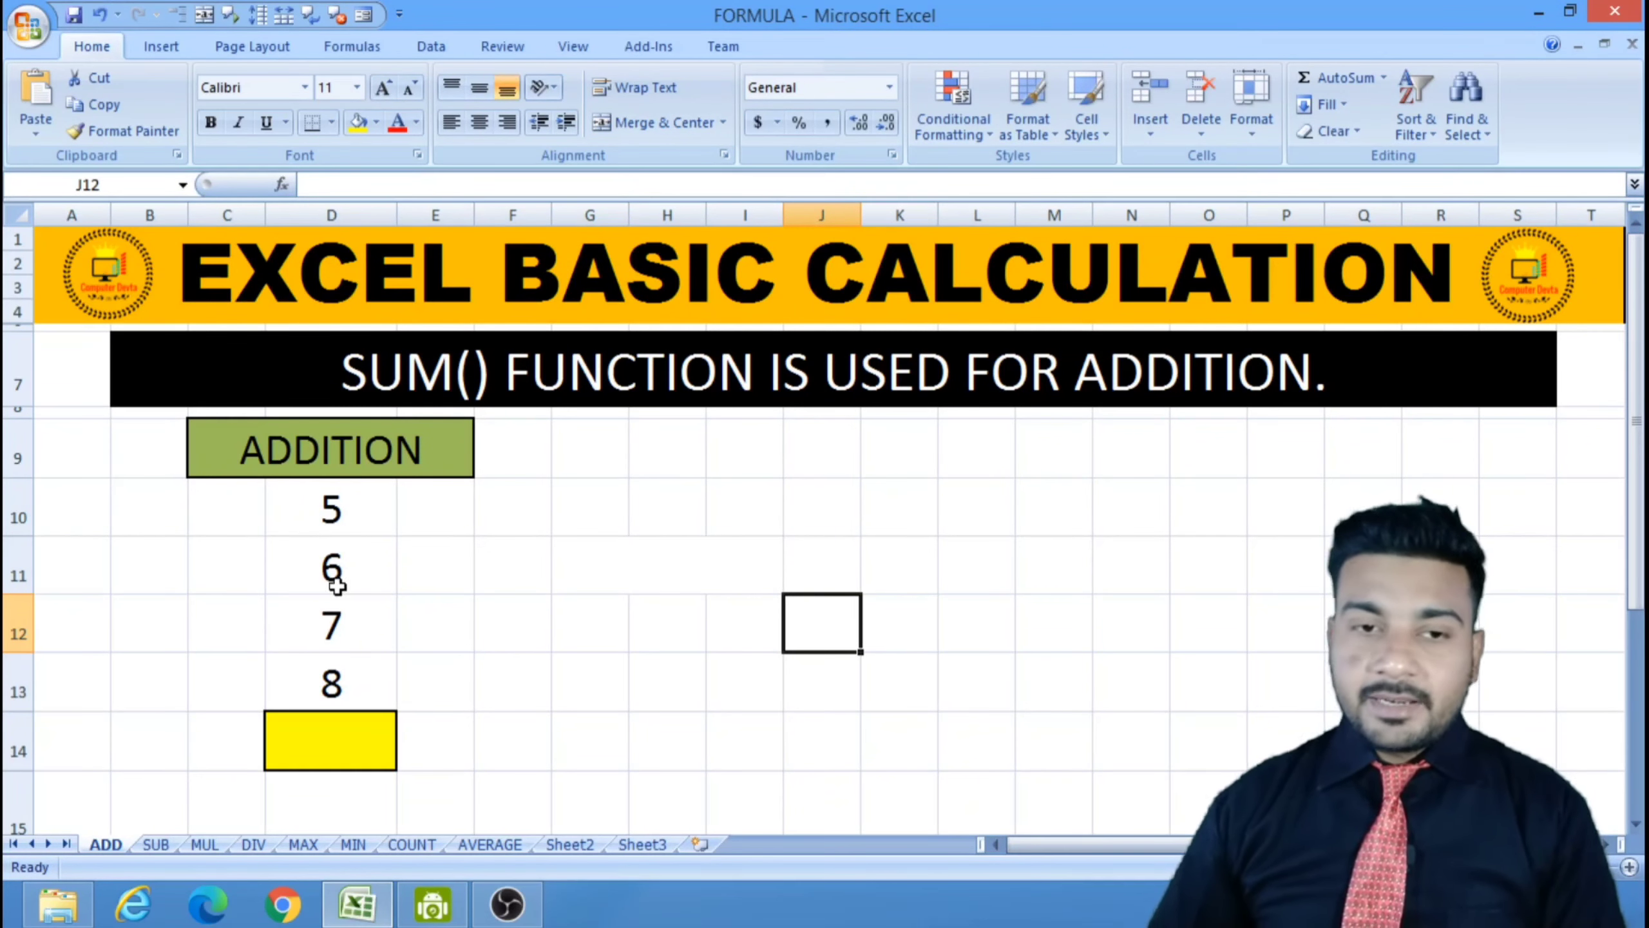
- Select the cell holding 6, and enter the letter U in cell K10
left_click(331, 567)
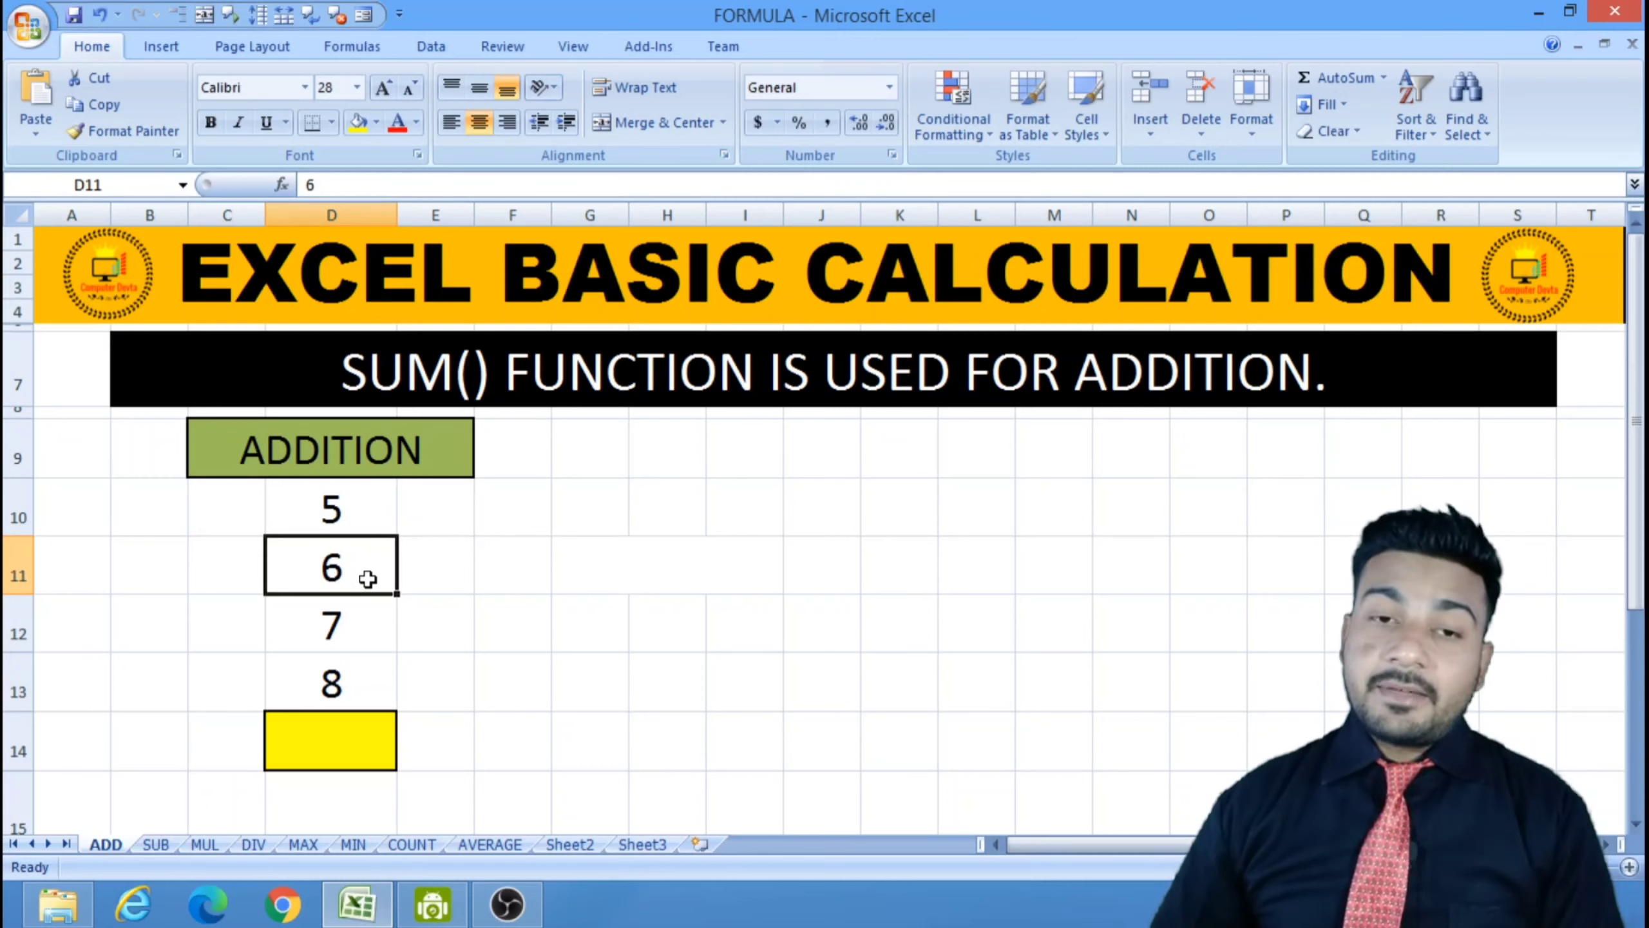
left_click(892, 508)
type("U")
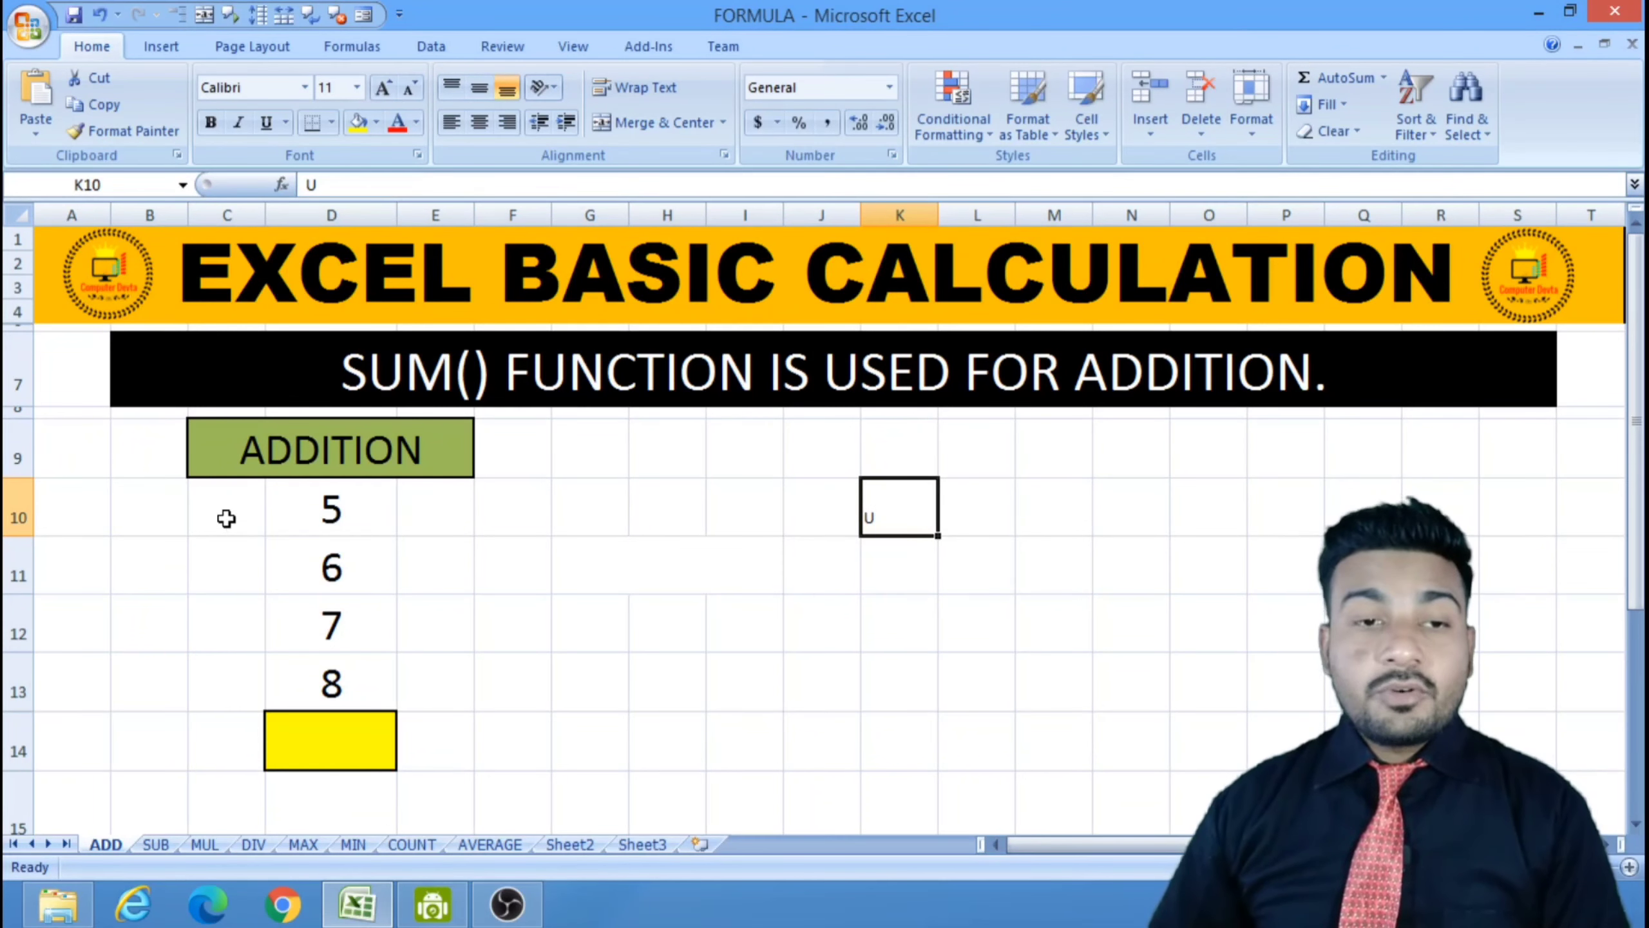
- Highlight the whole of row 10 and clear the letter U from cell K10
left_click(5, 501)
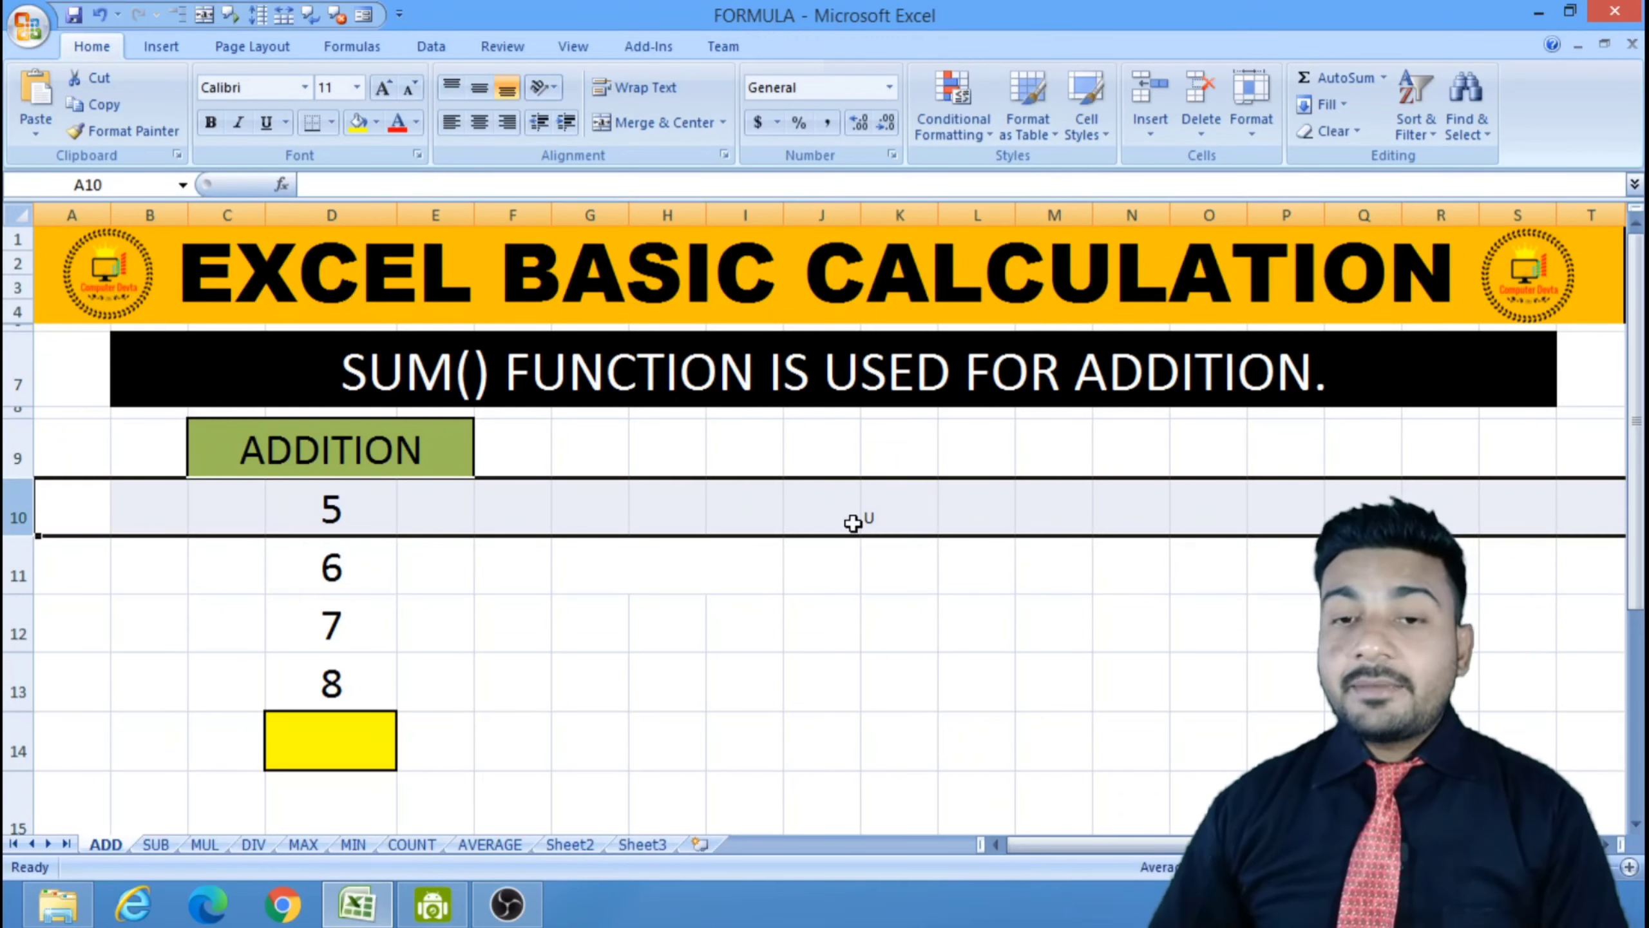
left_click(857, 520)
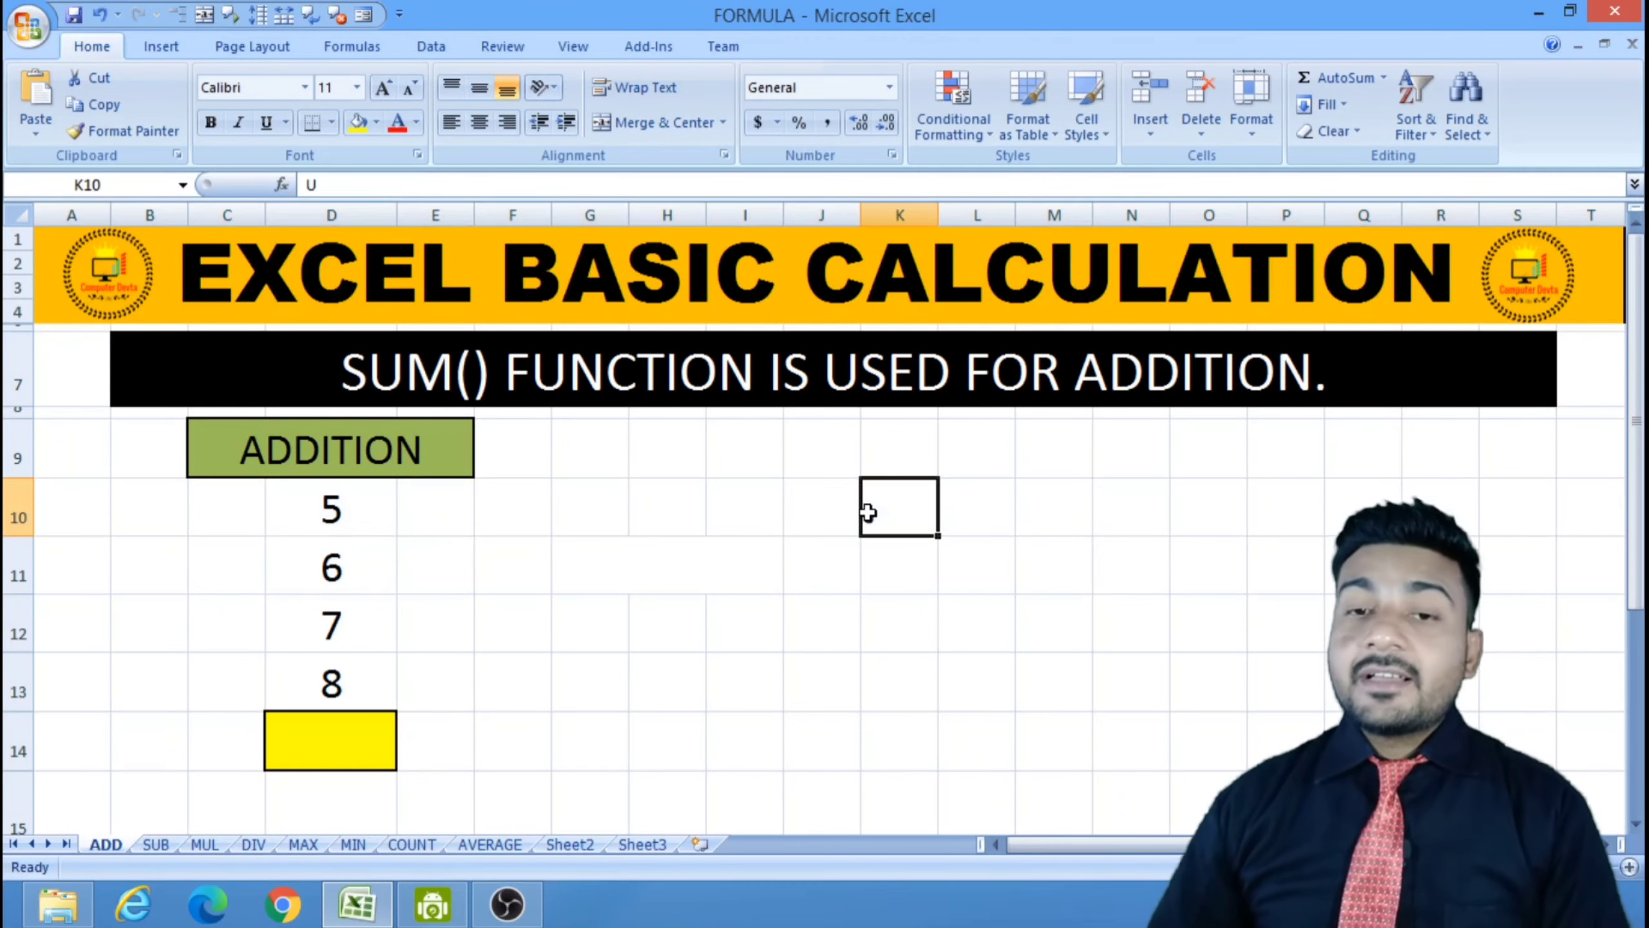
key("BackSpace")
left_click(877, 566)
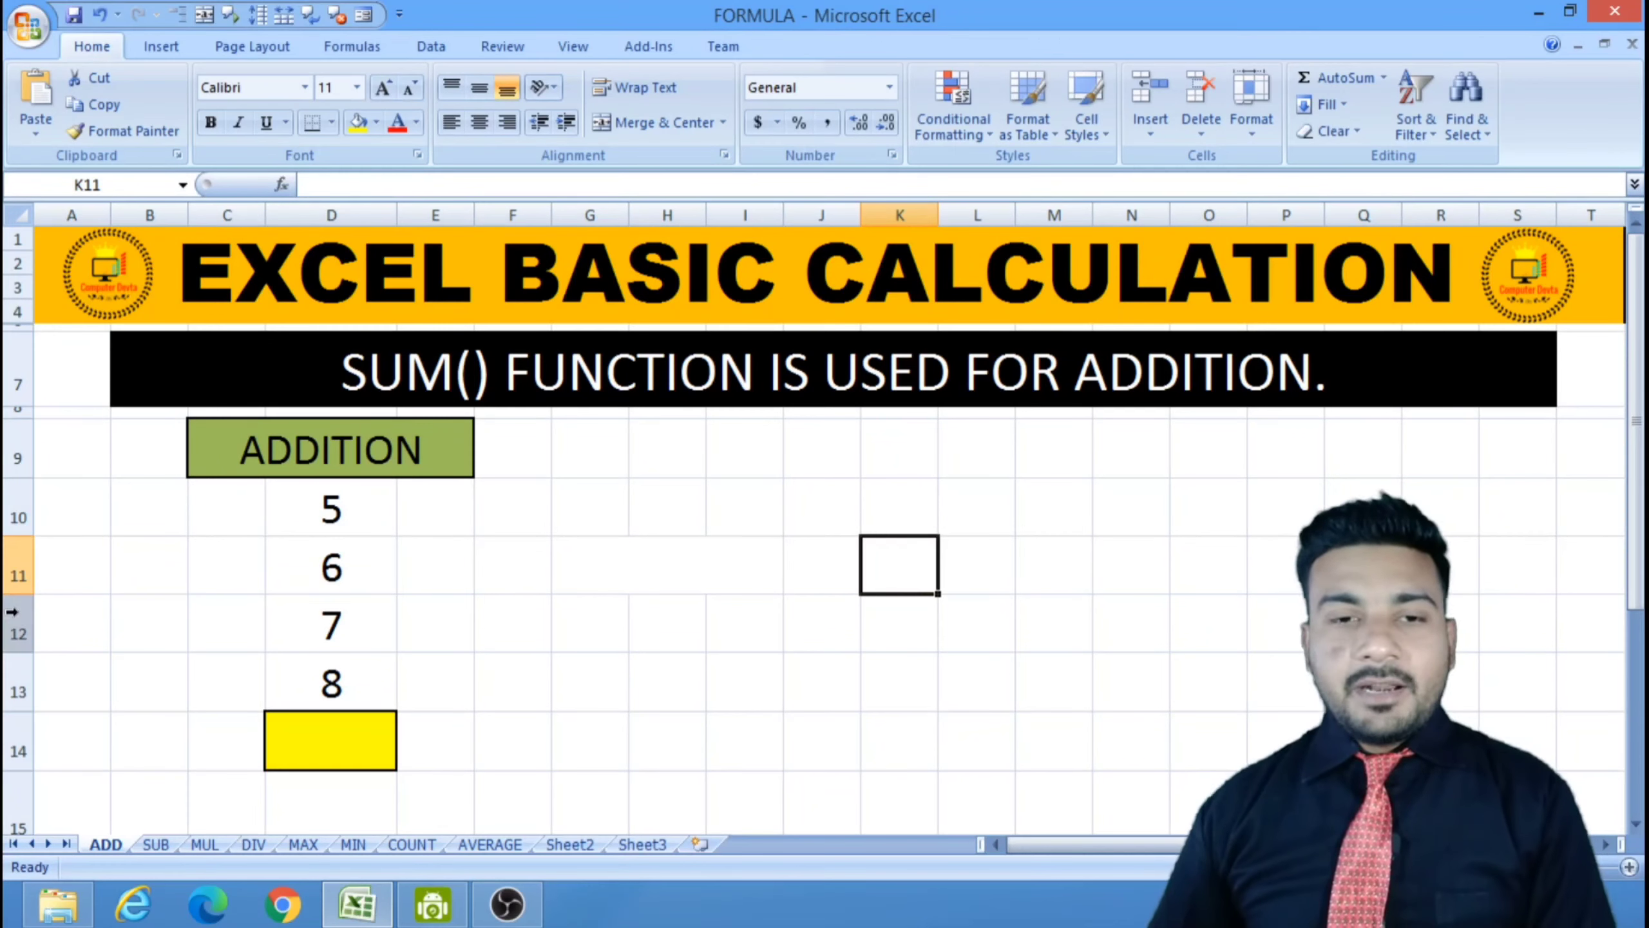
- Go through the four numbers under ADDITION one by one, and highlight the range D10:D13
left_click(385, 504)
left_click(349, 580)
left_click(344, 624)
left_click(350, 686)
left_click(353, 514)
left_click_drag(353, 513, 338, 683)
- Enter the formula =SUM(D10:D13) in the yellow cell D14 to add the four numbers
left_click(334, 746)
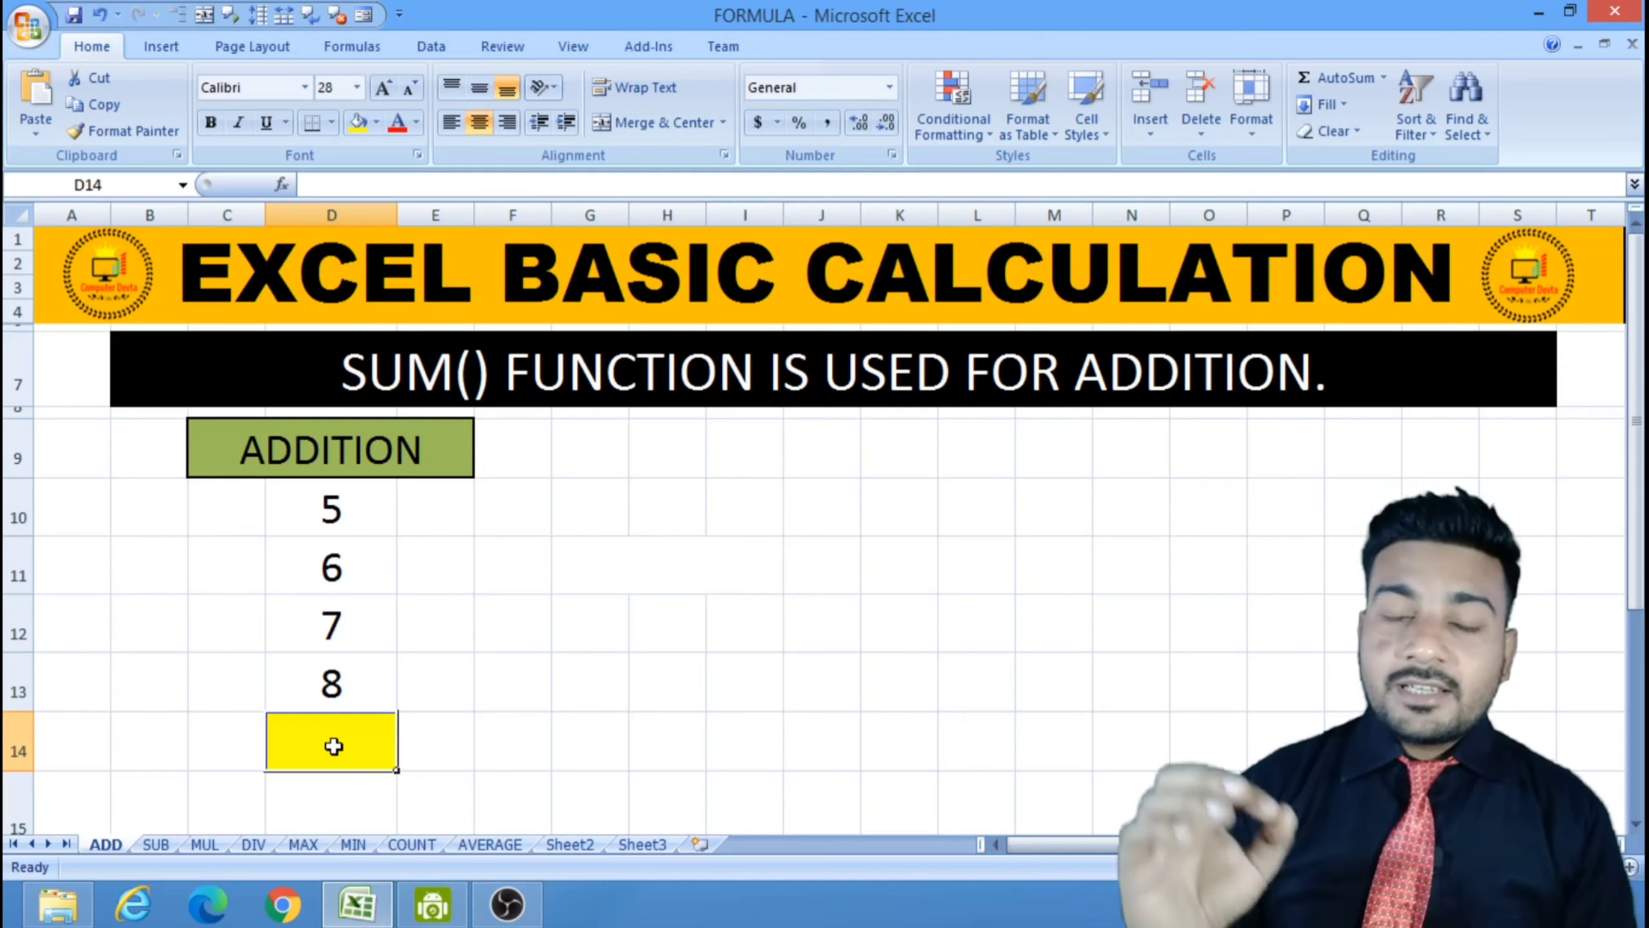
type("=")
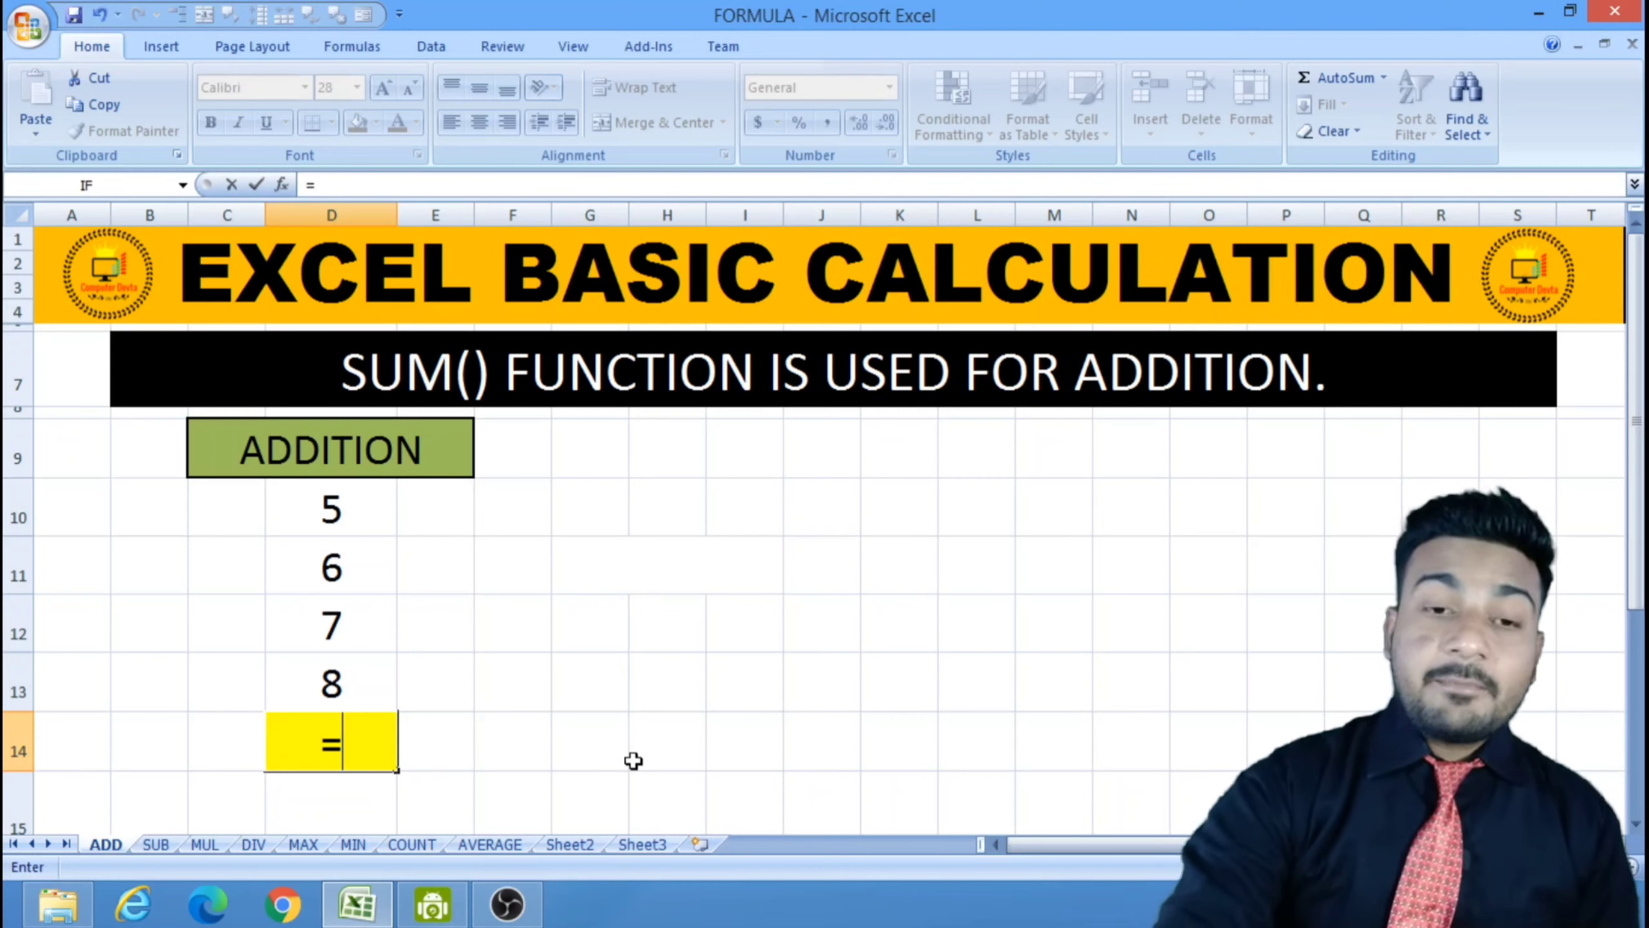
type("(")
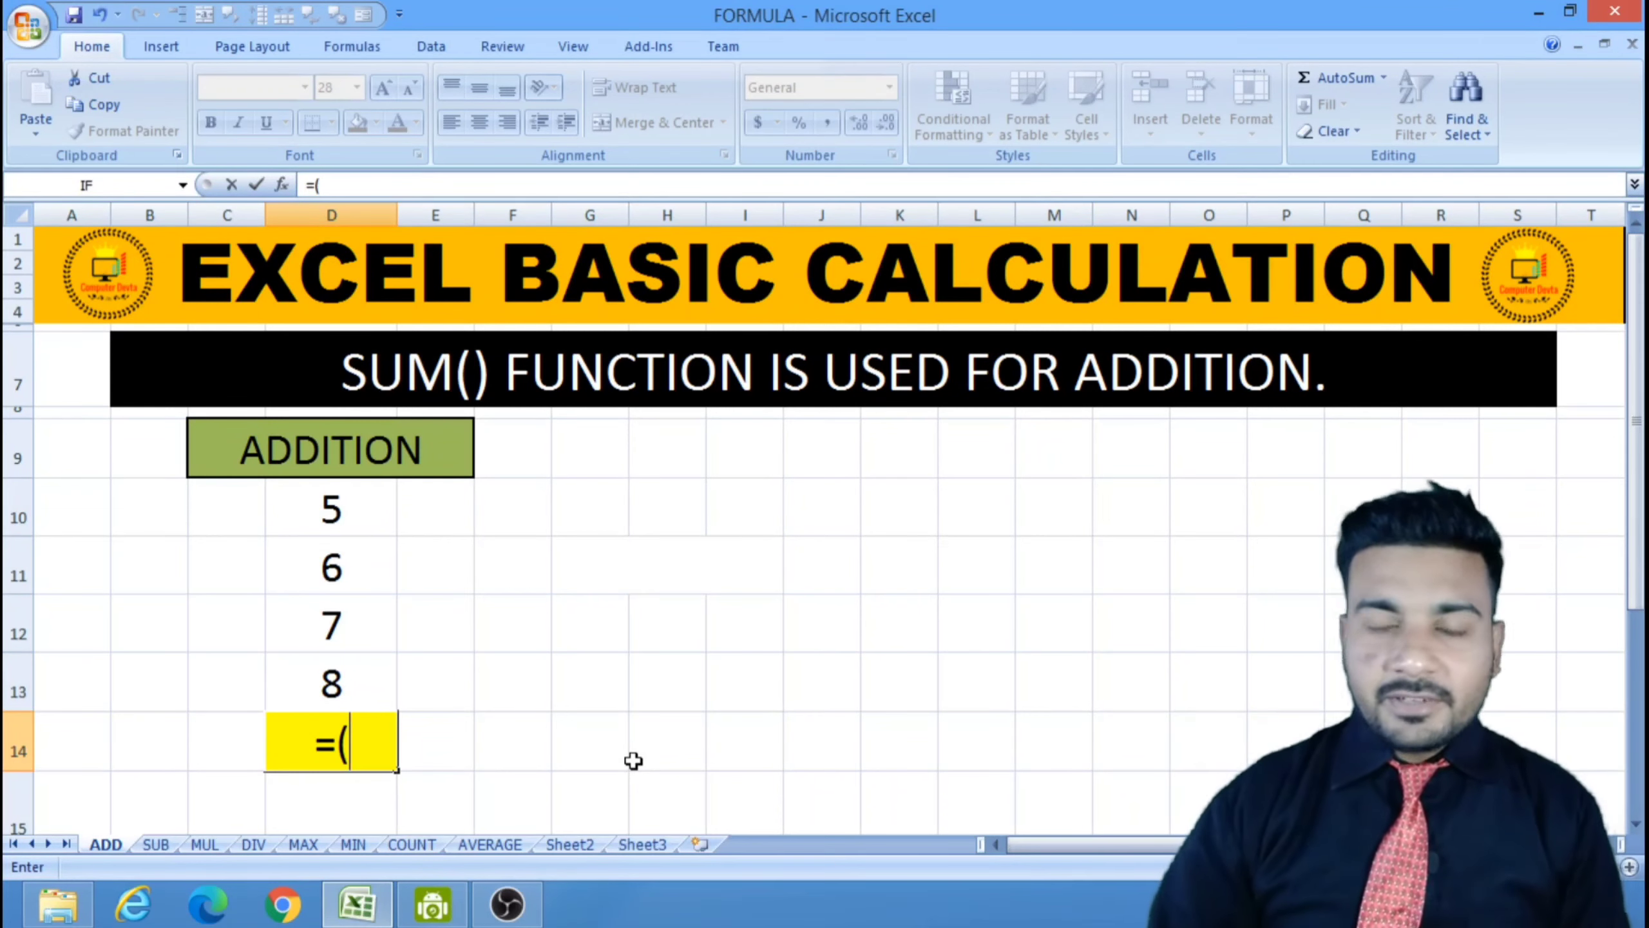
key("BackSpace")
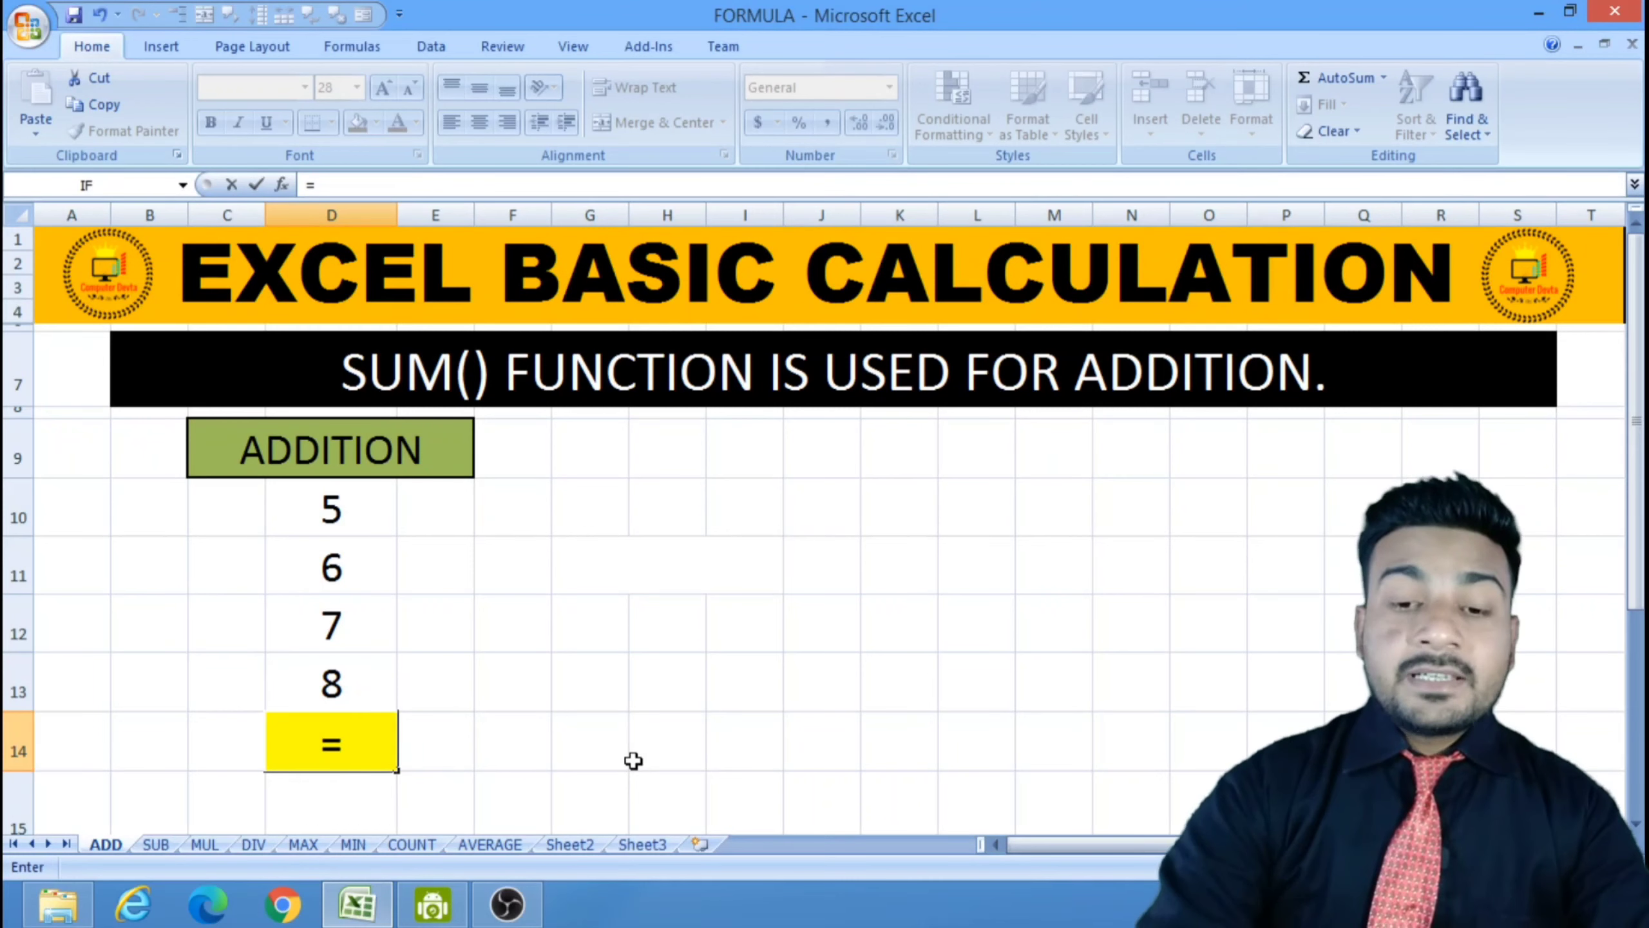
type("SUM")
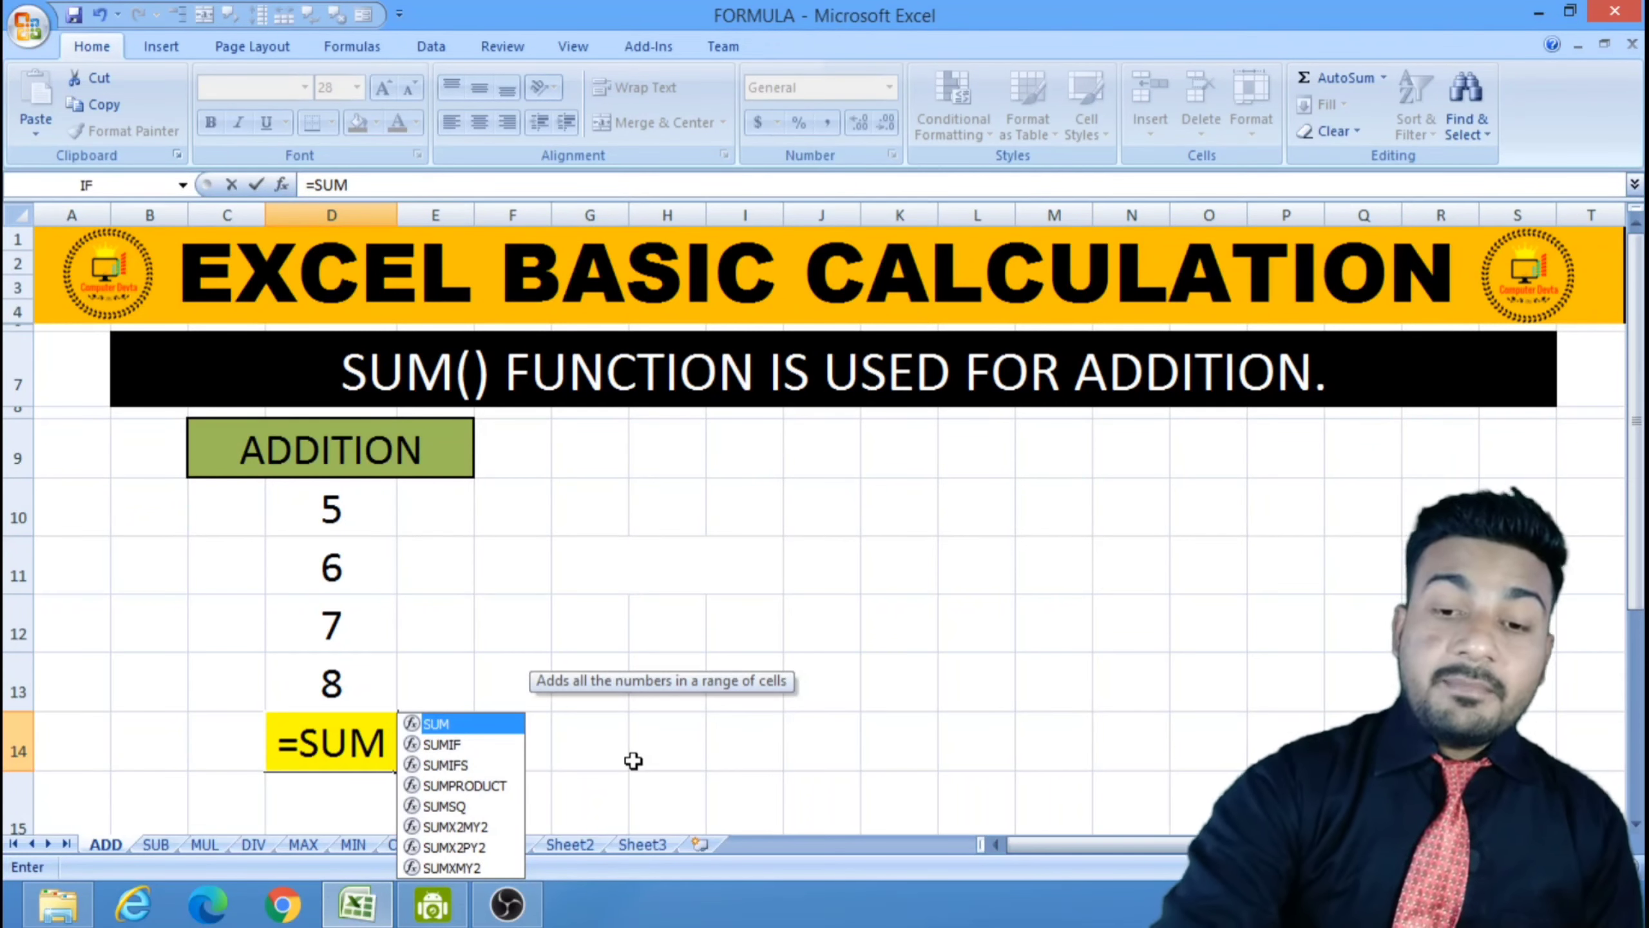
type("(")
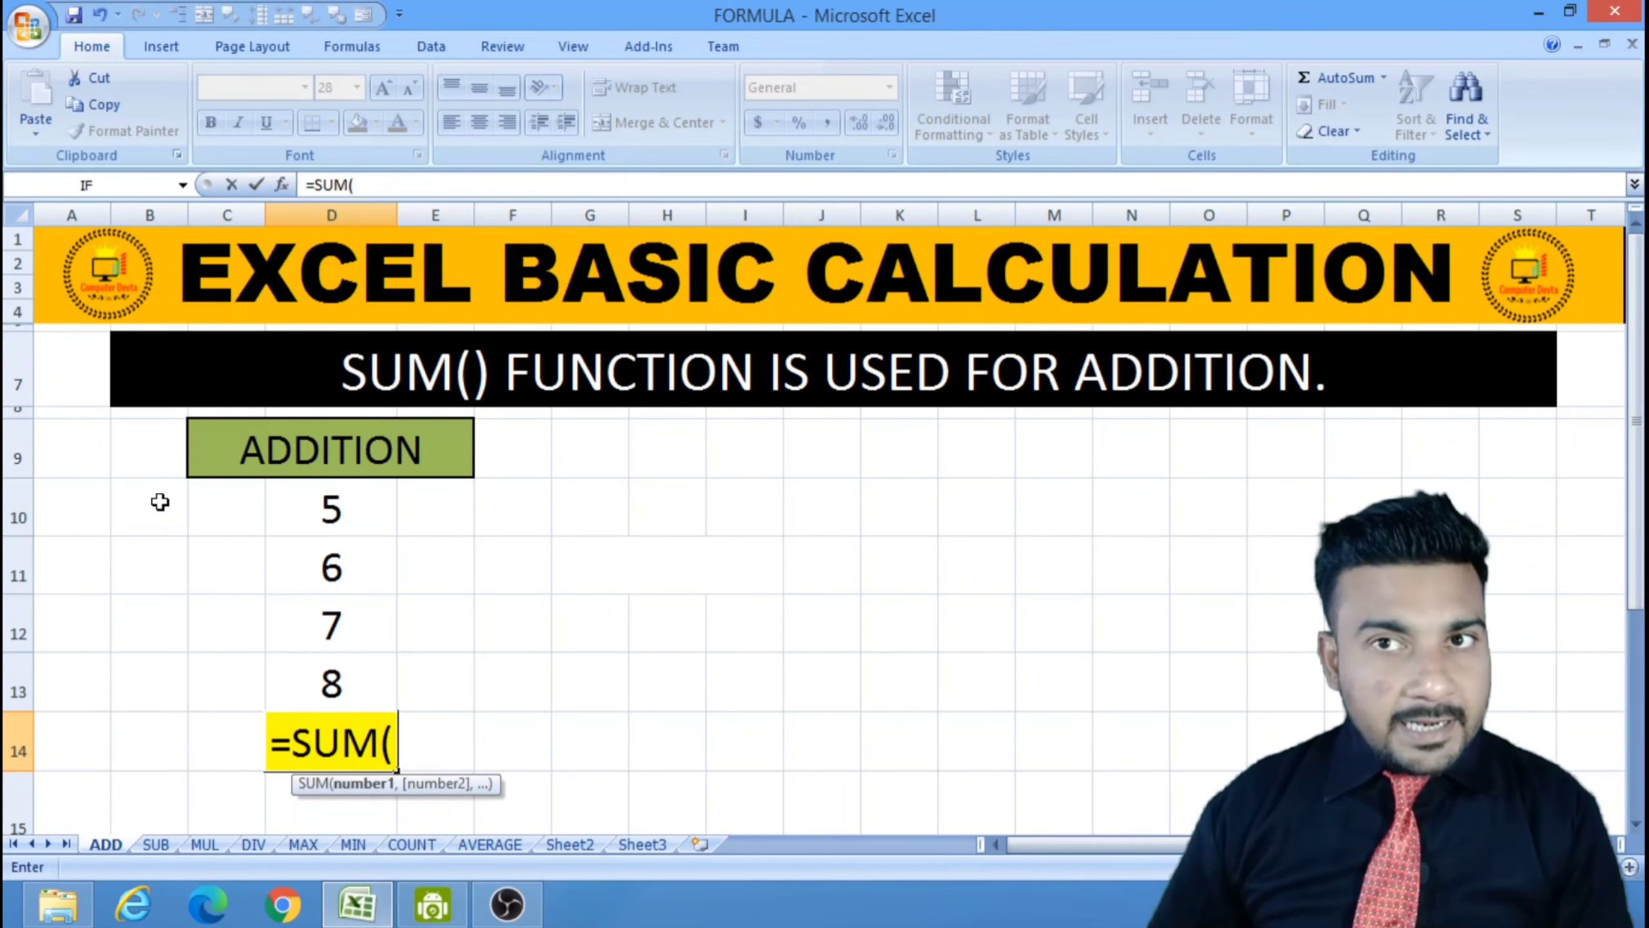
left_click(336, 509)
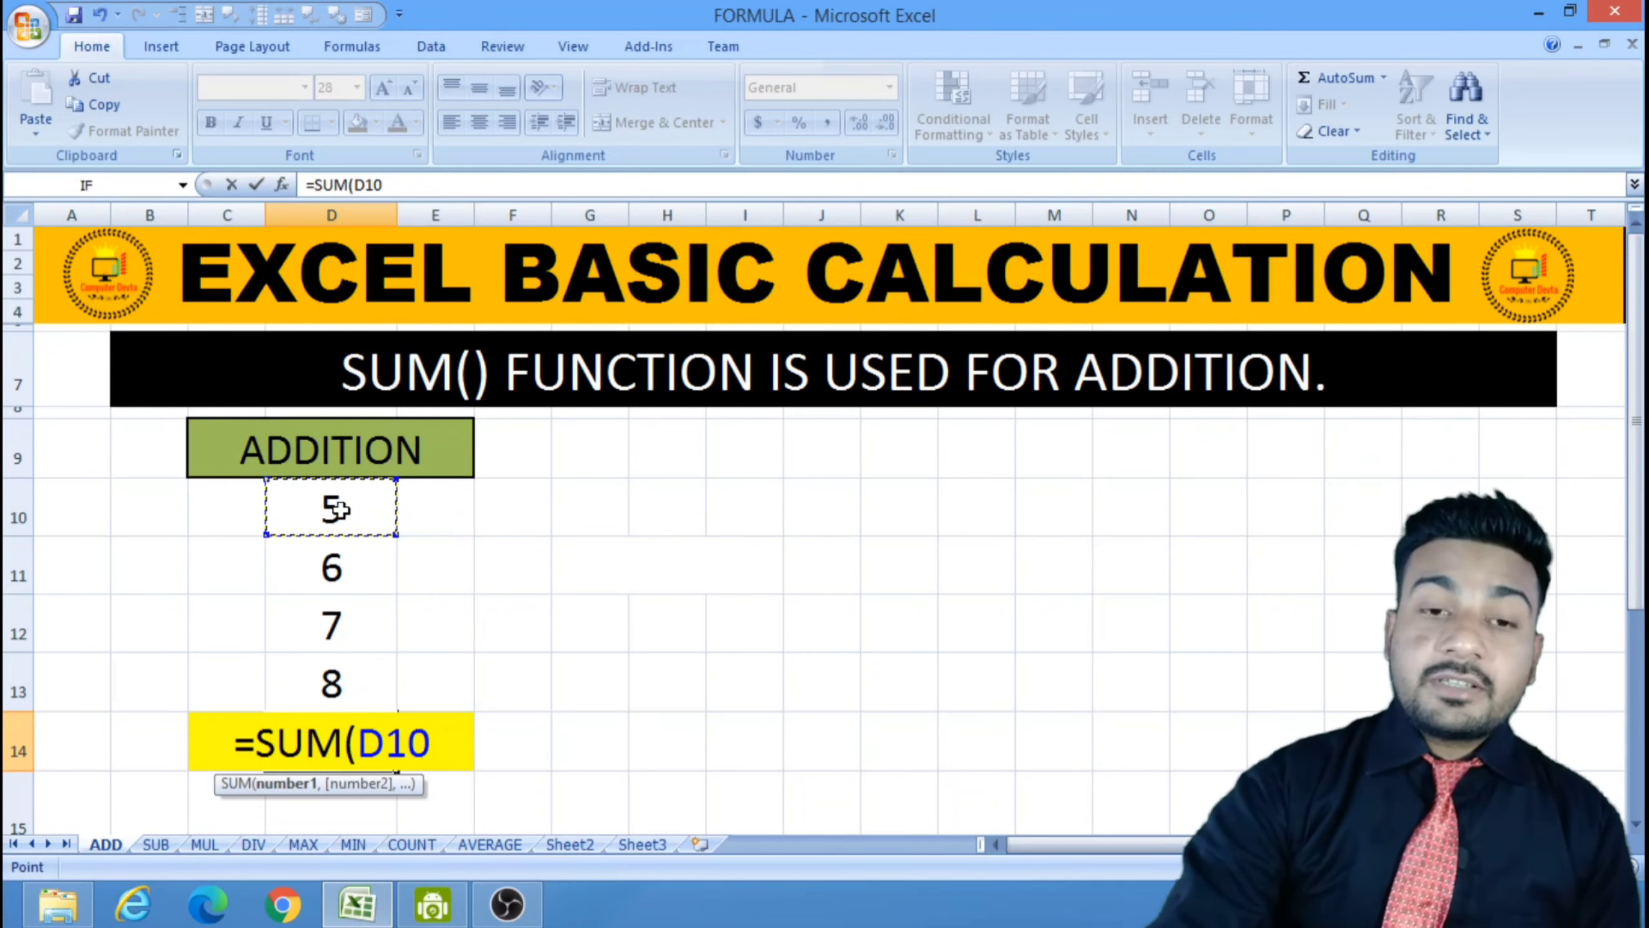
type(":D")
key("BackSpace")
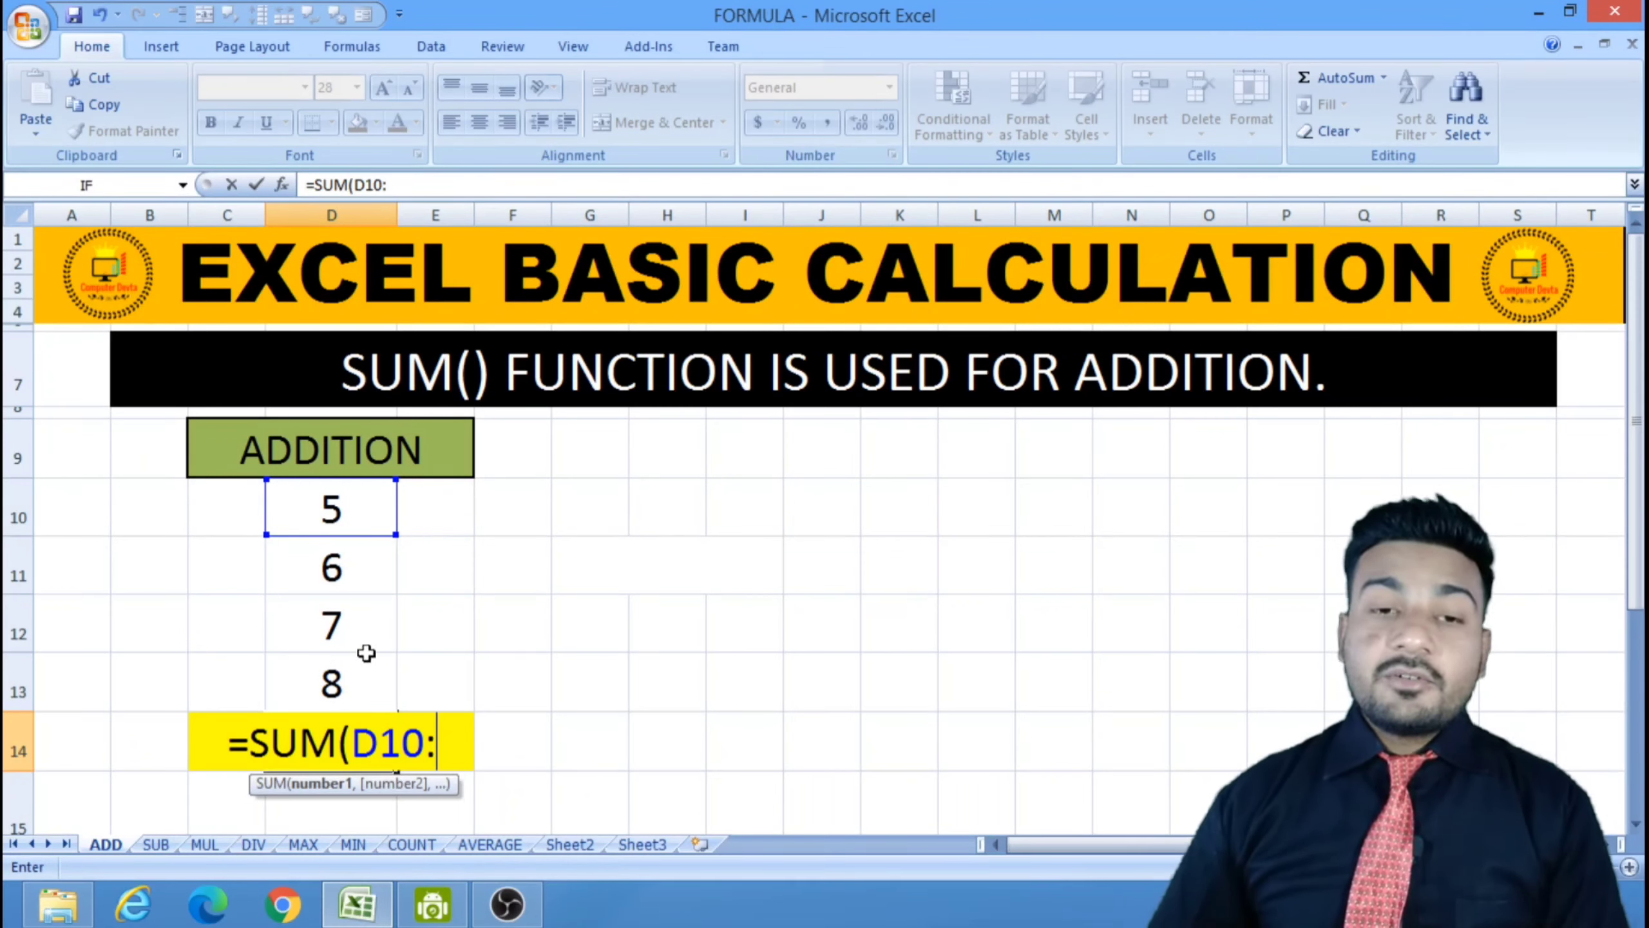
left_click(328, 679)
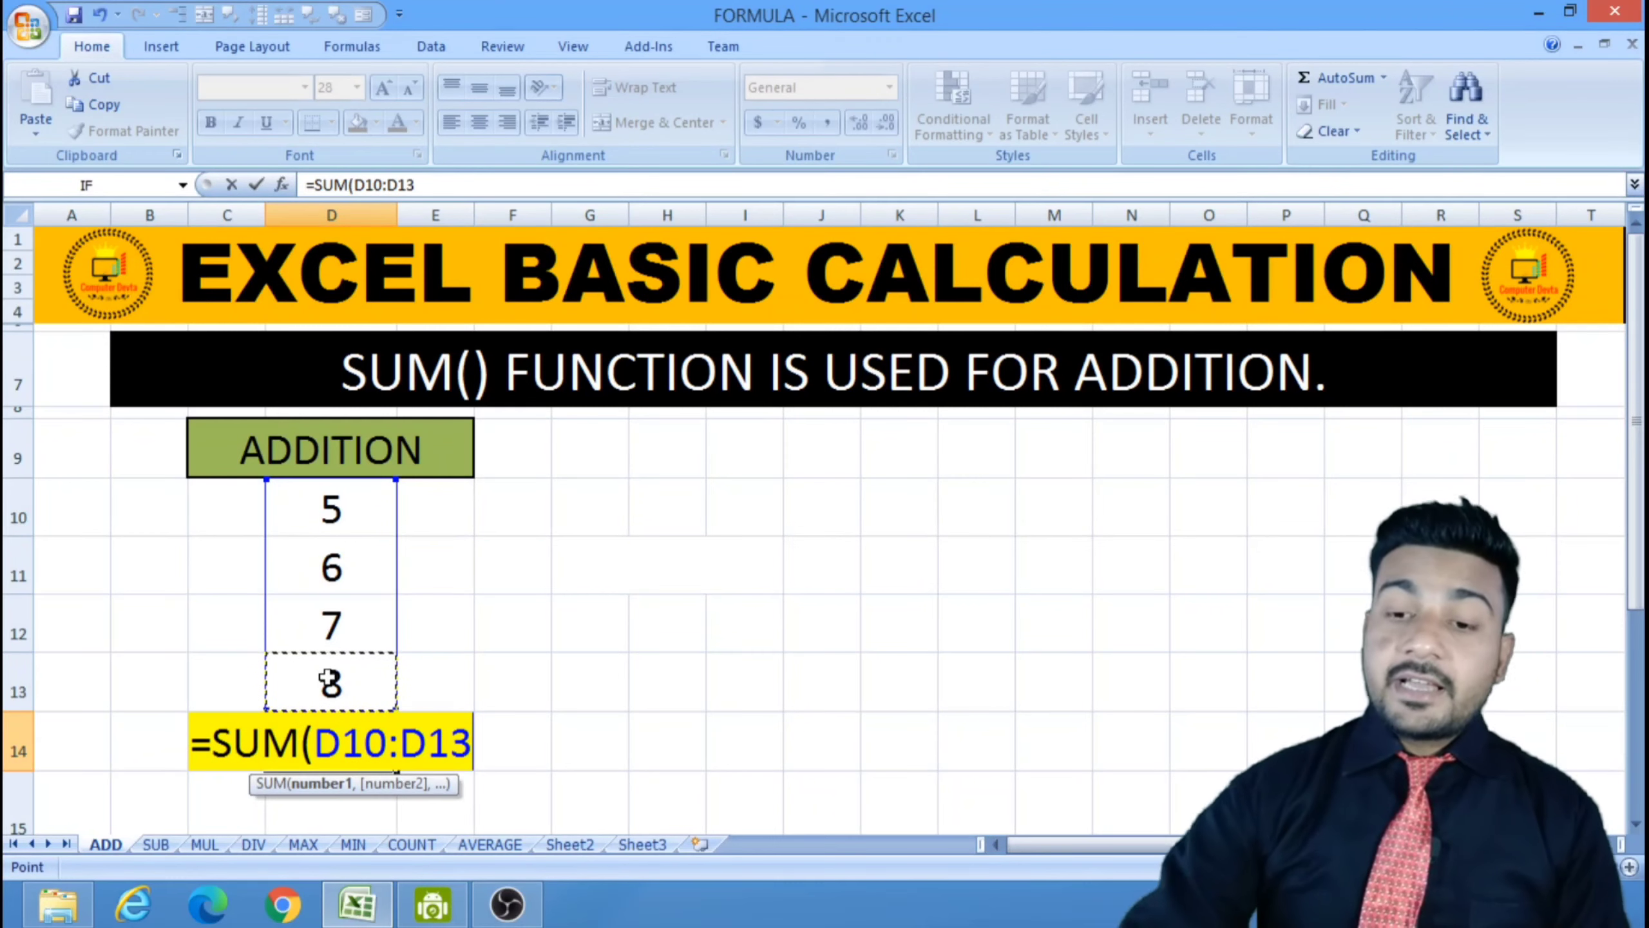
type(")")
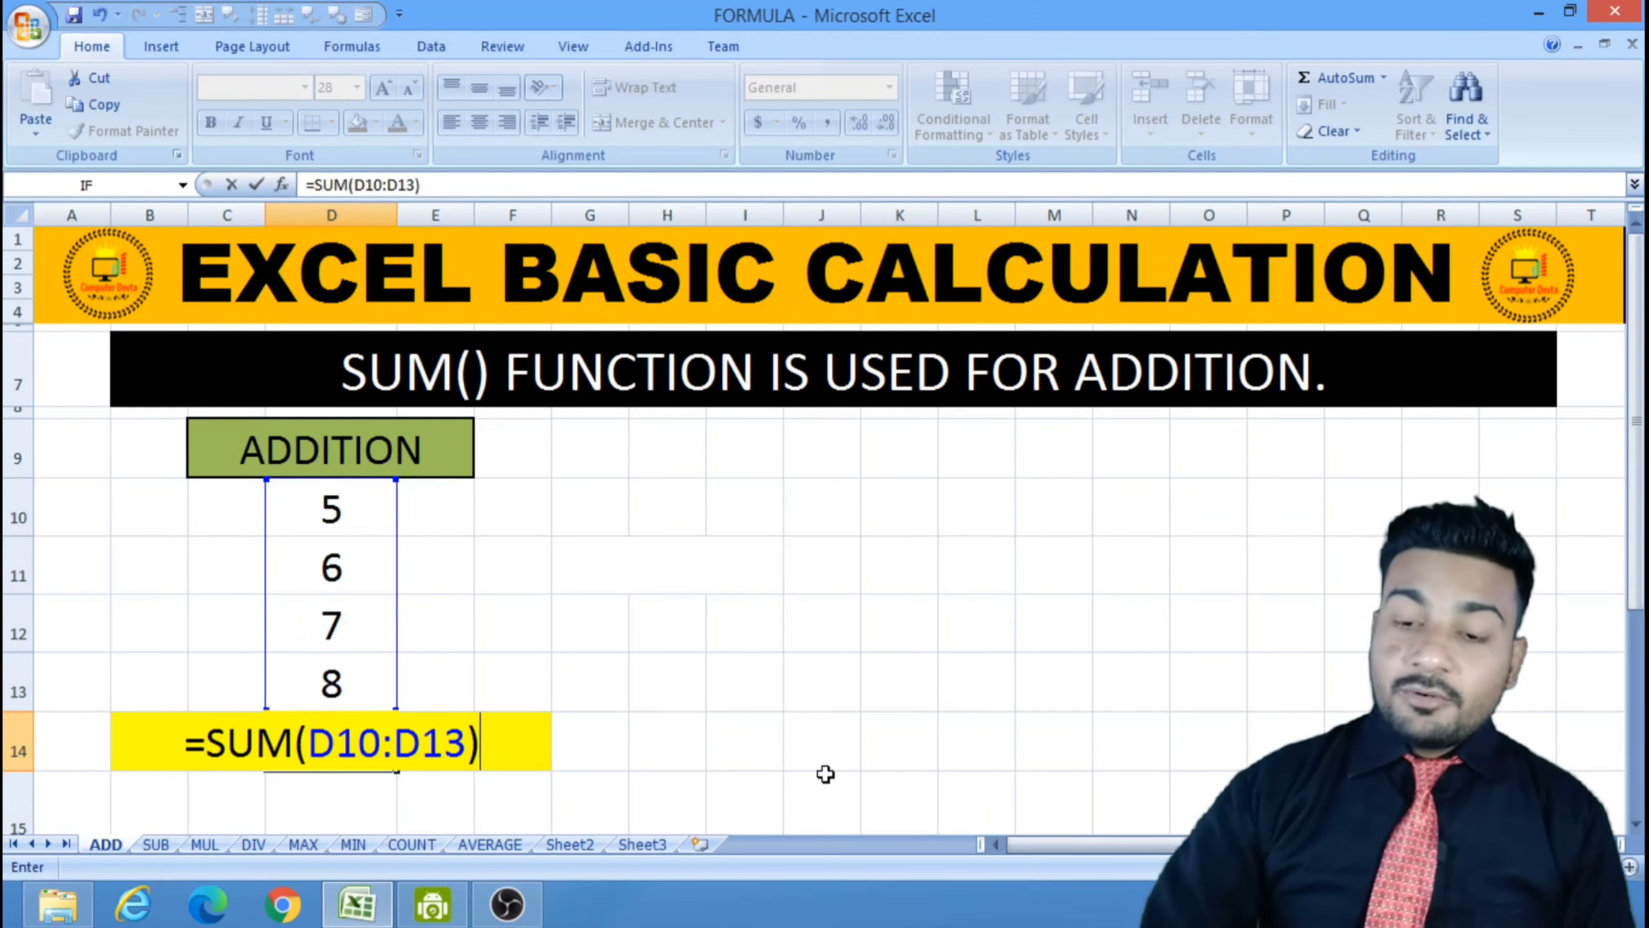
key("Return")
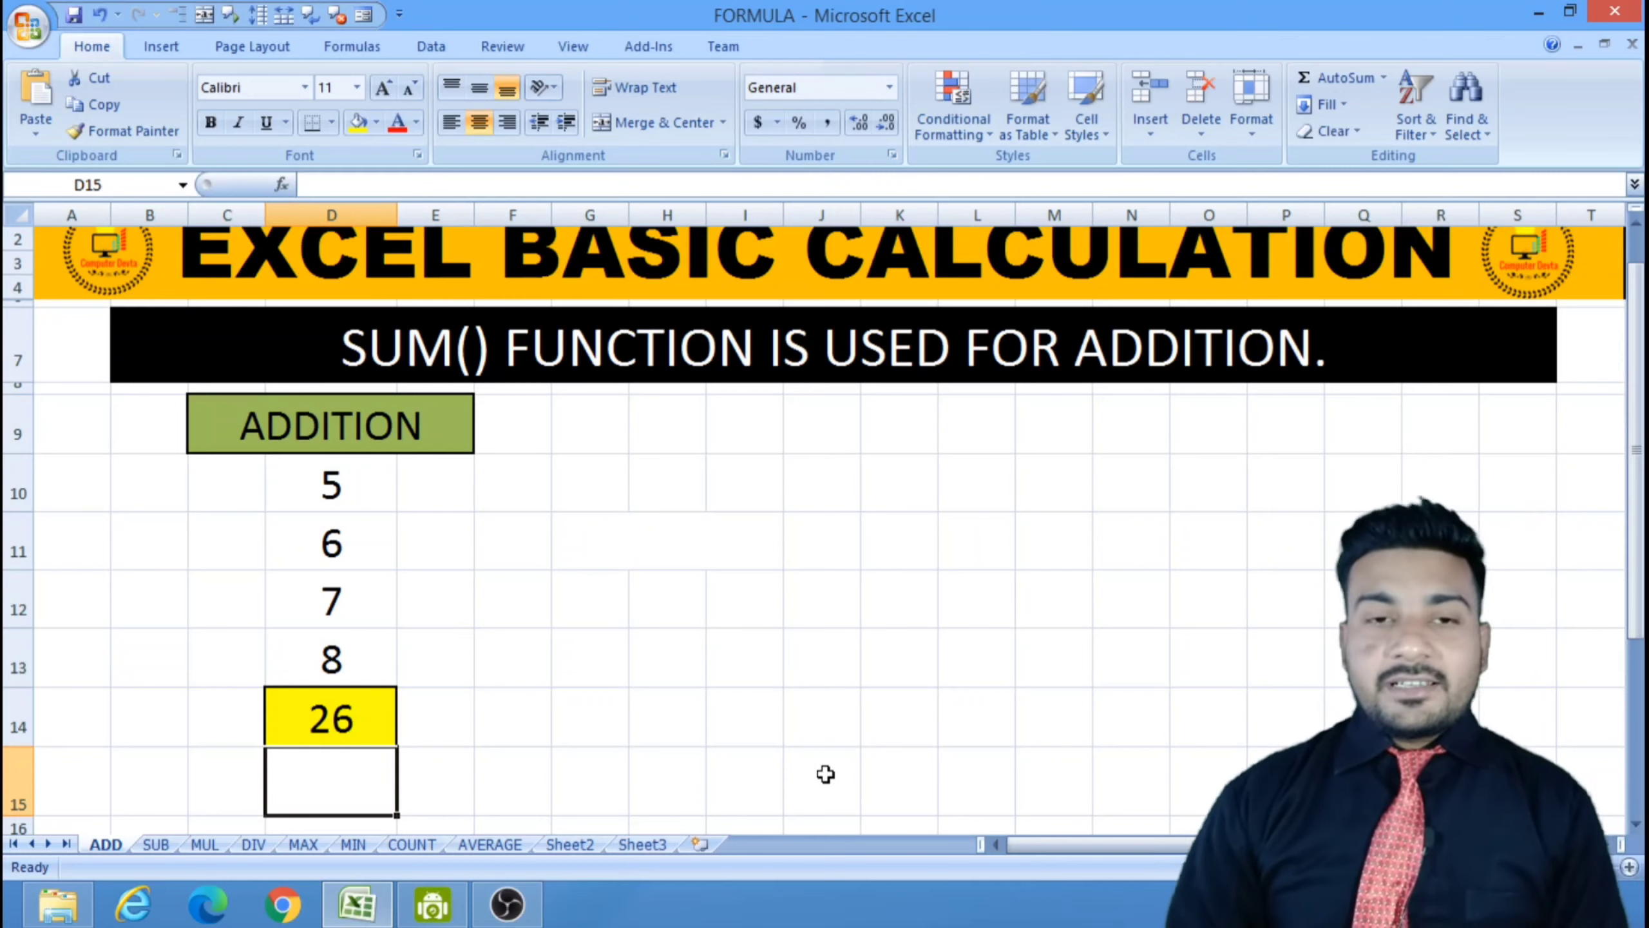
scroll(827, 767, "up", 1)
left_click(840, 698)
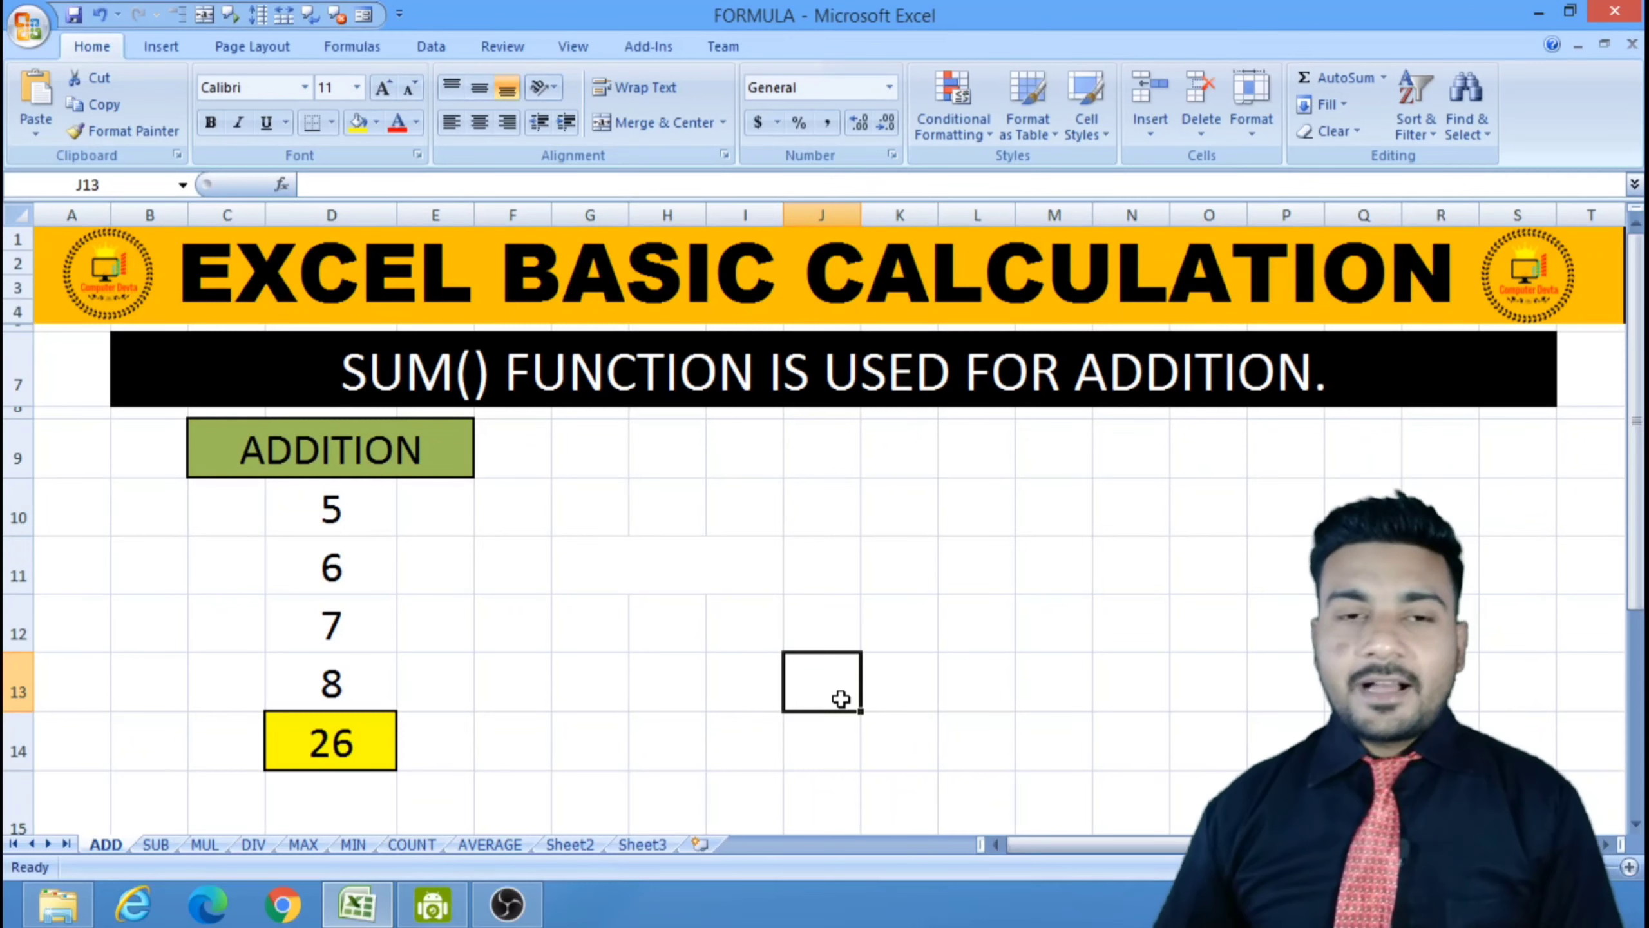
left_click_drag(196, 434, 452, 658)
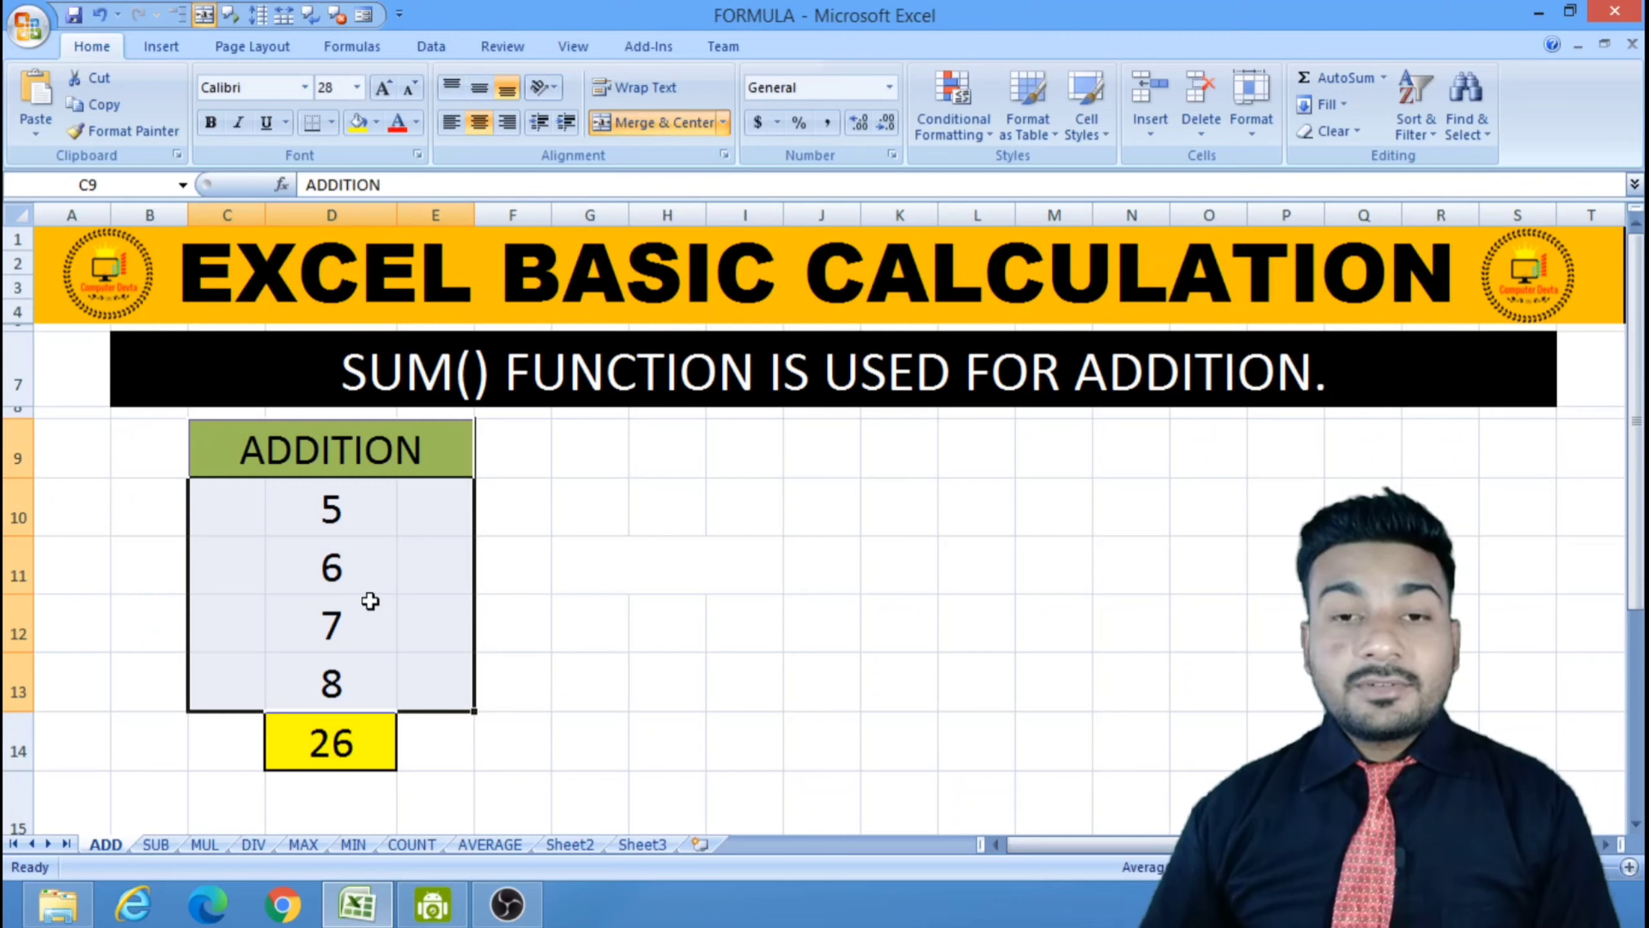
right_click(369, 601)
left_click(803, 622)
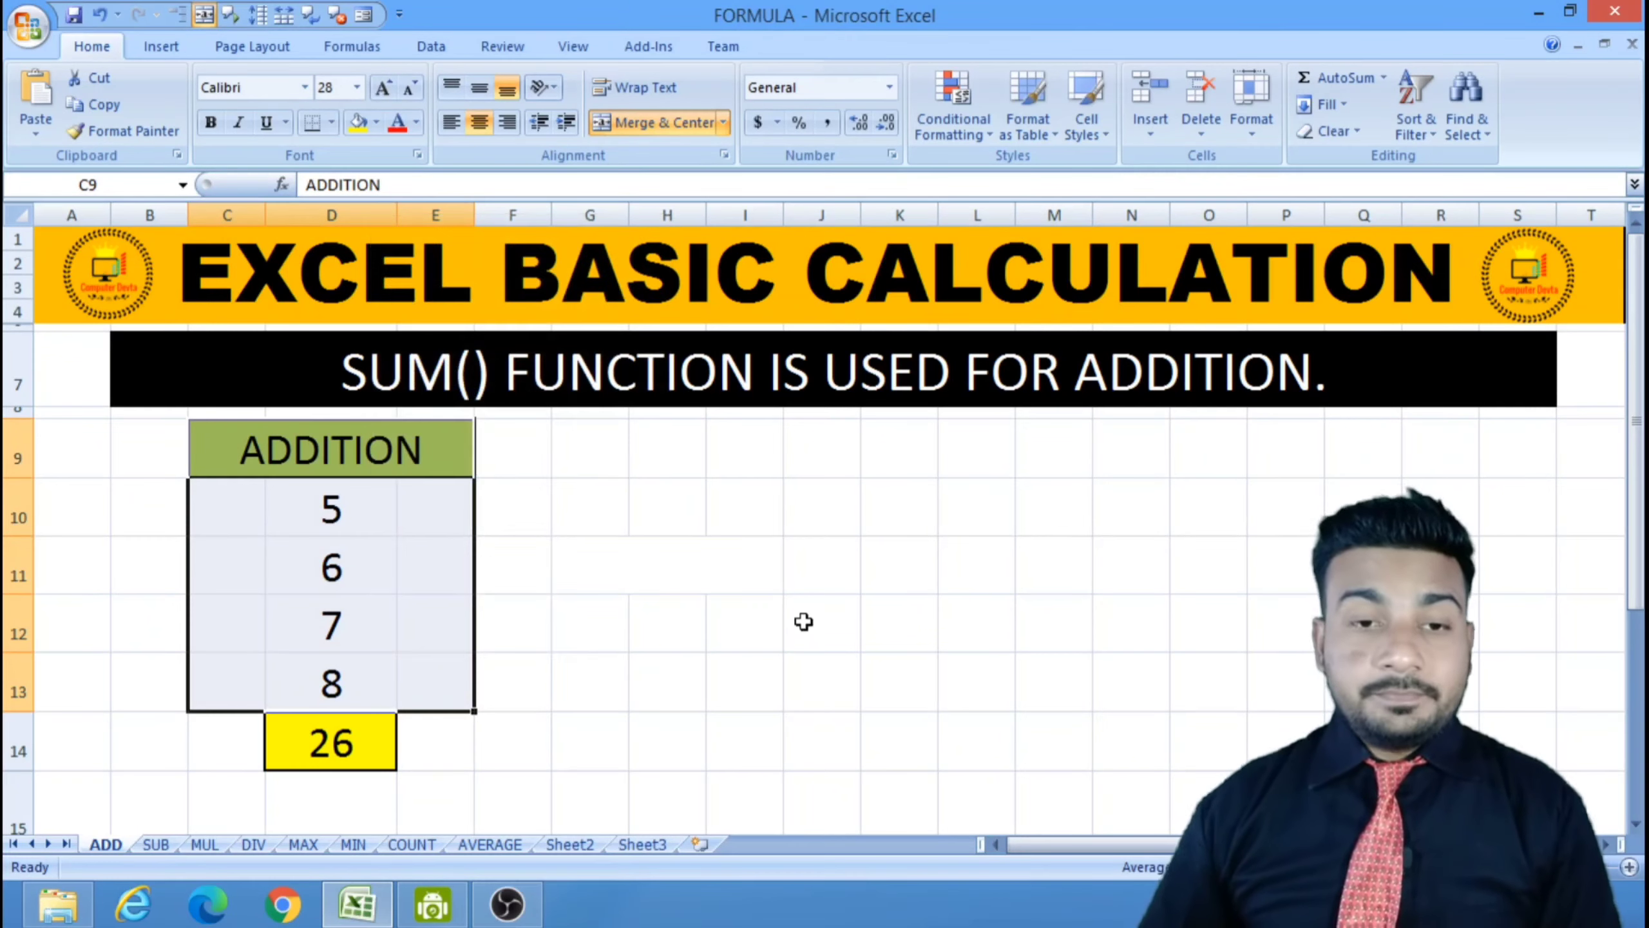
- Clear the SUM formula from the yellow cell D14
left_click(341, 740)
key("BackSpace")
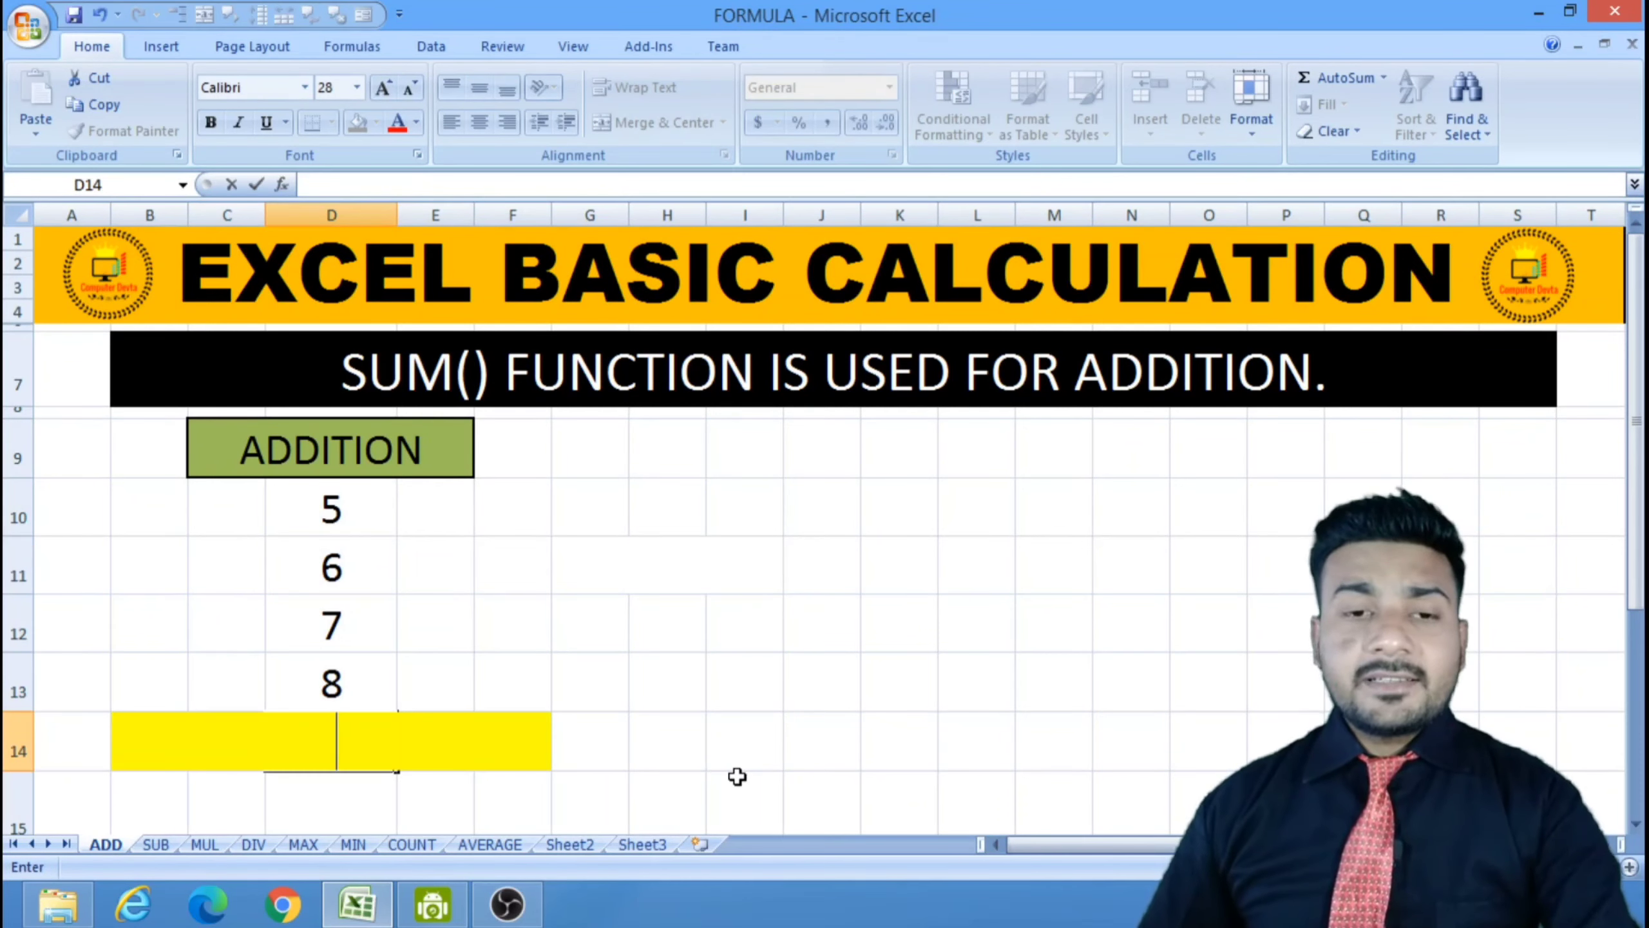
left_click(737, 777)
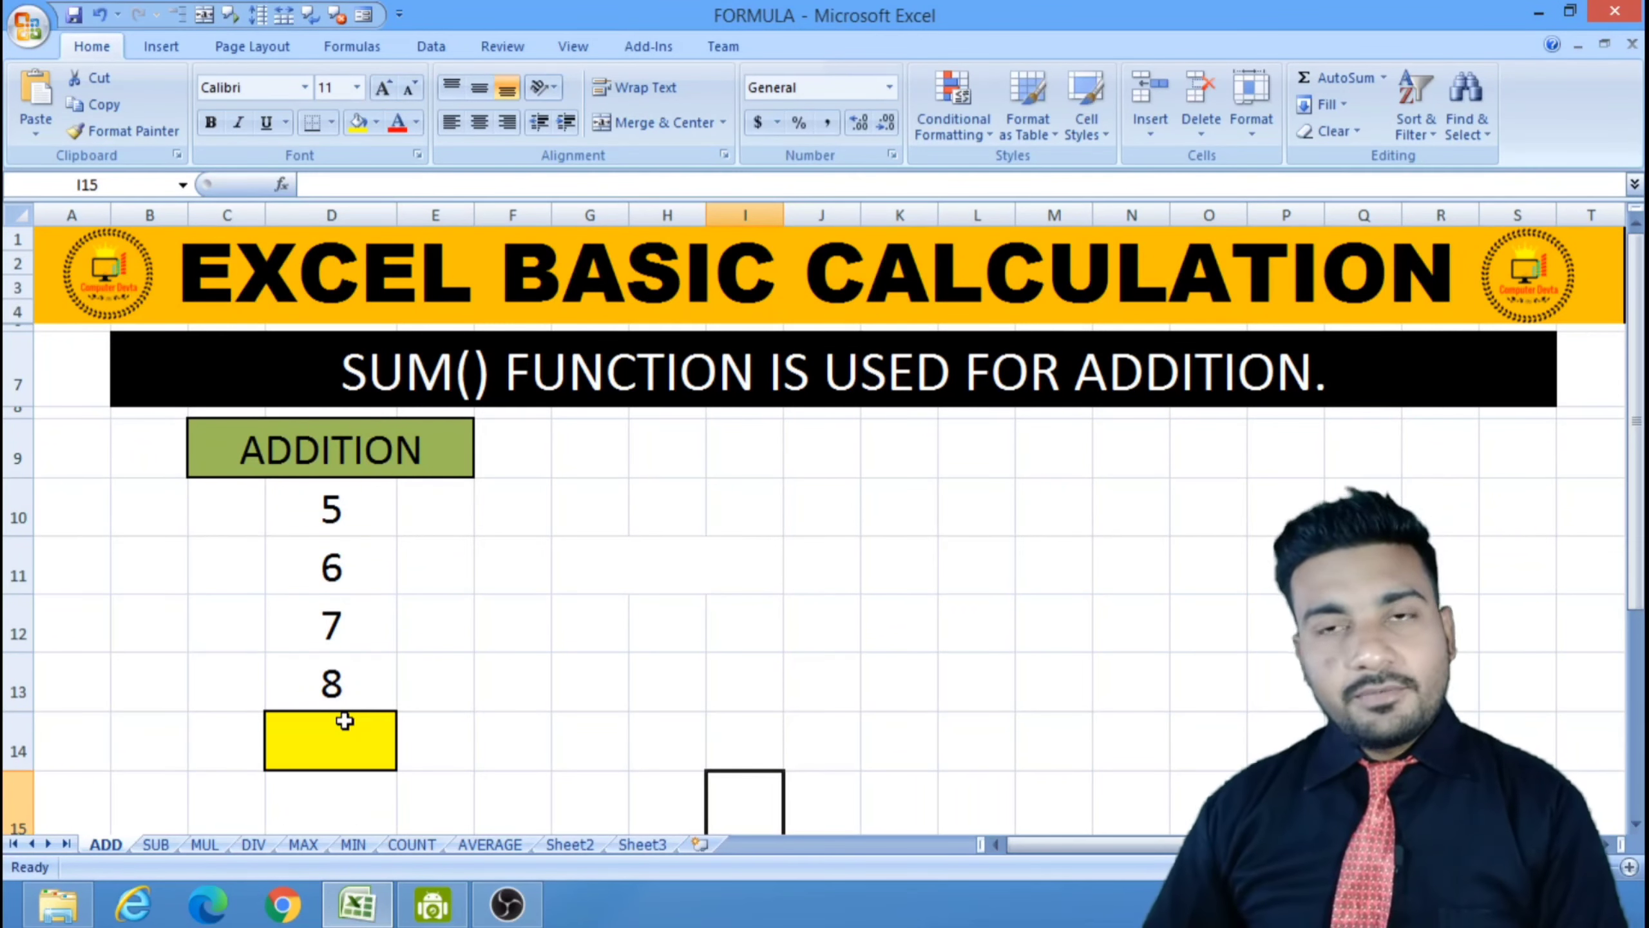
- Enter the formula =(D10+D11+D12+D13) in the yellow cell D14 to add the four numbers with plus signs
left_click(358, 749)
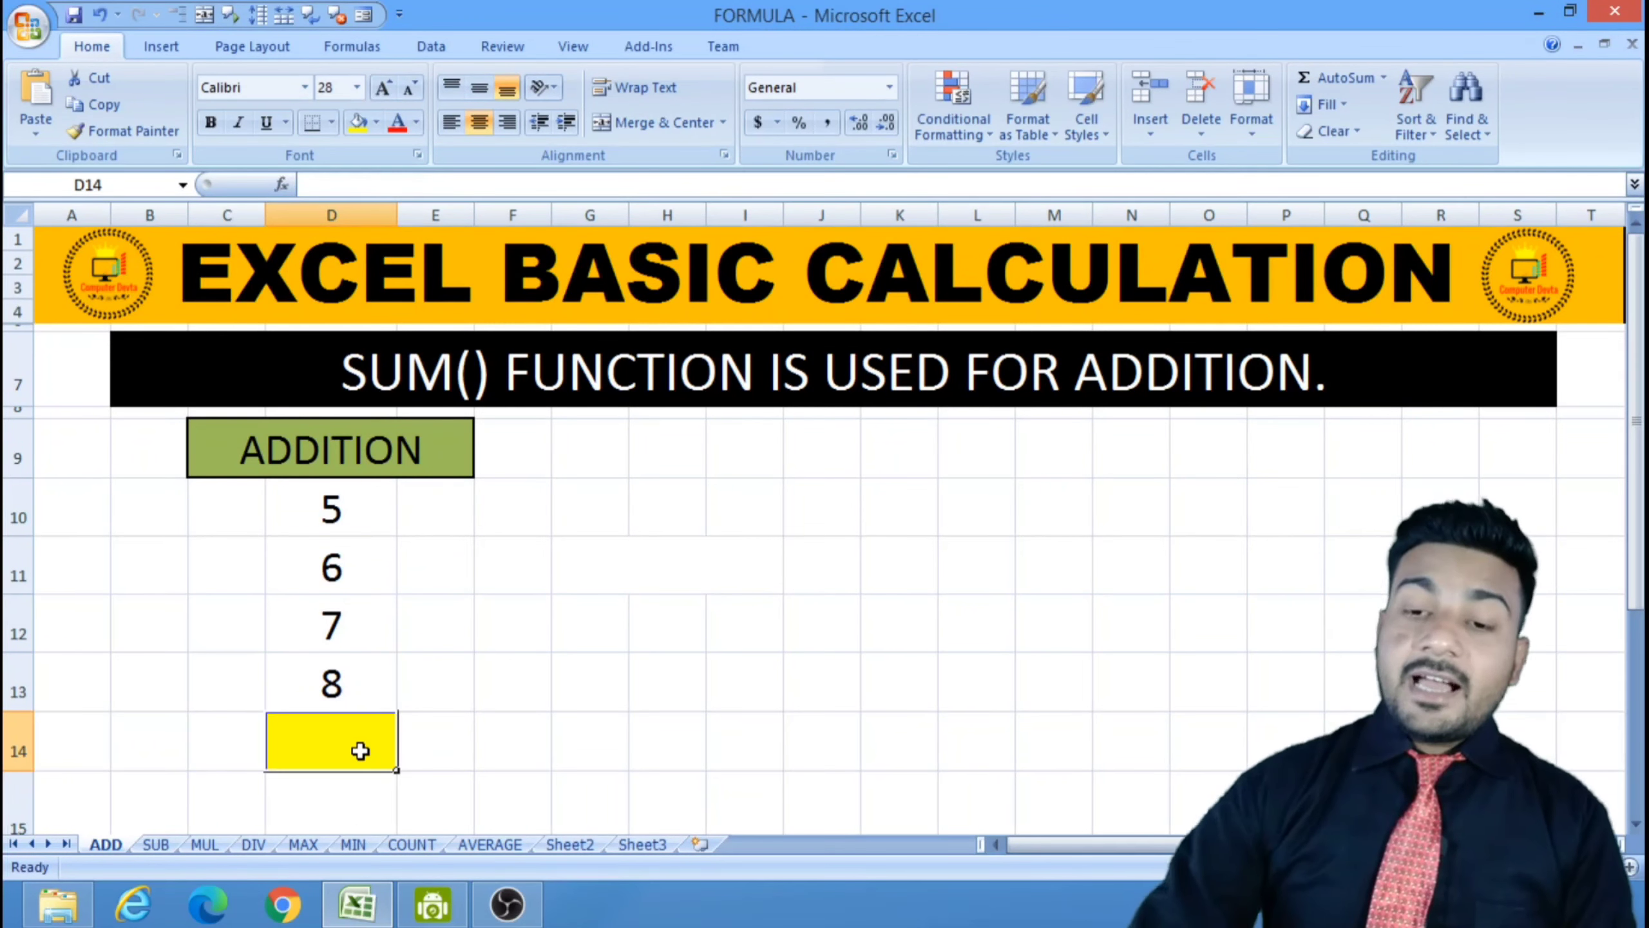
type("=")
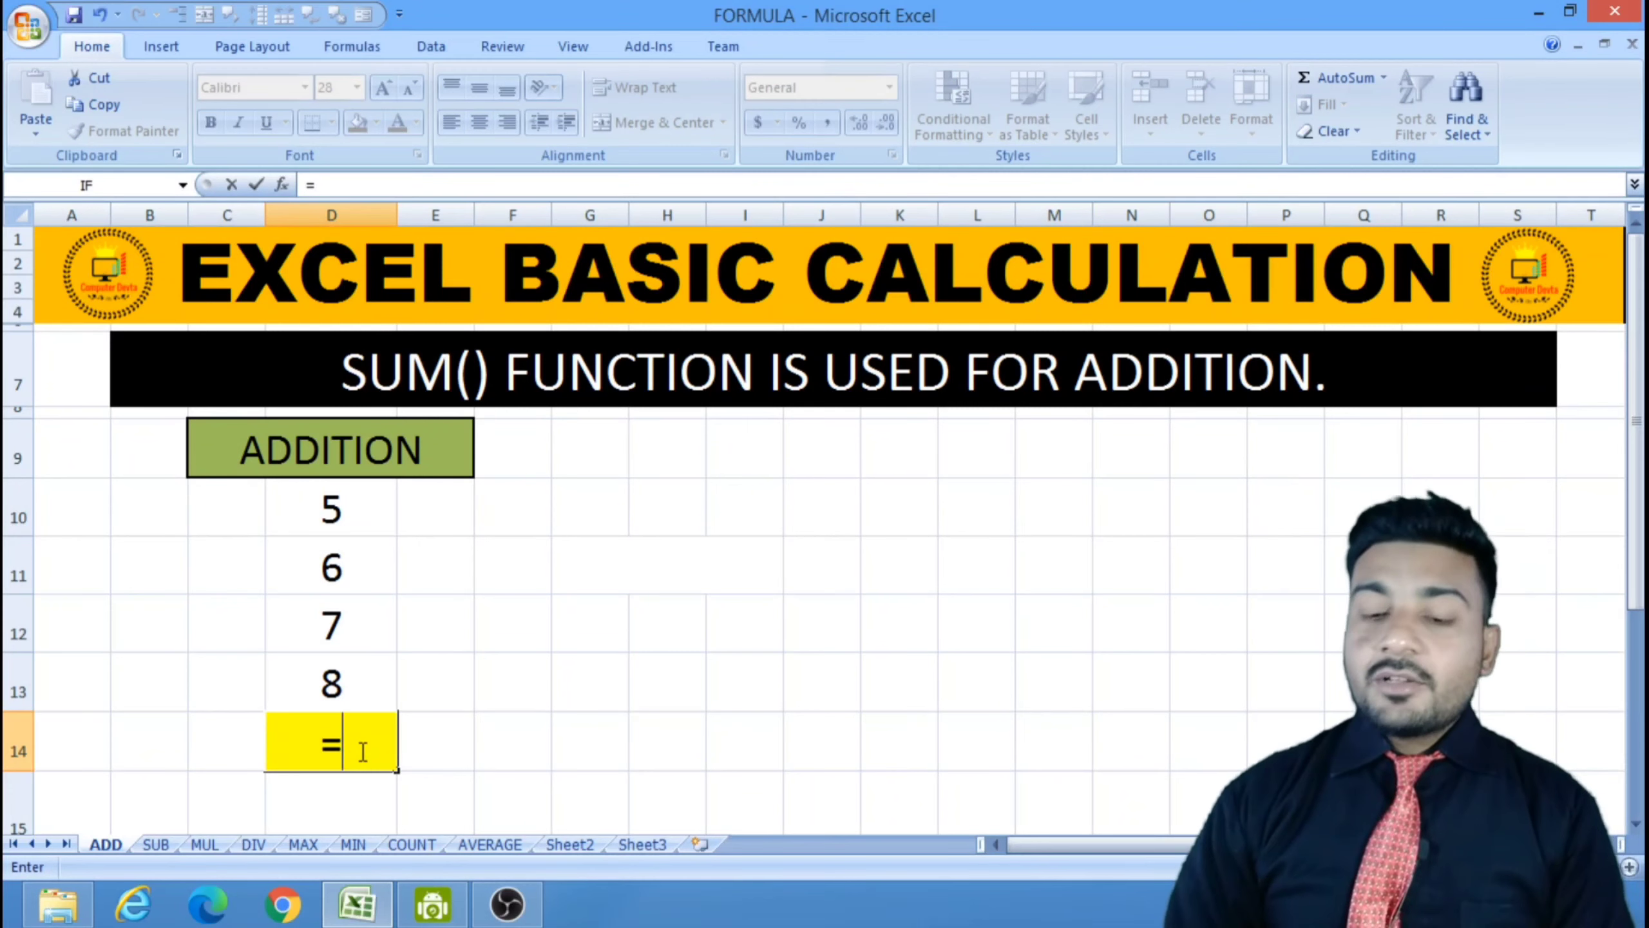
type("(")
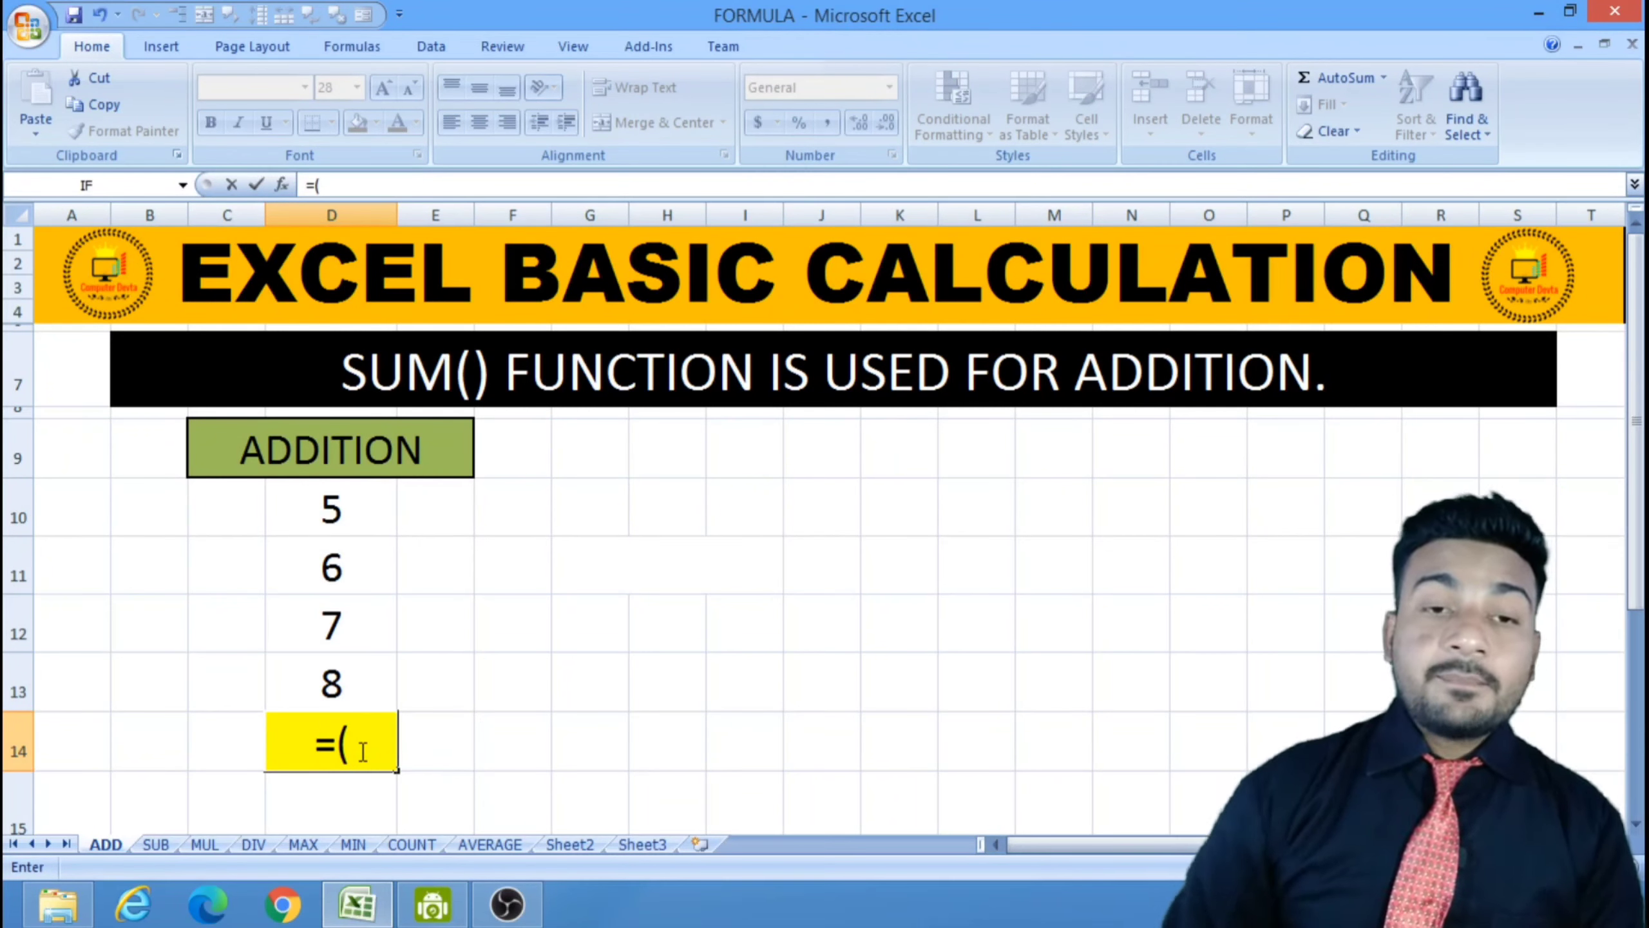
left_click(352, 511)
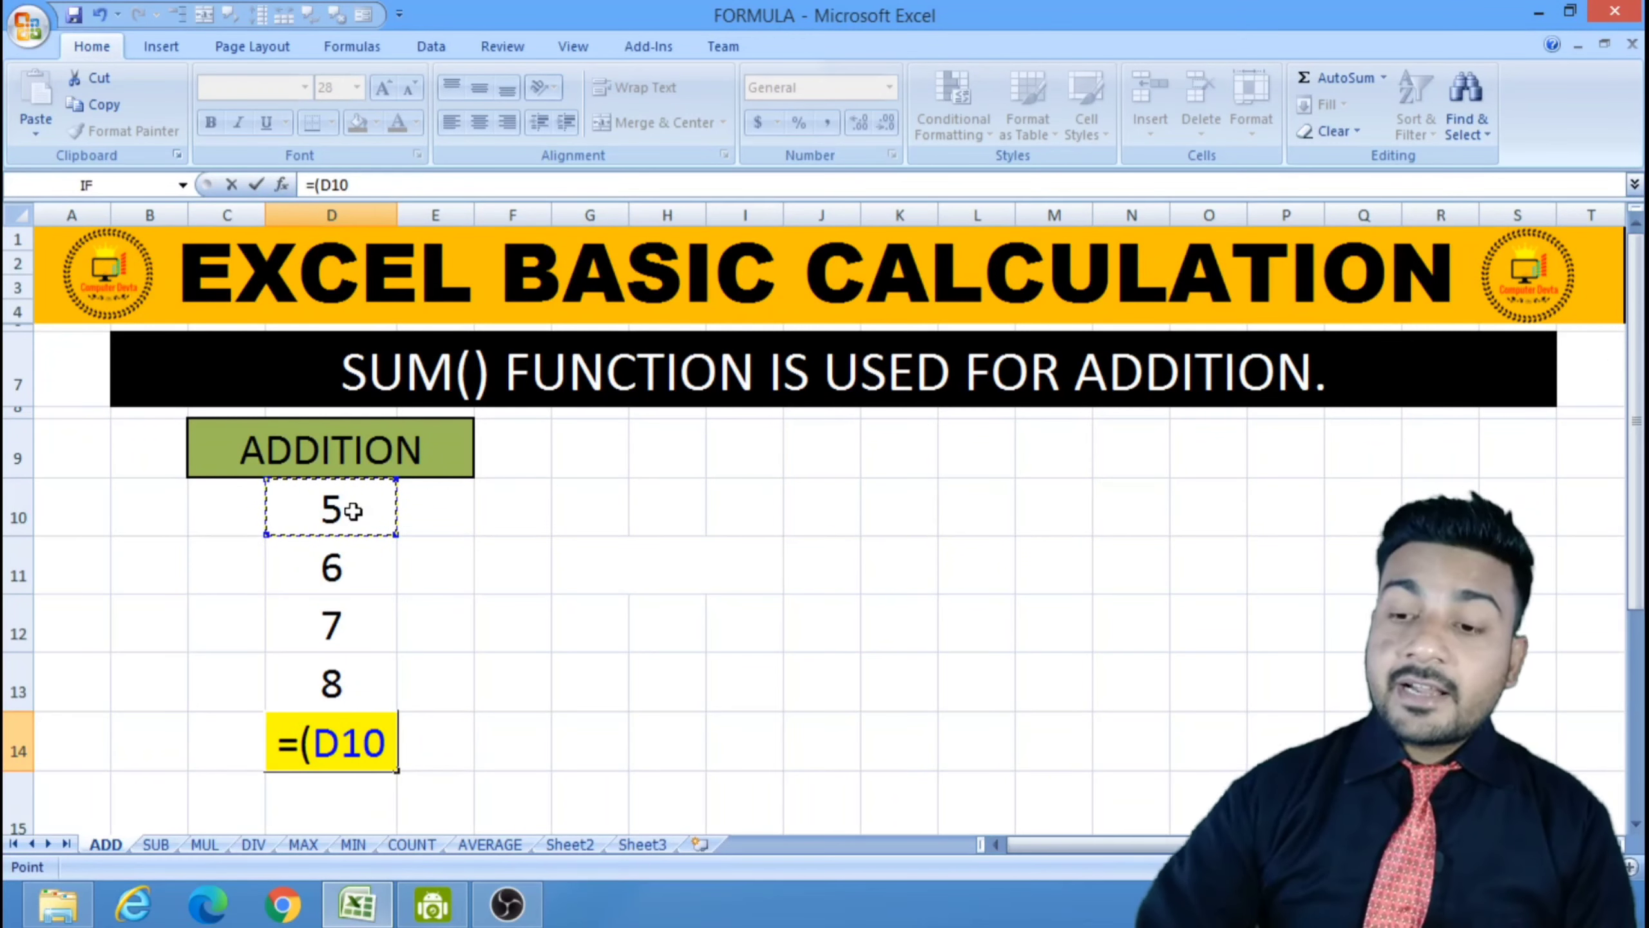
type("+")
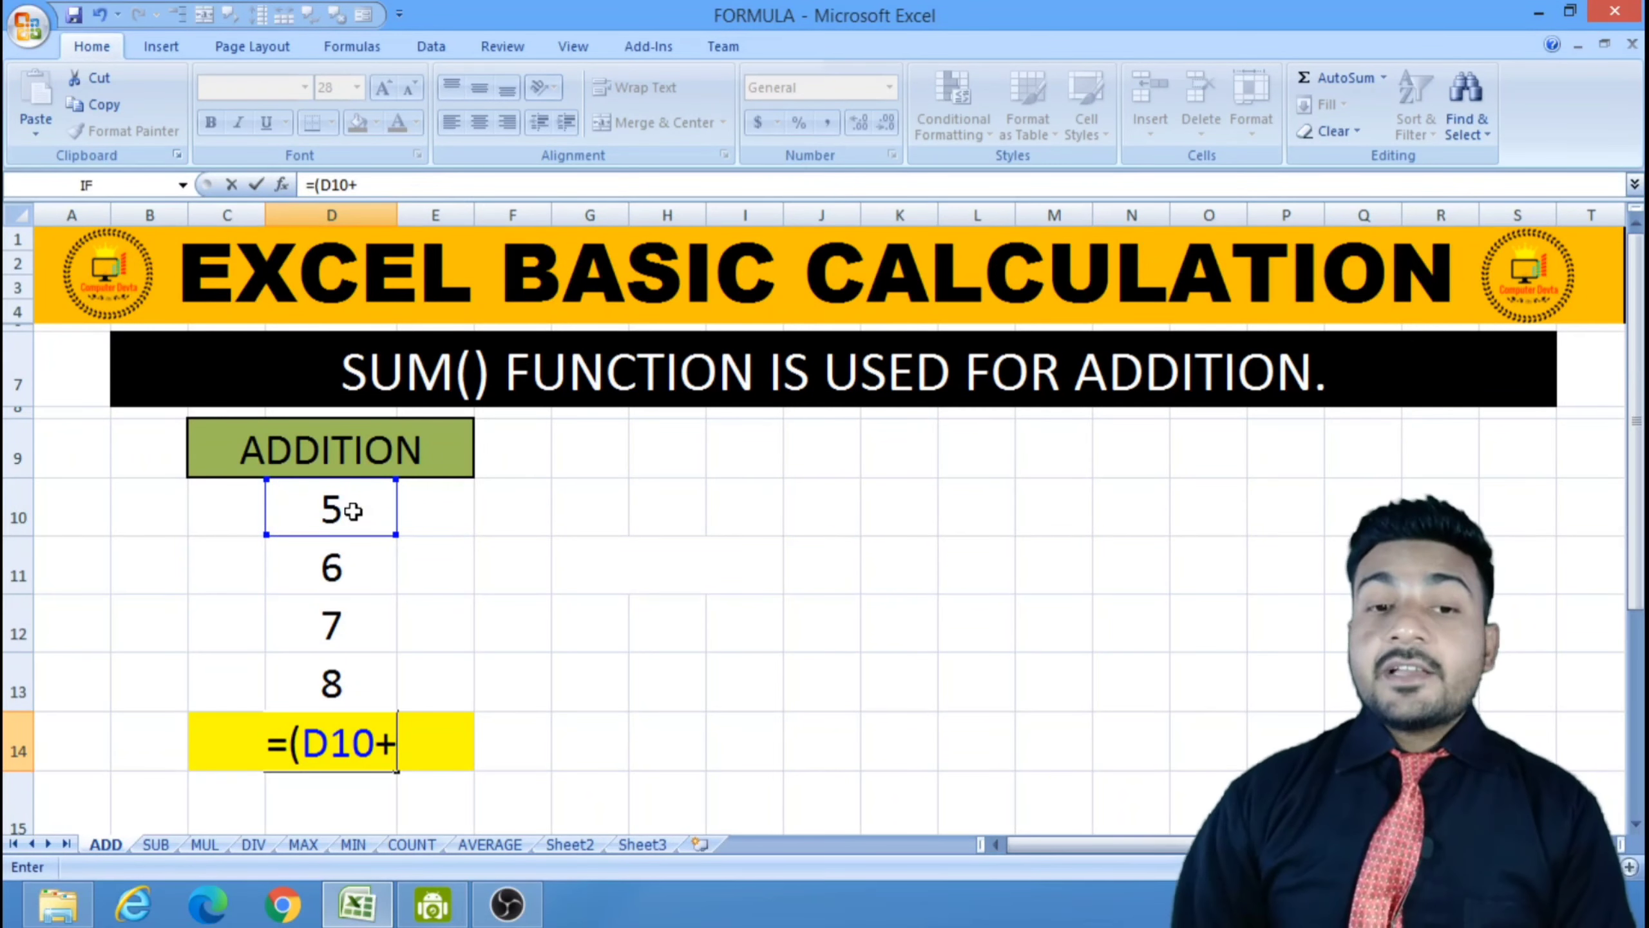
left_click(351, 563)
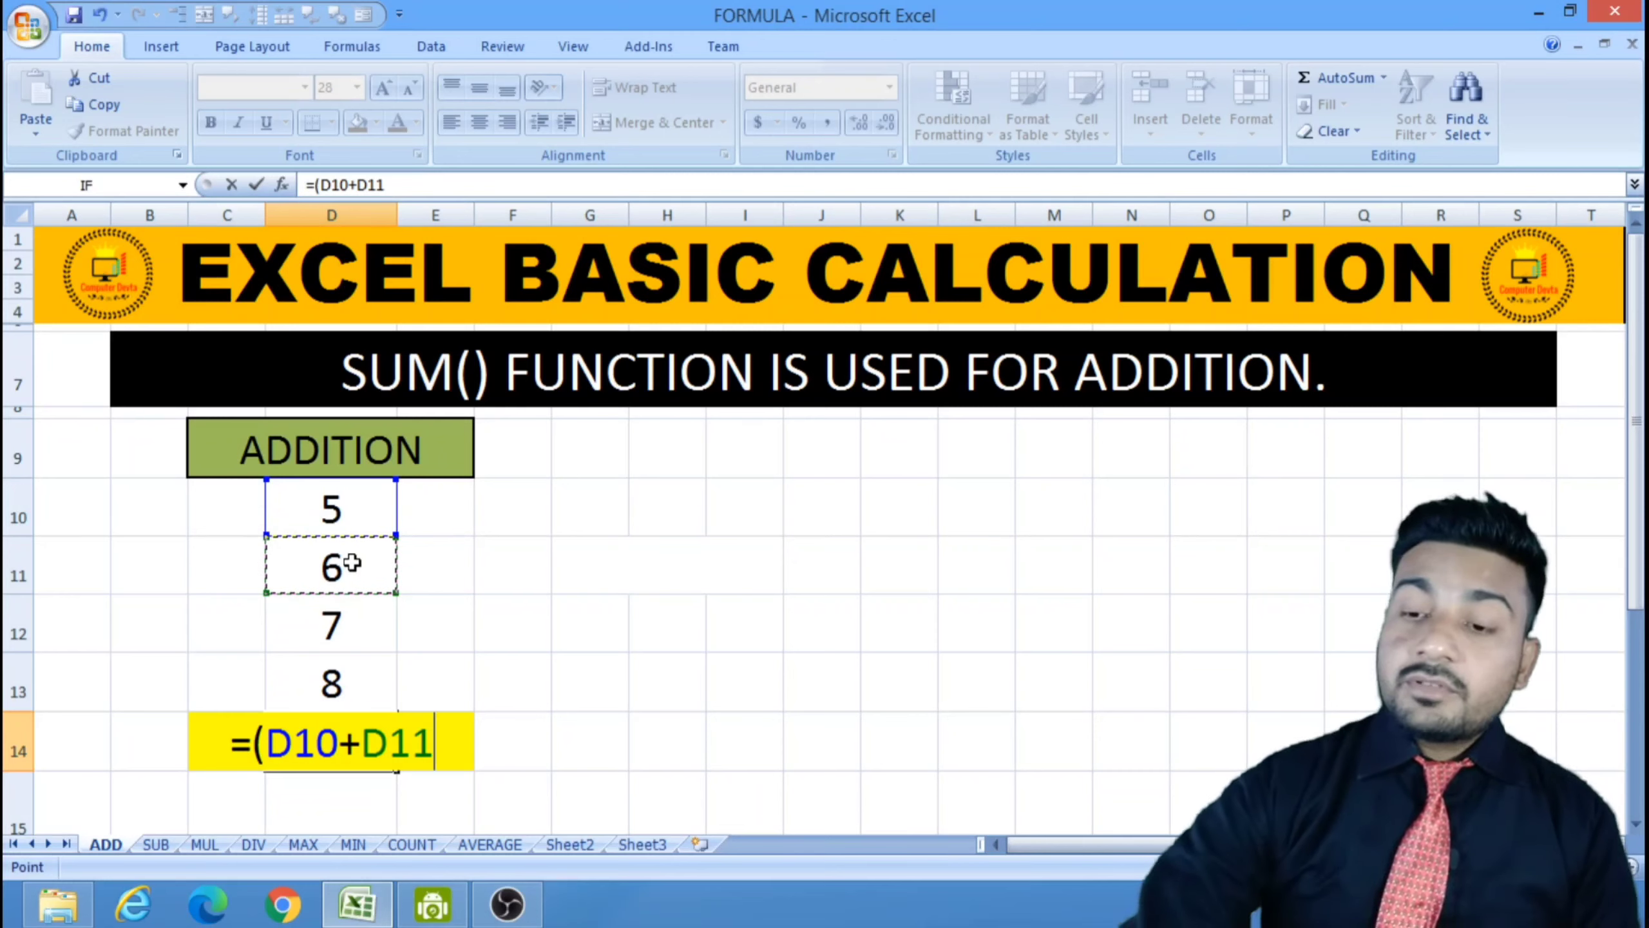
type("+")
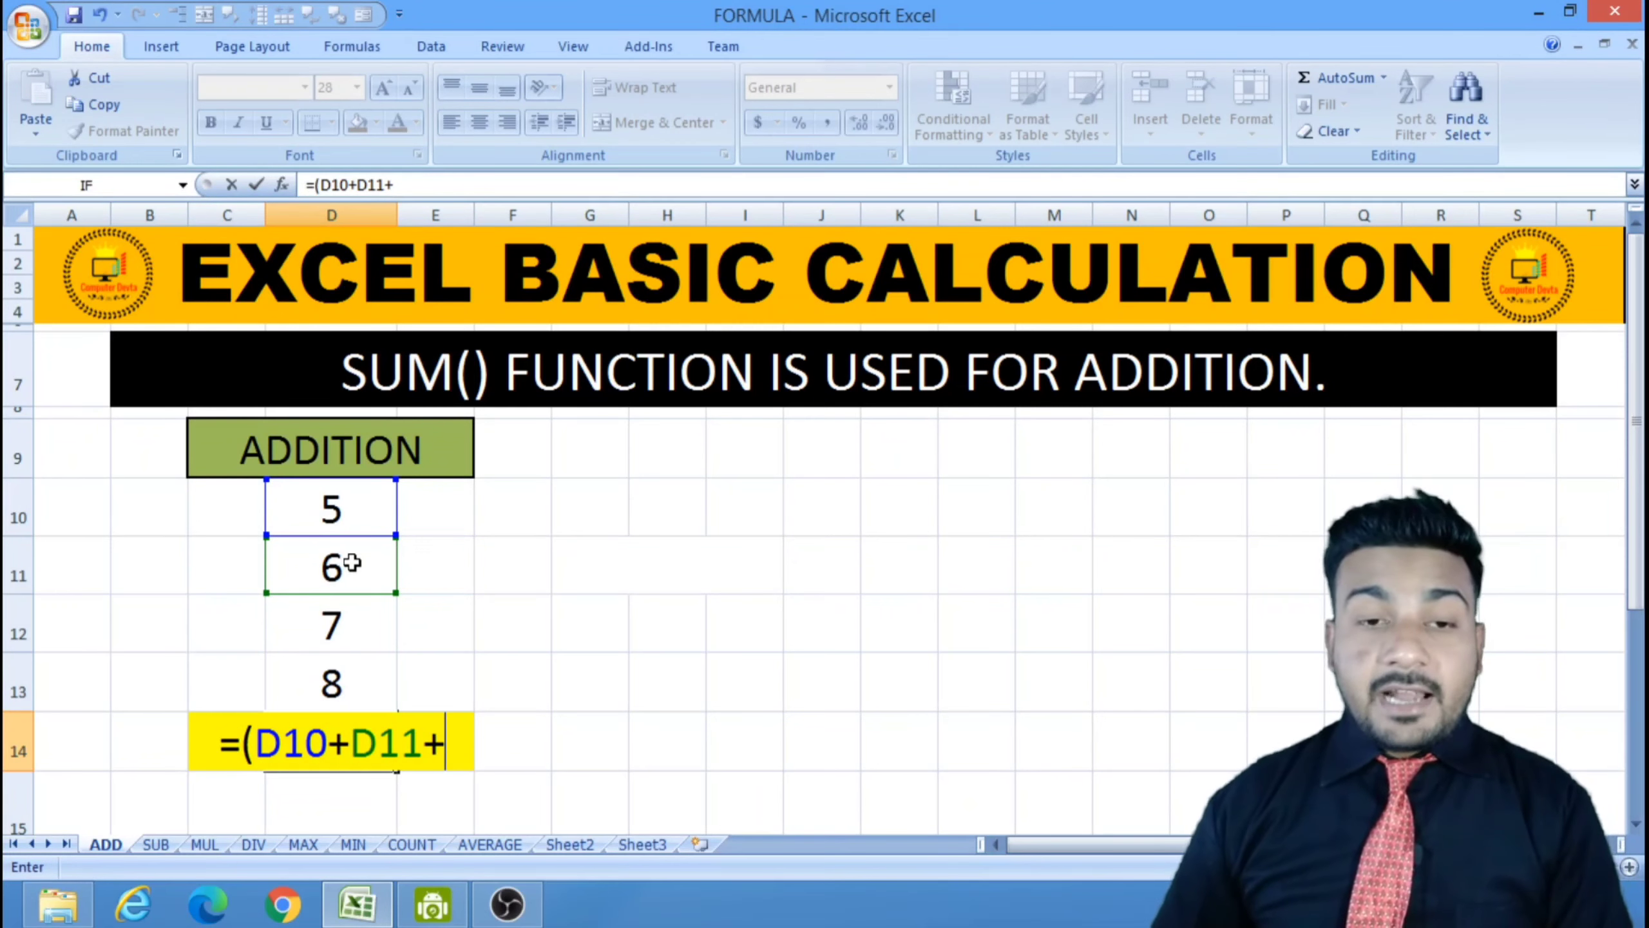
left_click(355, 618)
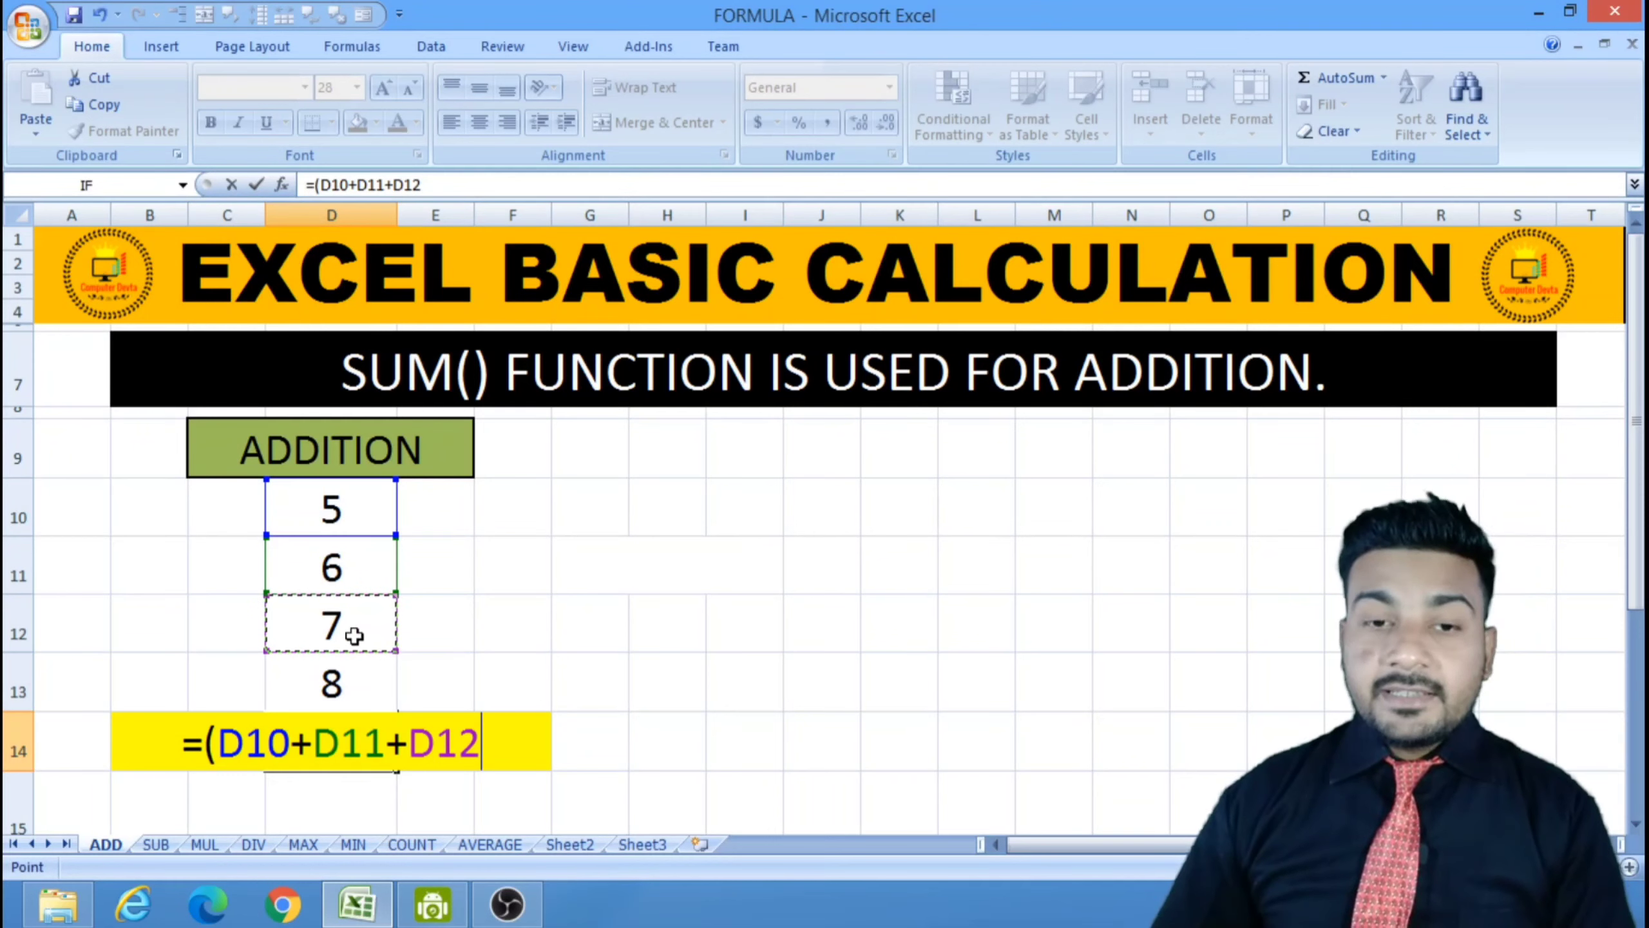
type("+")
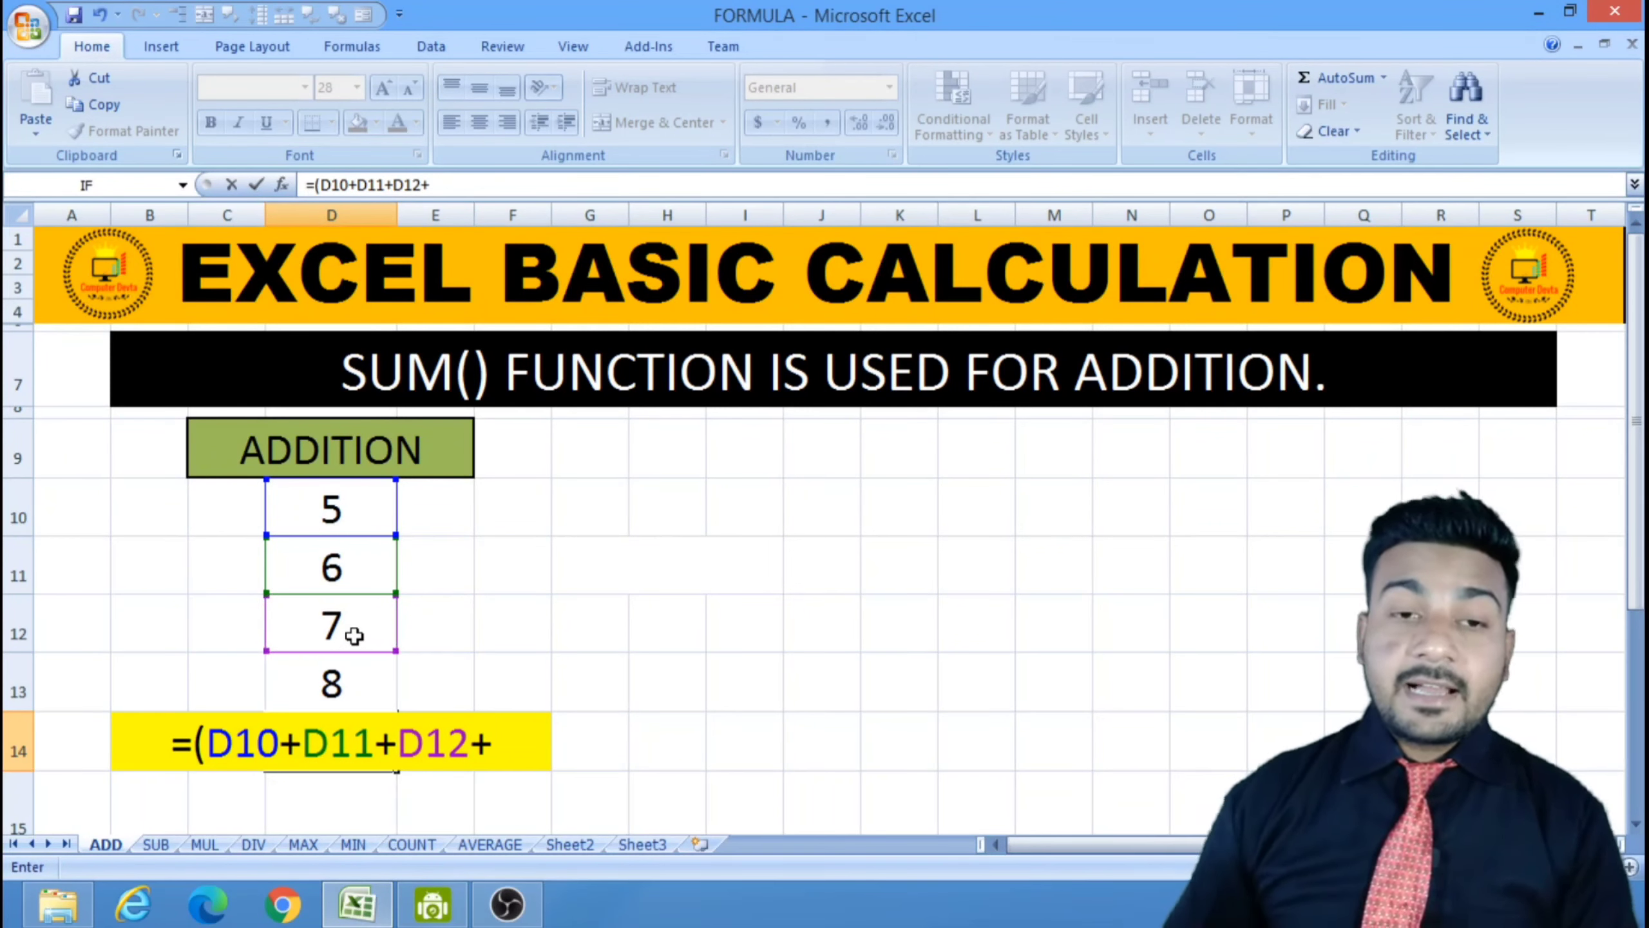
left_click(348, 673)
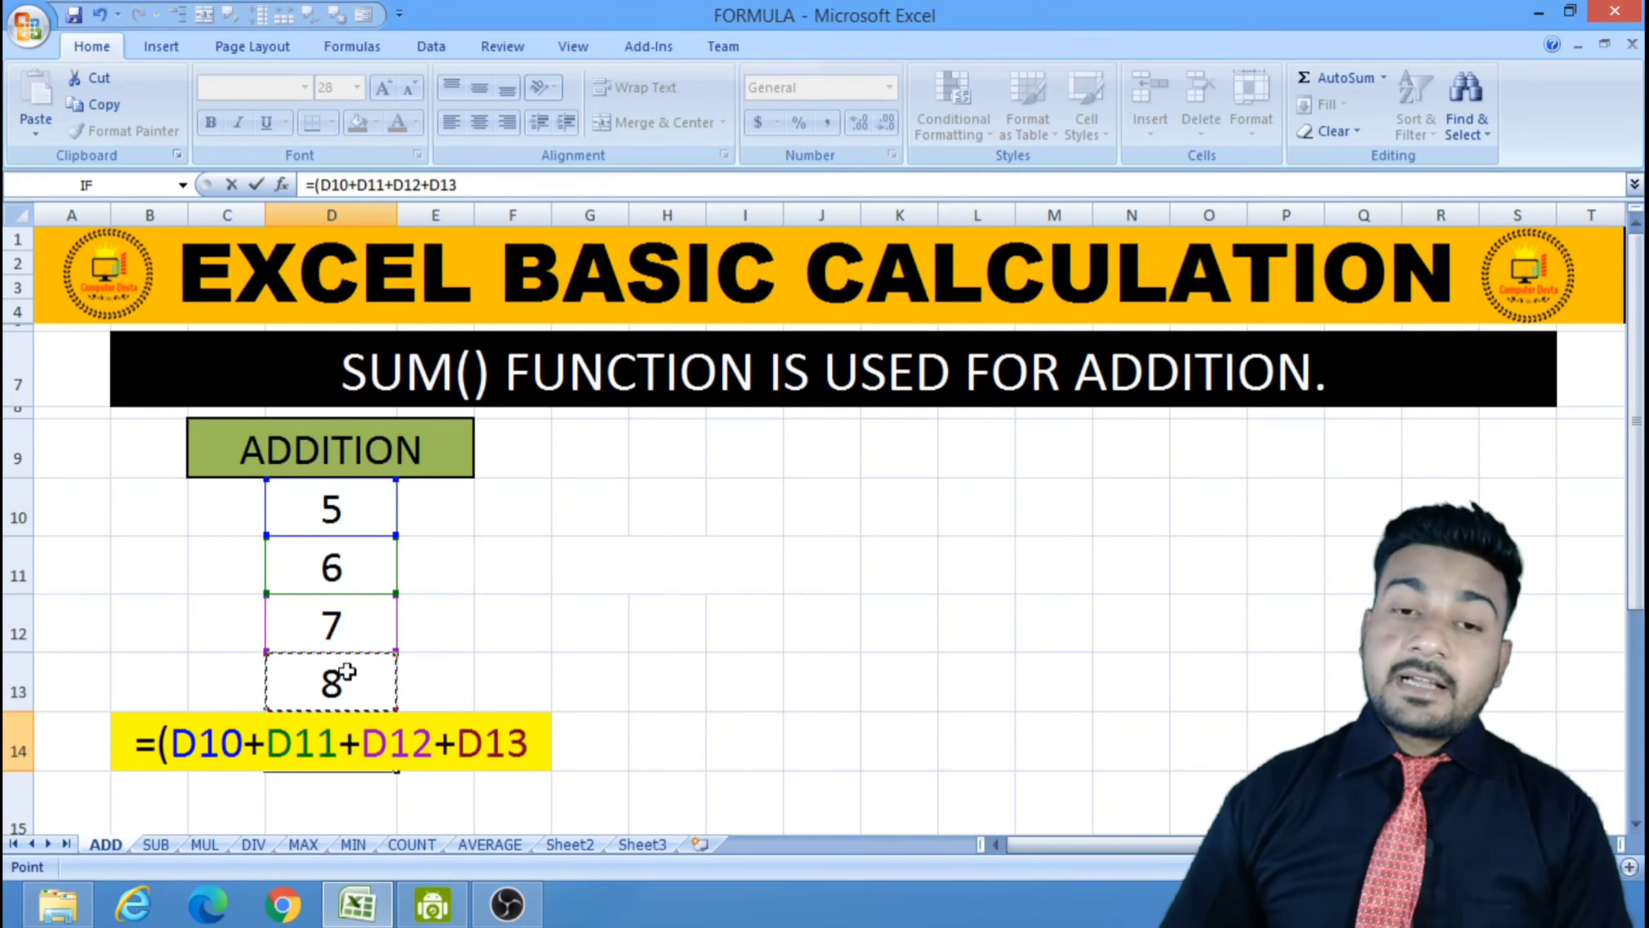
type(")")
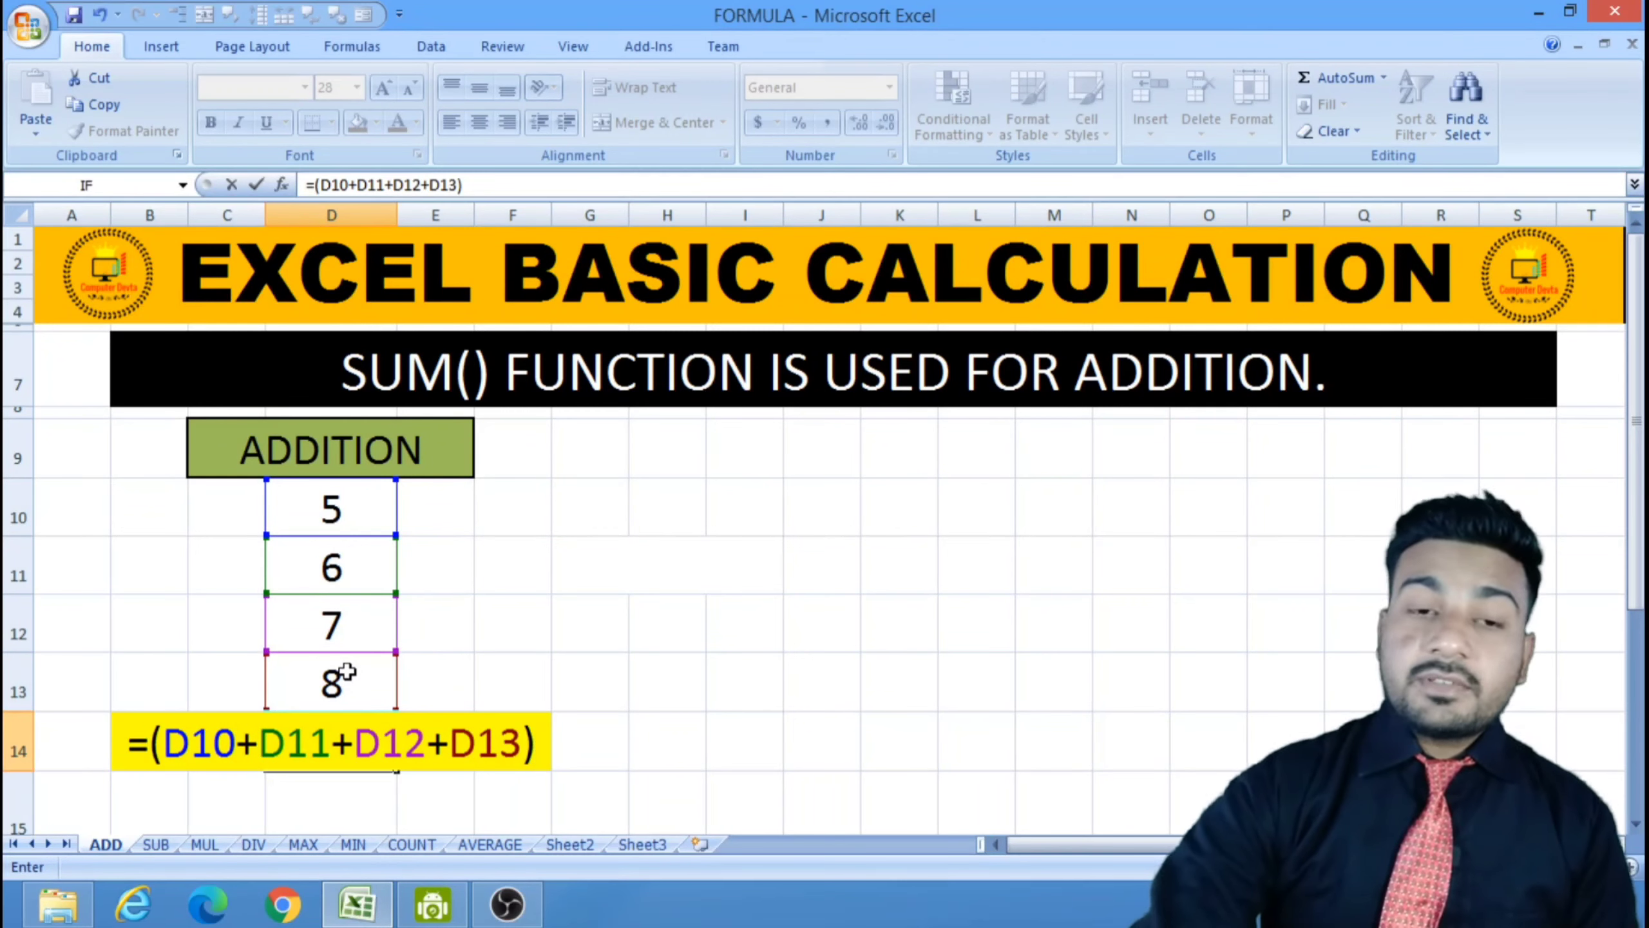
key("Return")
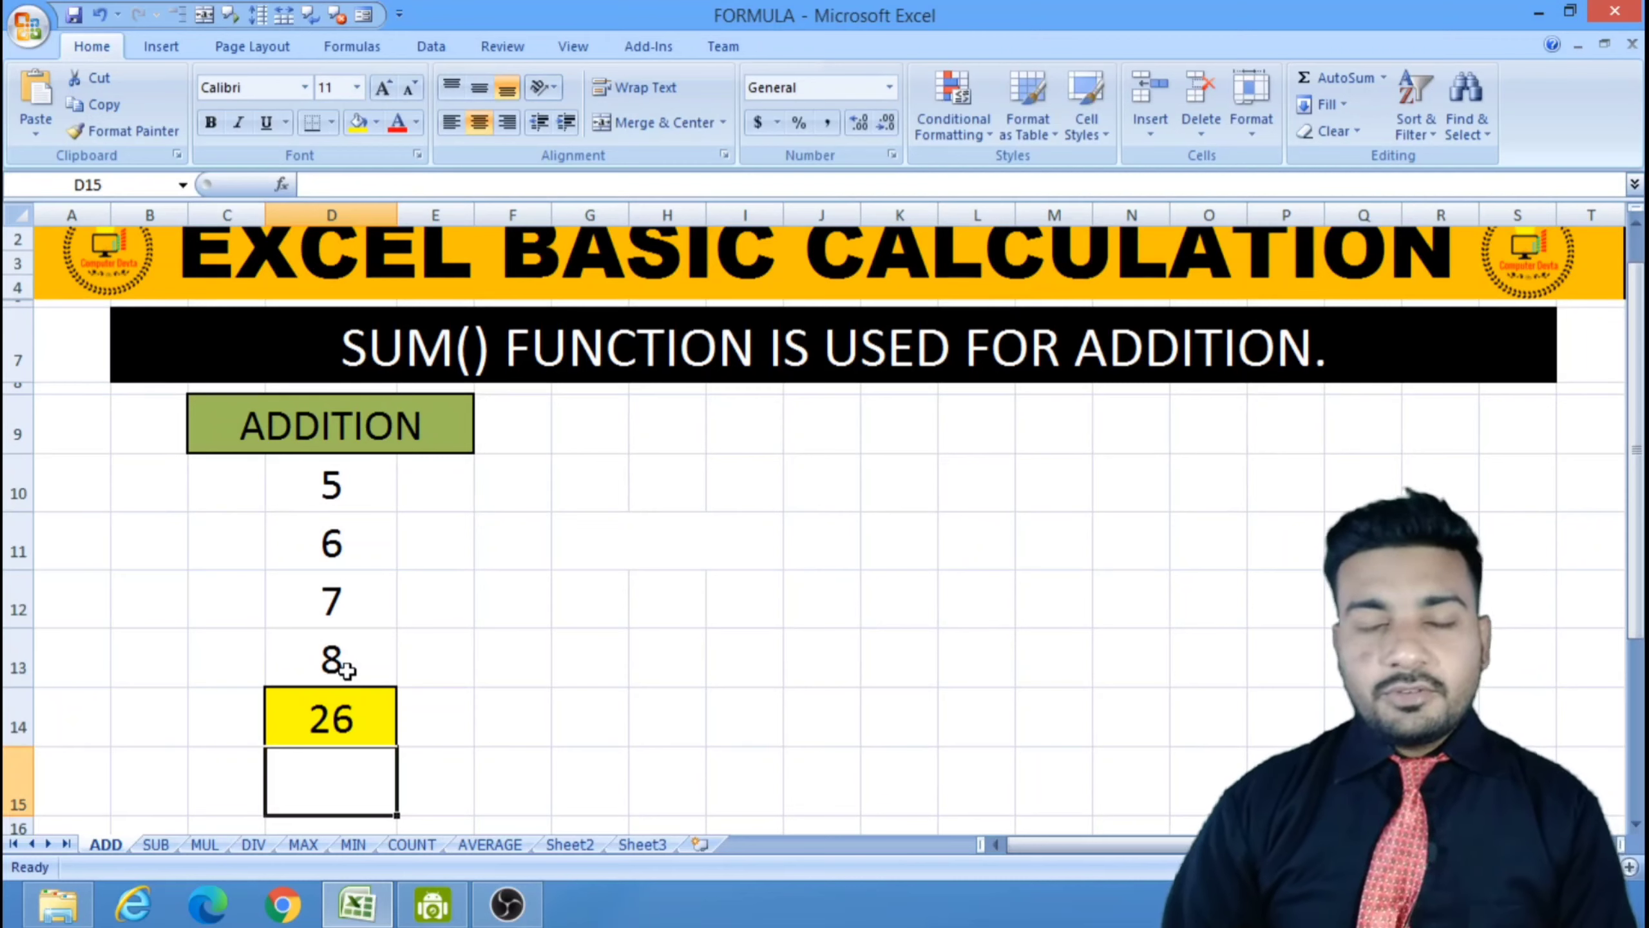
scroll(438, 669, "up", 1)
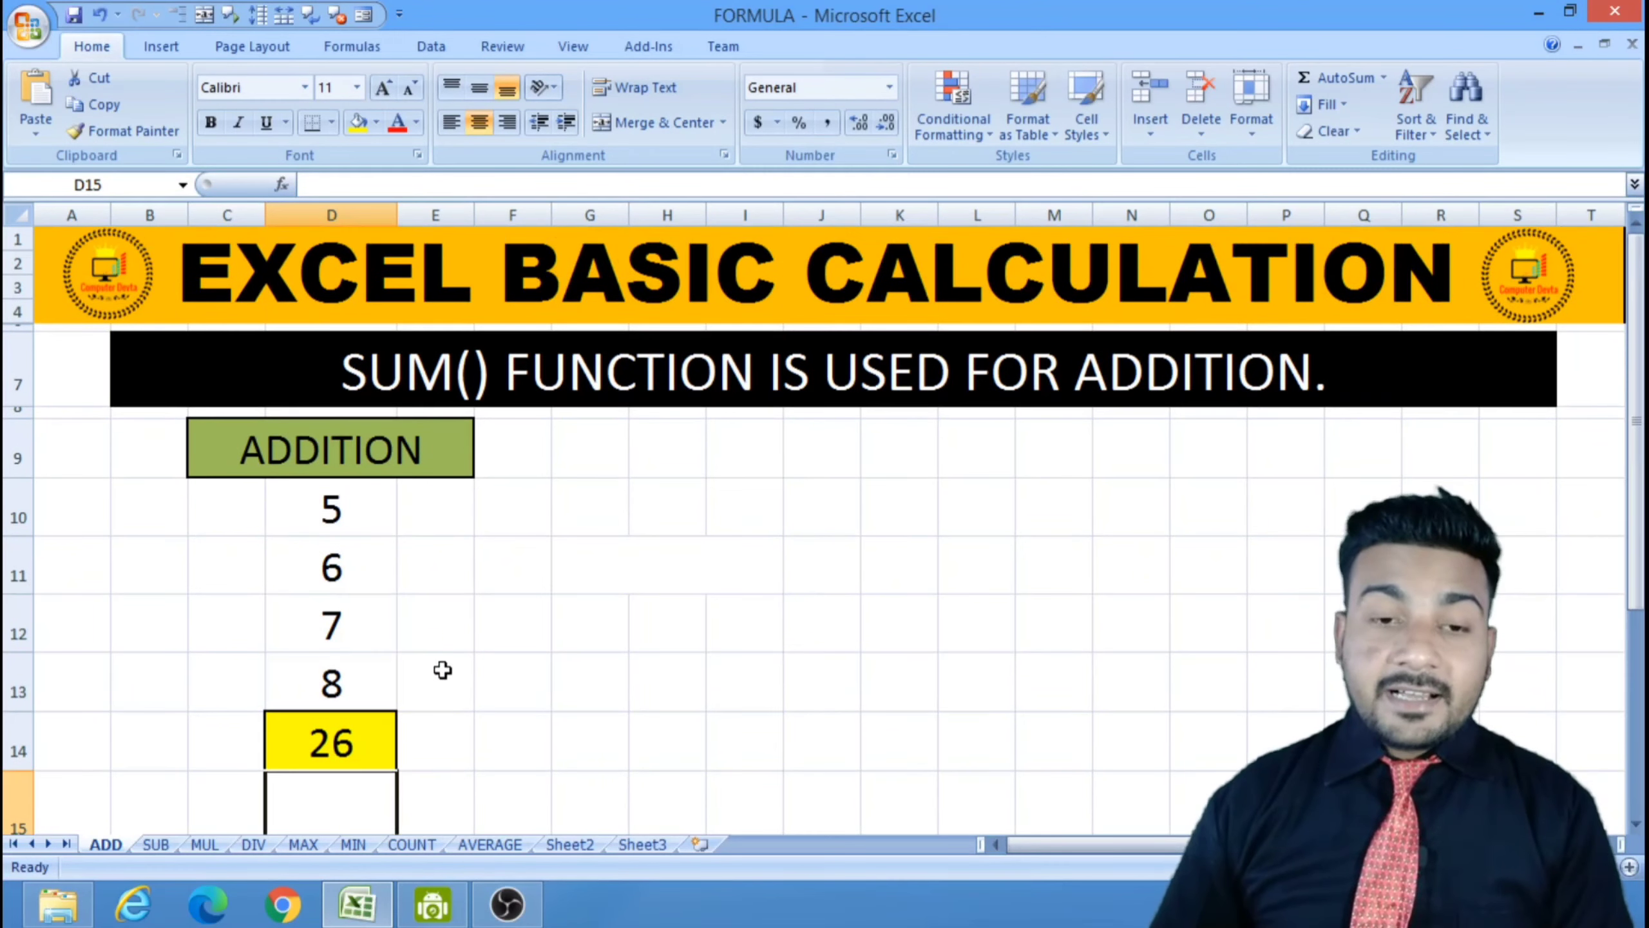
left_click(650, 682)
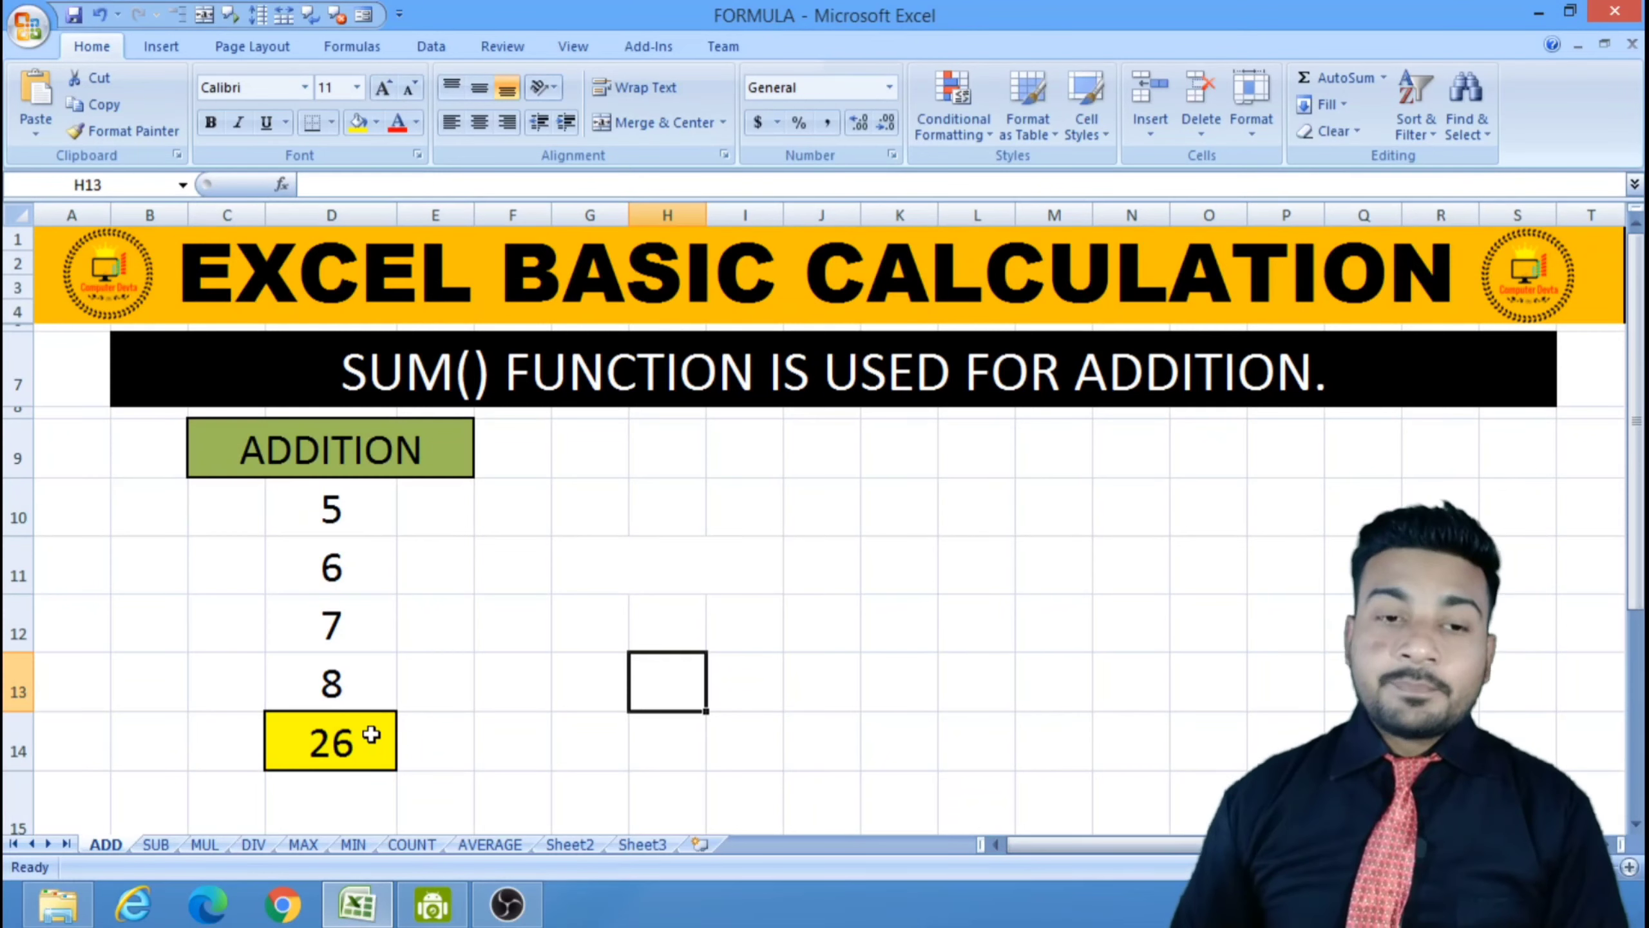
- On the SUB sheet, change the first number under SUBTRACTION in D10 to 25
left_click(155, 844)
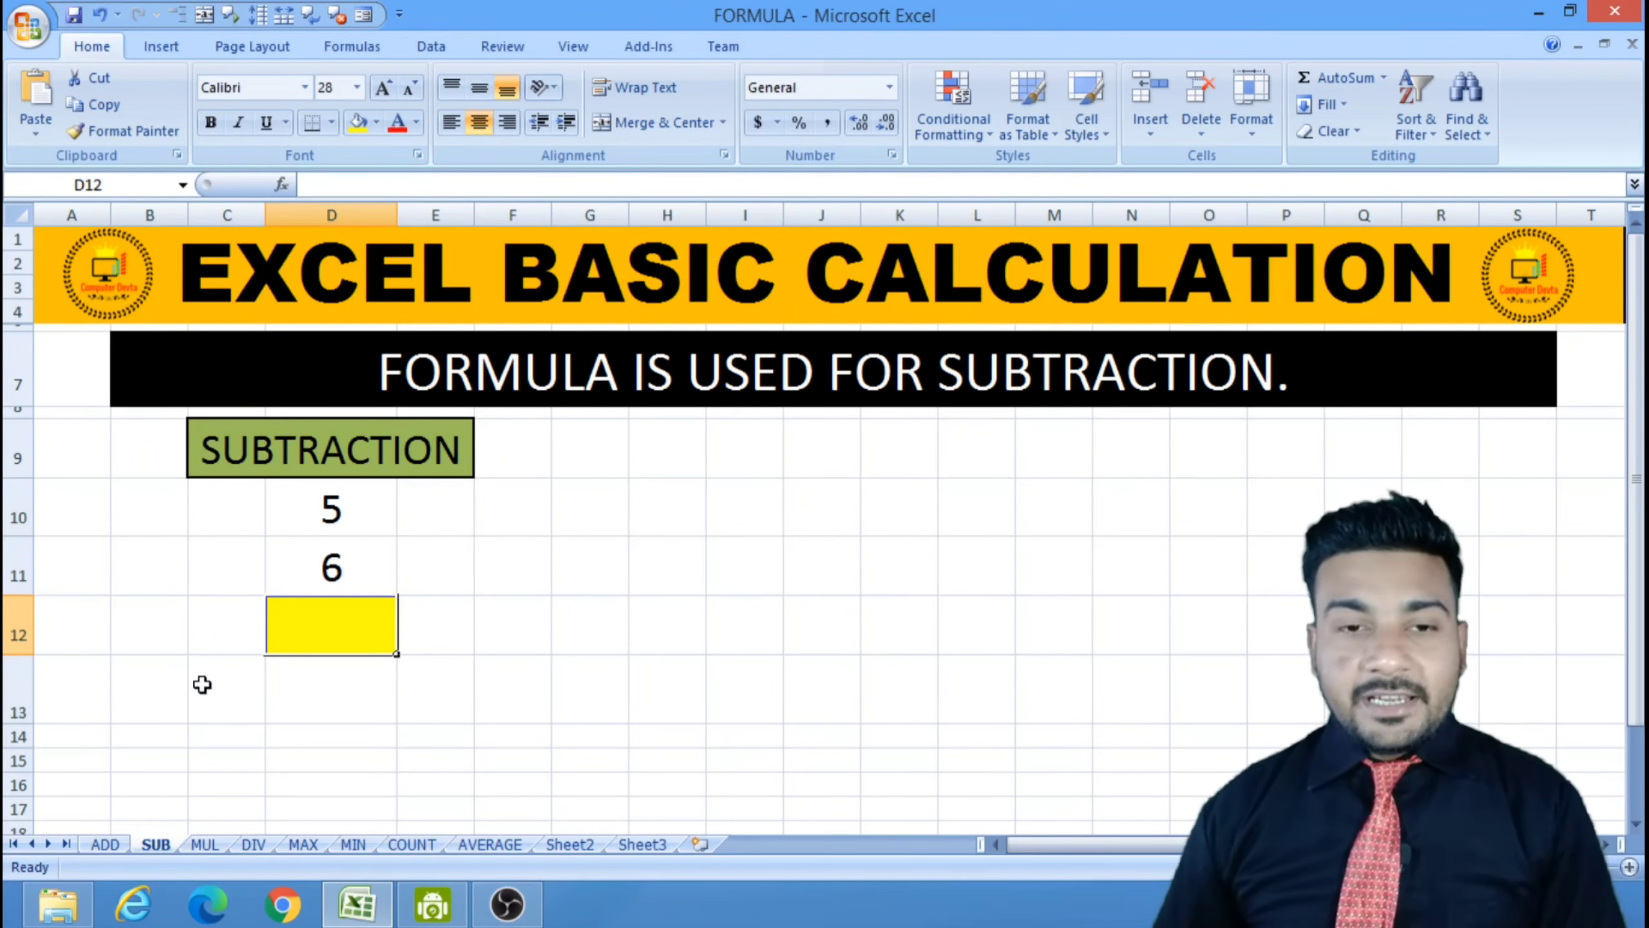
left_click(315, 517)
type("25")
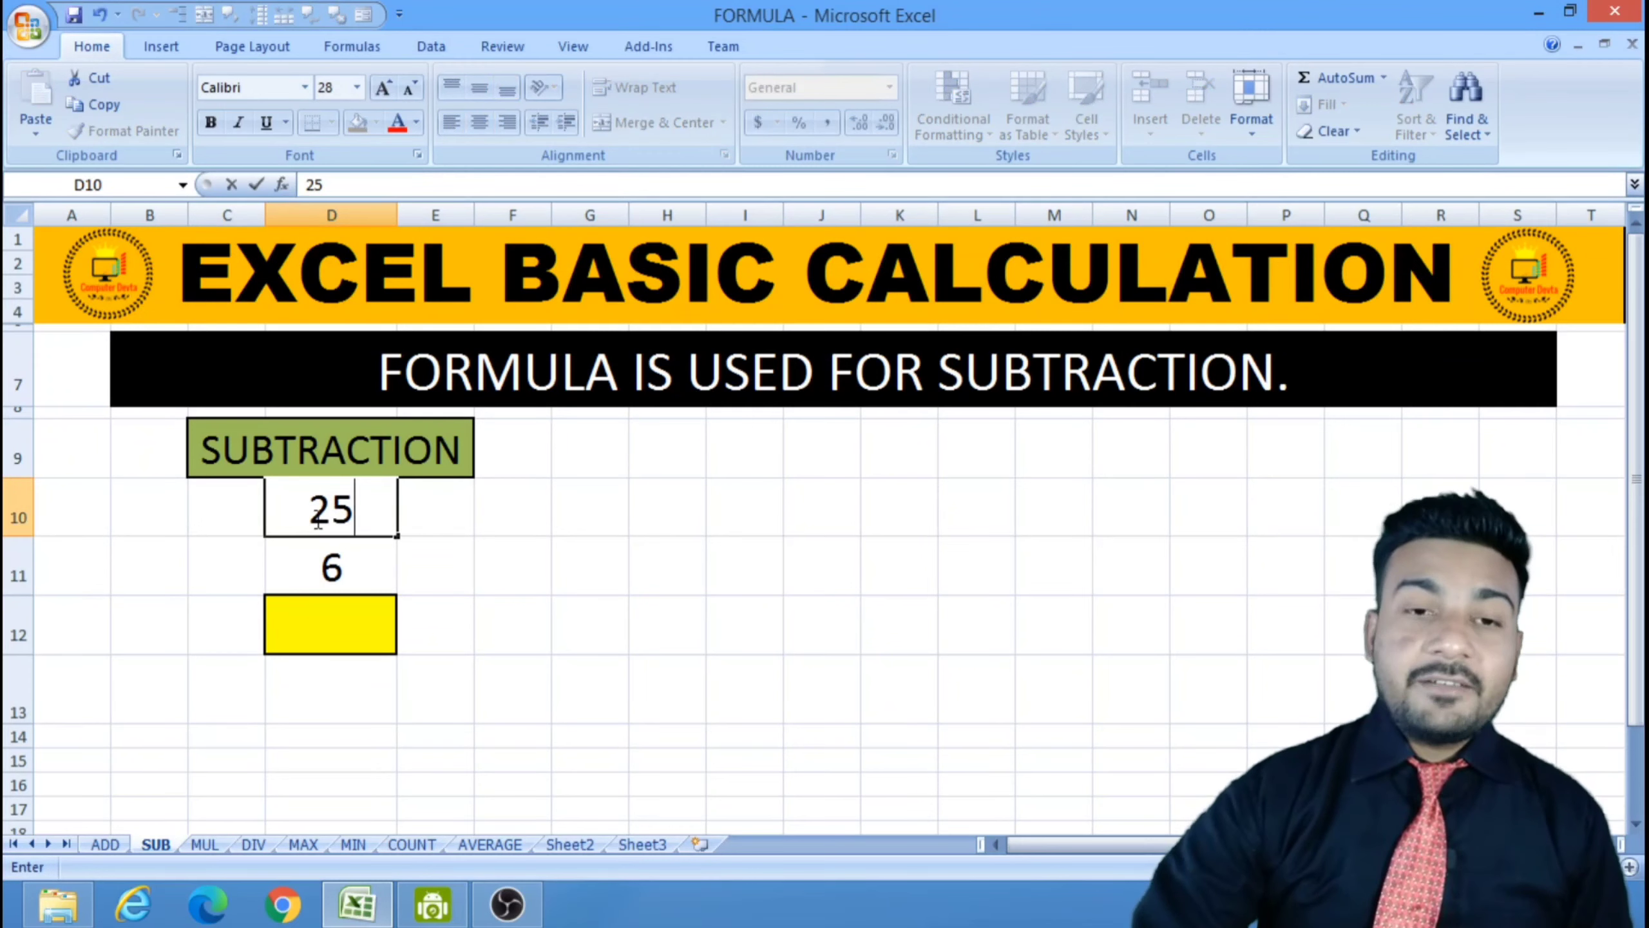
left_click(565, 636)
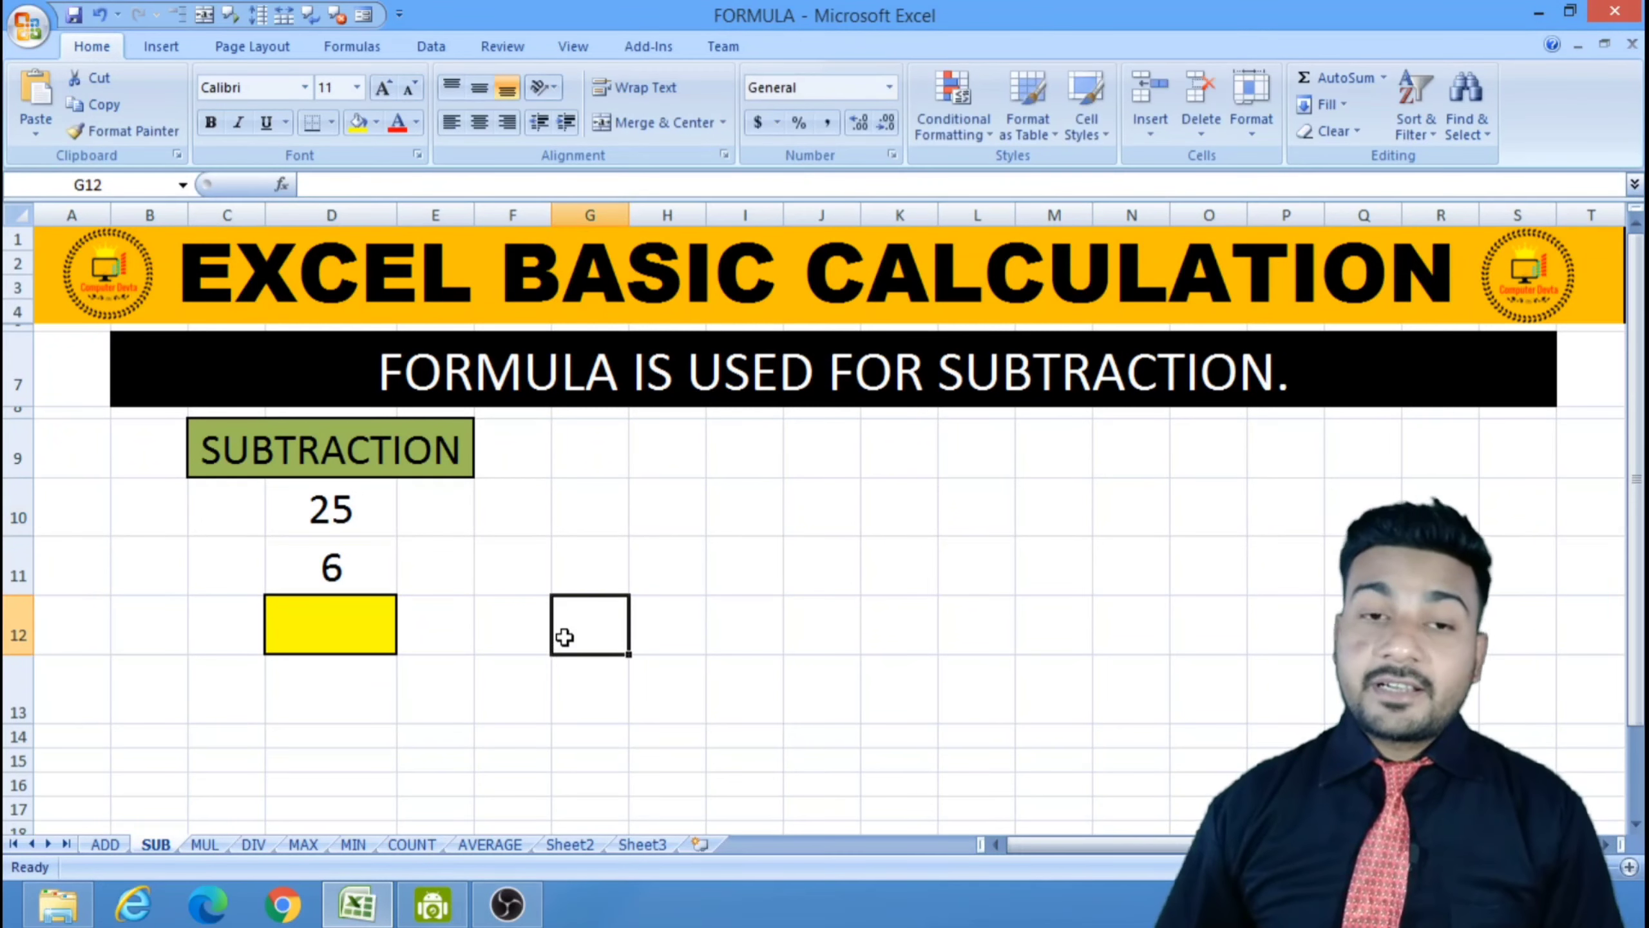
- Enter the formula =(D10-D11) in the yellow cell D12 to subtract the second number from the first
left_click(376, 632)
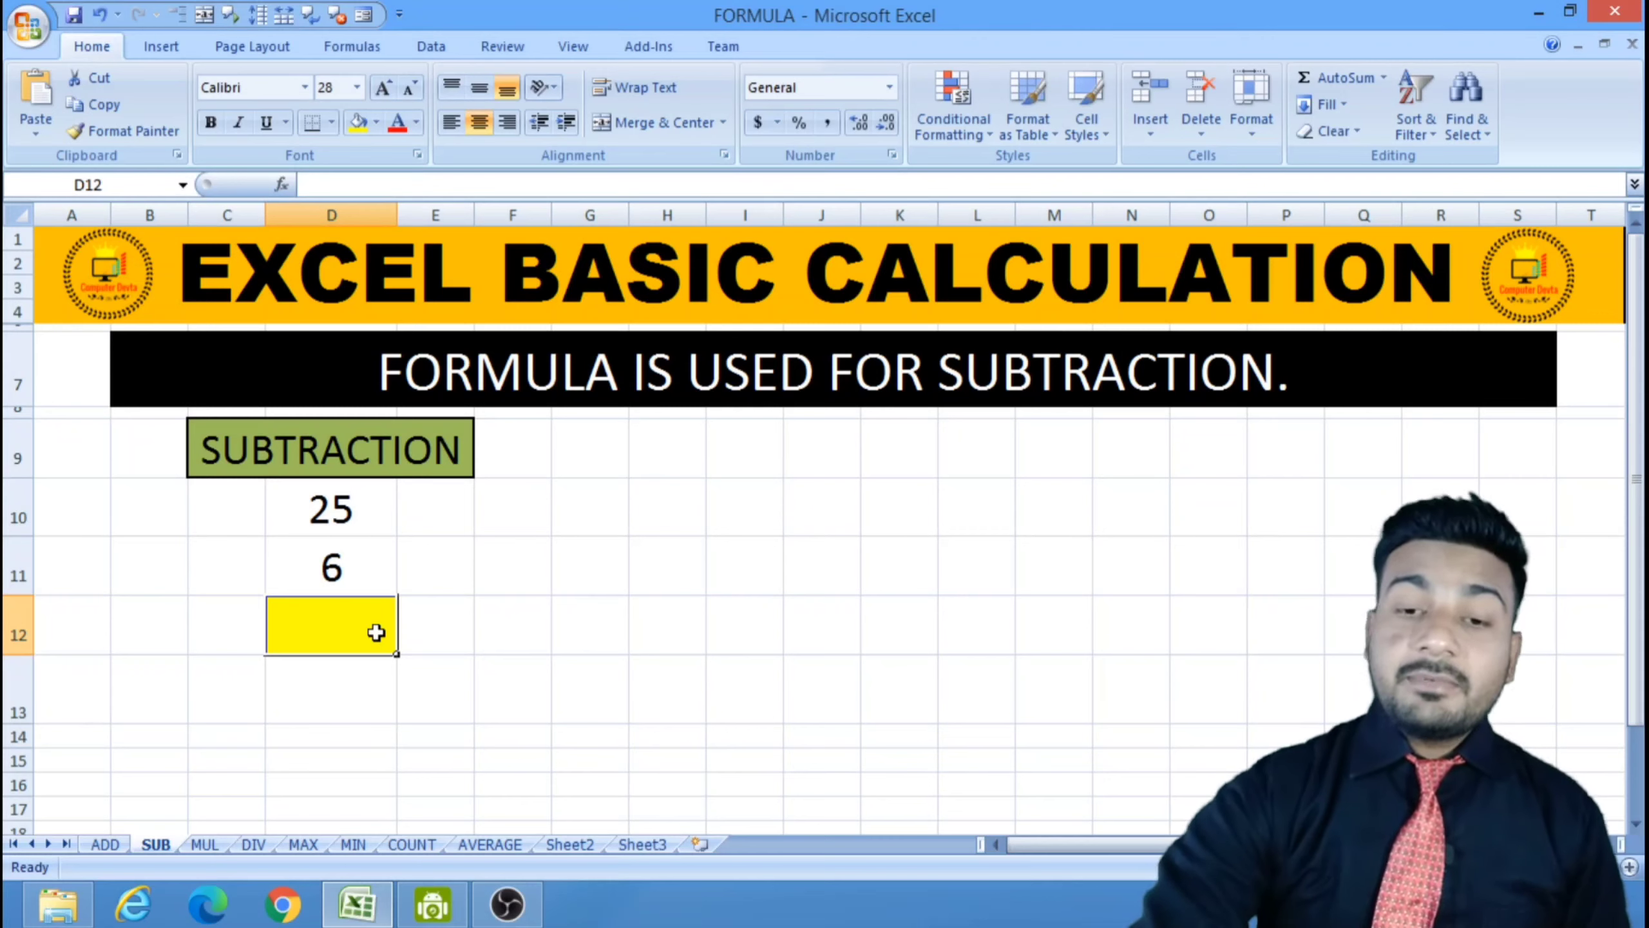
type("=")
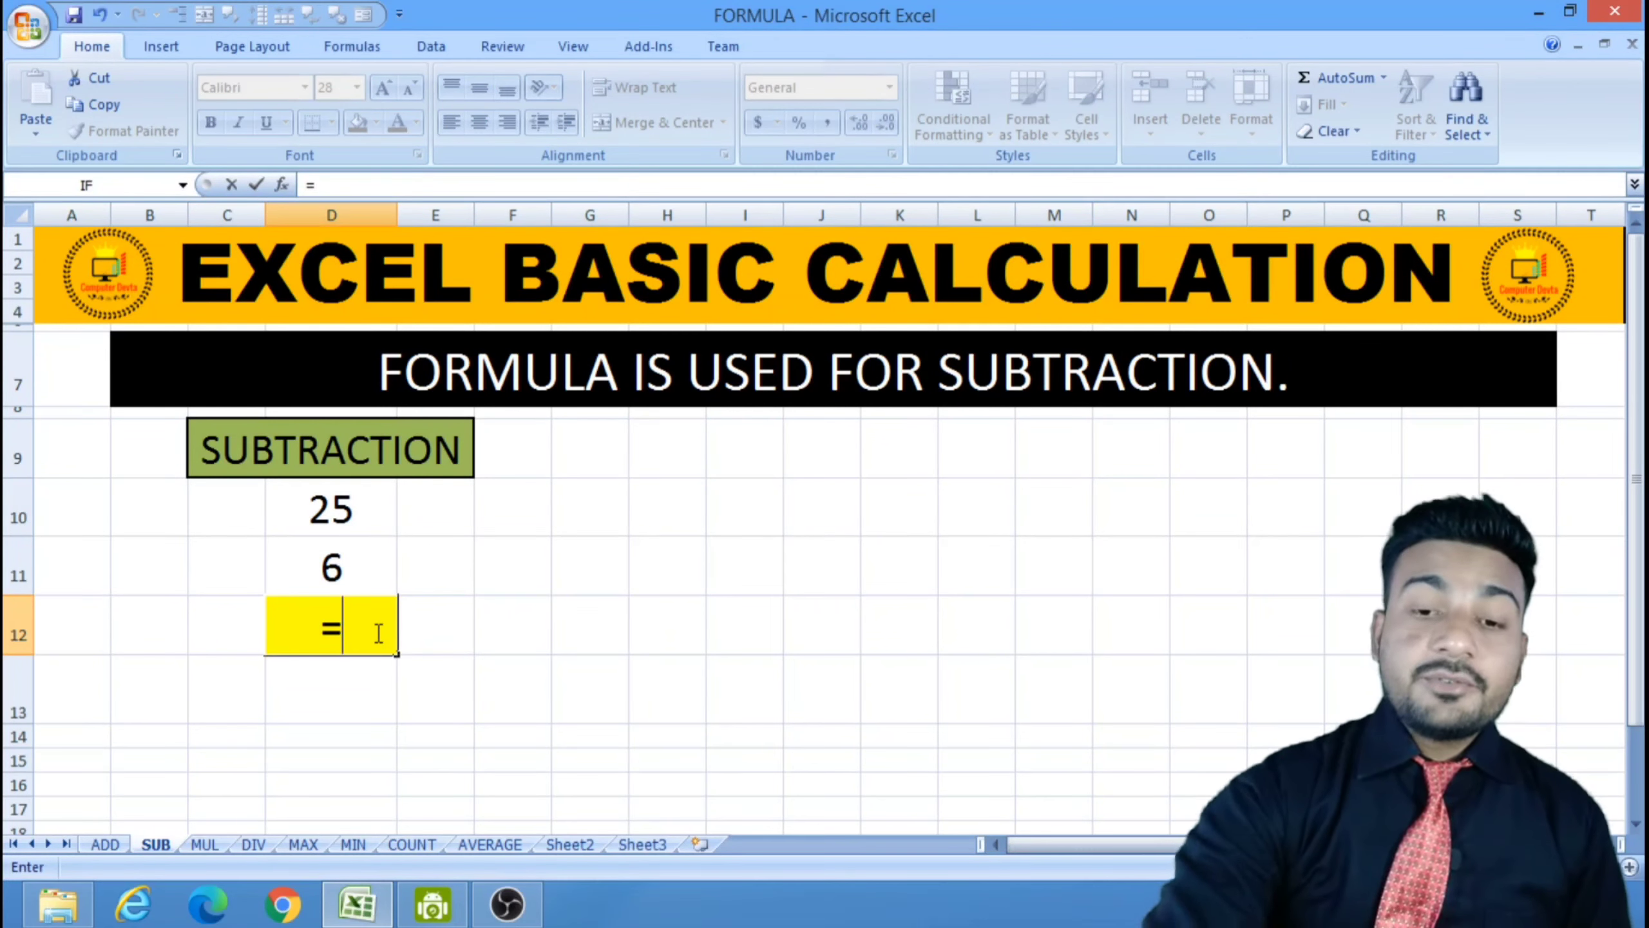
type("(")
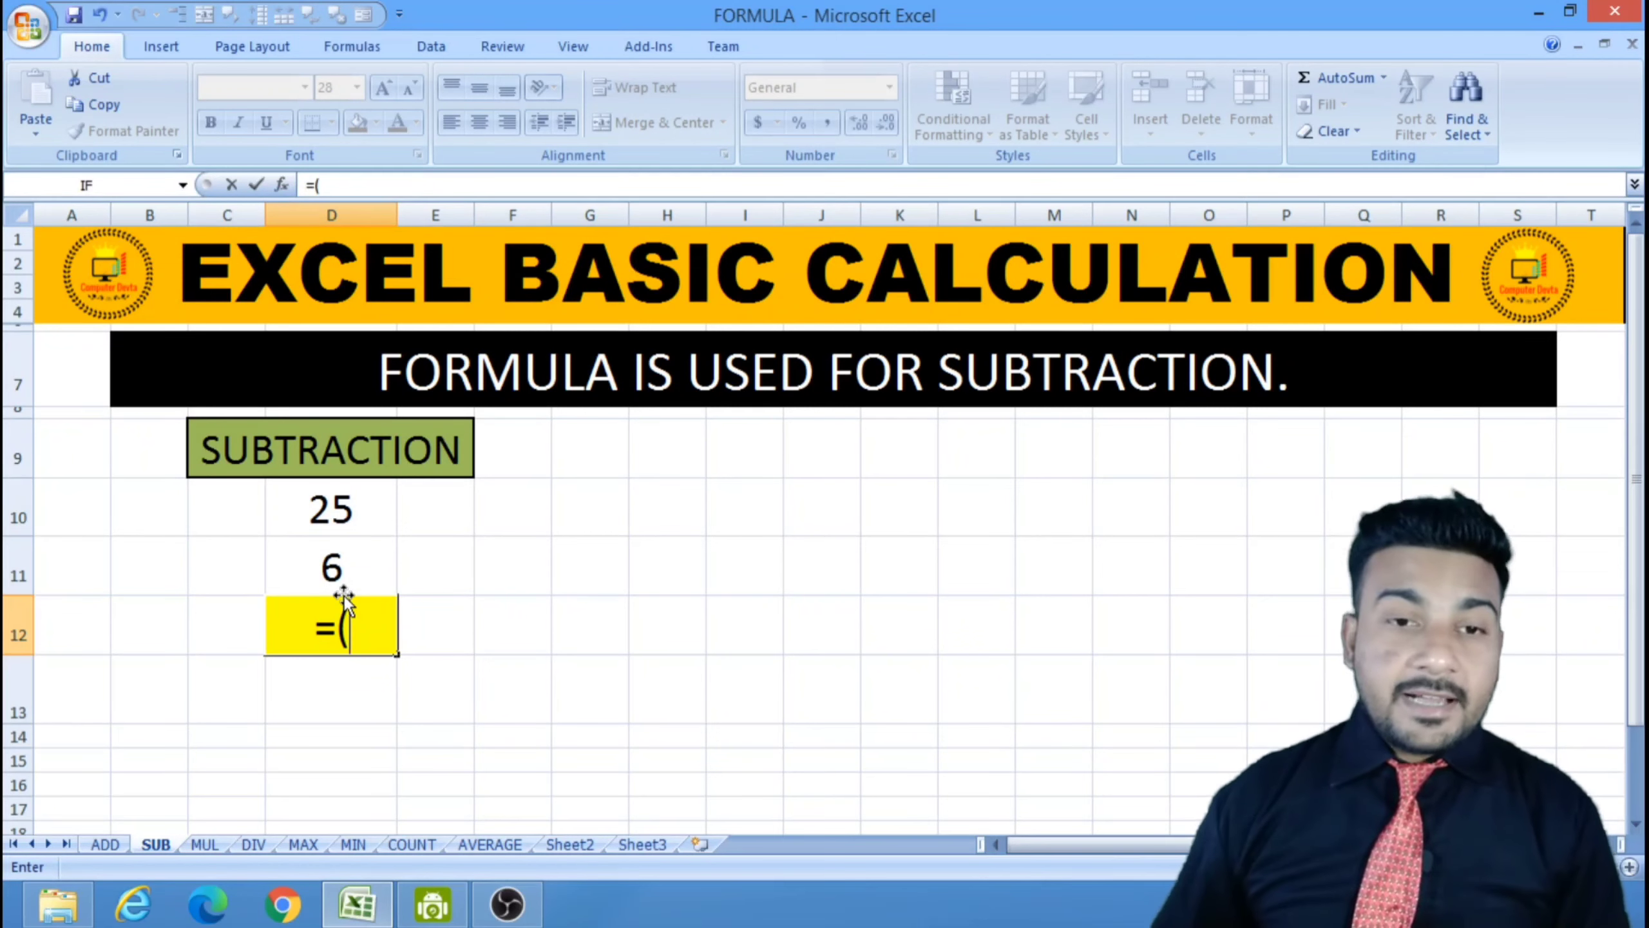
left_click(343, 505)
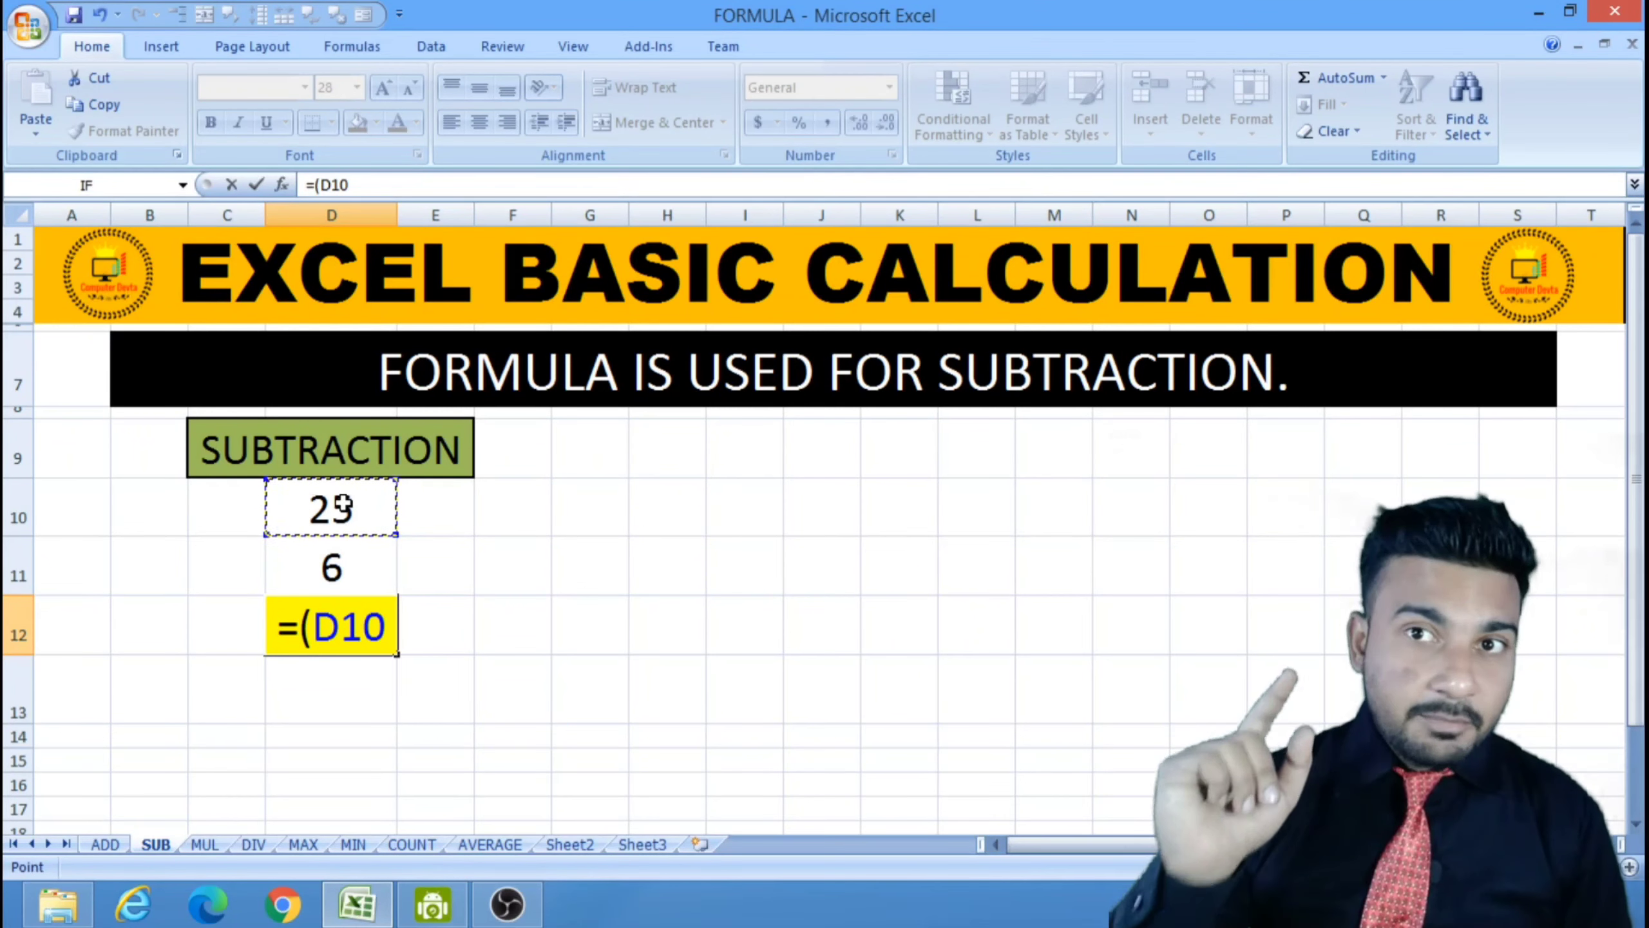
type("-")
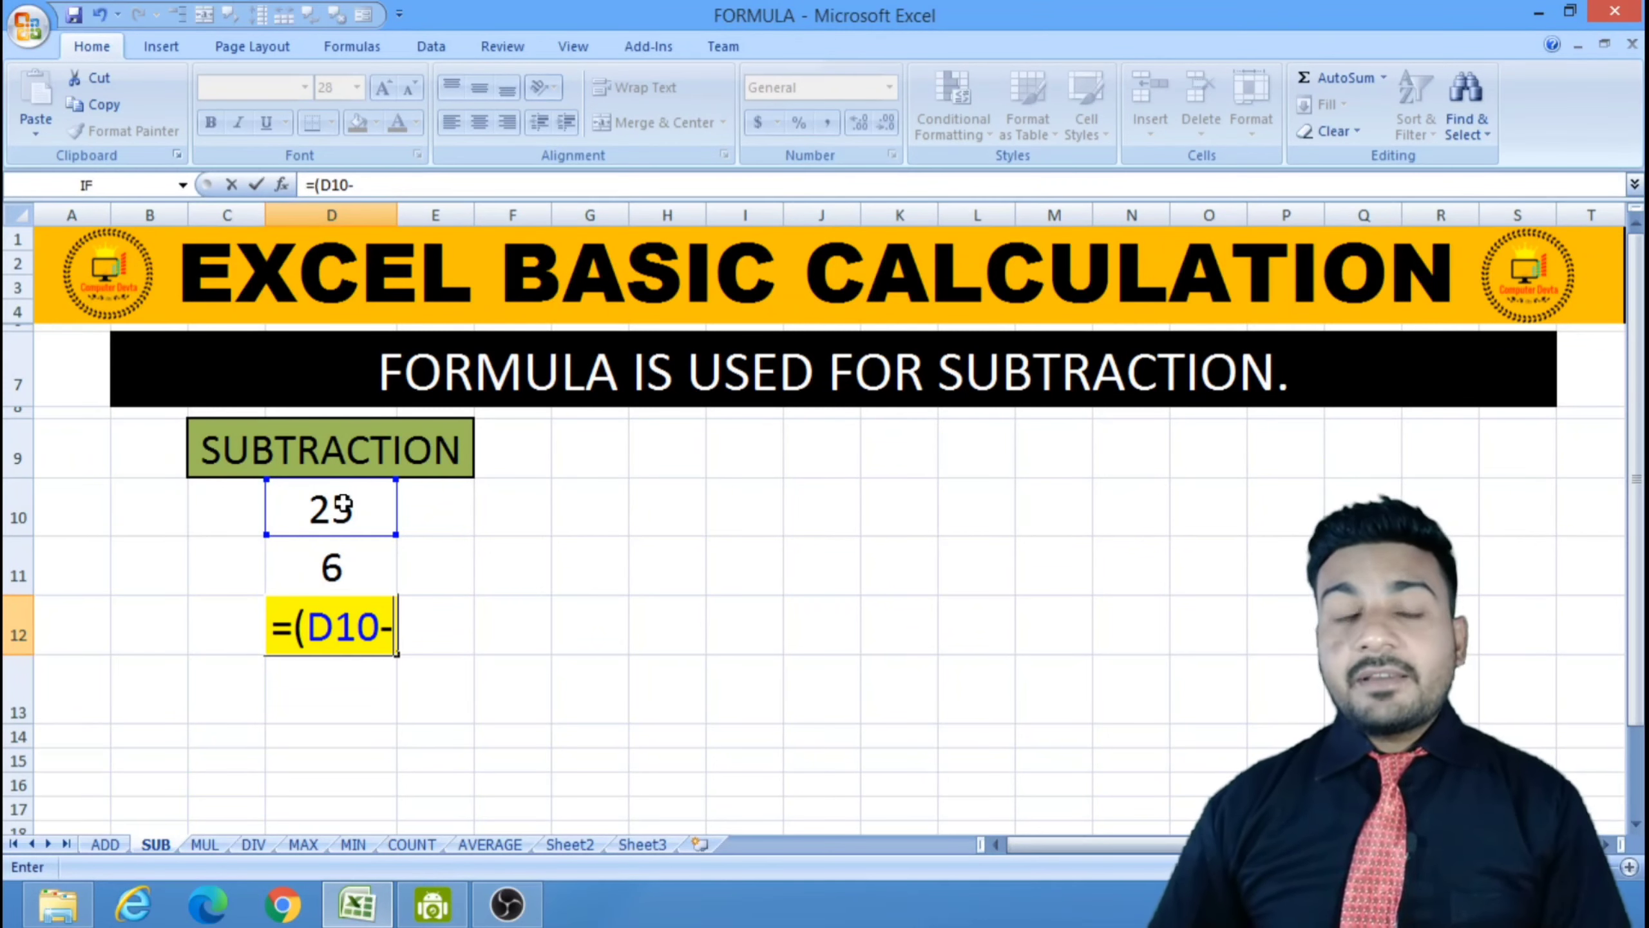
left_click(340, 567)
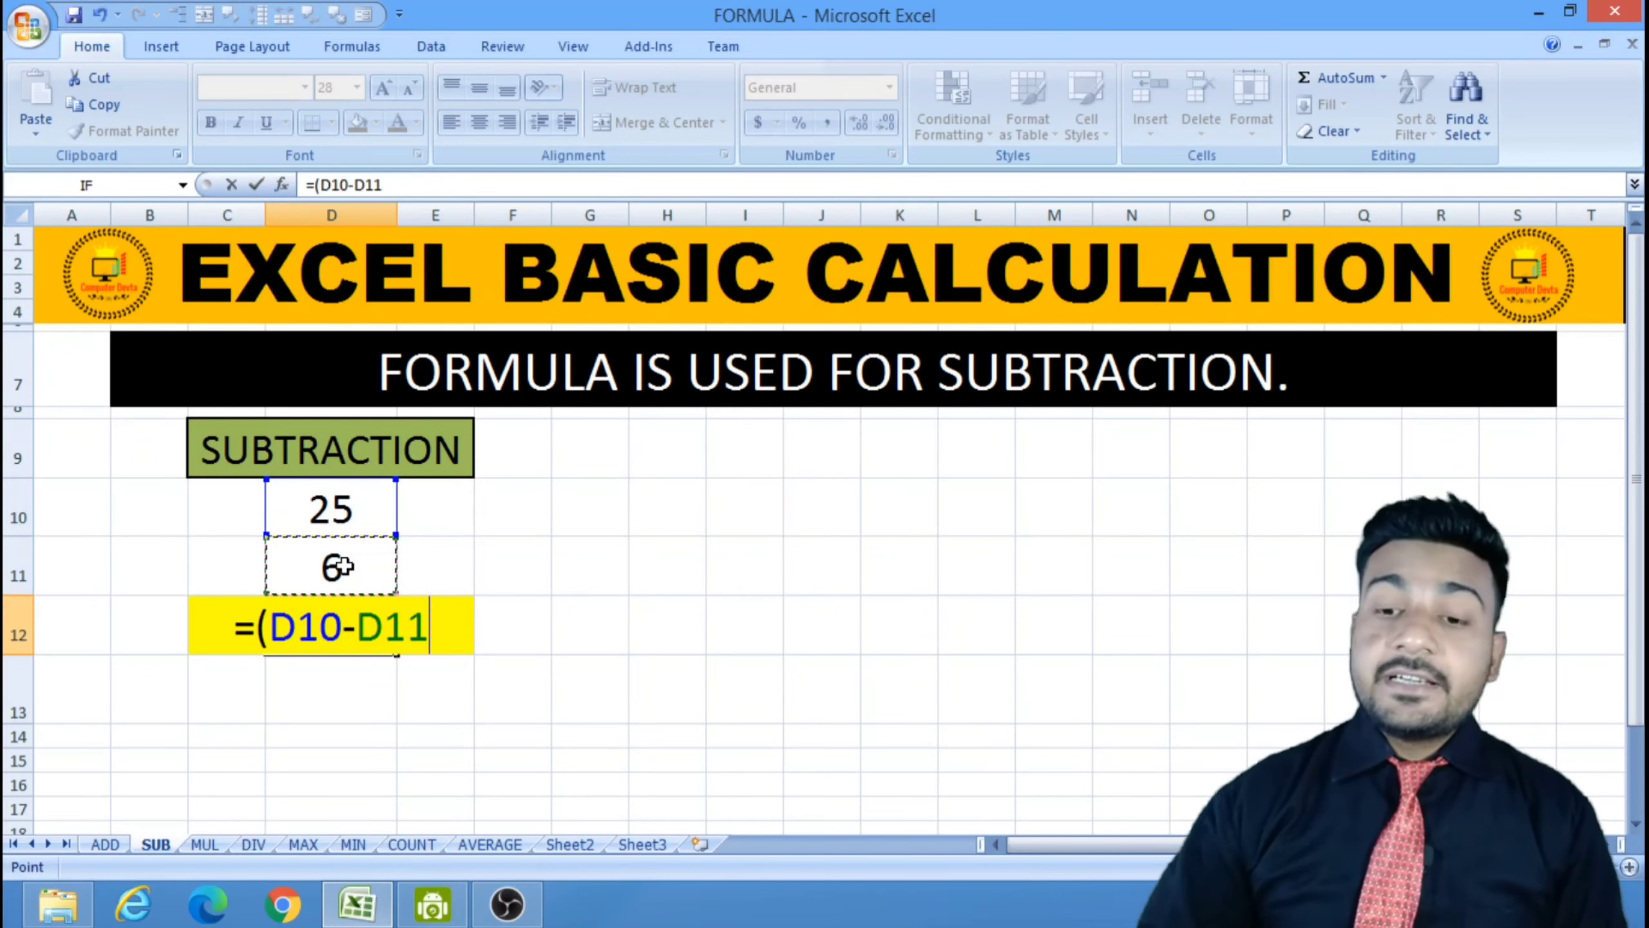
type(")")
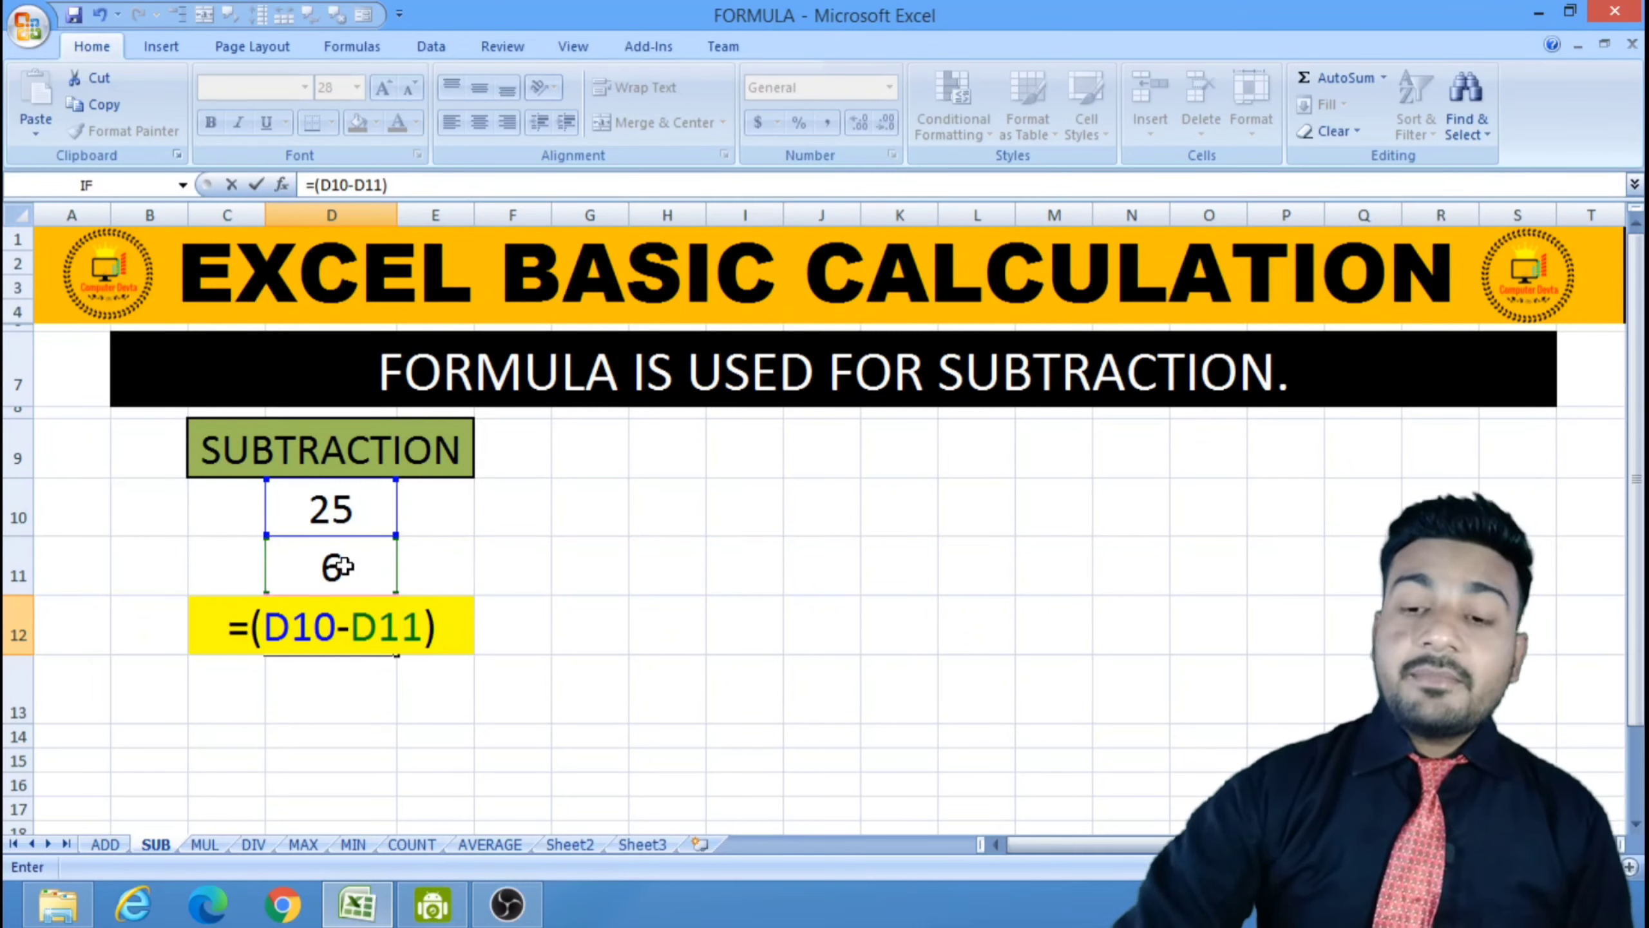
key("Return")
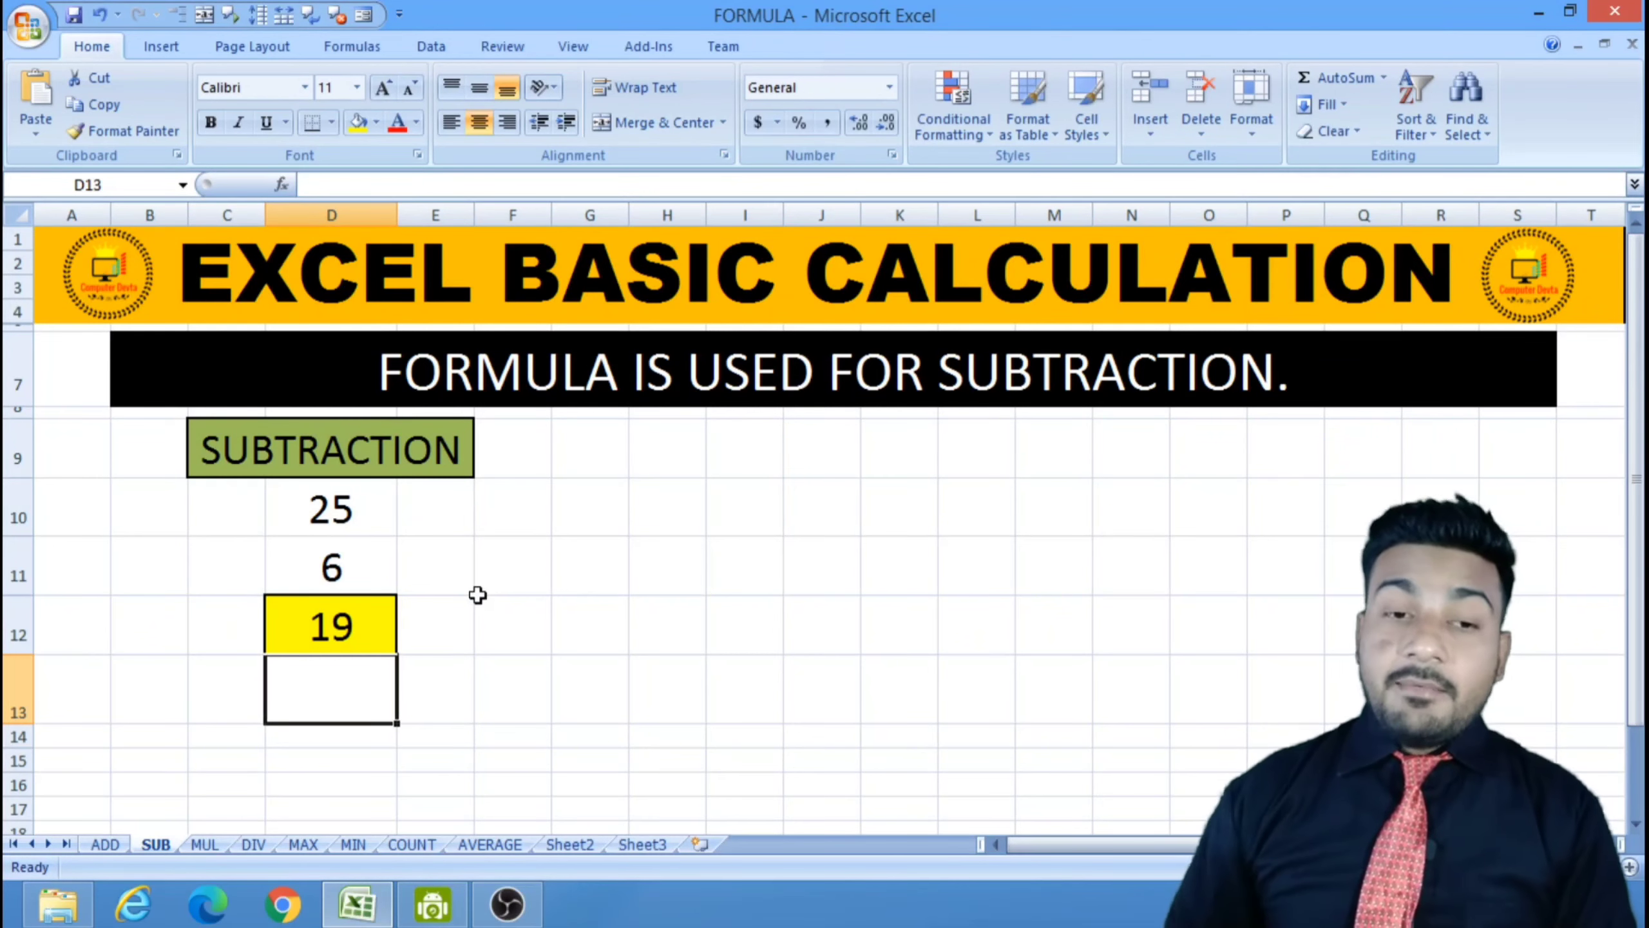
- On the MUL sheet, enter the formula =(D10*D11) in the yellow cell D12 to multiply the two numbers
left_click(206, 844)
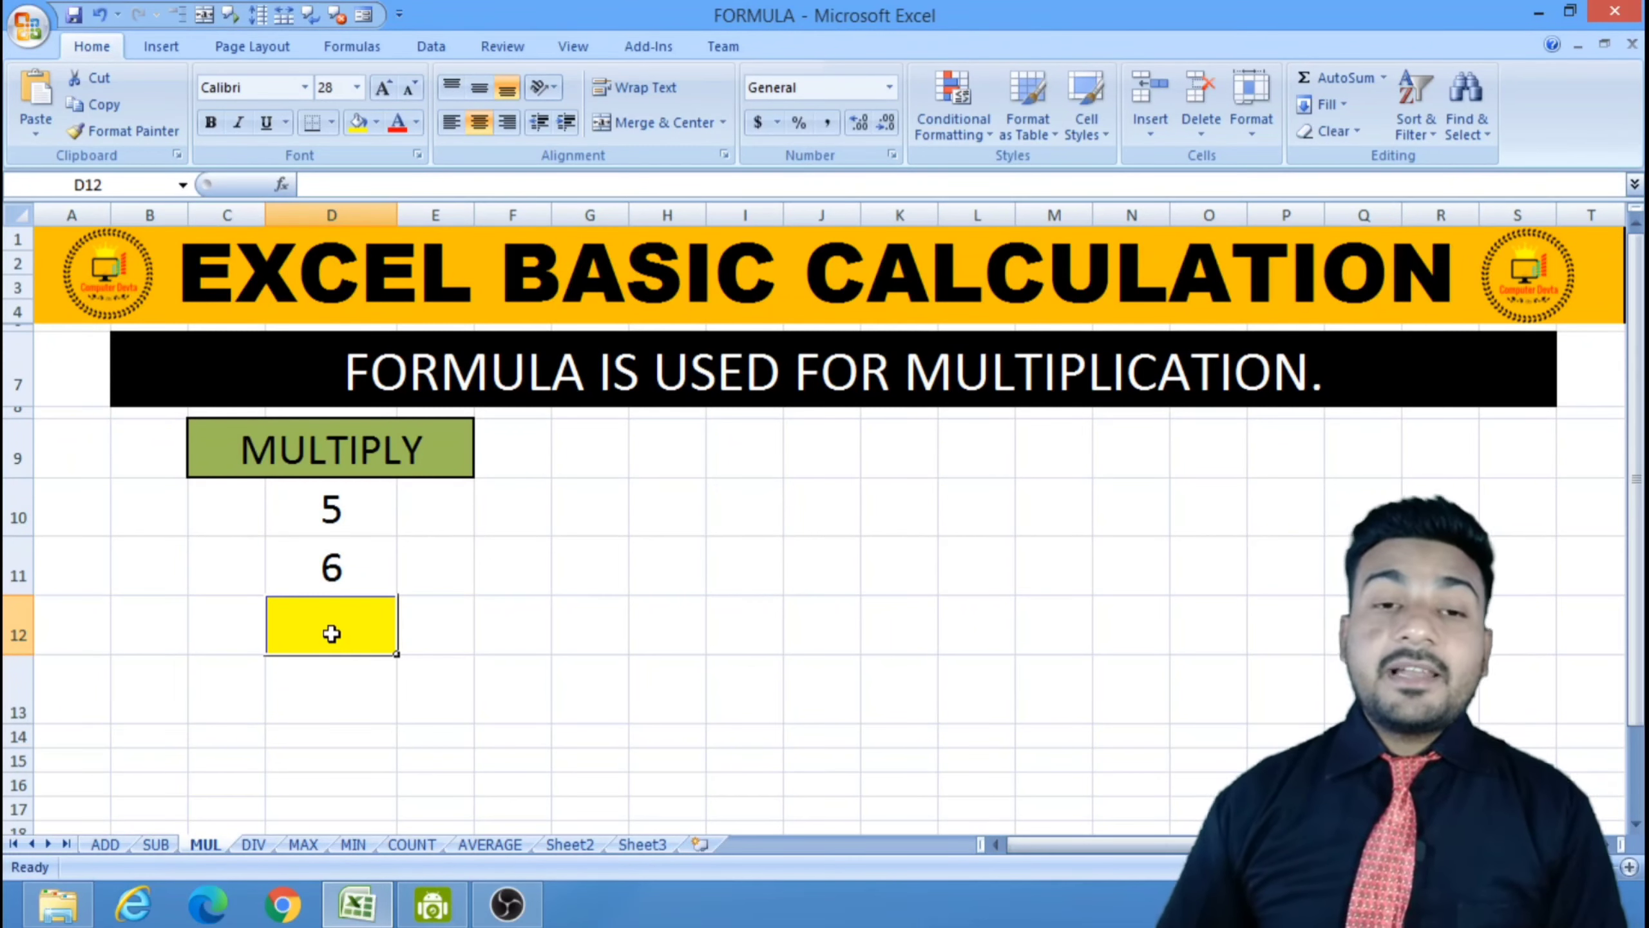
type("=")
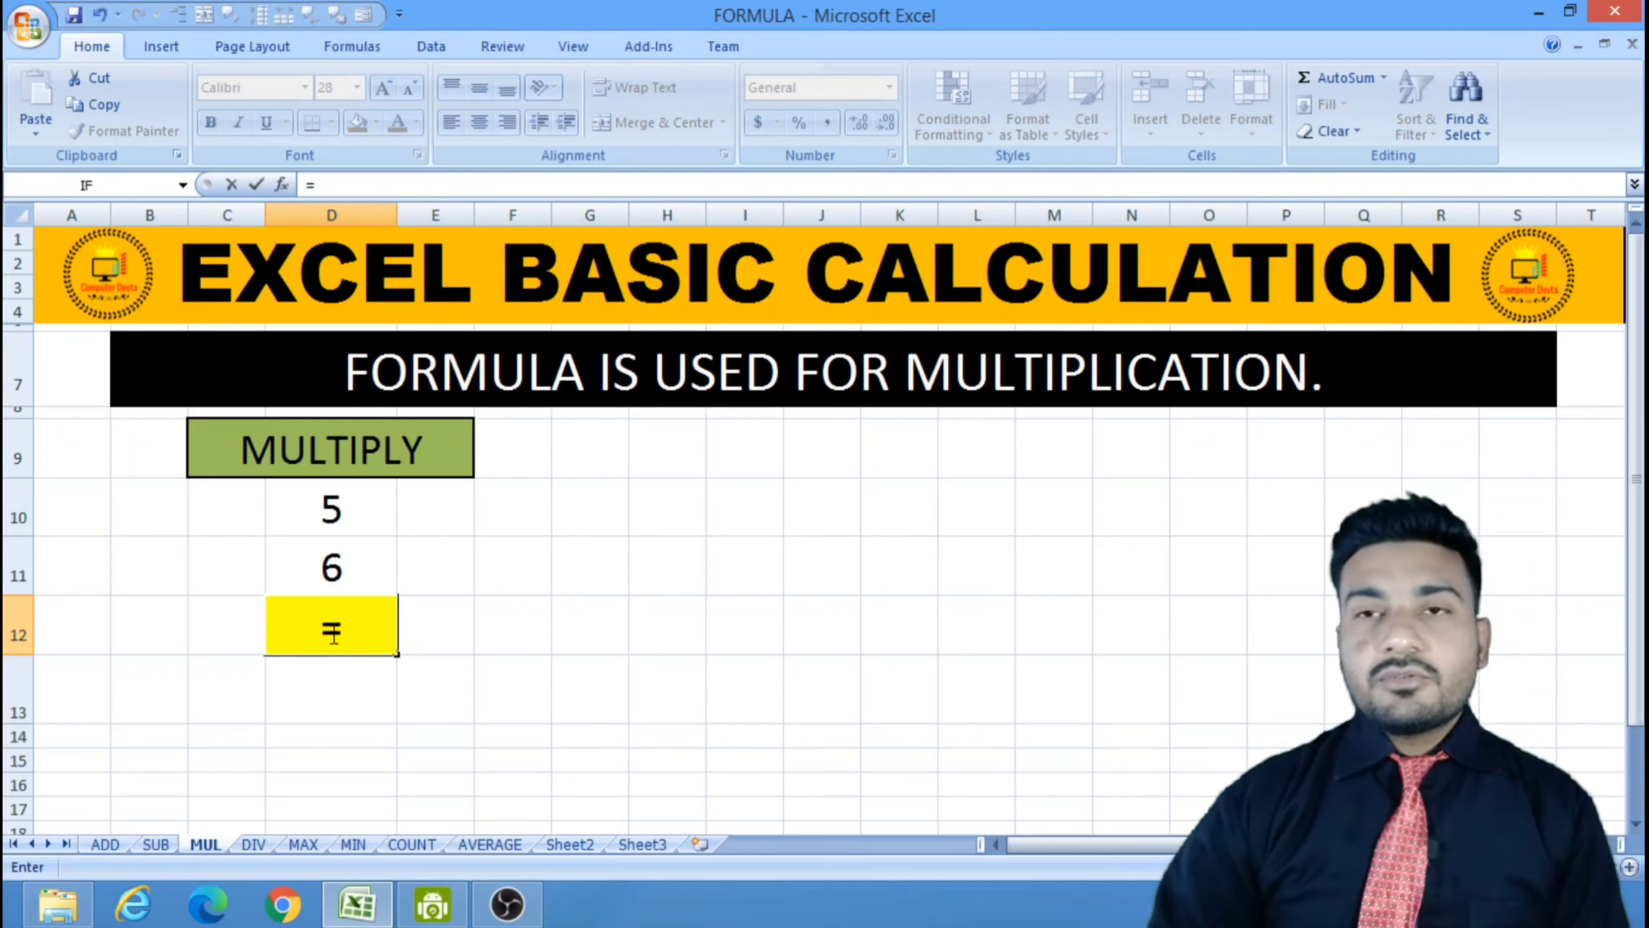
type("(")
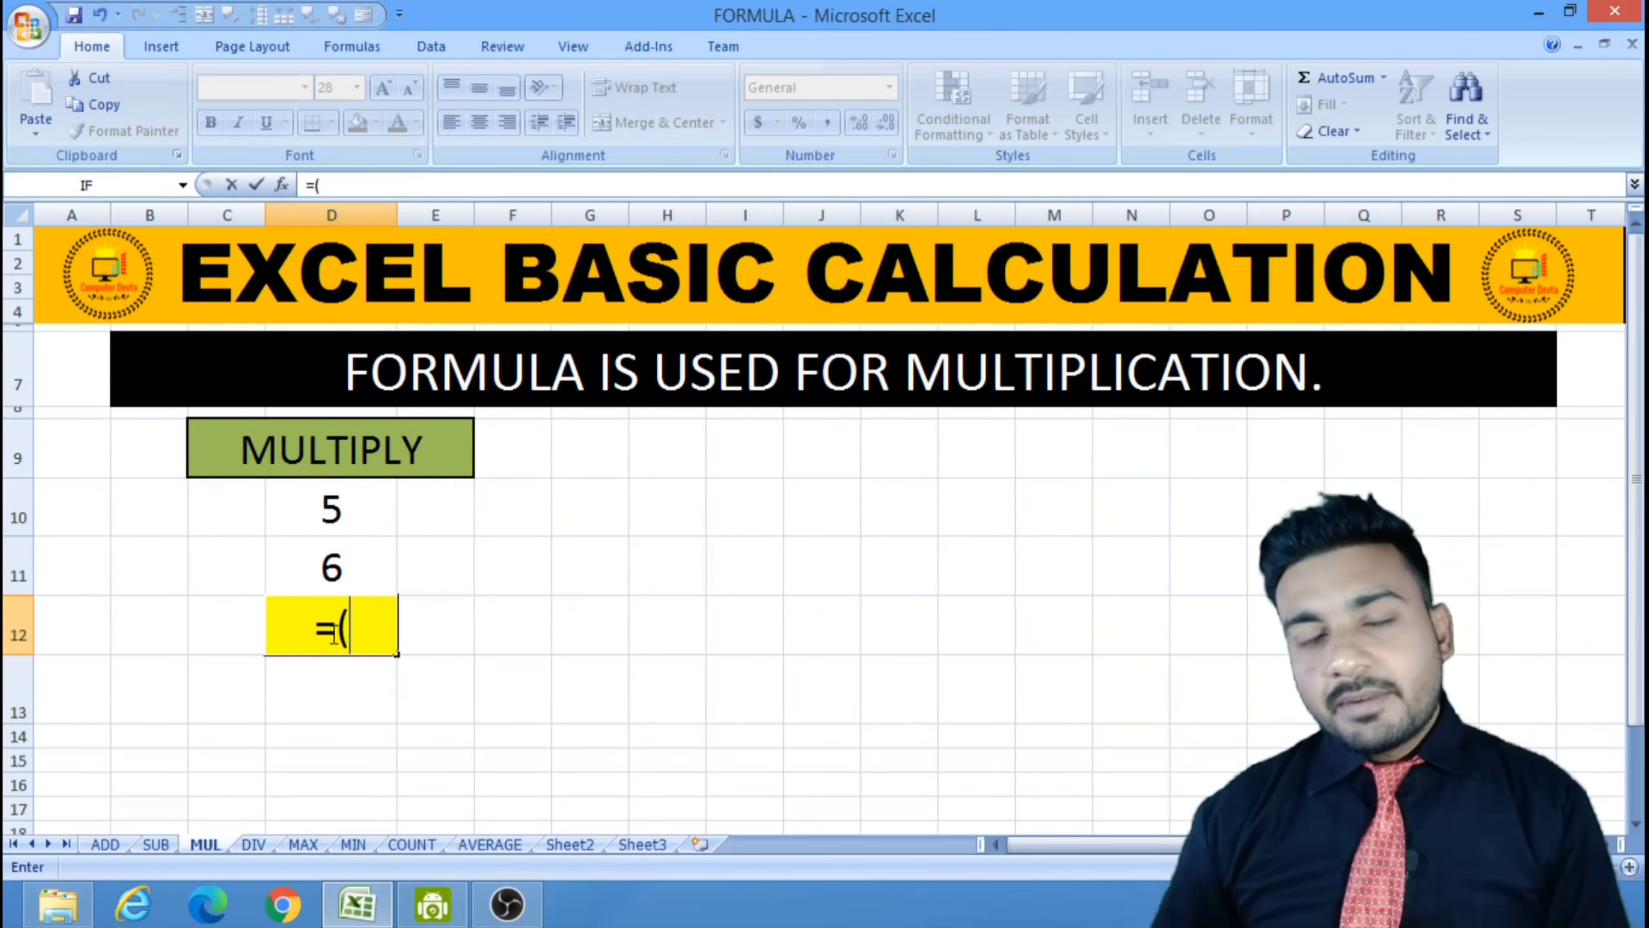
left_click(332, 510)
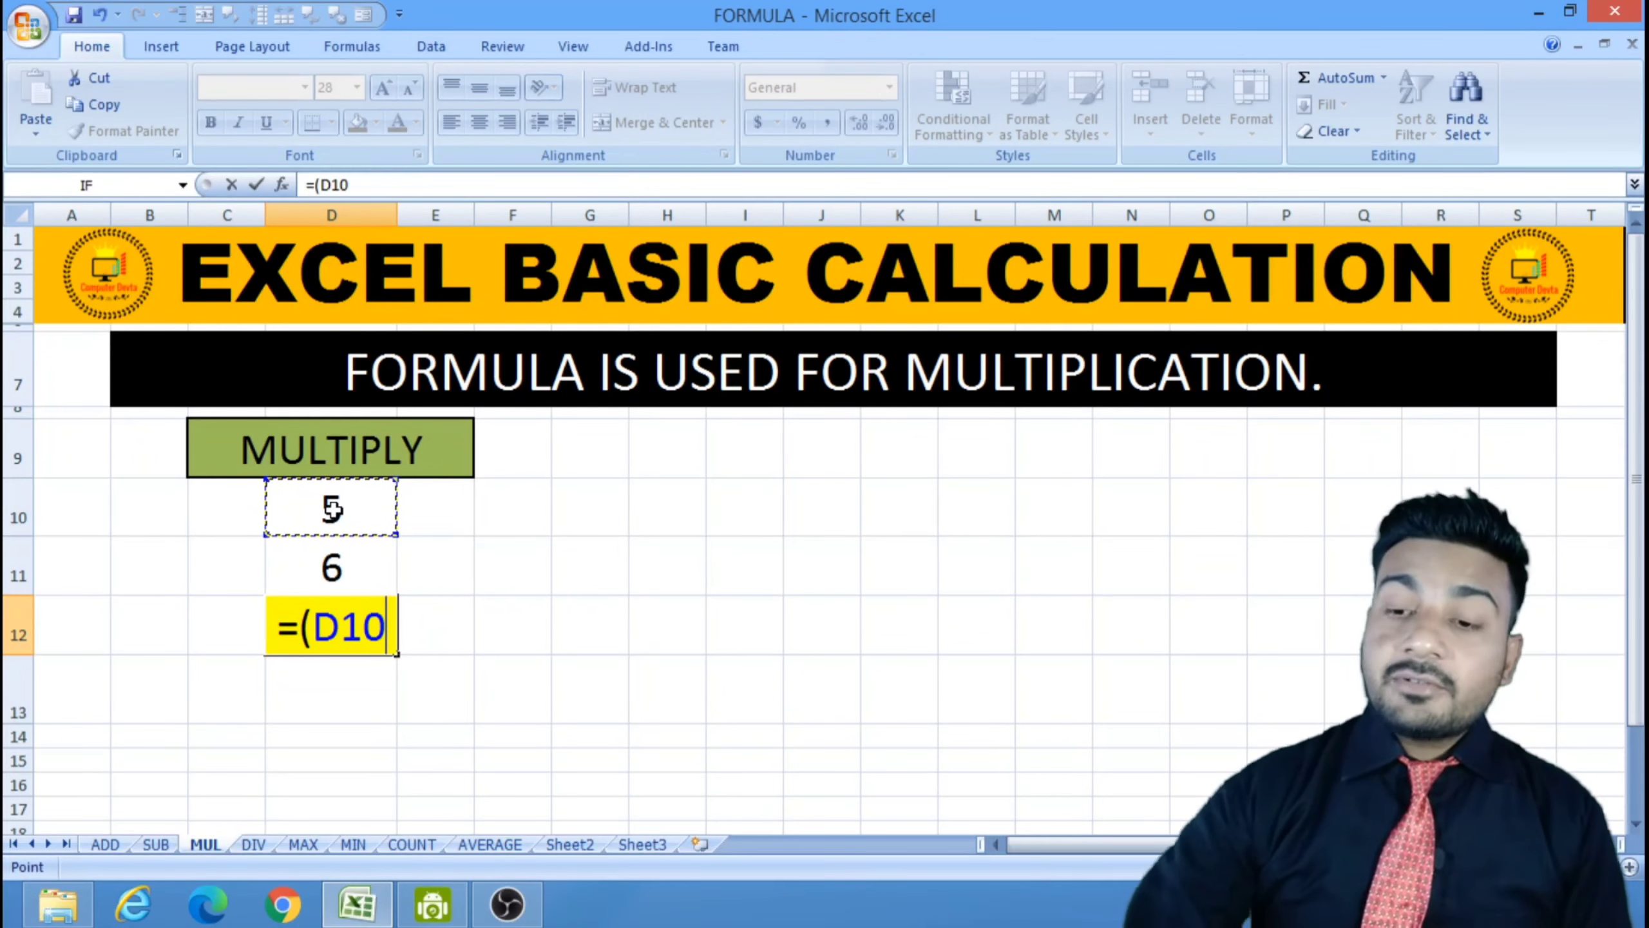
type("*")
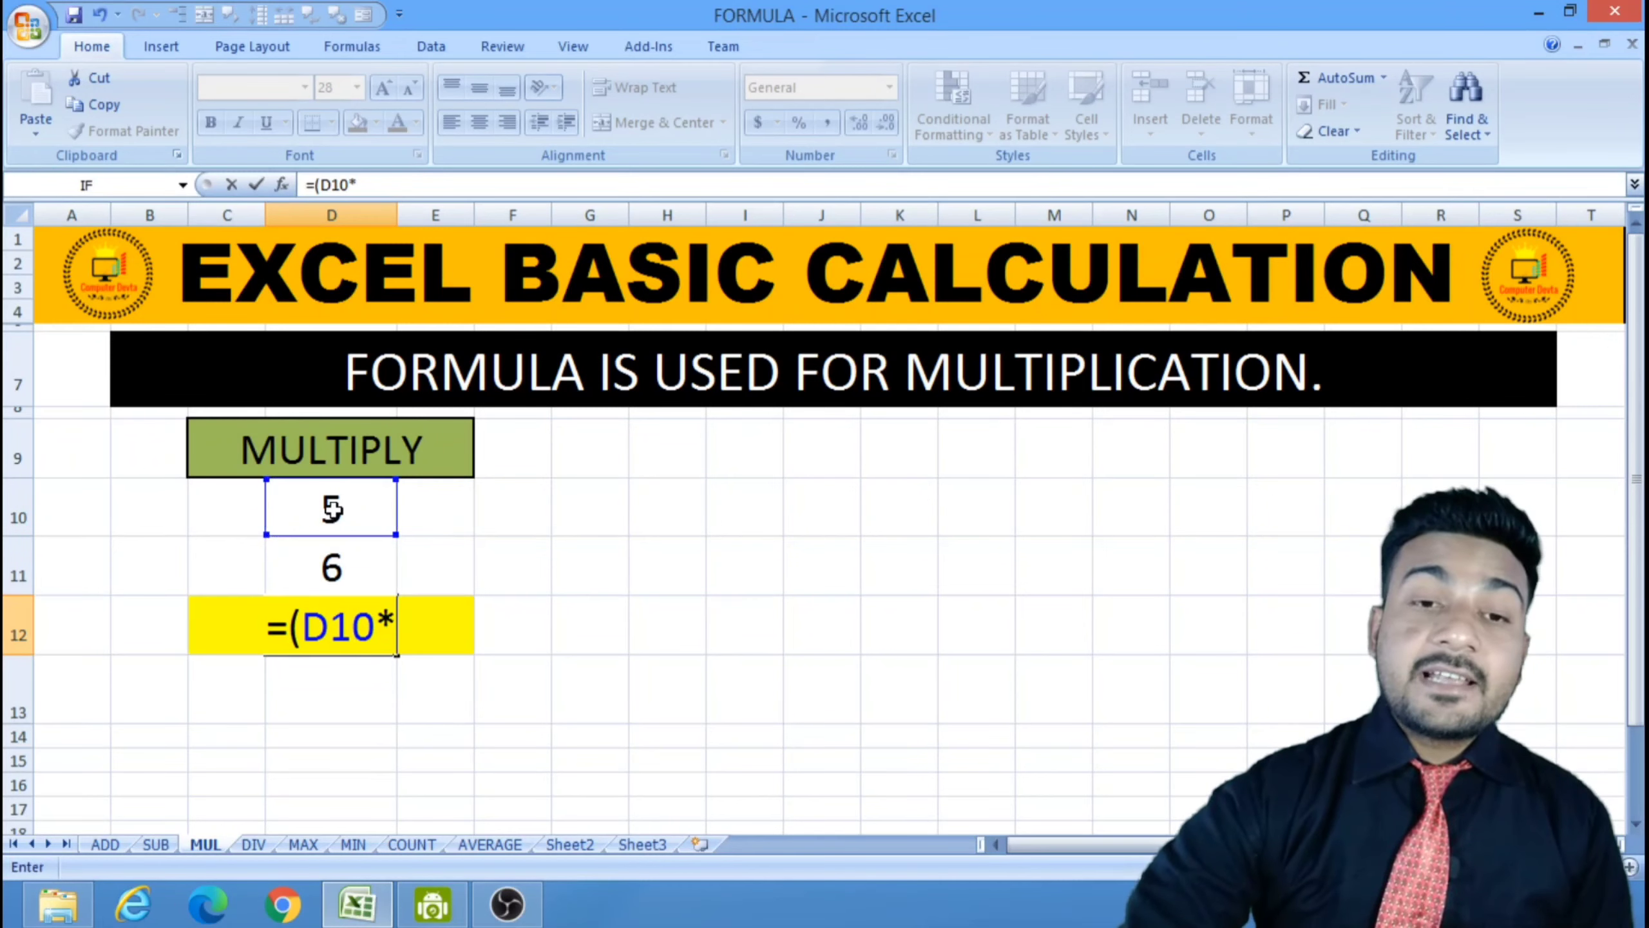
left_click(329, 560)
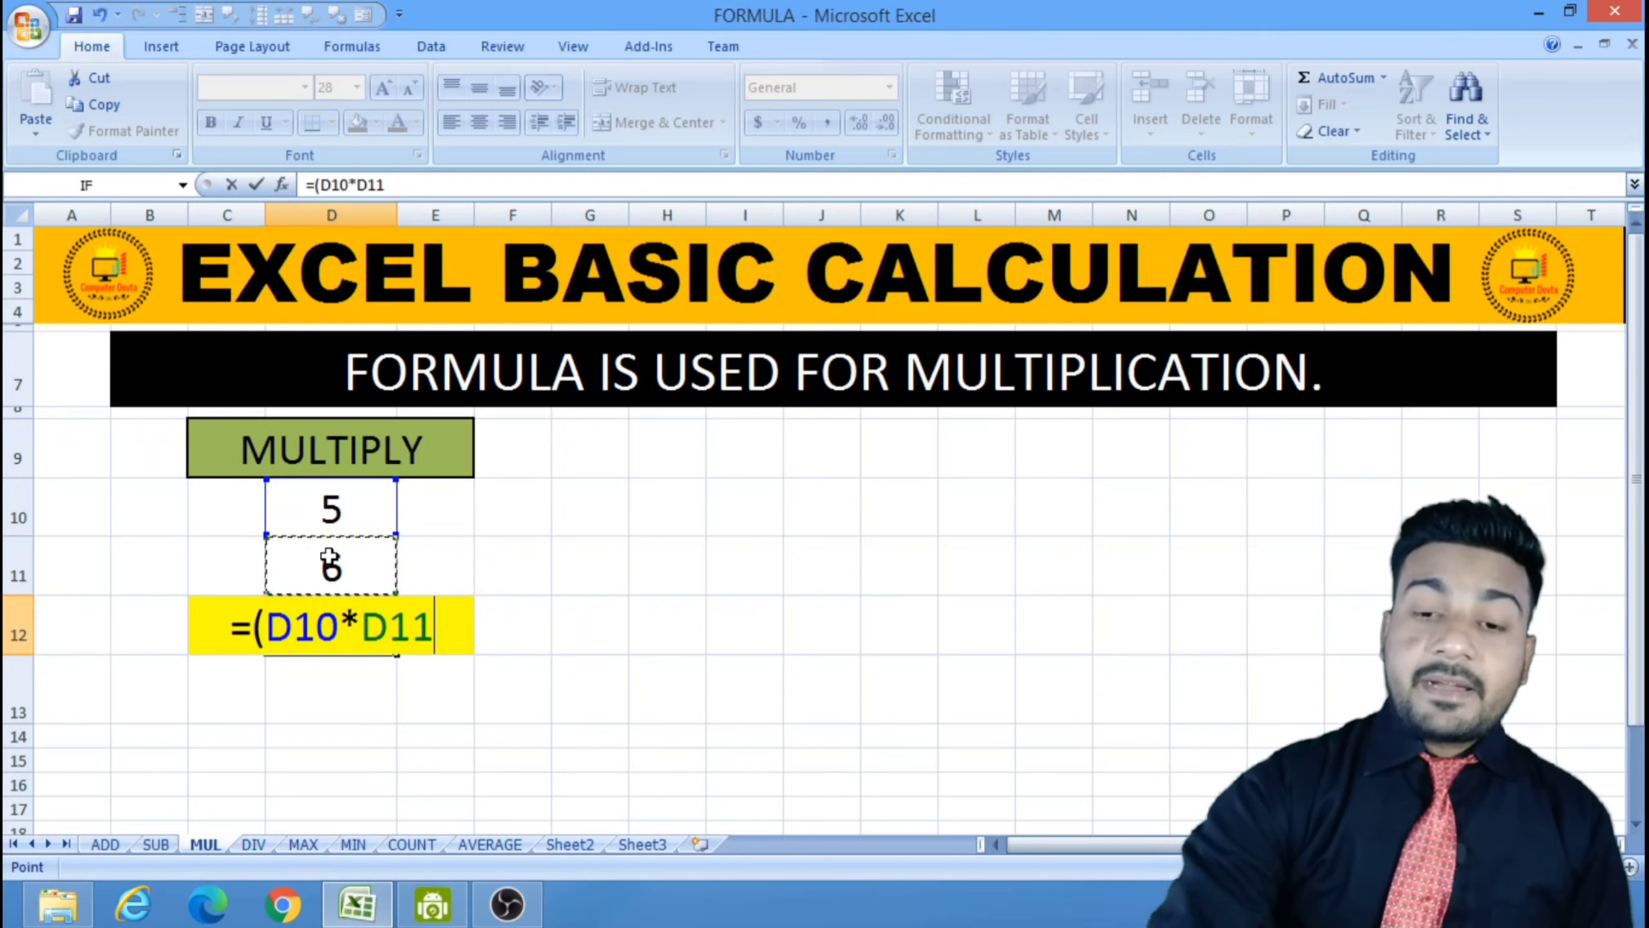
type(")")
key("Return")
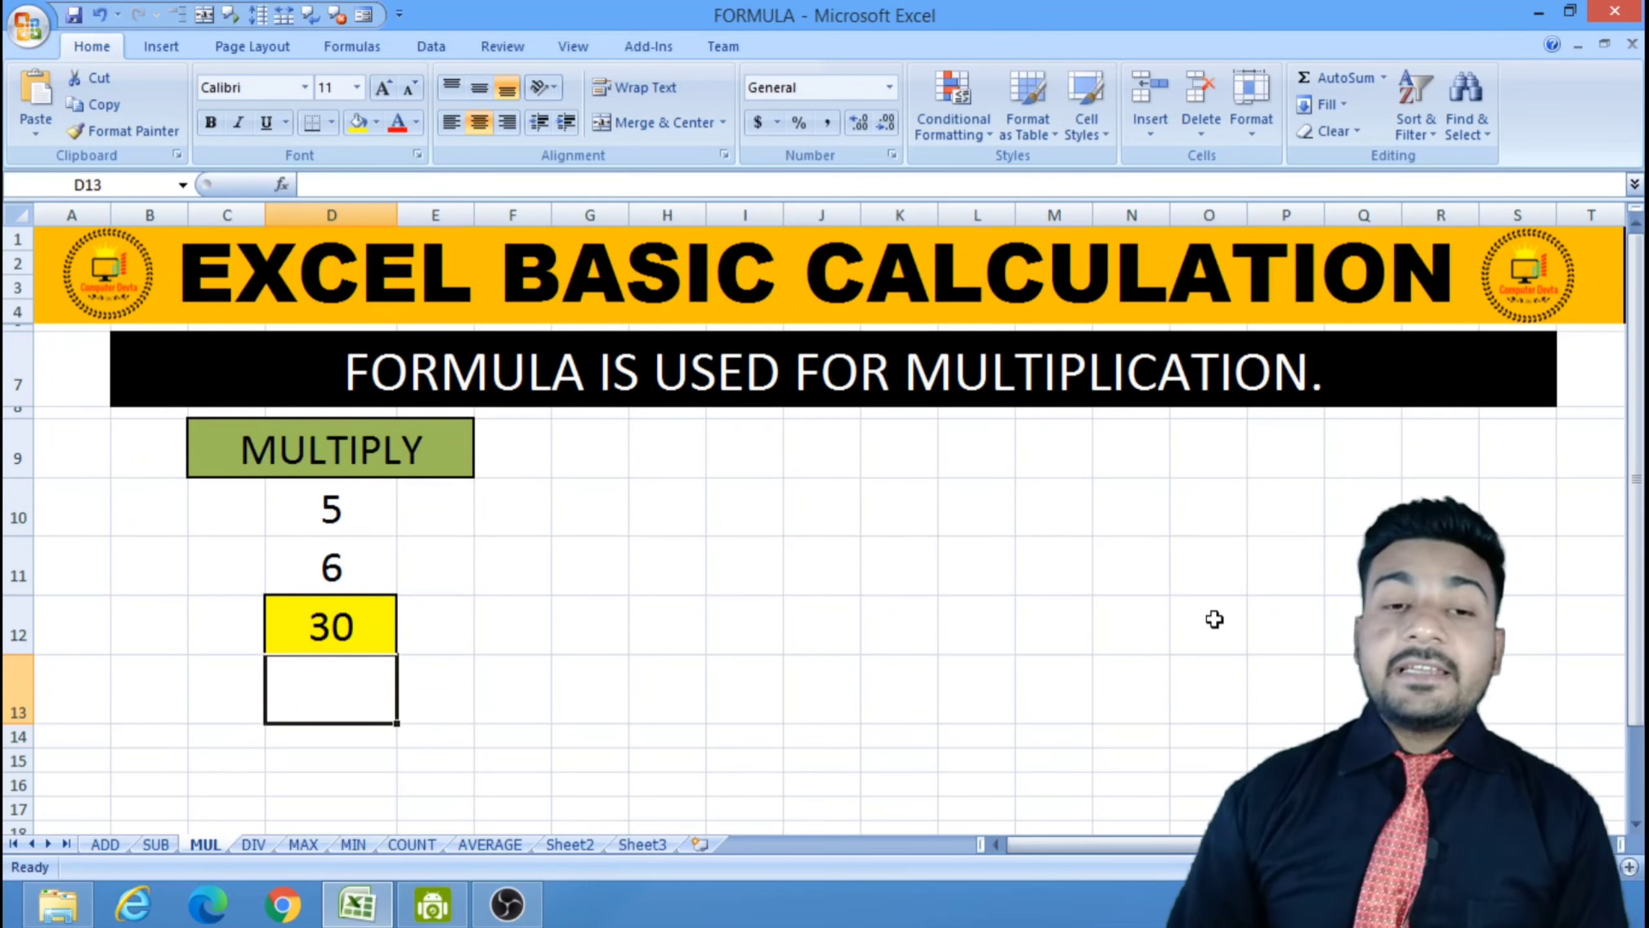
- On the DIV sheet, enter the formula =(D10/D11) in the yellow cell D12 to divide the first number by the second
left_click(268, 838)
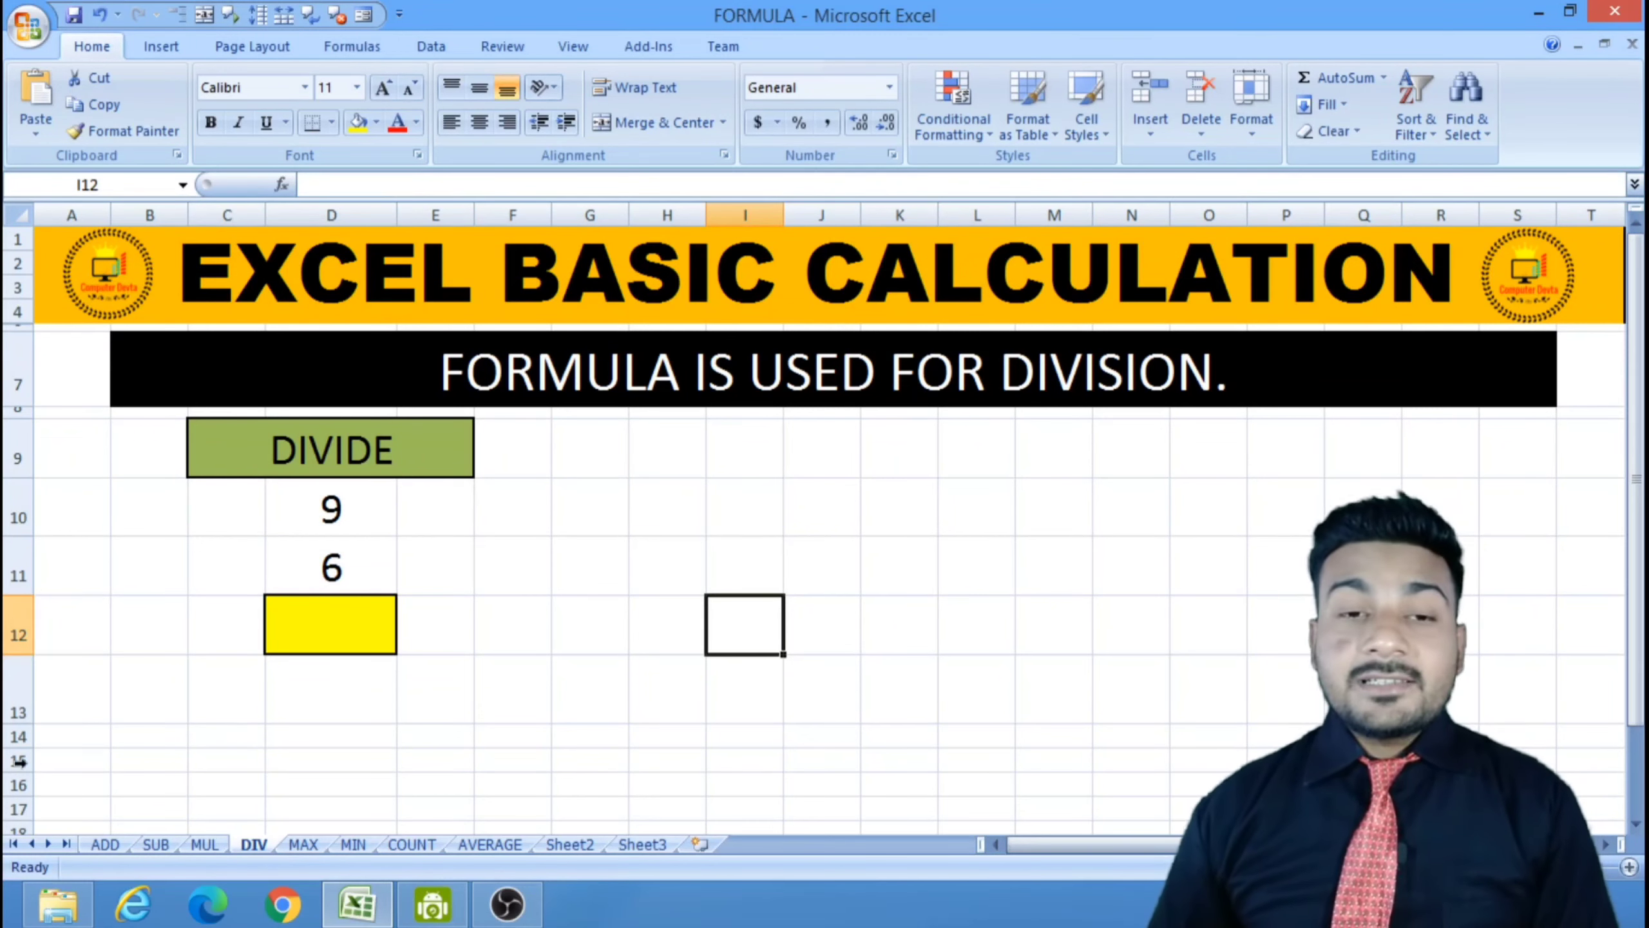
left_click(336, 494)
left_click(336, 568)
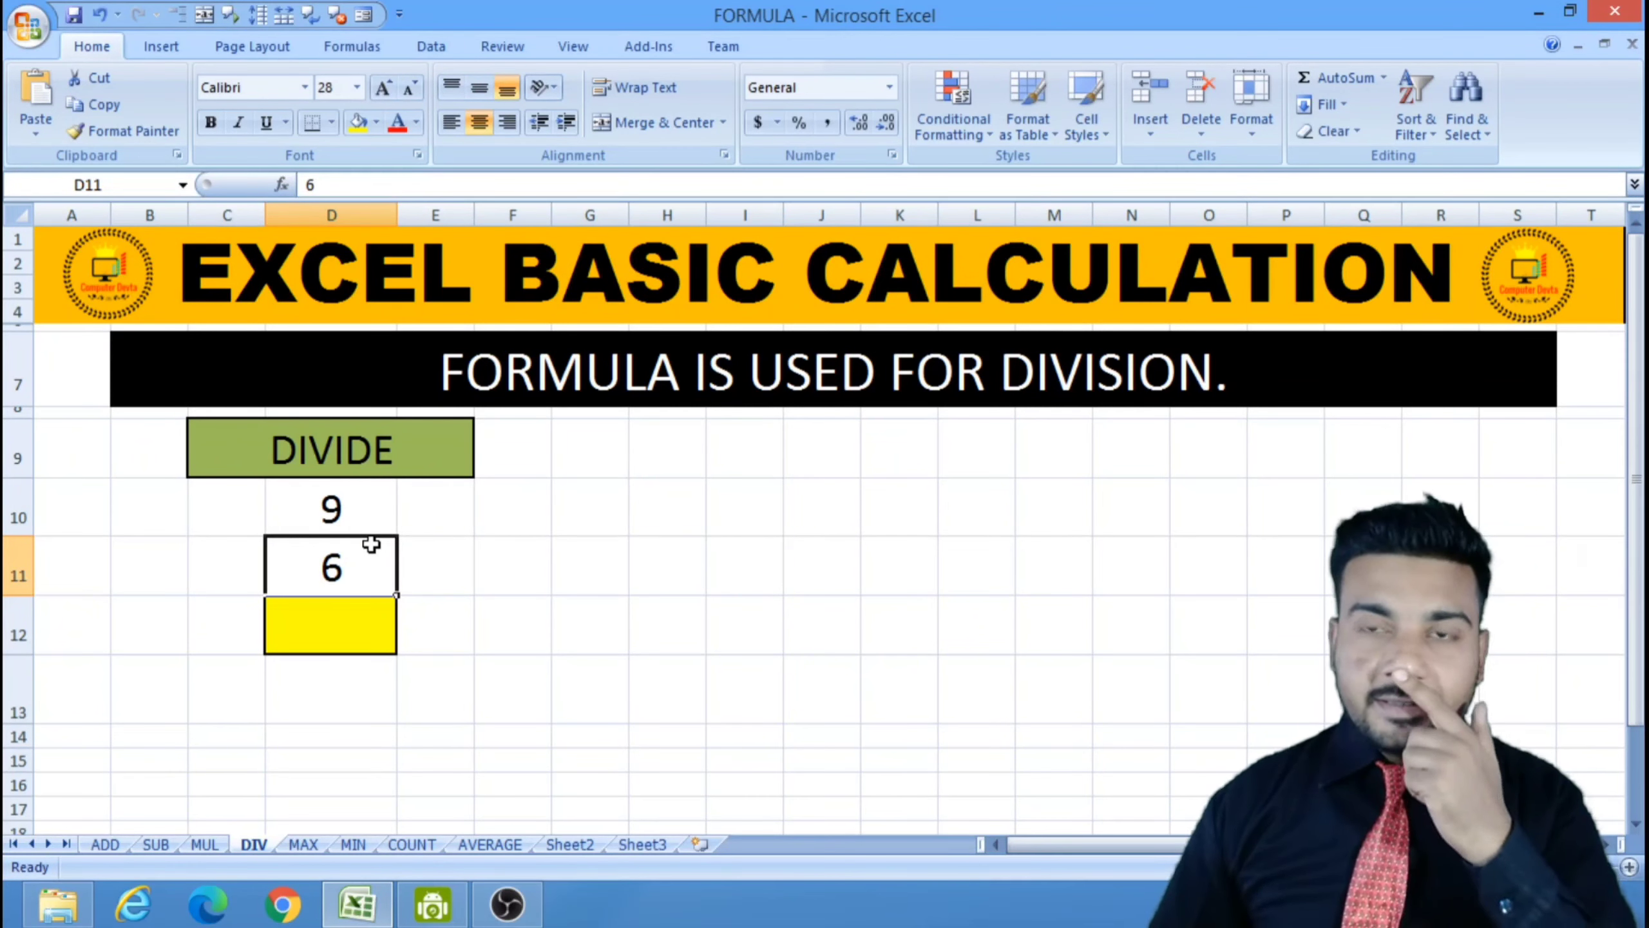
left_click(353, 643)
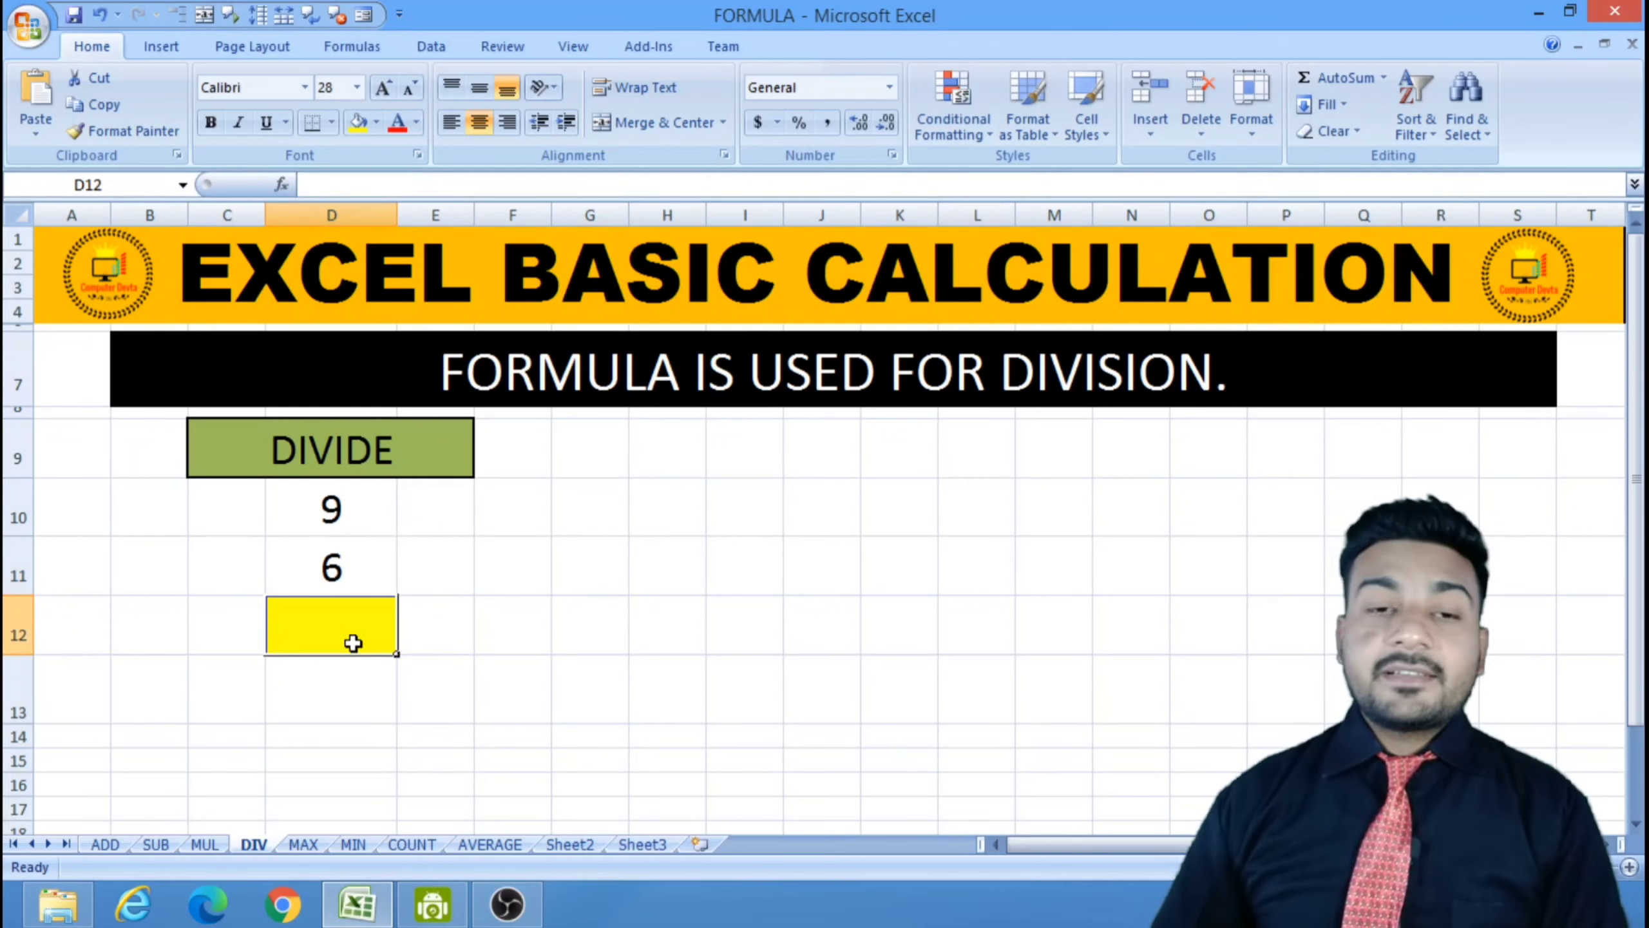
type("=(")
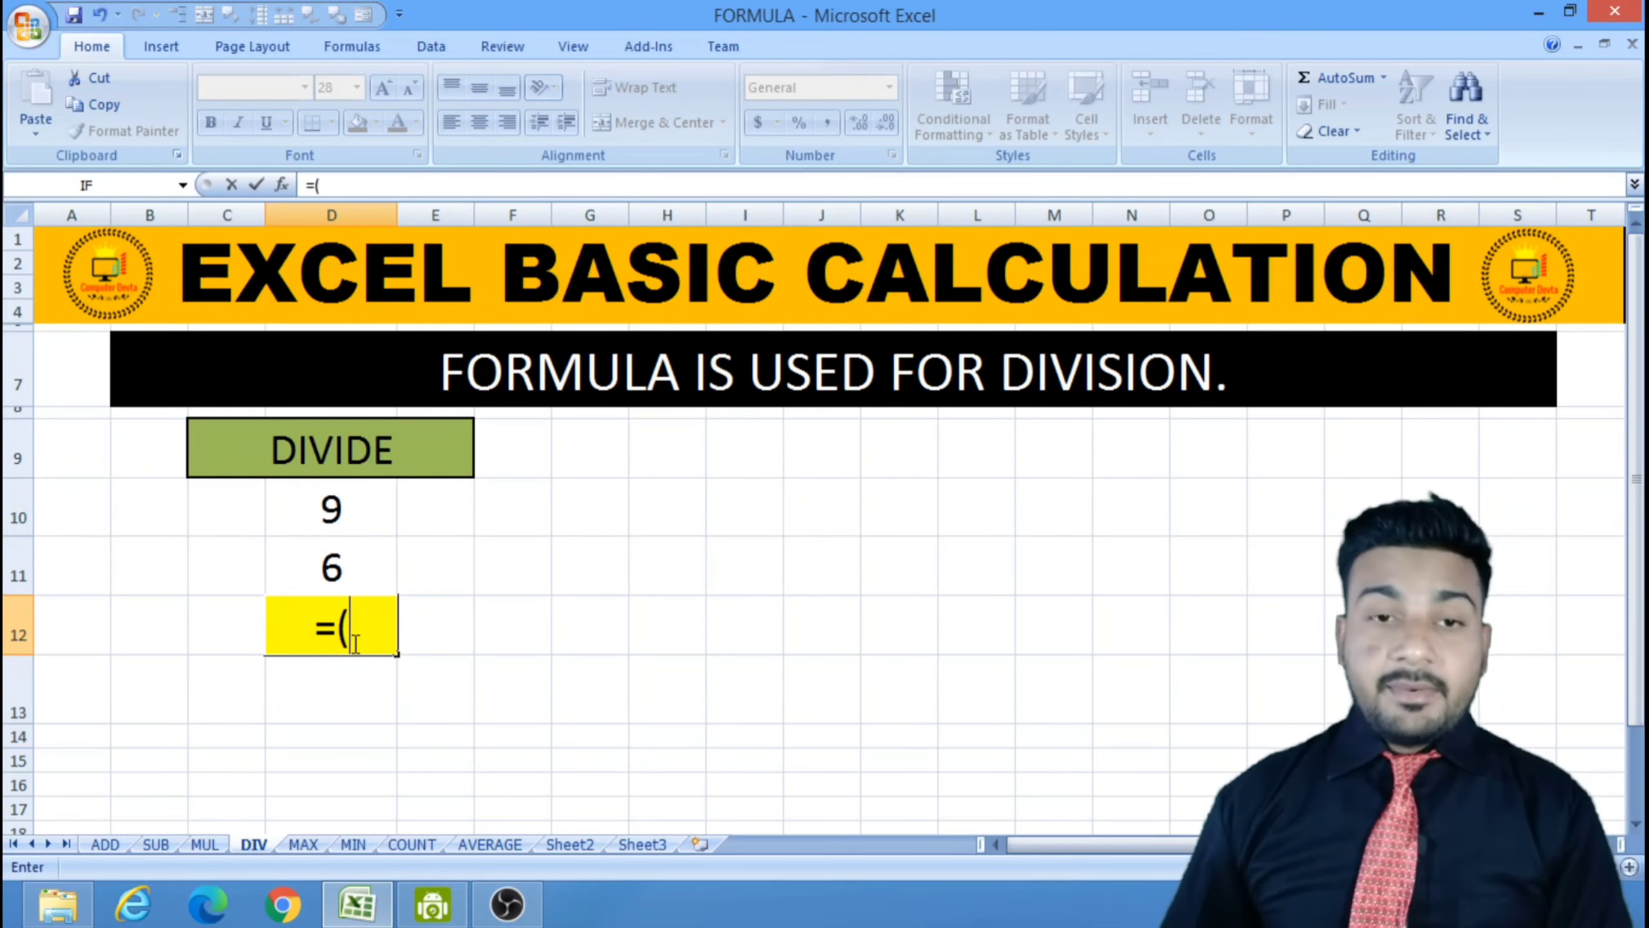
left_click(365, 498)
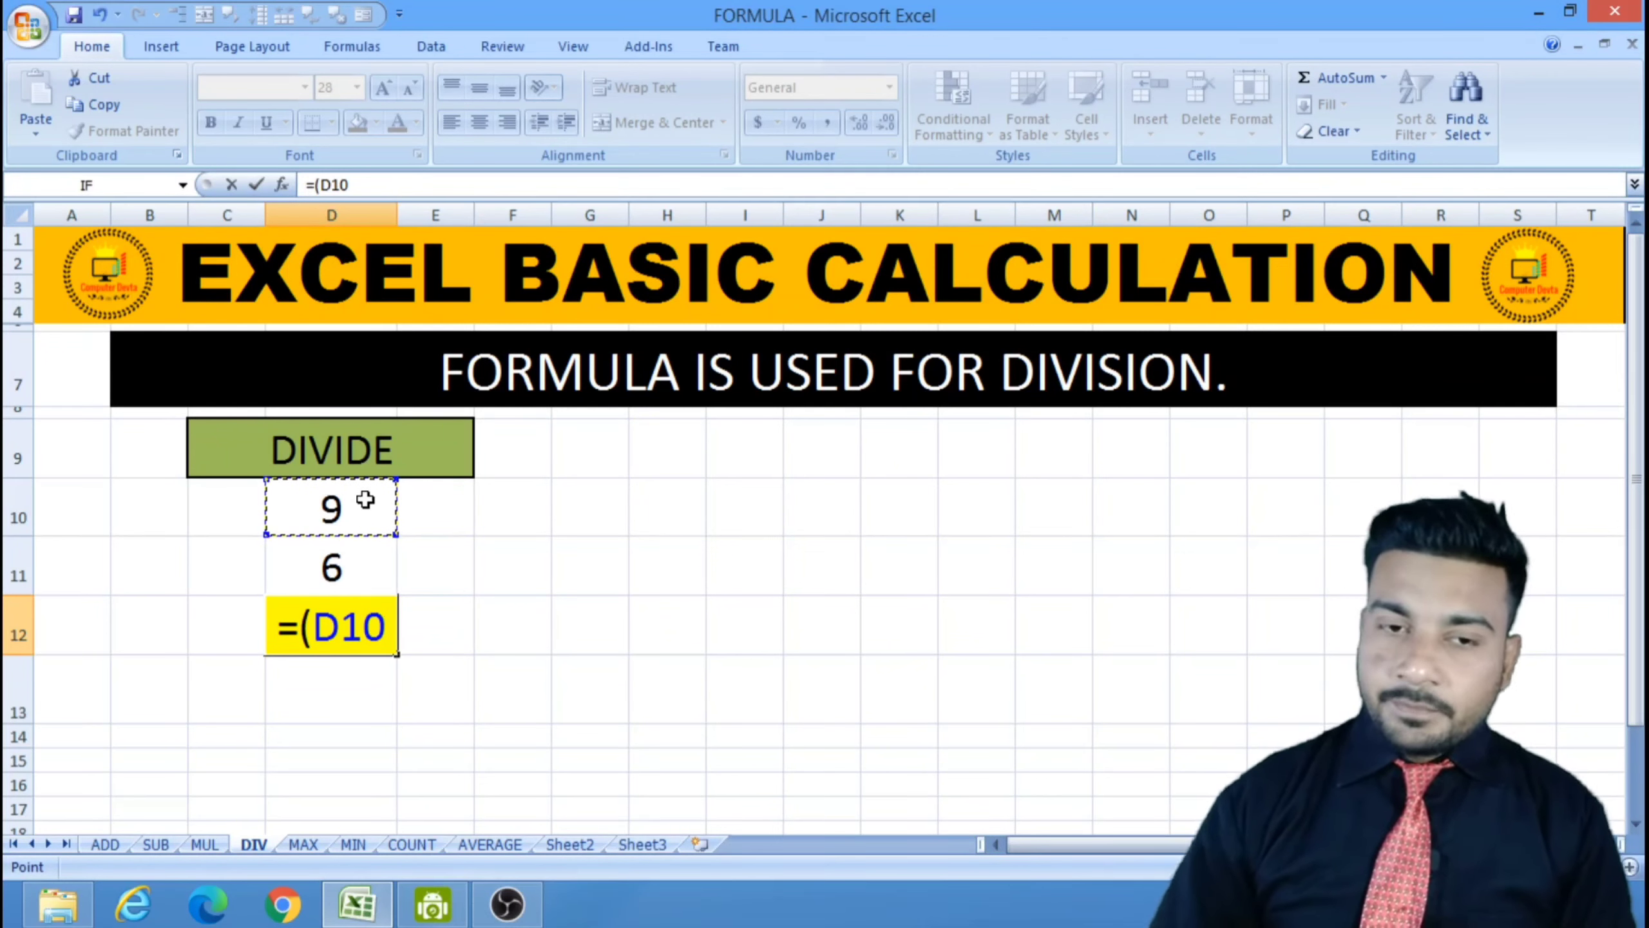
type("/")
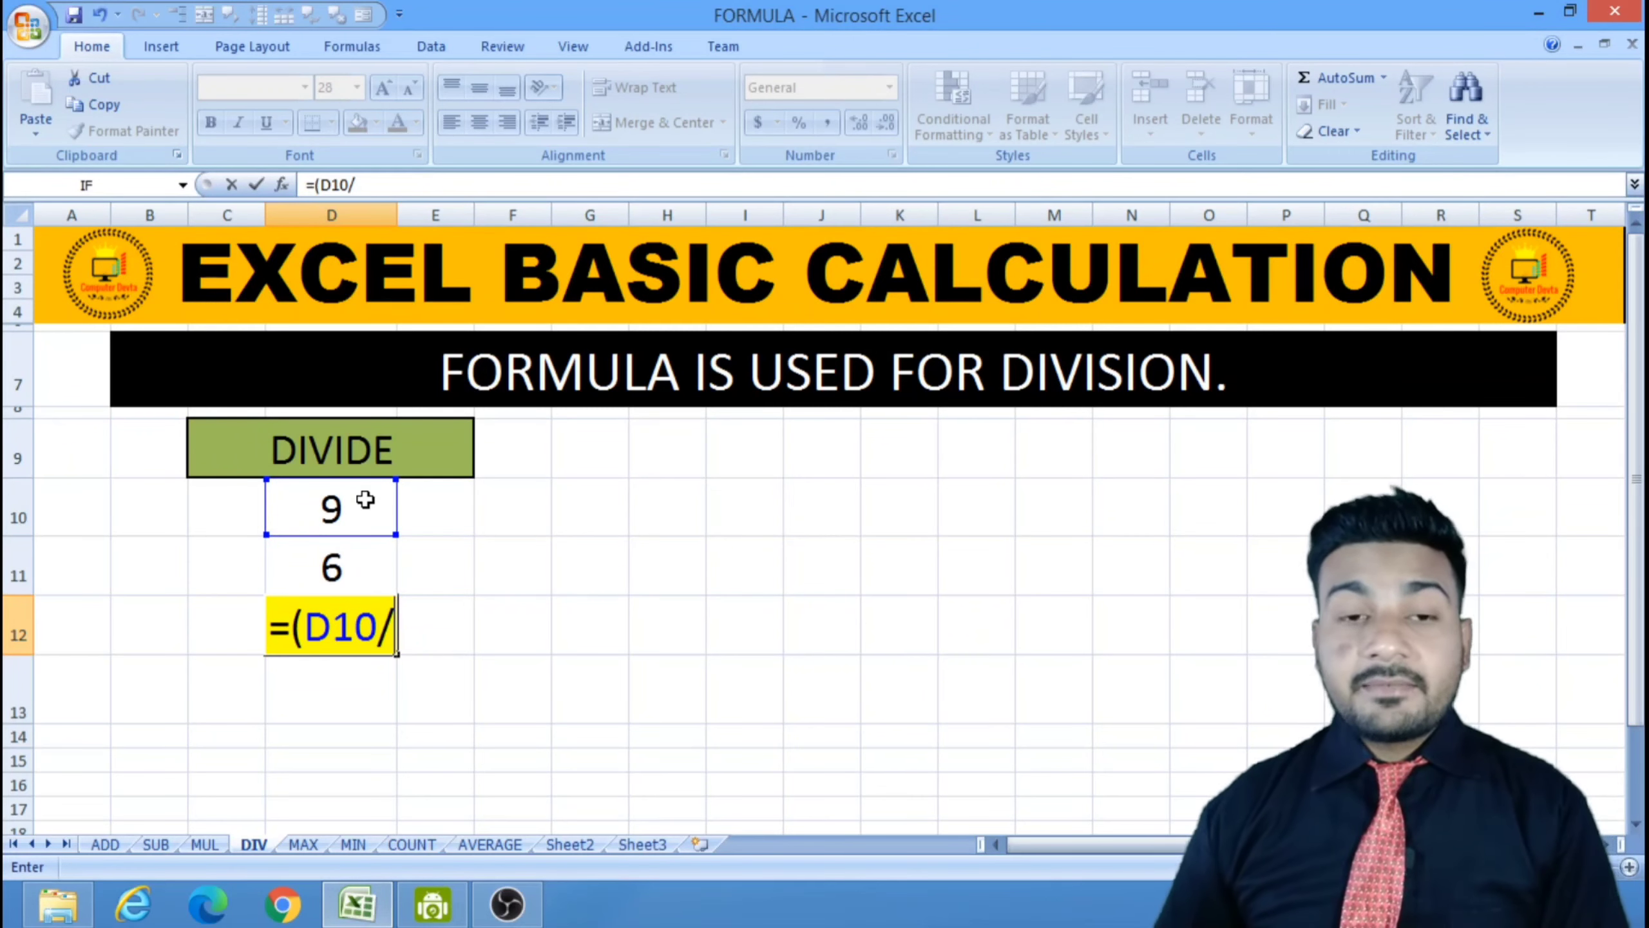
left_click(350, 553)
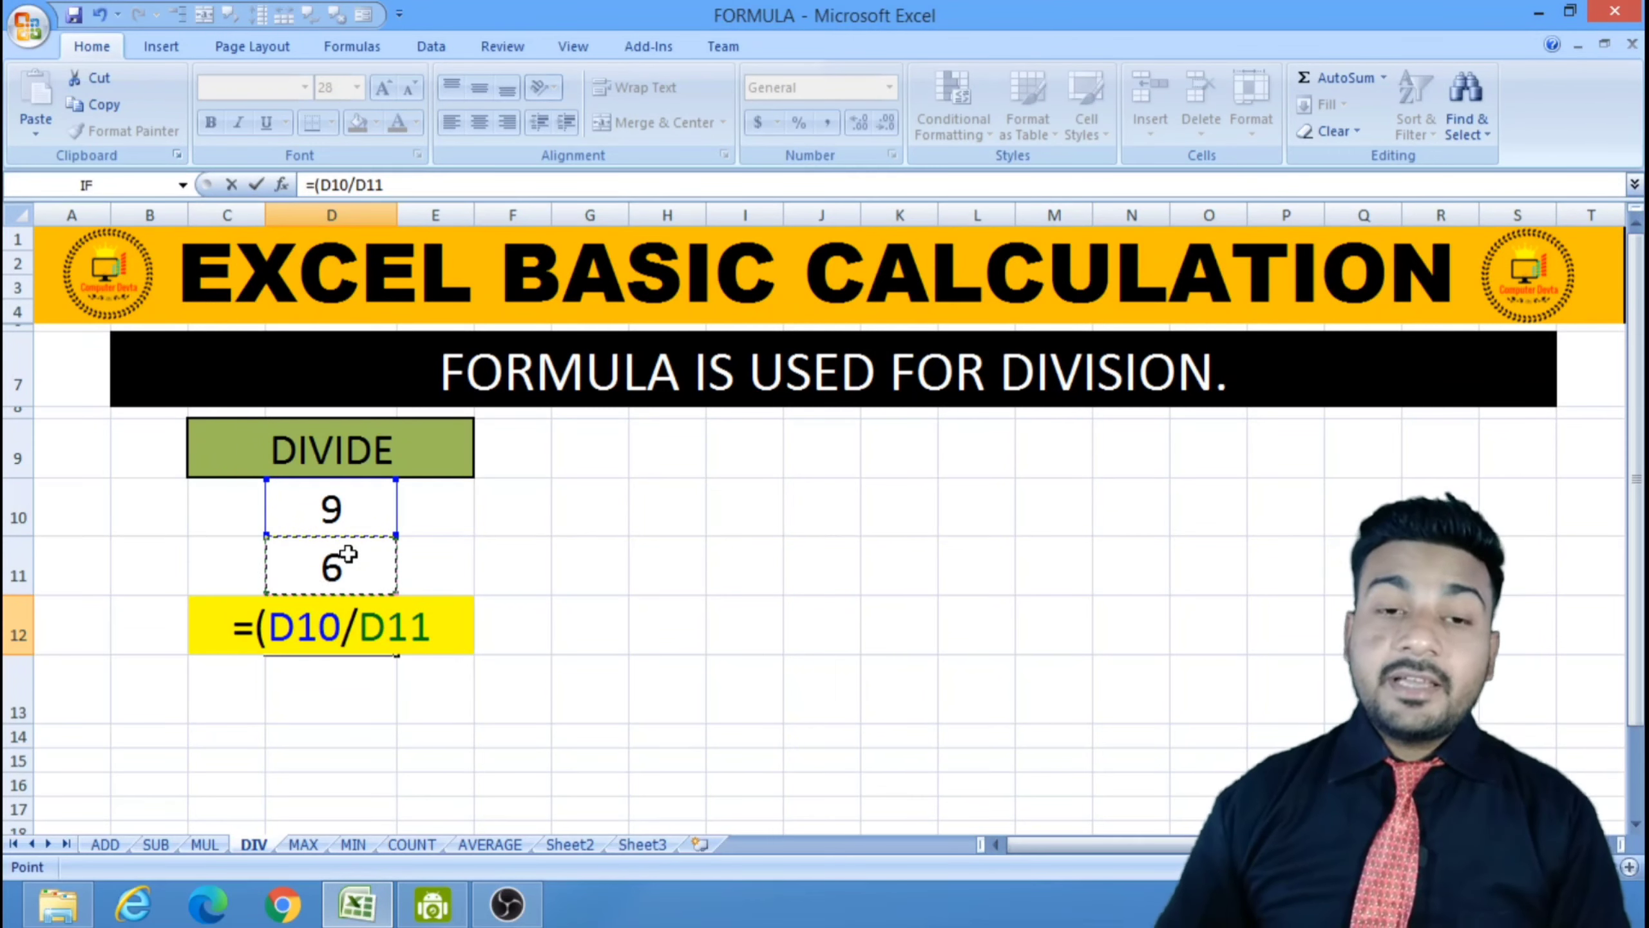
type(")")
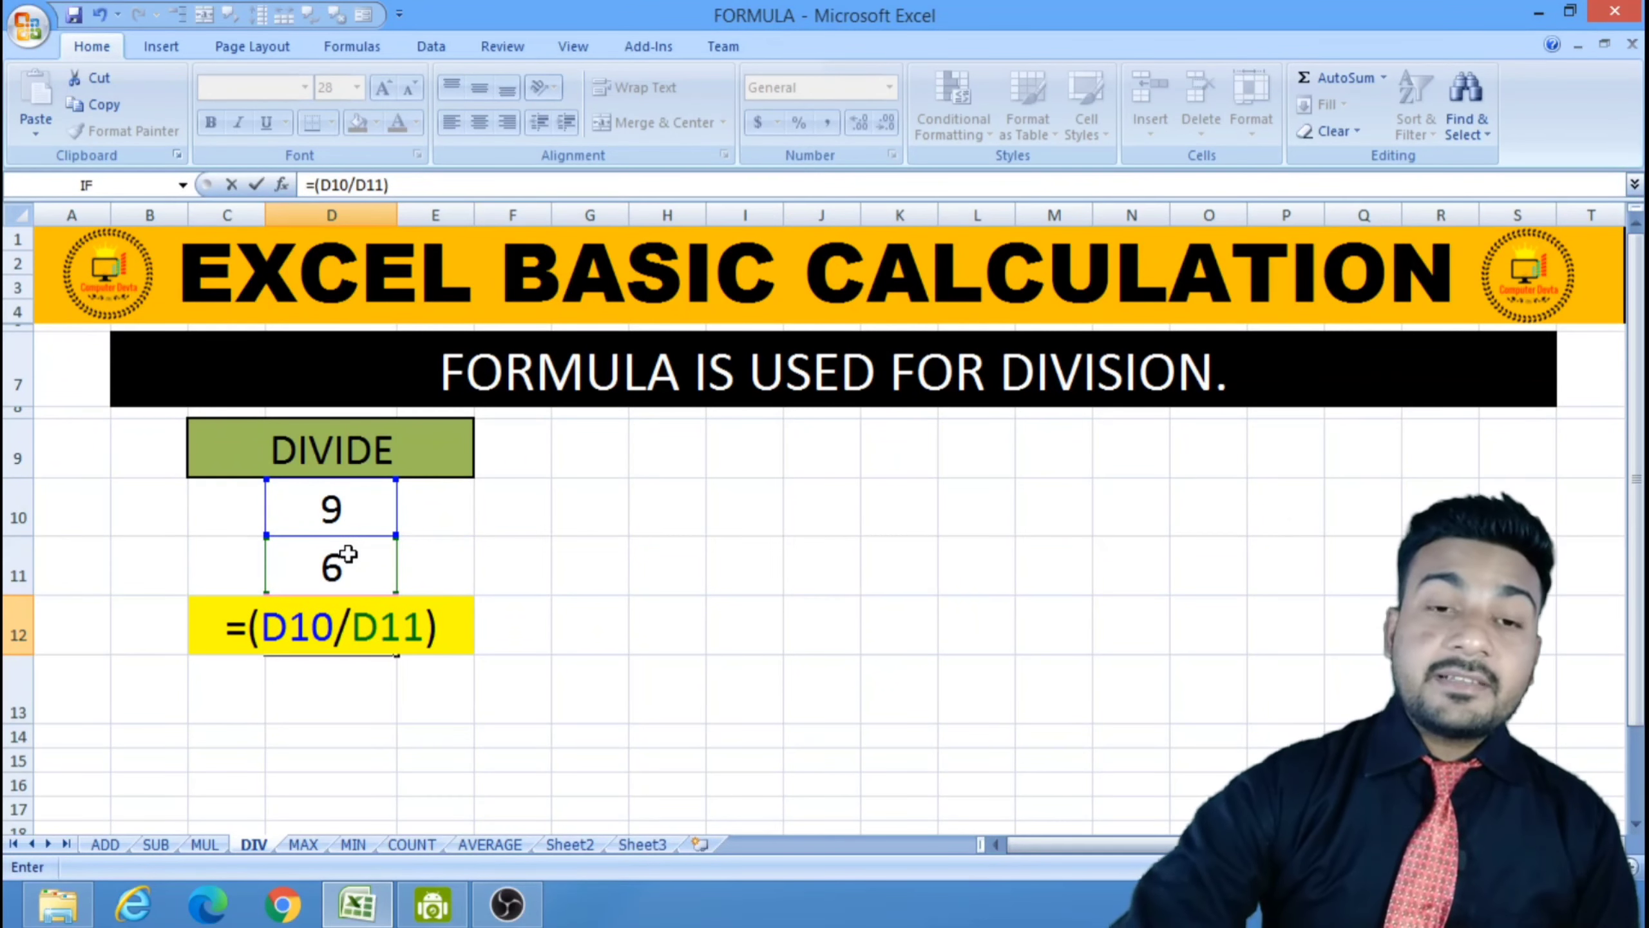
key("Return")
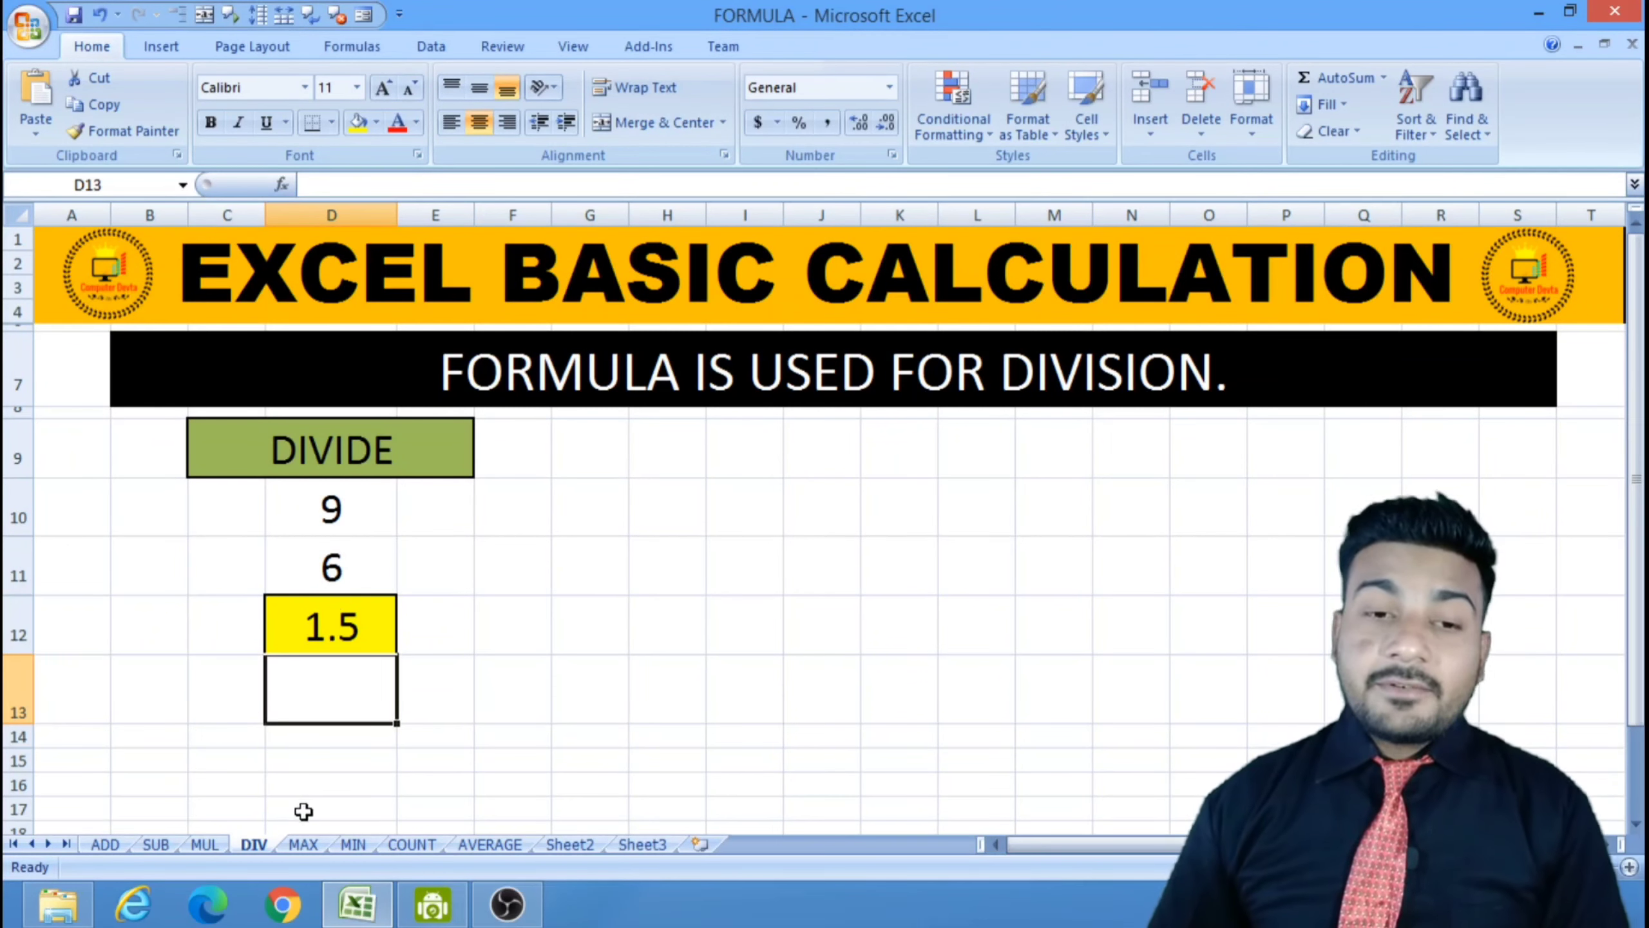
- Open the MAX sheet and go through the four numbers under MAXIMUM in D10:D13
left_click(302, 844)
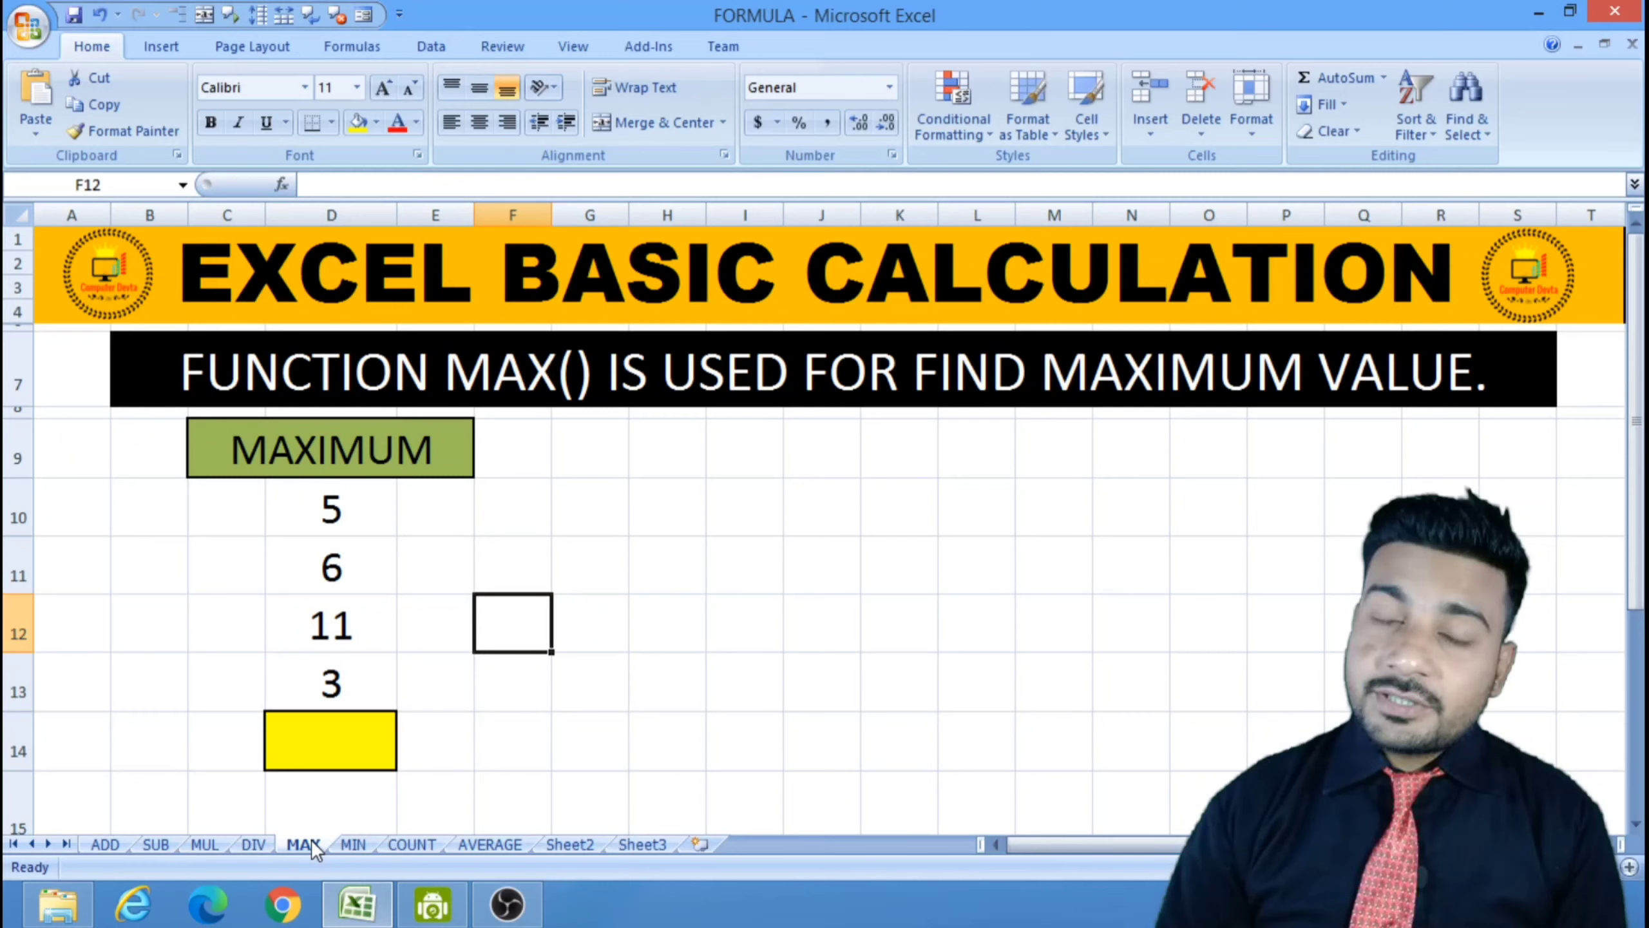
left_click(309, 530)
left_click(311, 568)
left_click(310, 620)
left_click(310, 662)
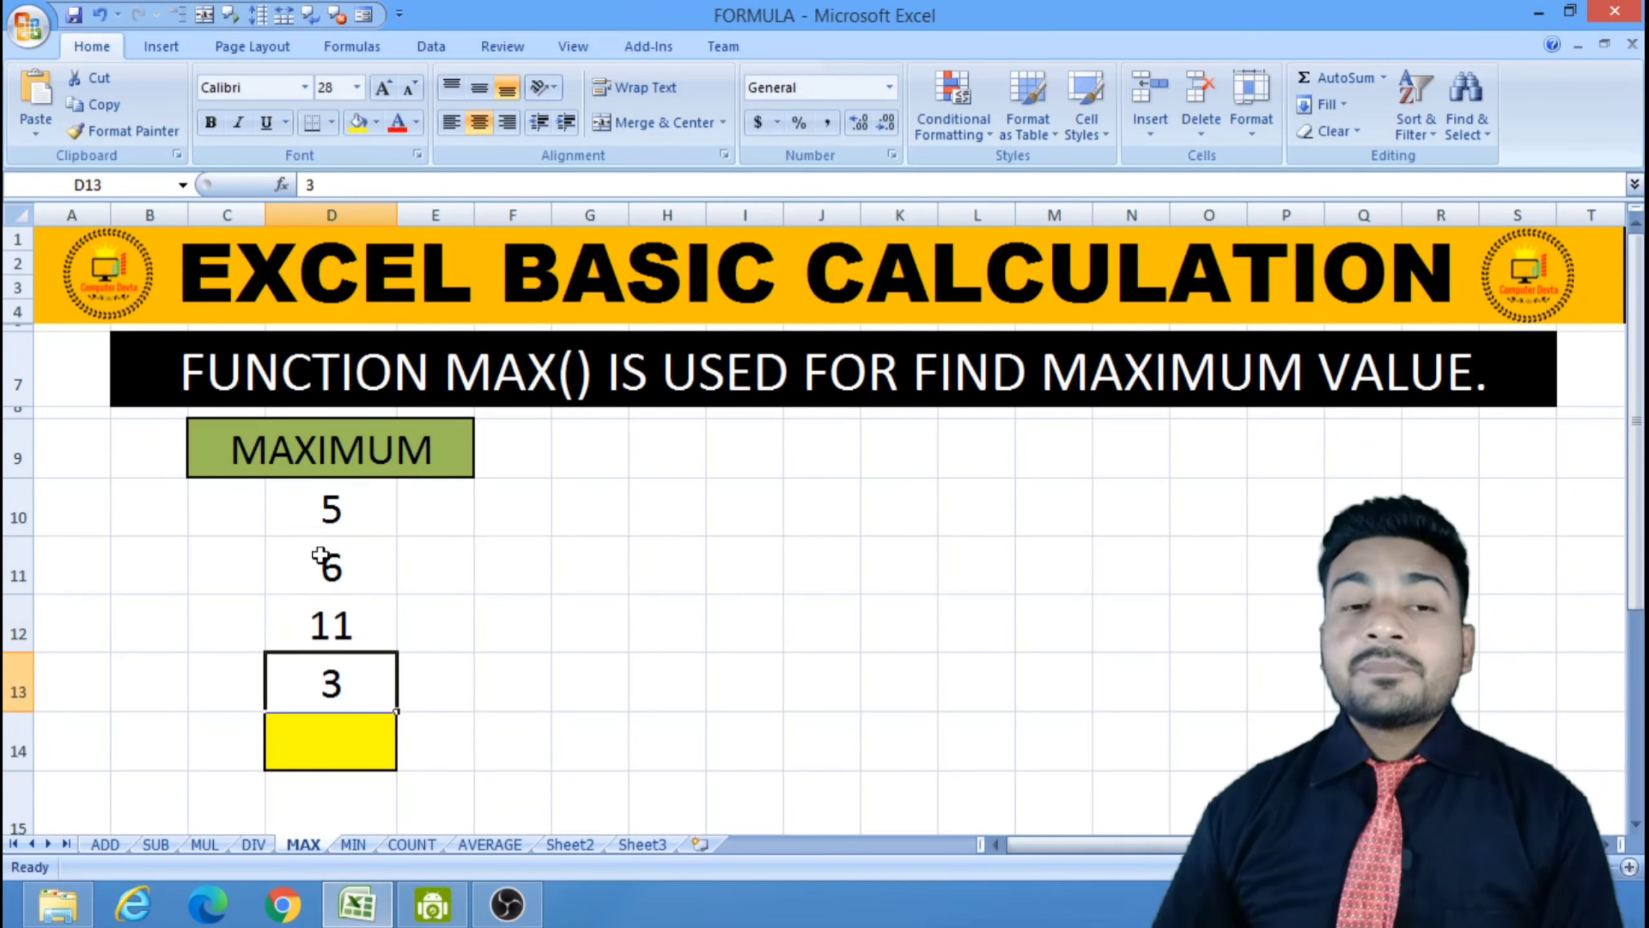
left_click(325, 523)
left_click_drag(325, 523, 331, 670)
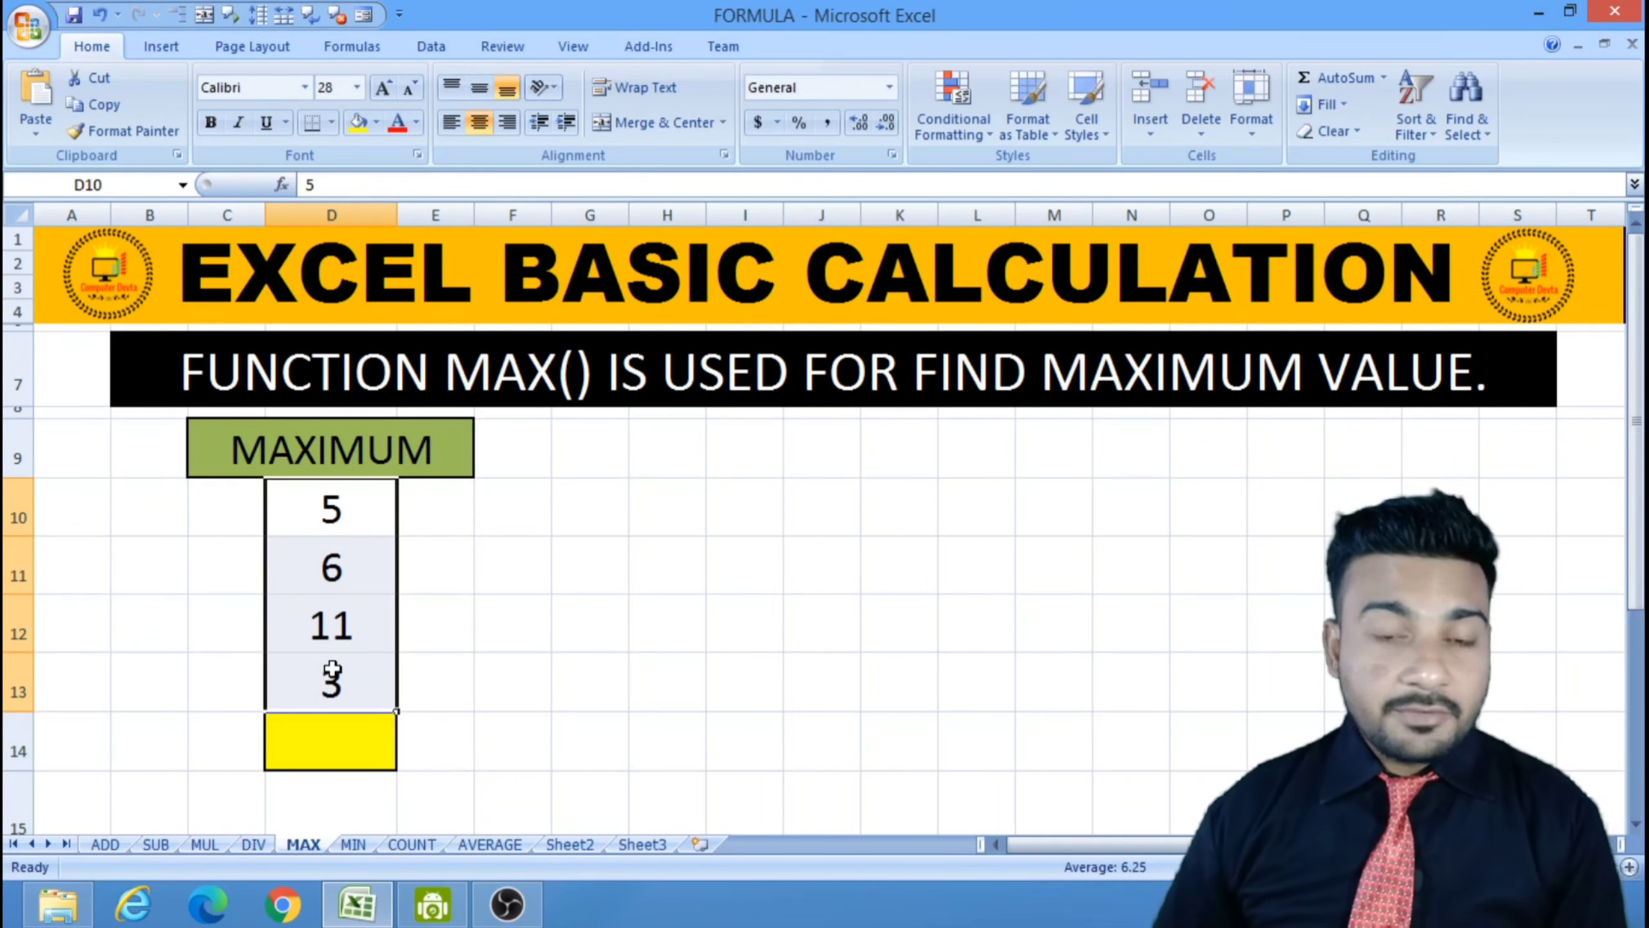
- Enter the formula =MAX(D10:D13) in the yellow cell D14 to find the largest of the four numbers
left_click(332, 739)
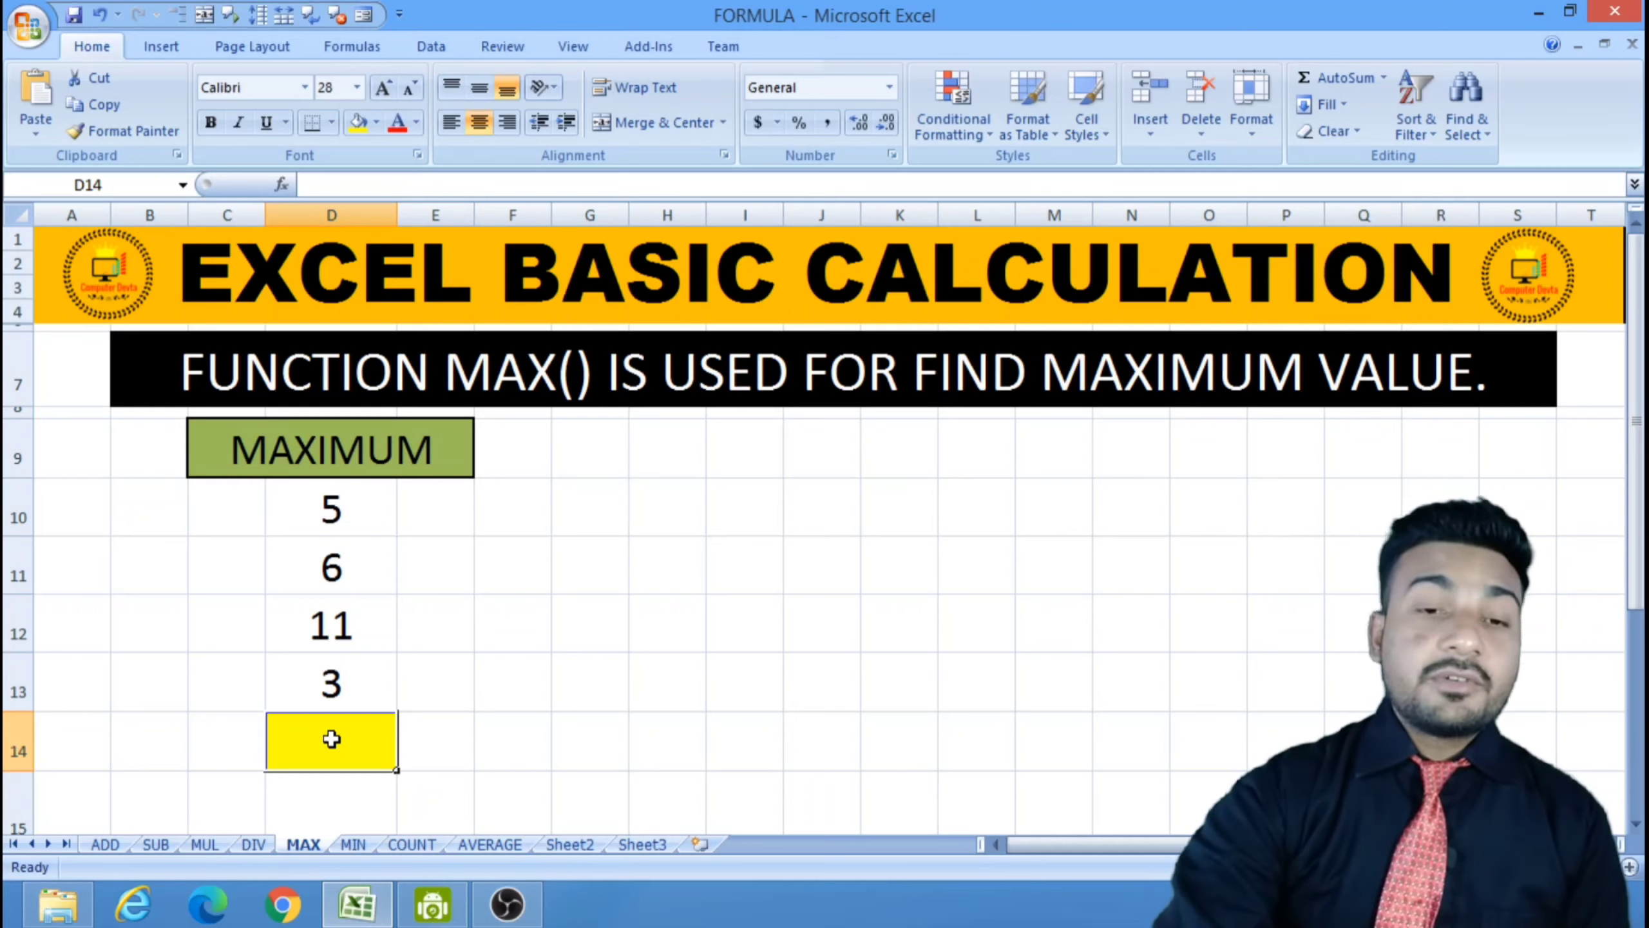
type("=")
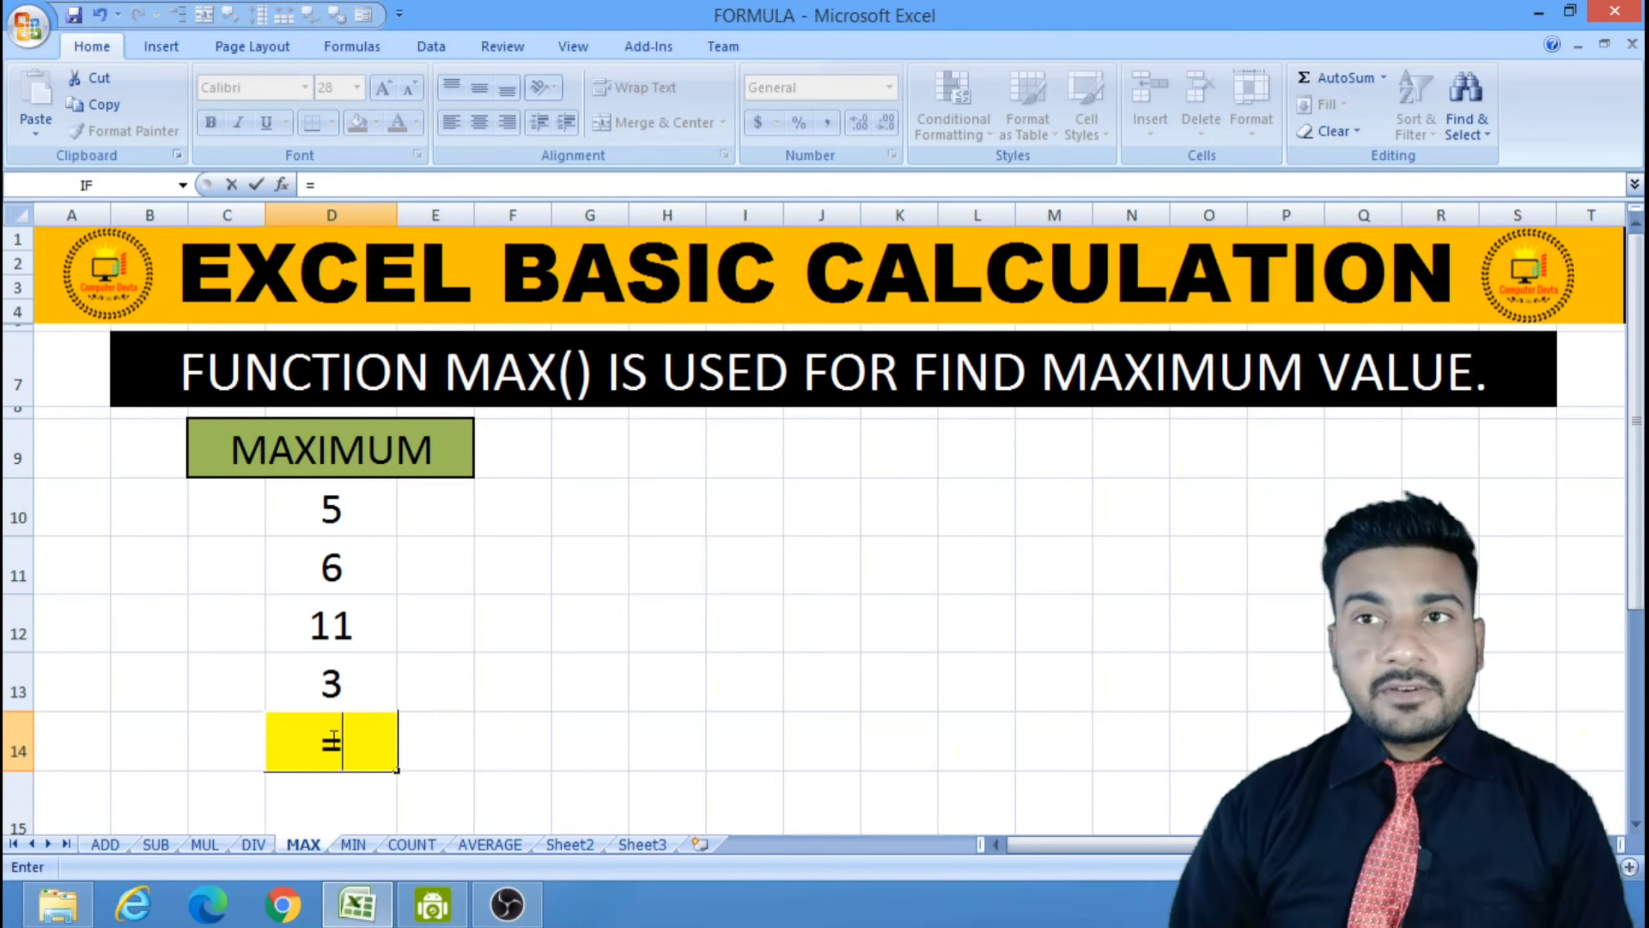
type("MAX")
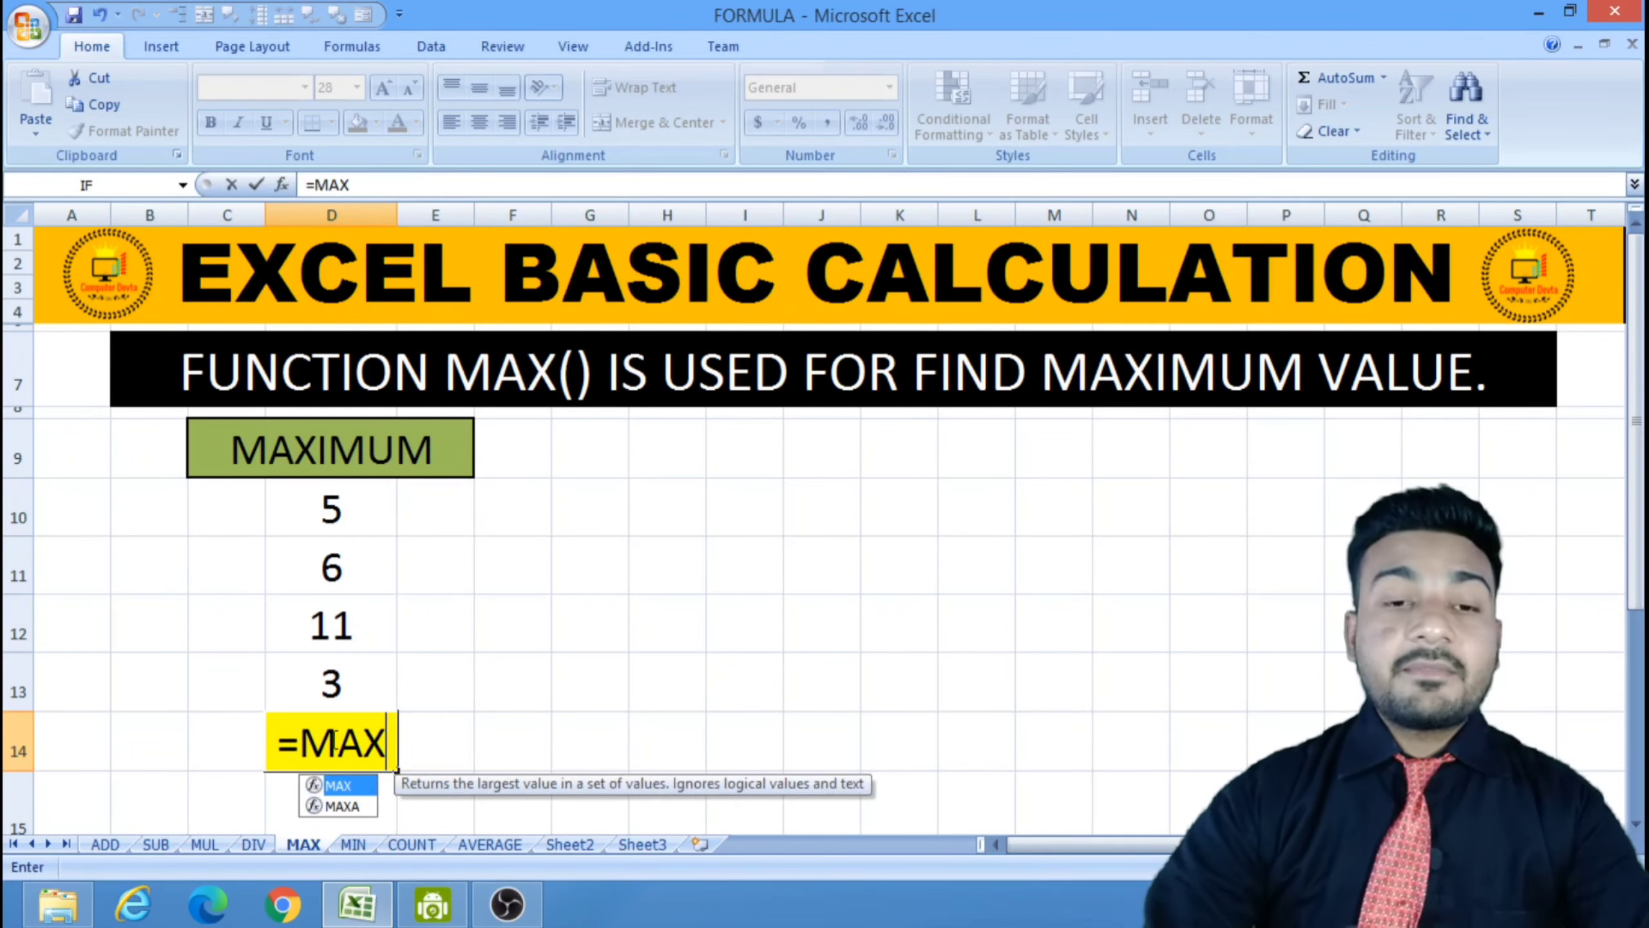
type("(")
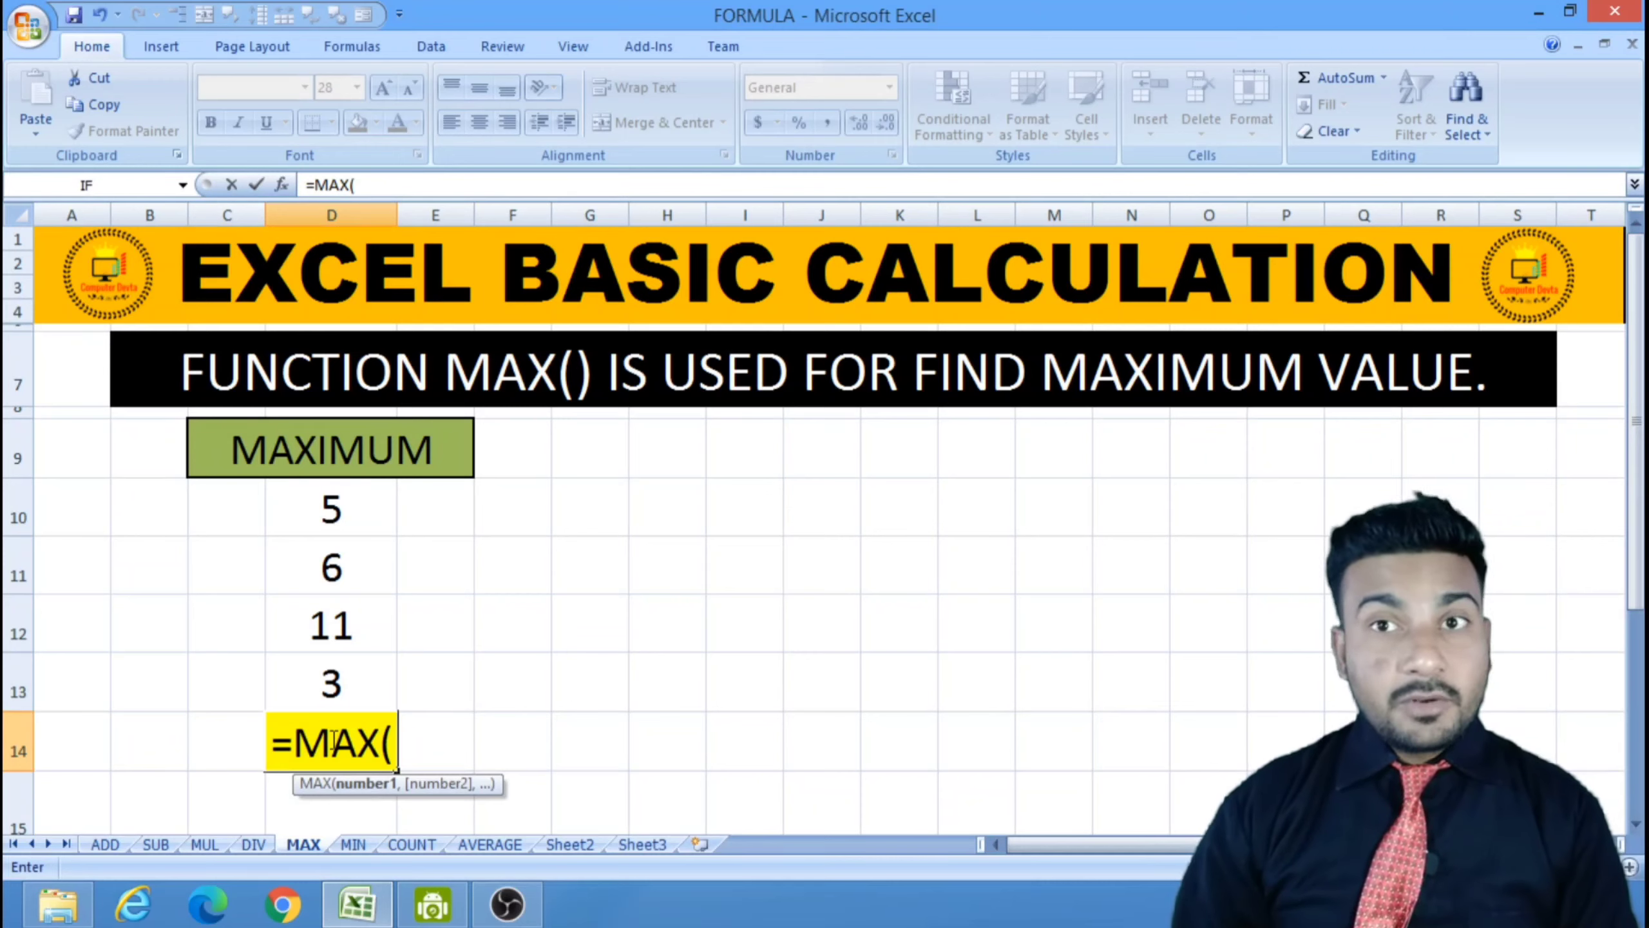
left_click(325, 504)
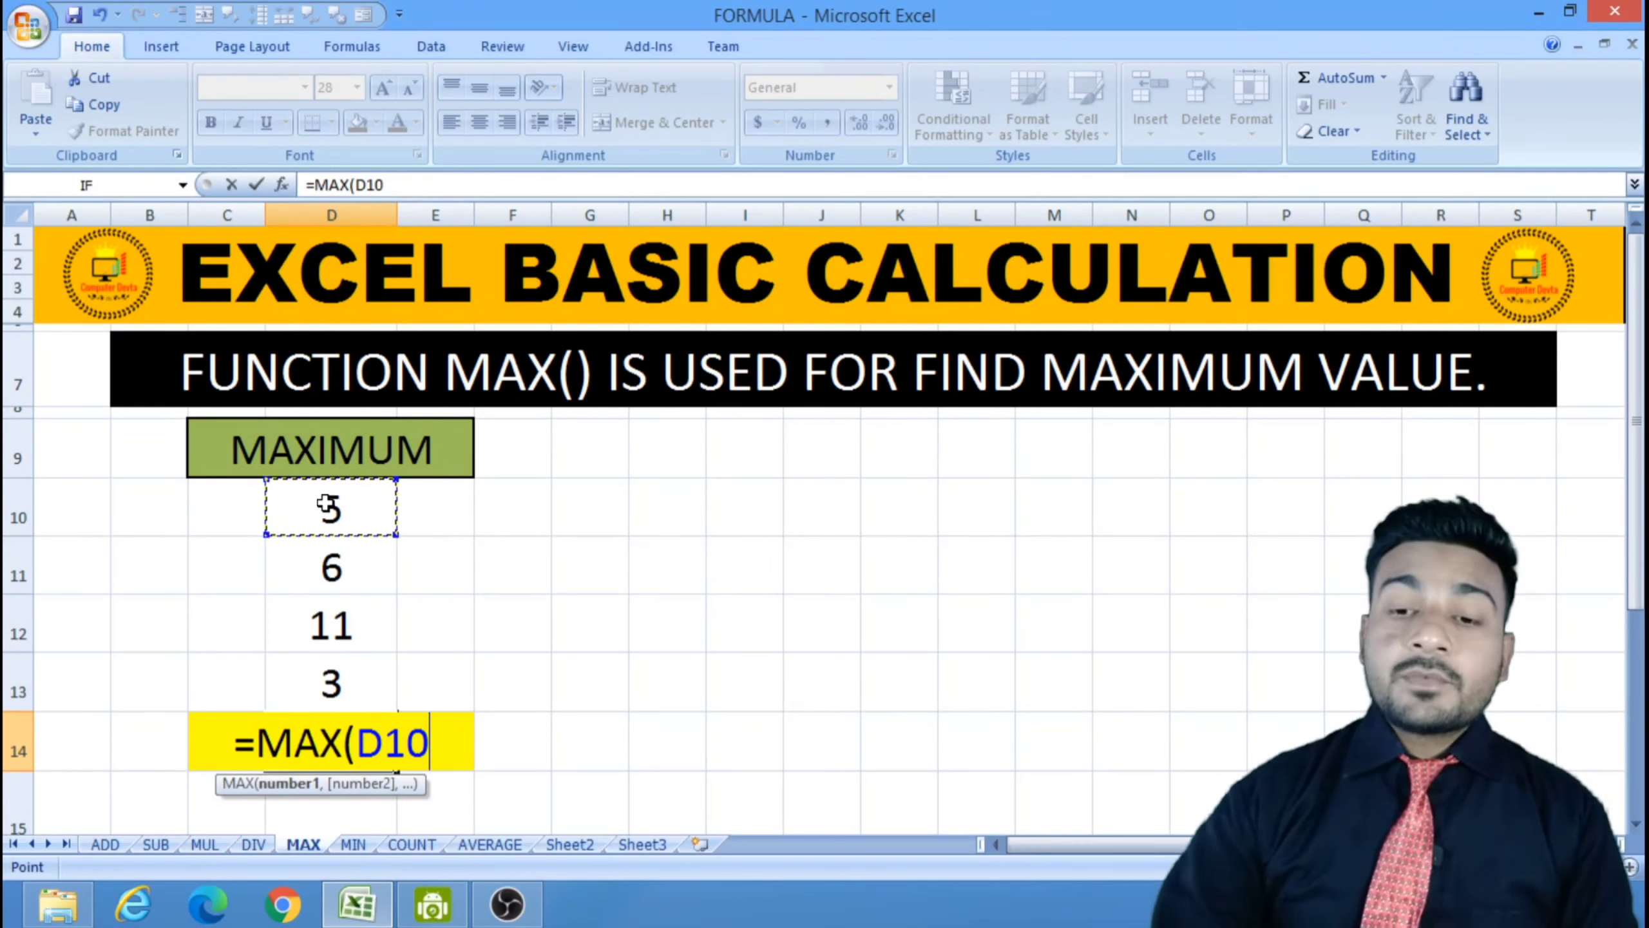
key("F8")
key("BackSpace")
key("BackSpace")
key("BackSpace")
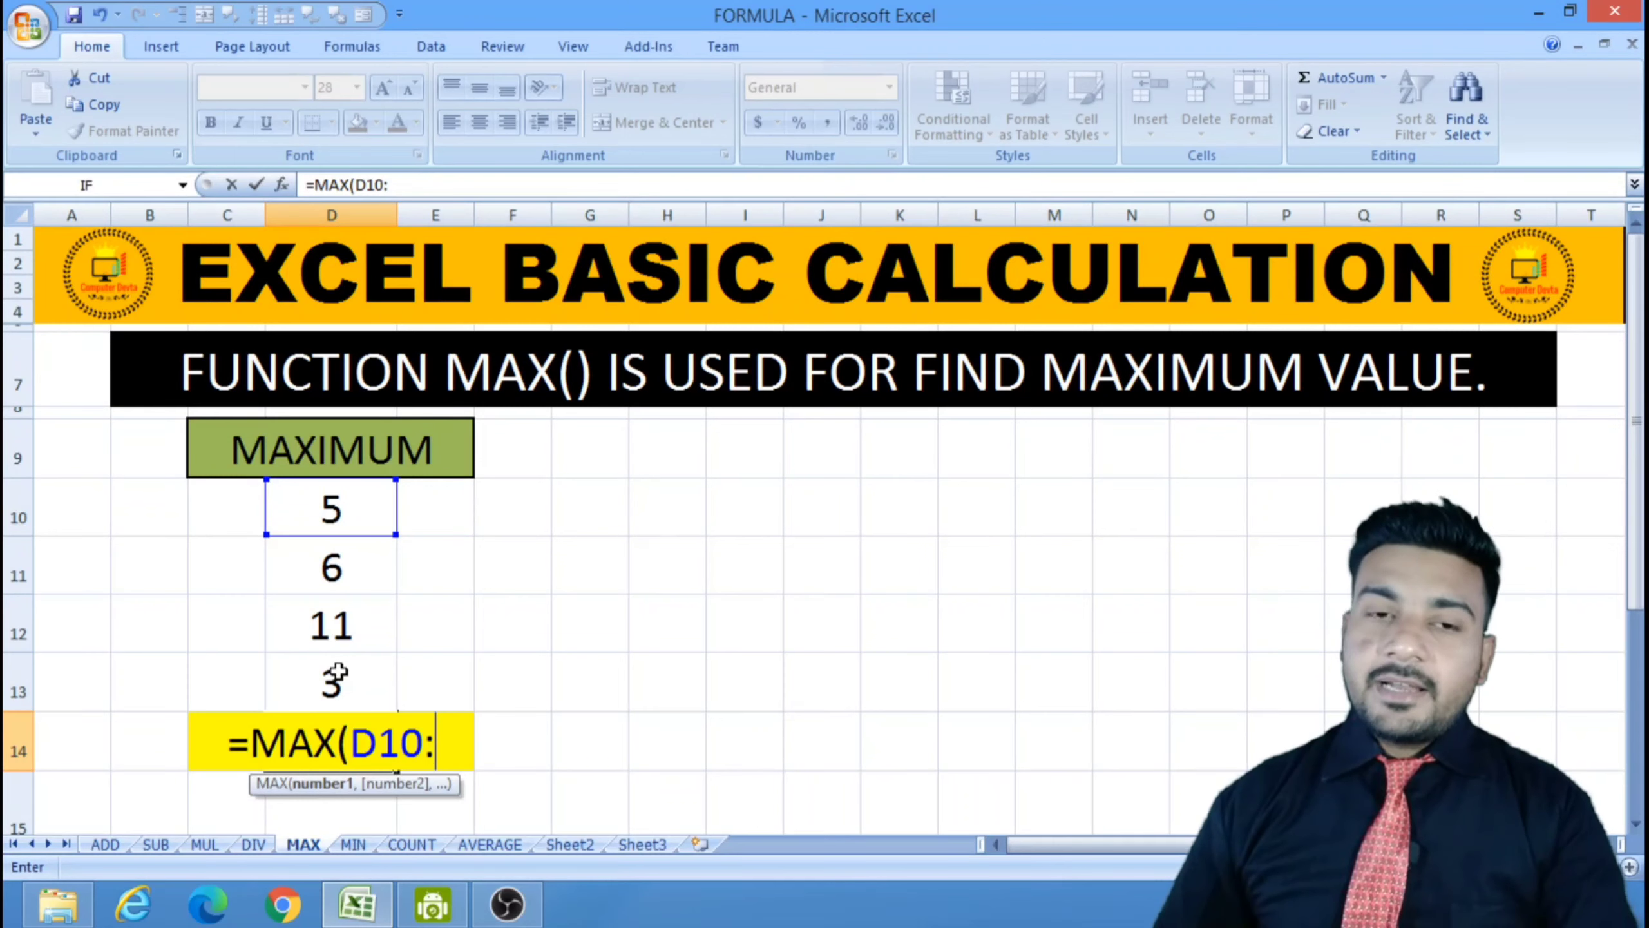
left_click(338, 672)
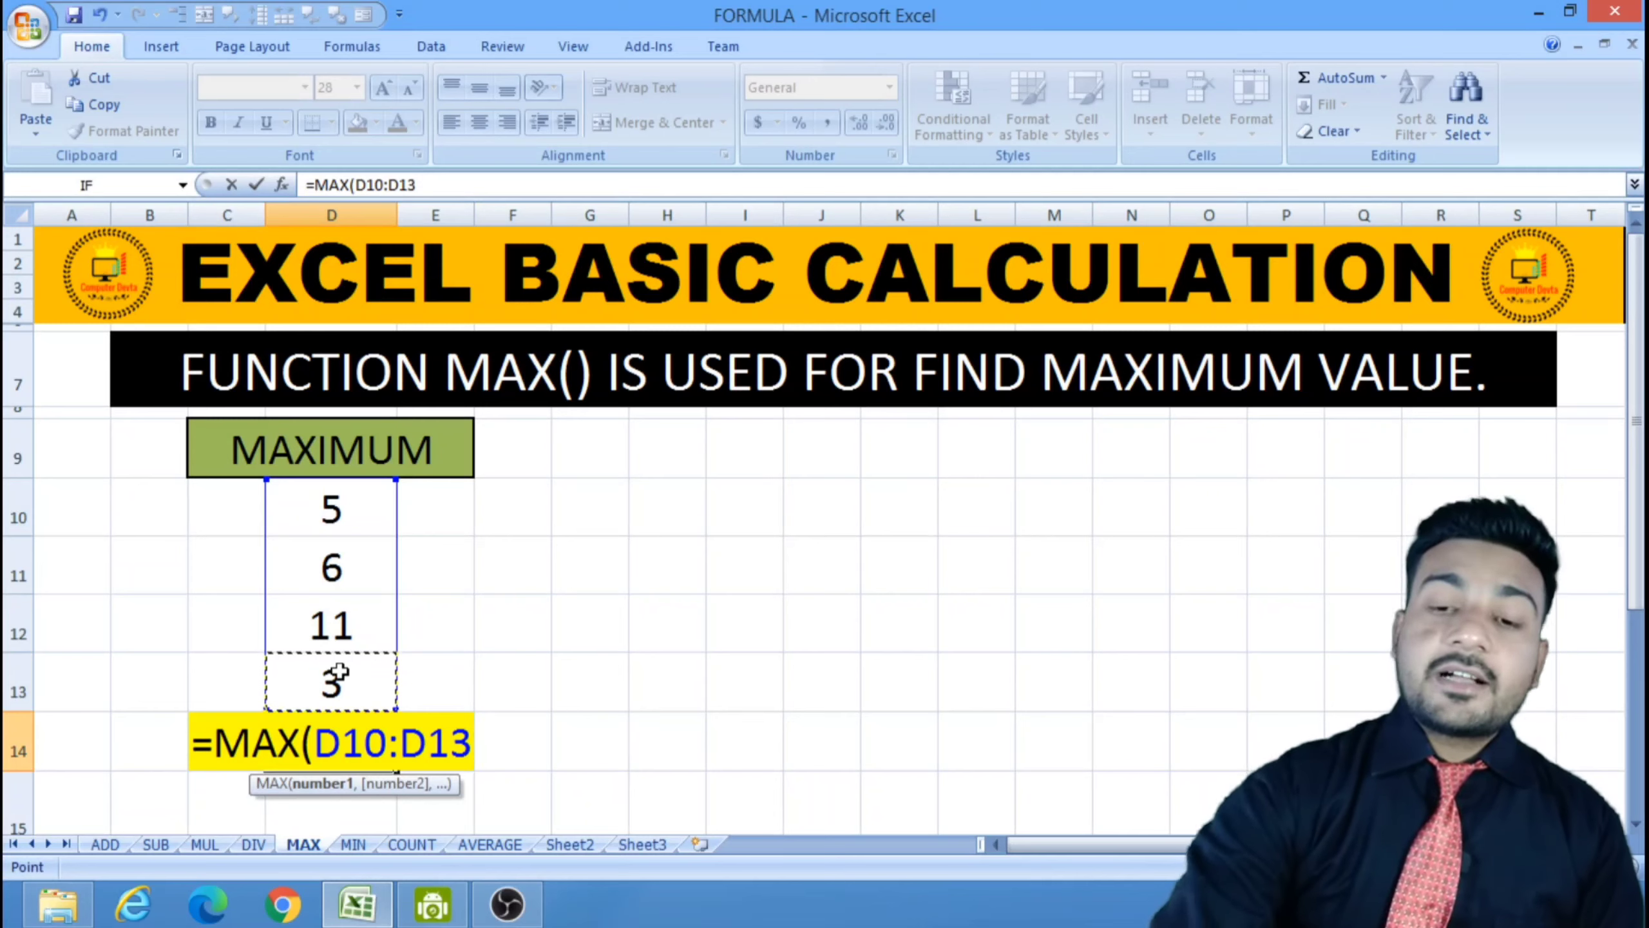
type(")")
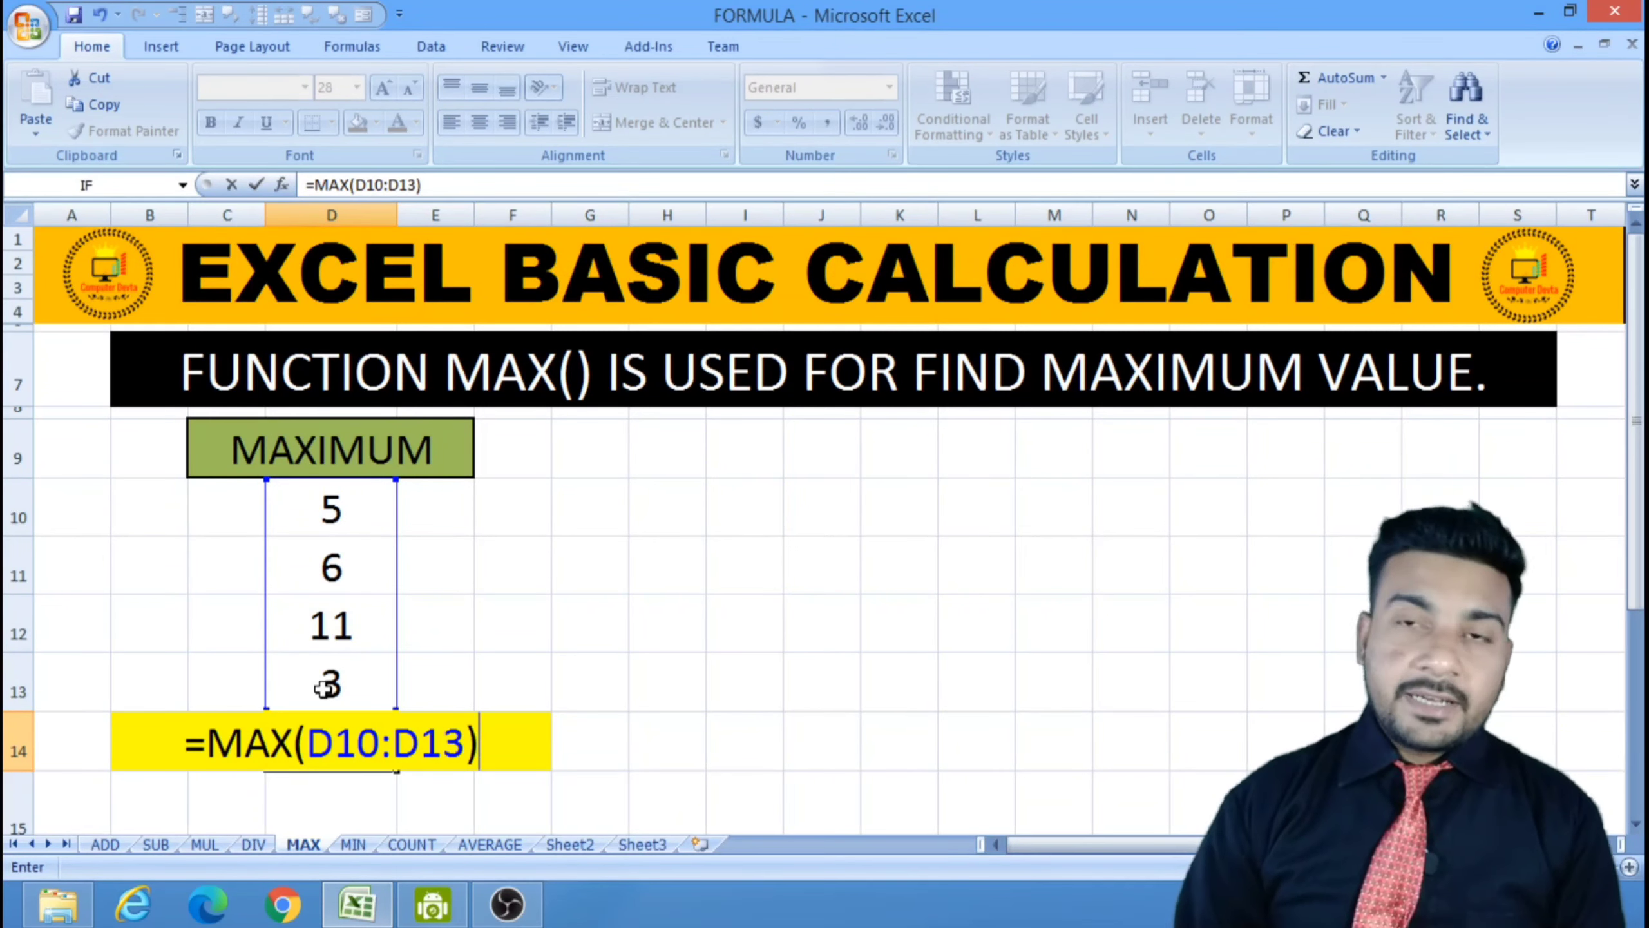
key("Return")
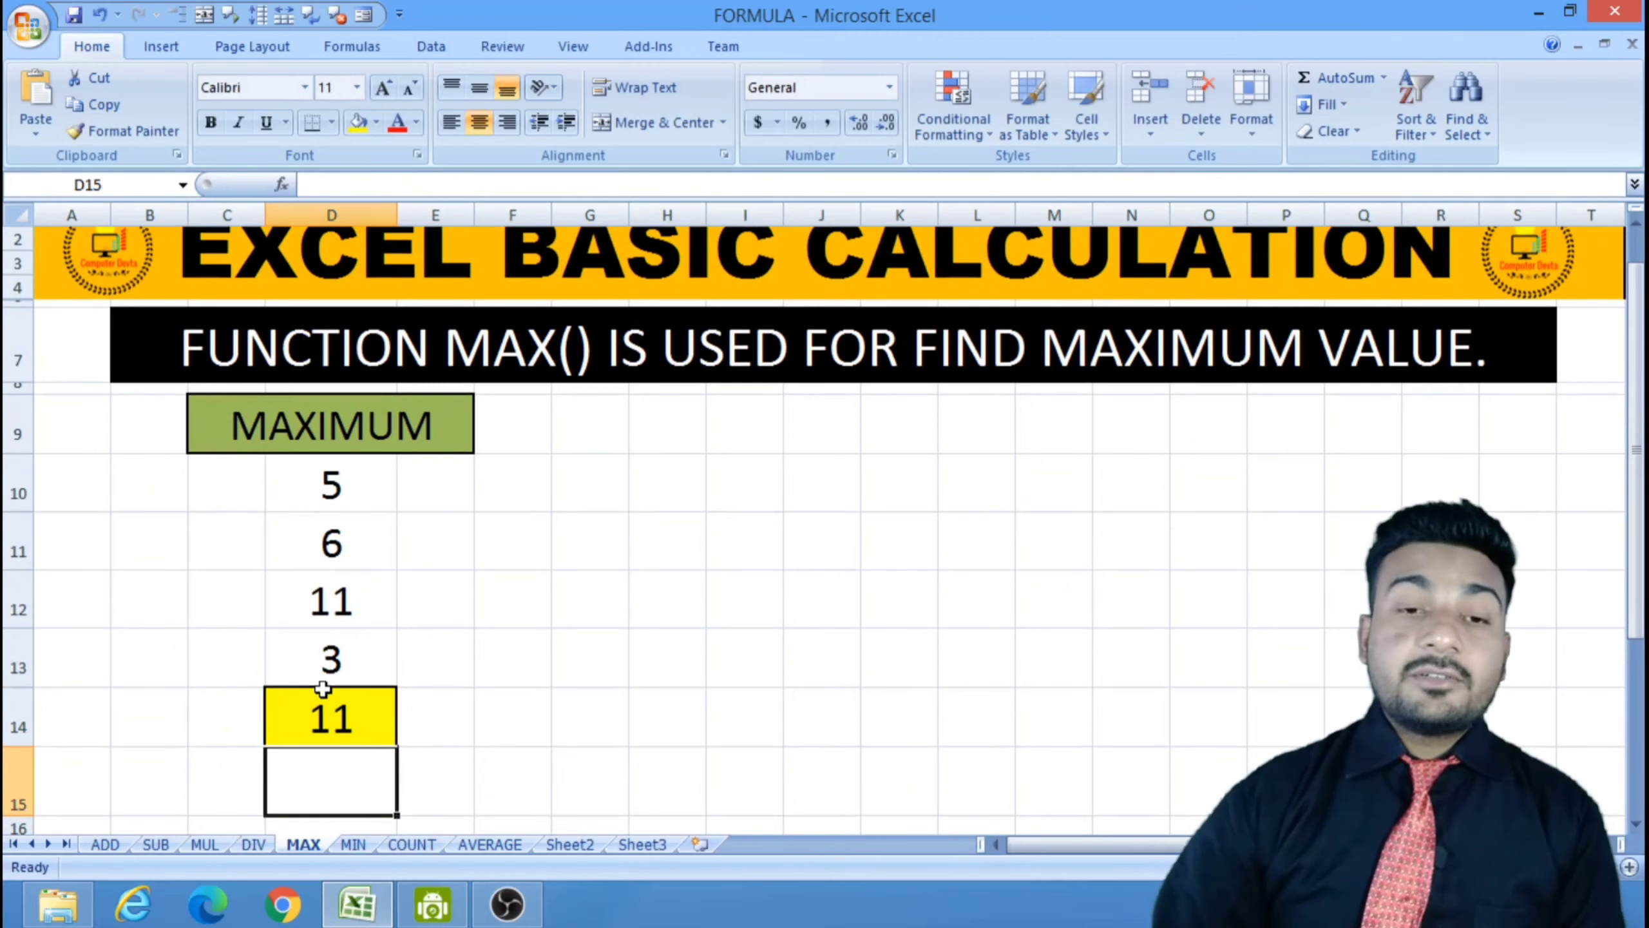
scroll(323, 689, "up", 1)
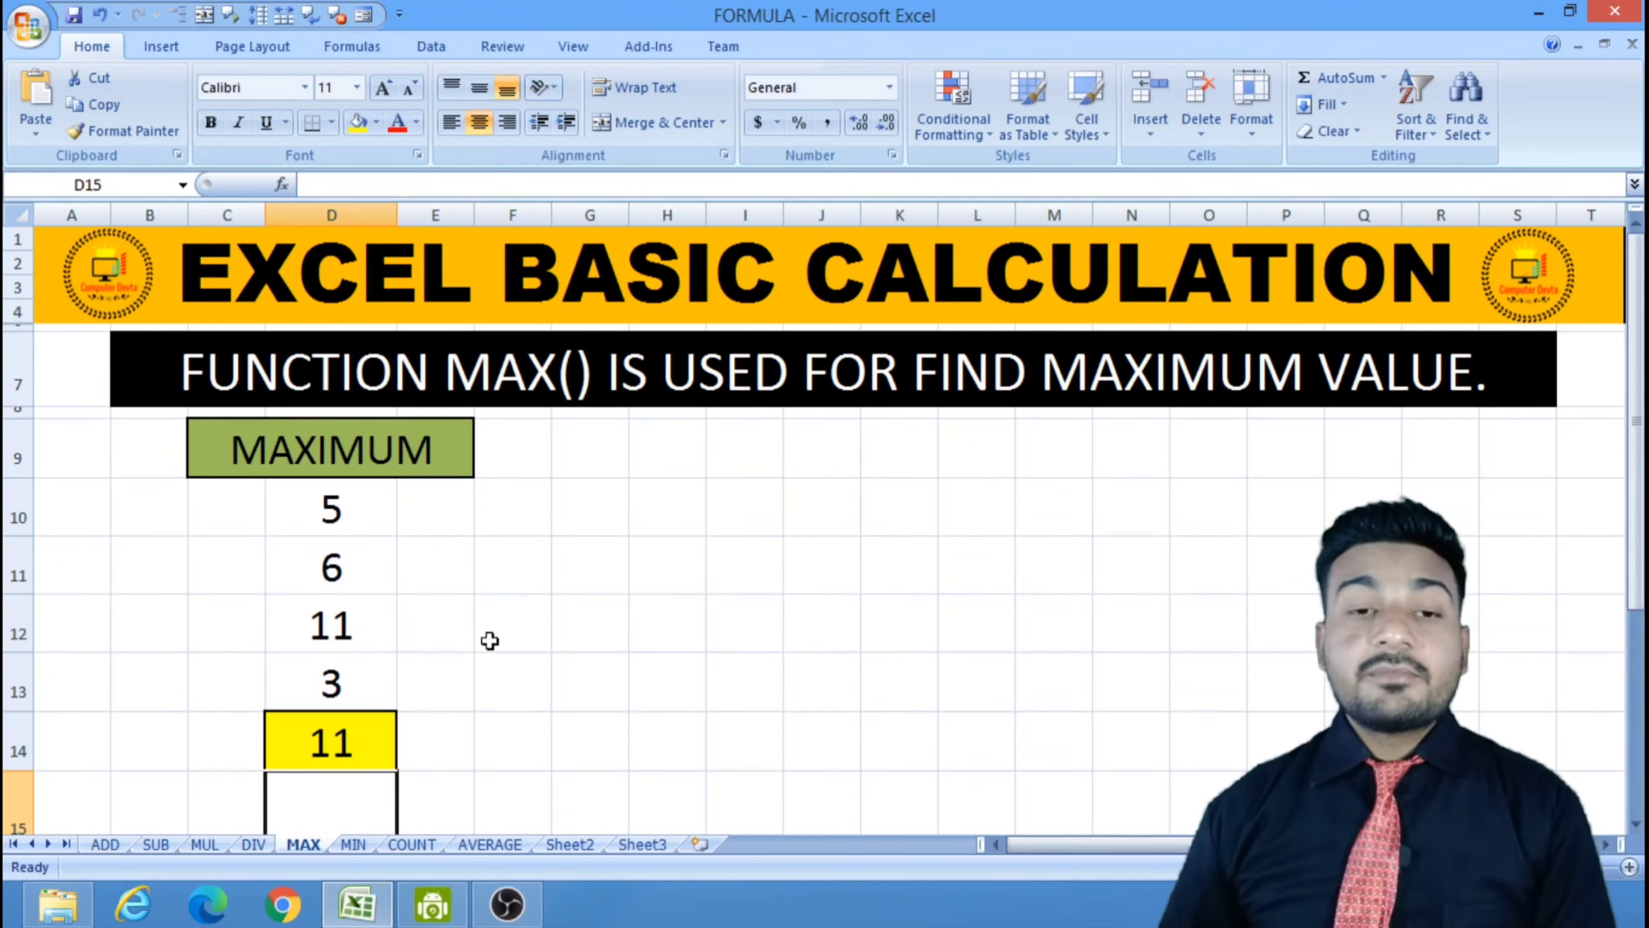
left_click(328, 741)
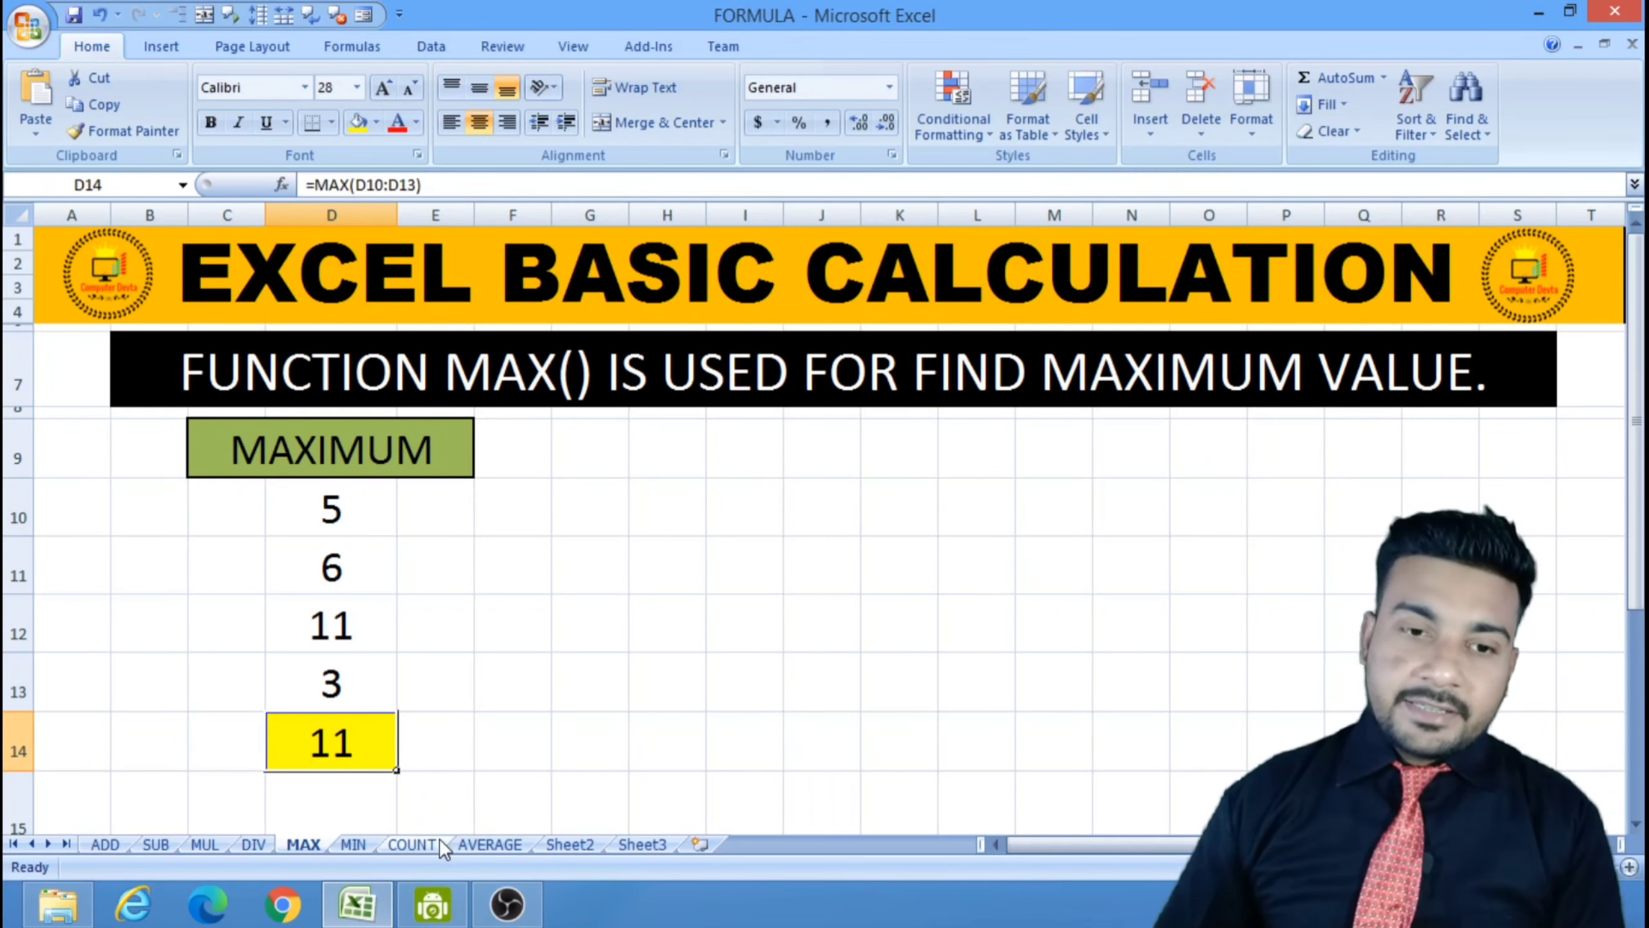
- On the MIN sheet, enter the formula =MIN(D10:D13) in the yellow cell D14 to find the smallest of the four numbers
left_click(358, 844)
left_click(652, 669)
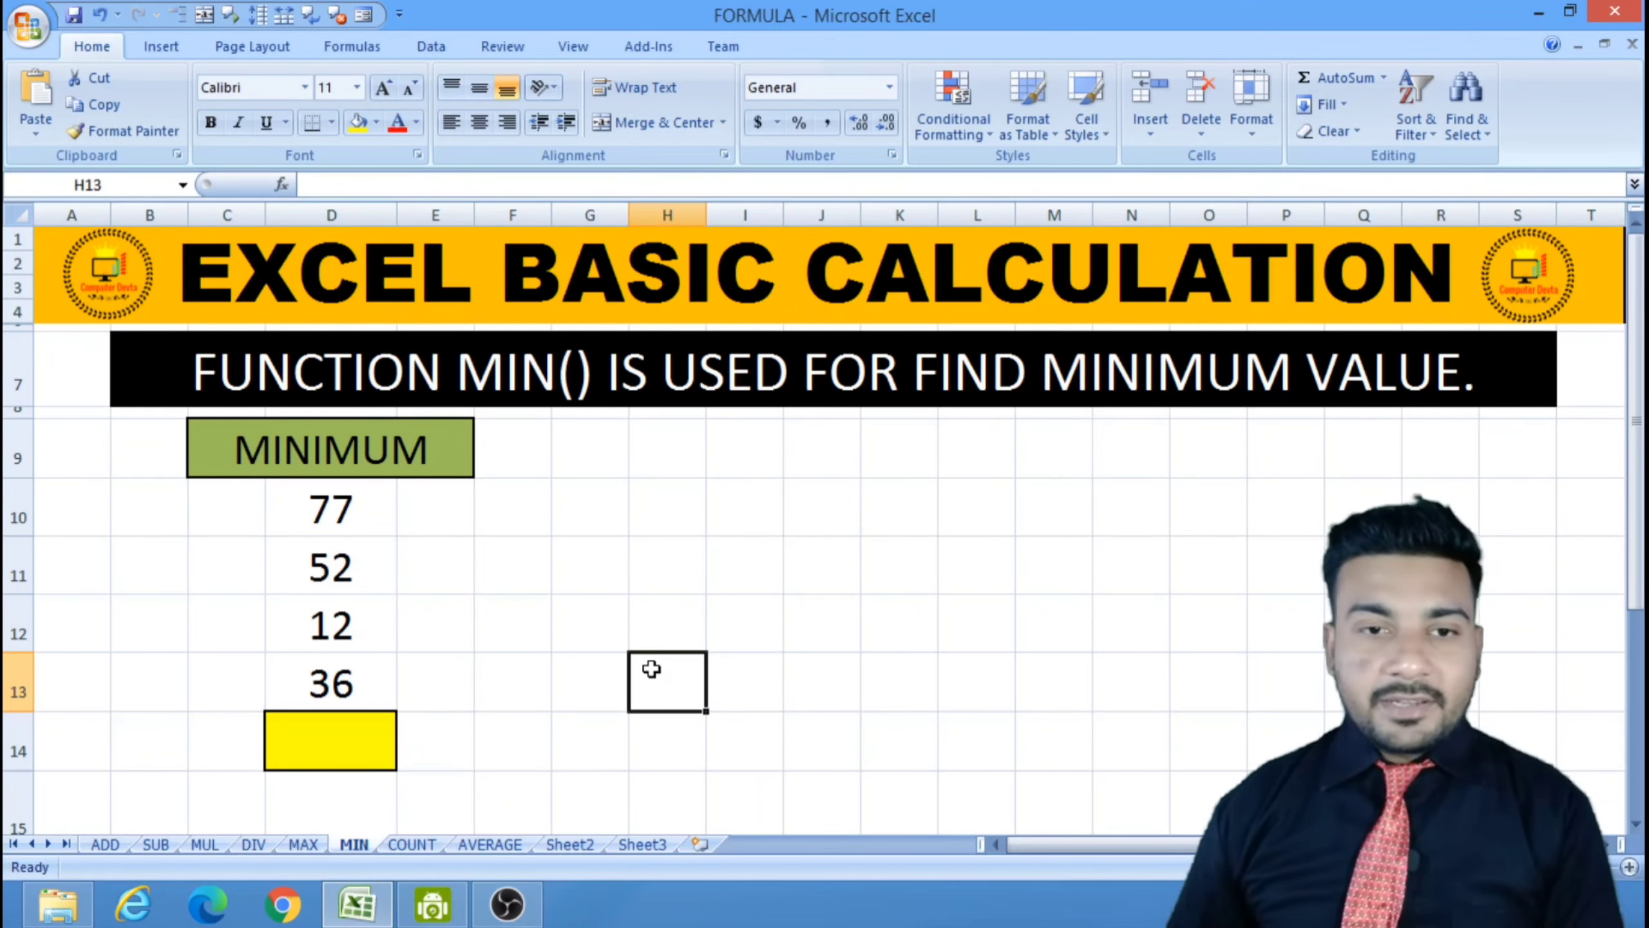
left_click(338, 751)
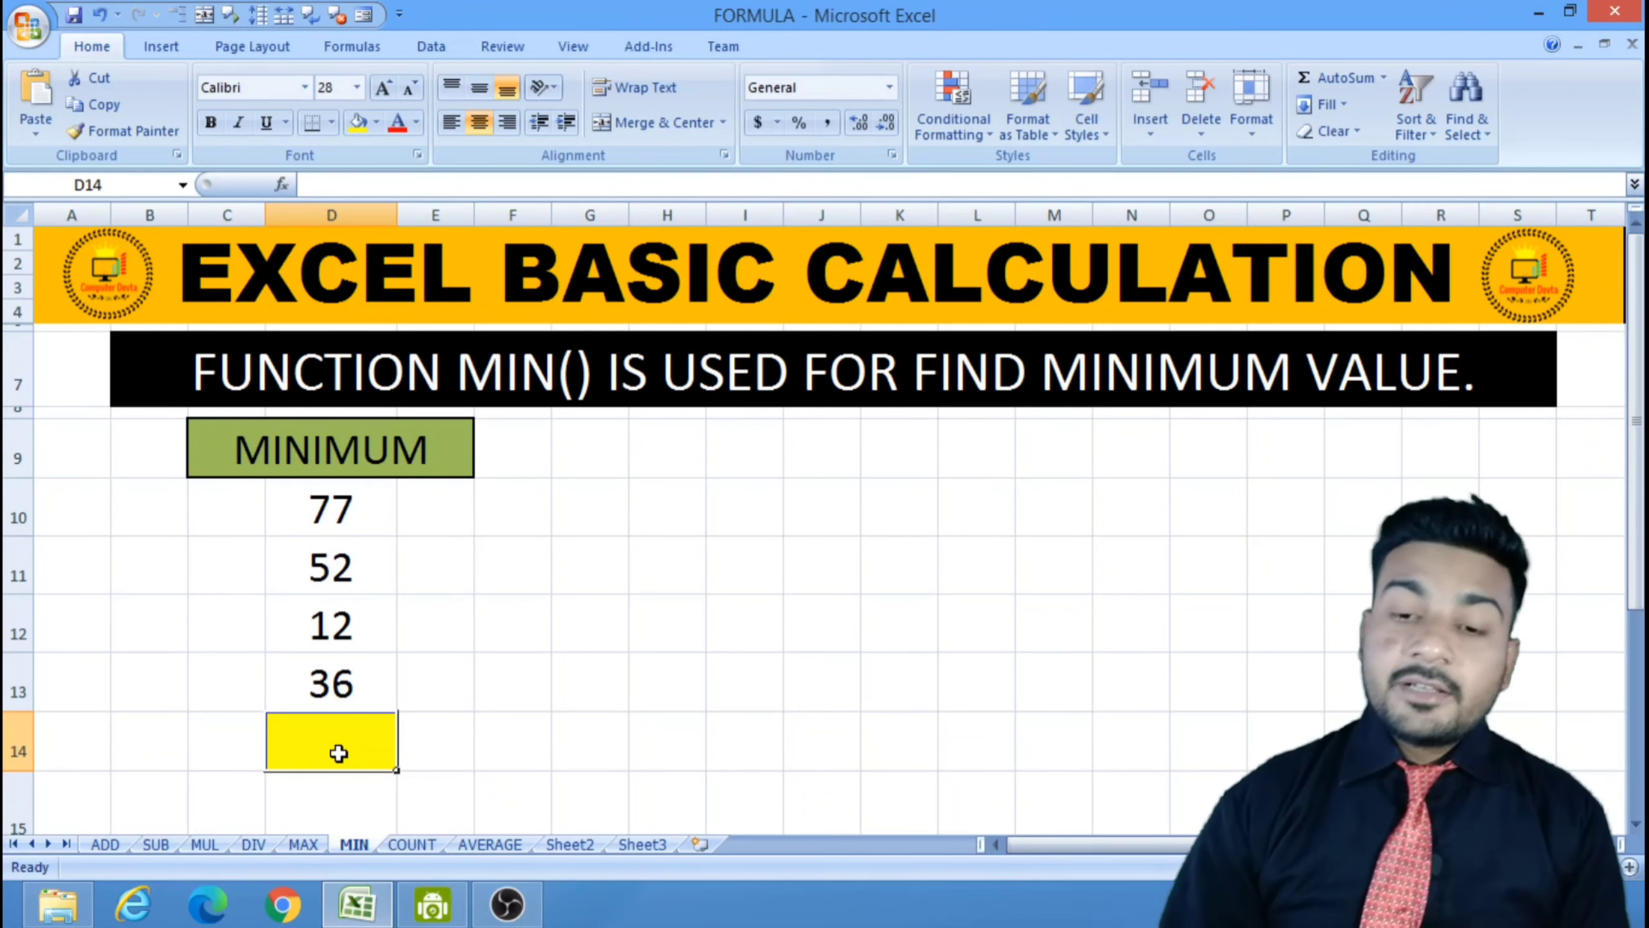
type("=")
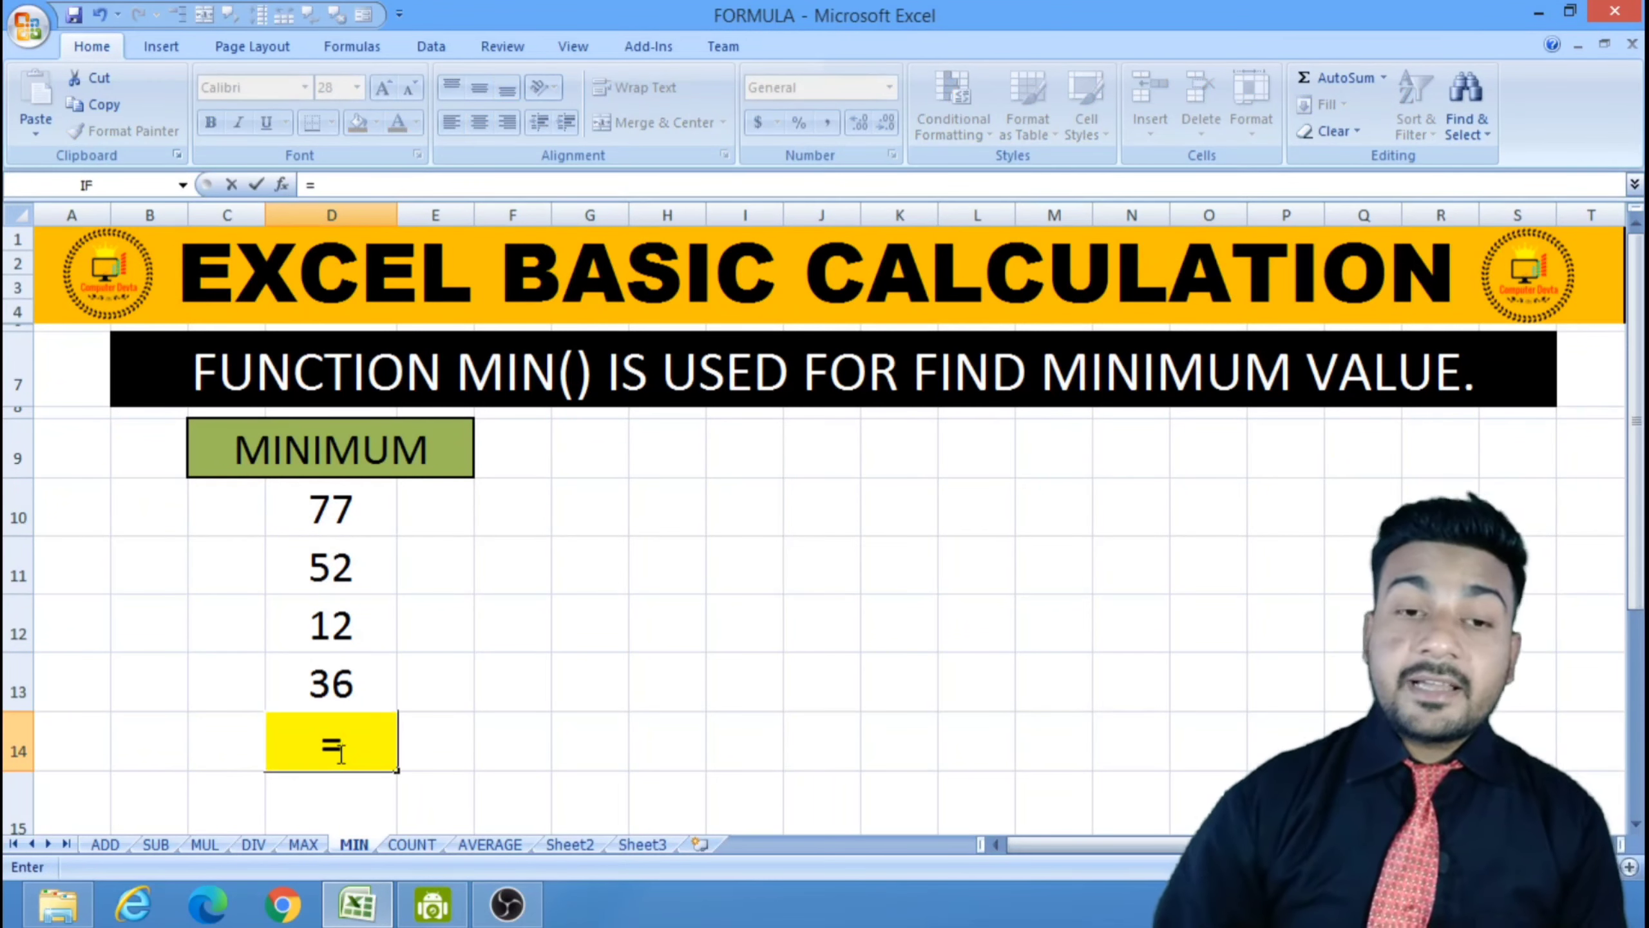
type("MIN")
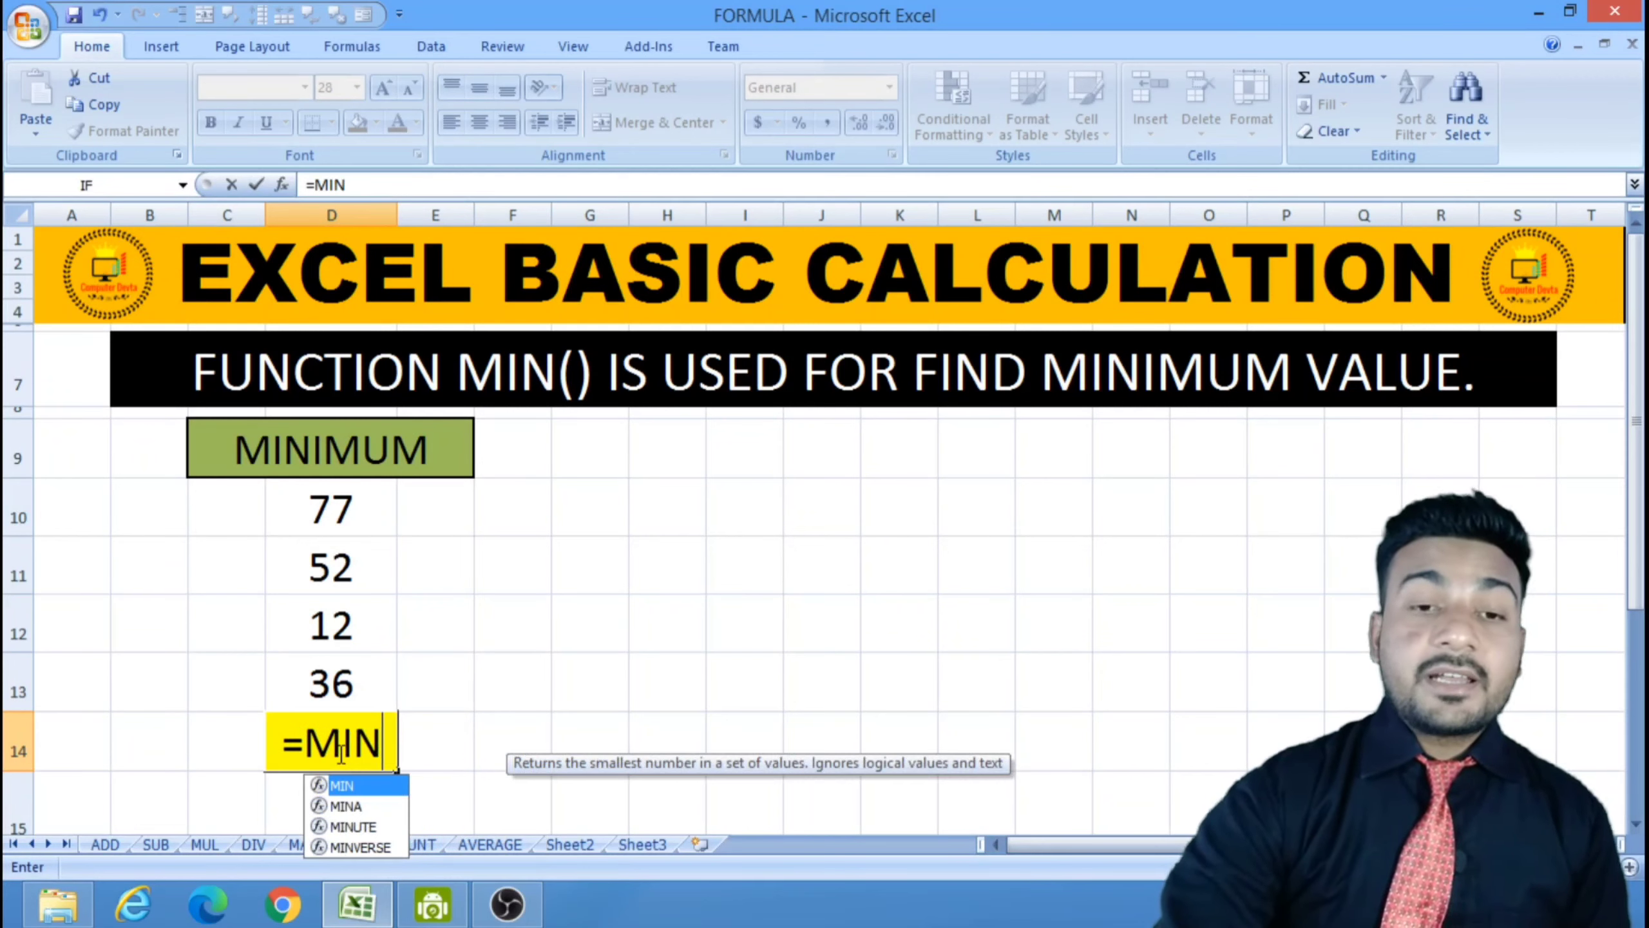
type("(")
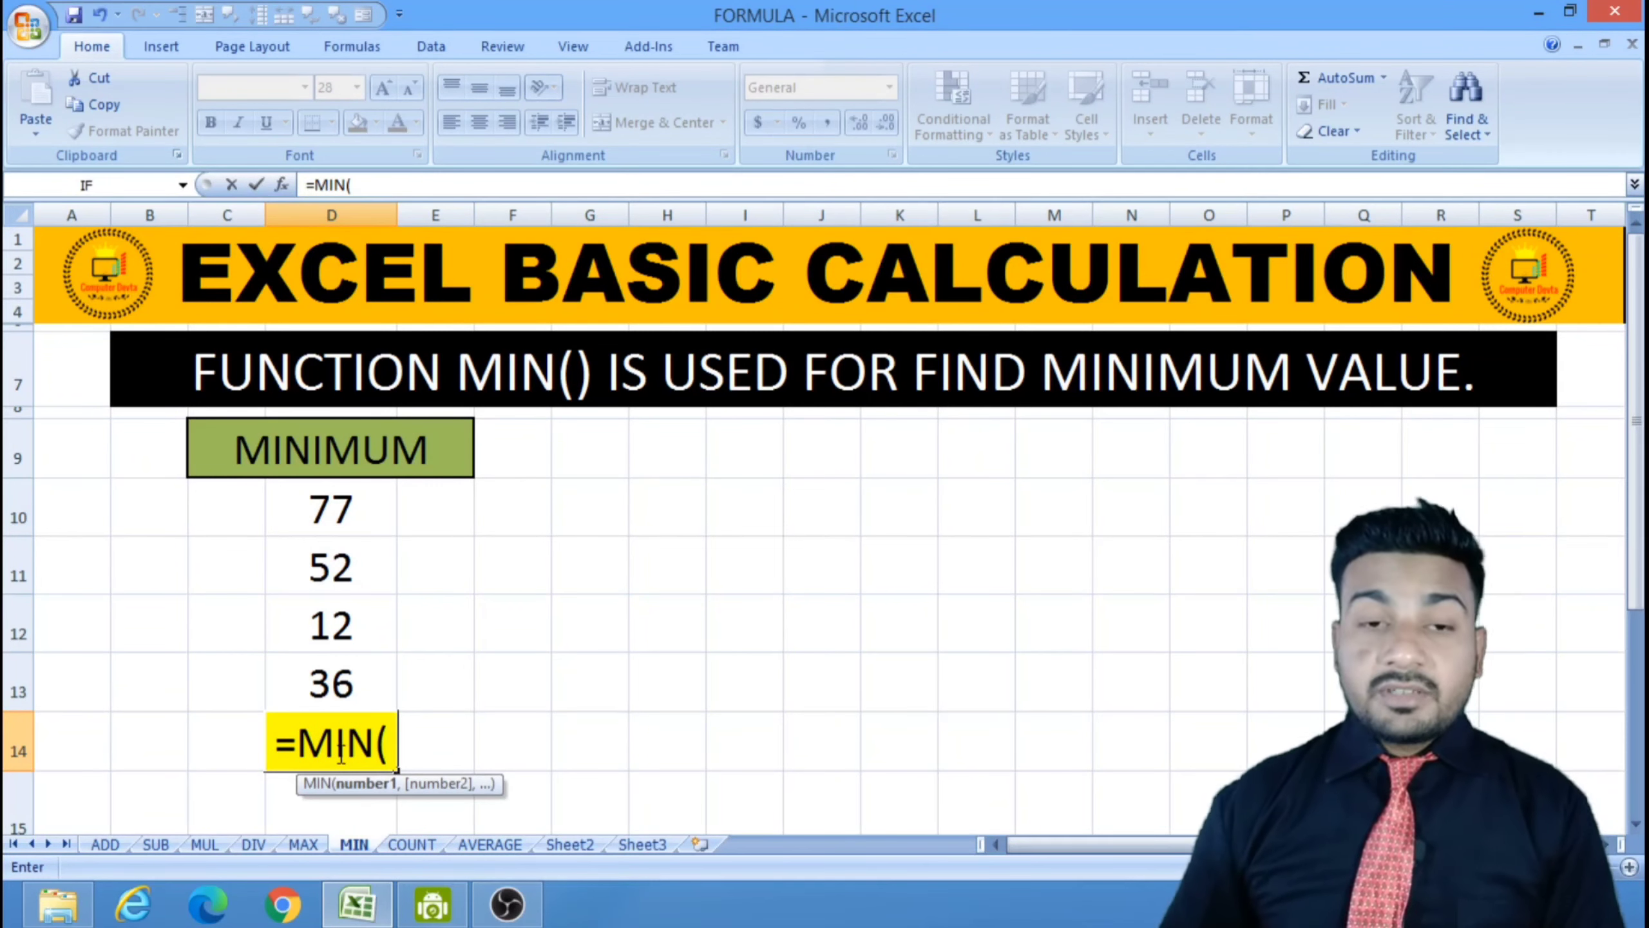
left_click(328, 499)
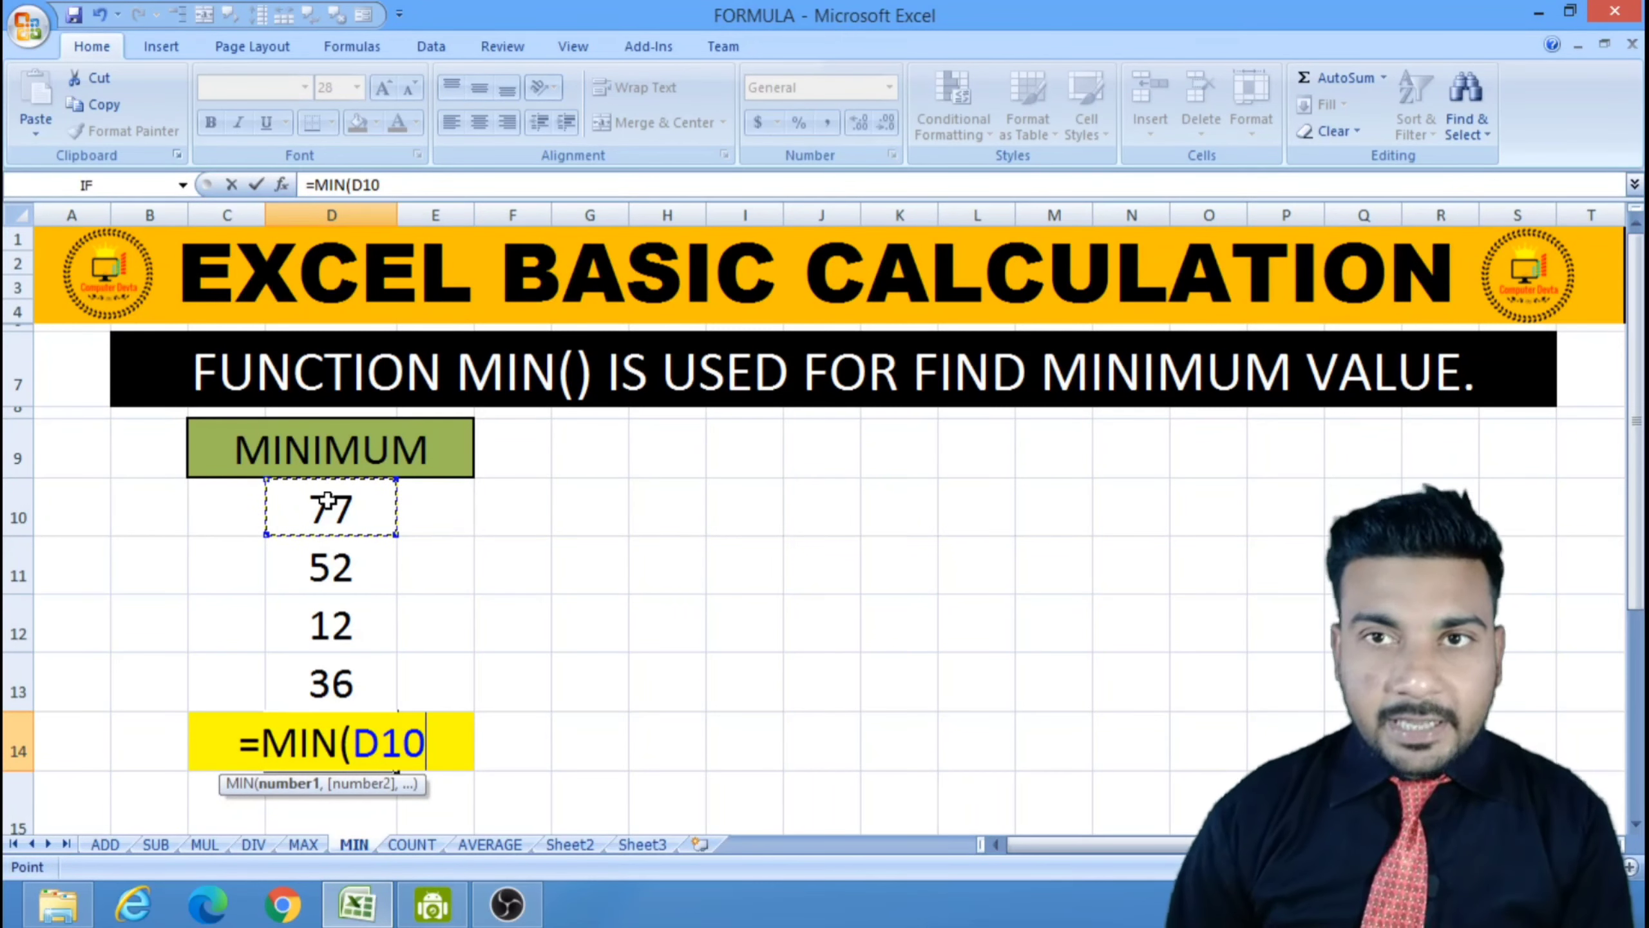
type(":")
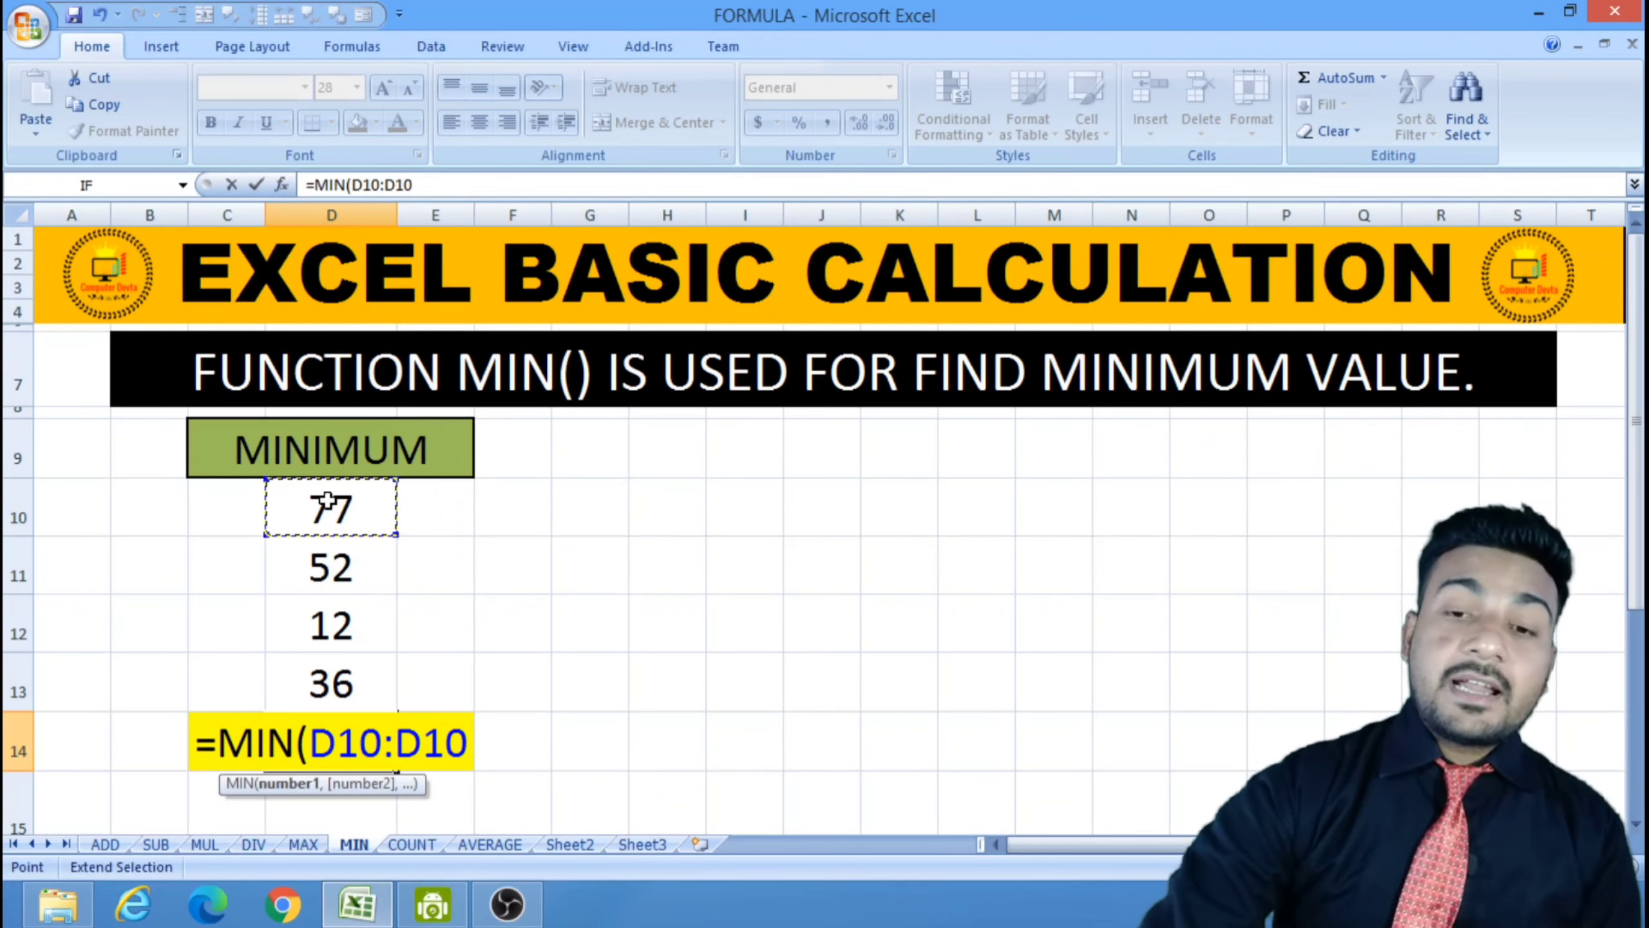
key("BackSpace")
key("BackSpace")
key("BackSpace")
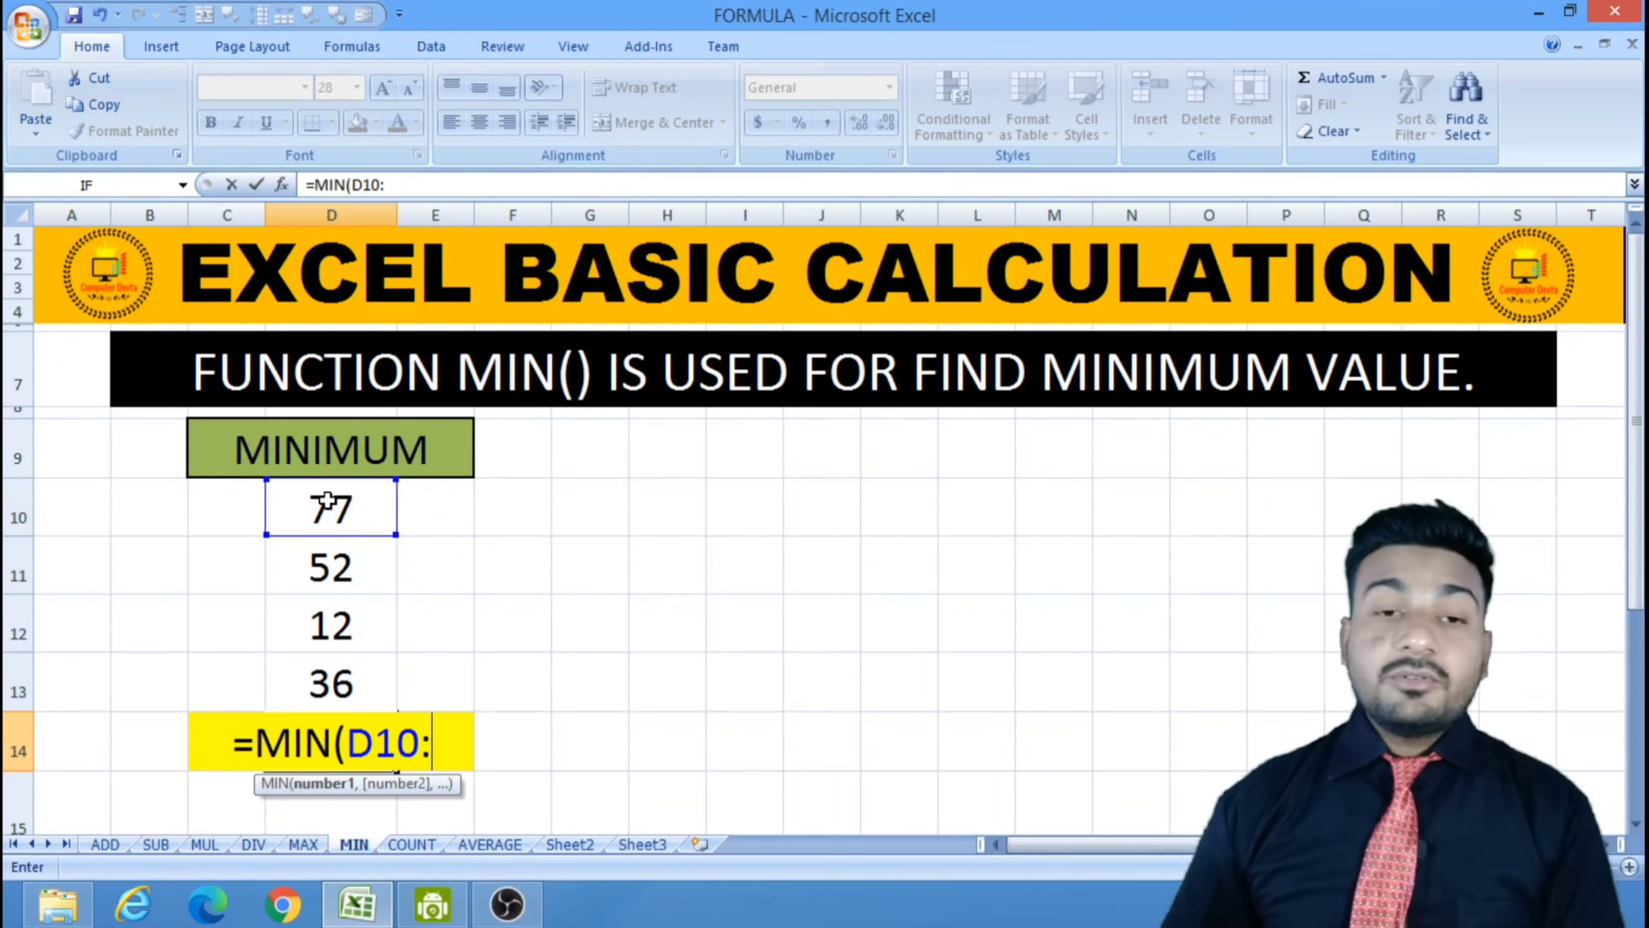
left_click(328, 686)
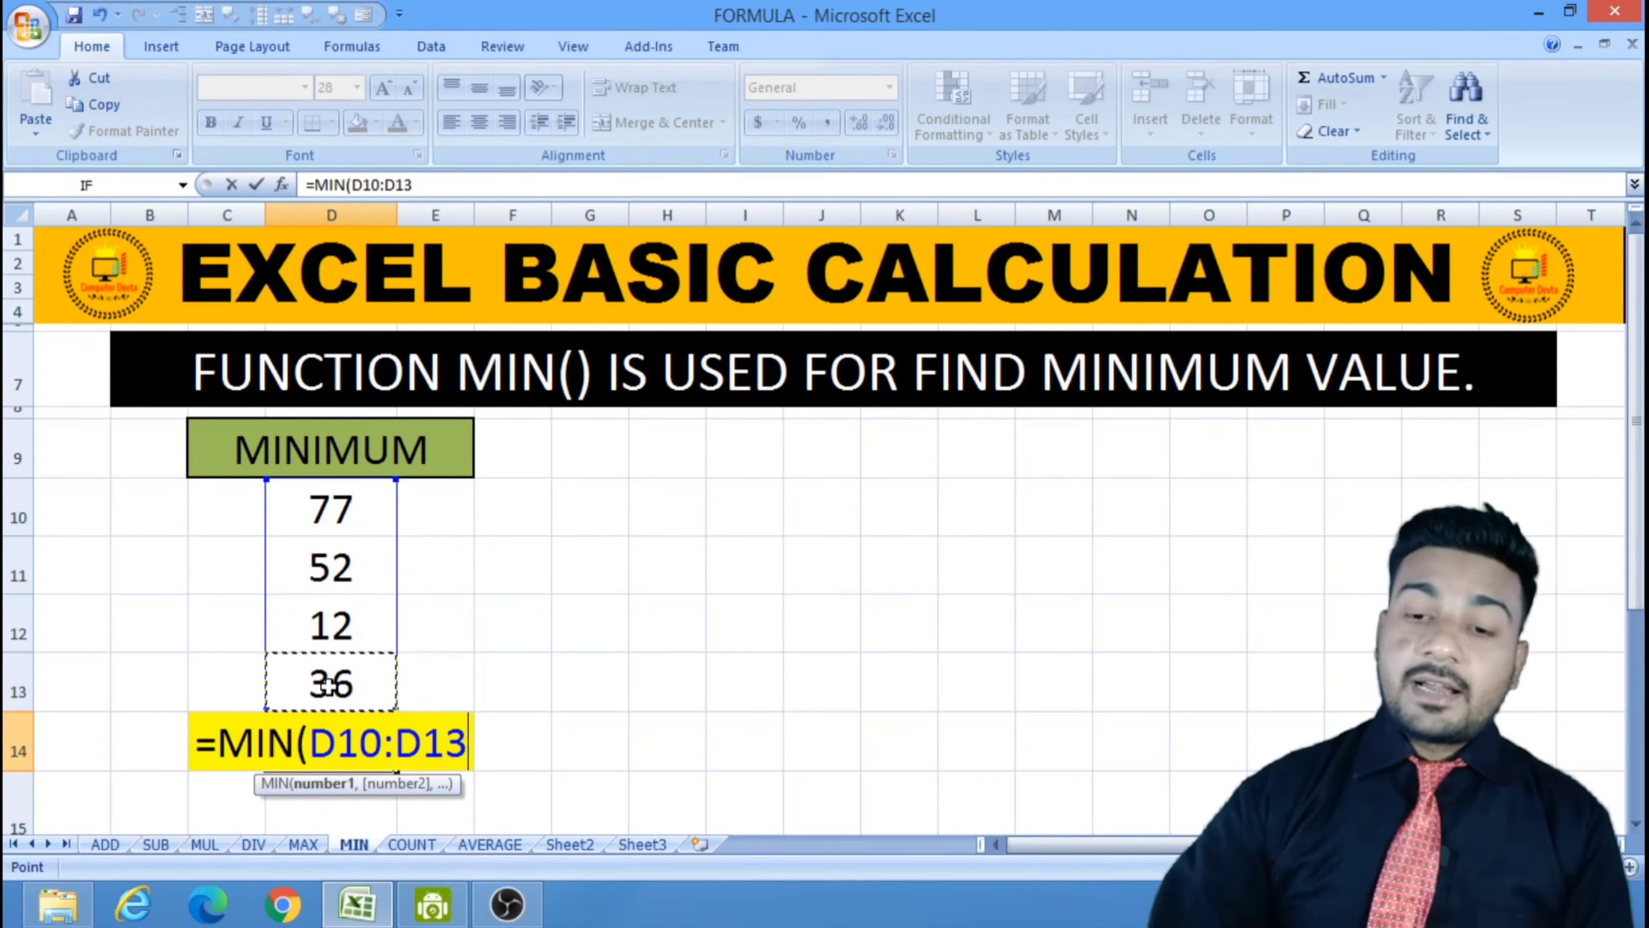
type(")")
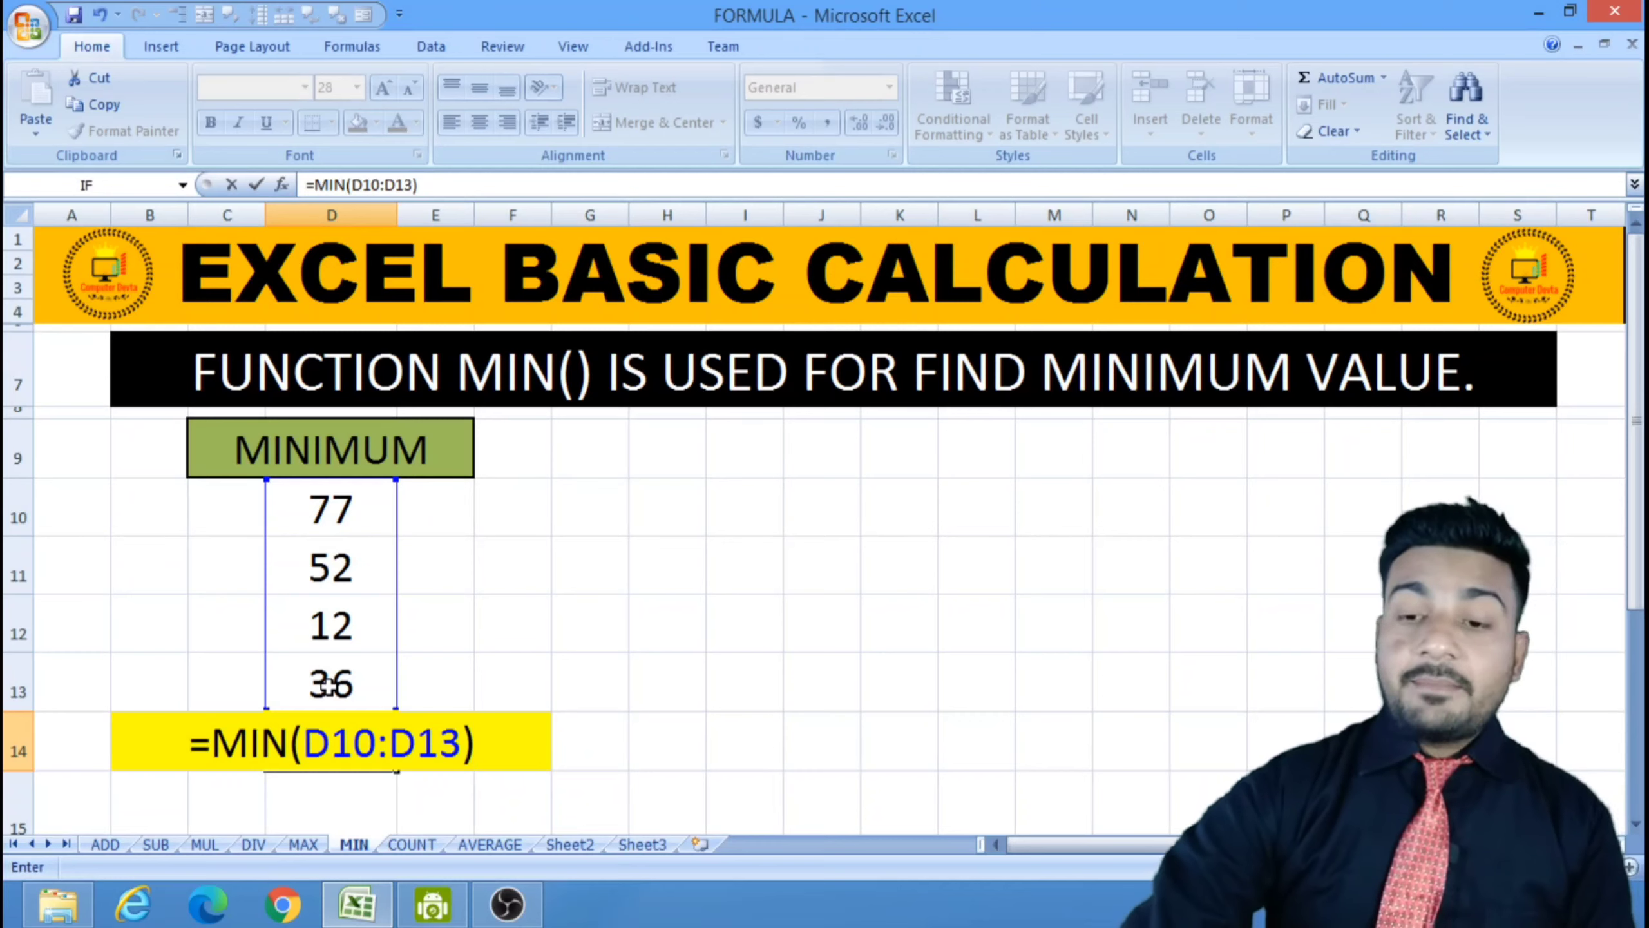
key("Return")
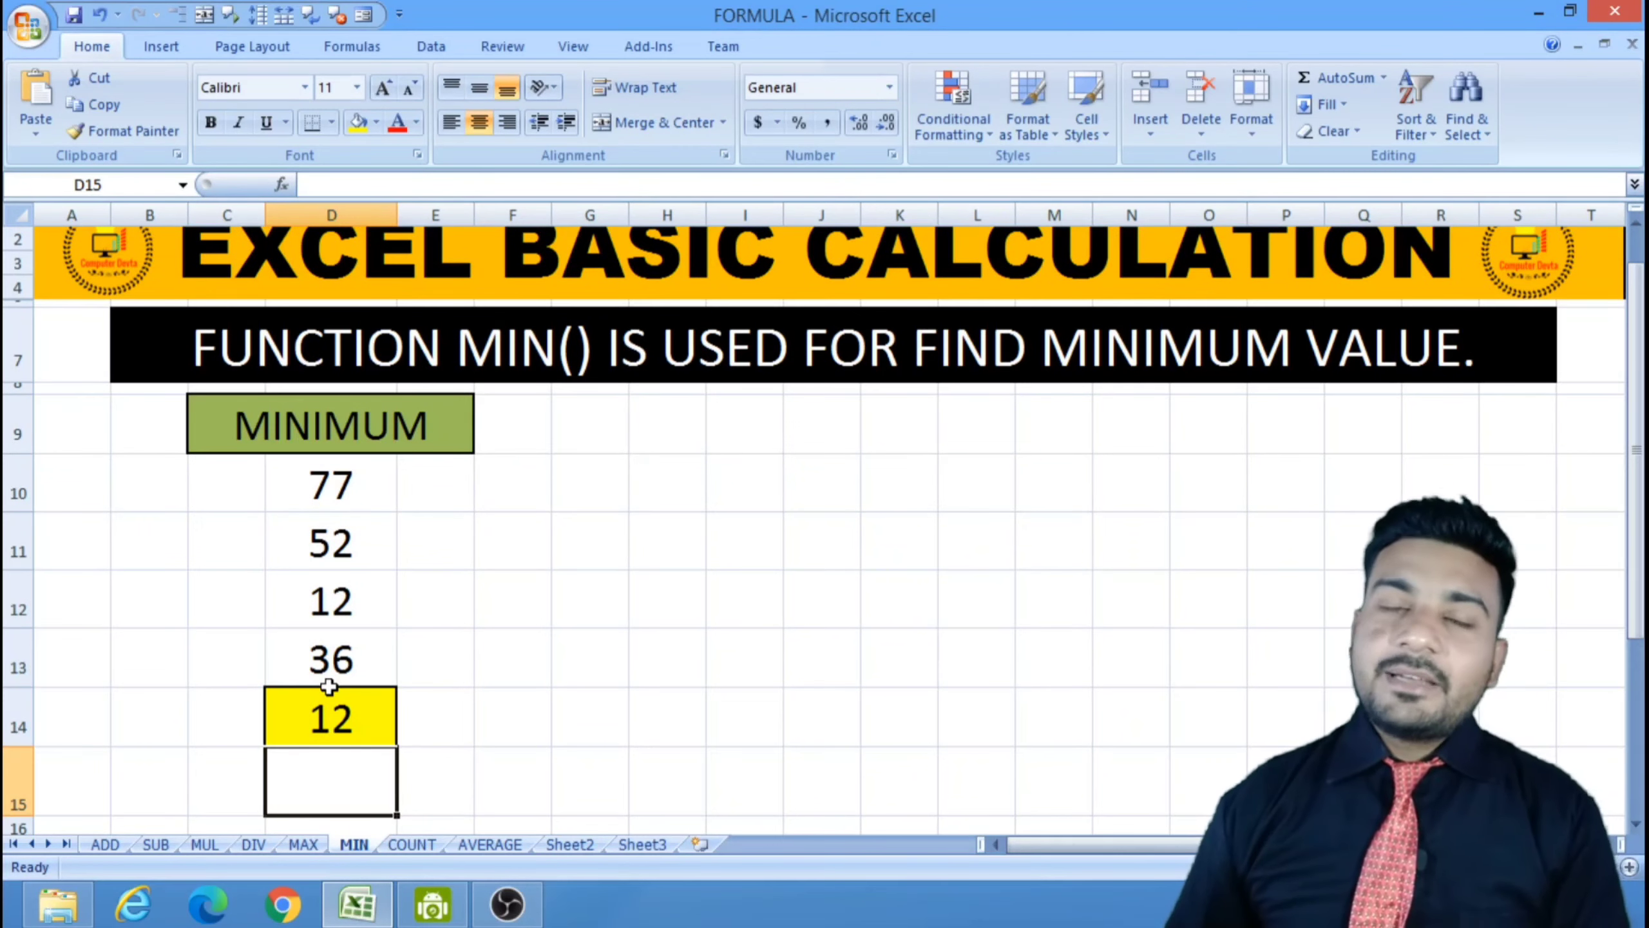
scroll(515, 646, "up", 1)
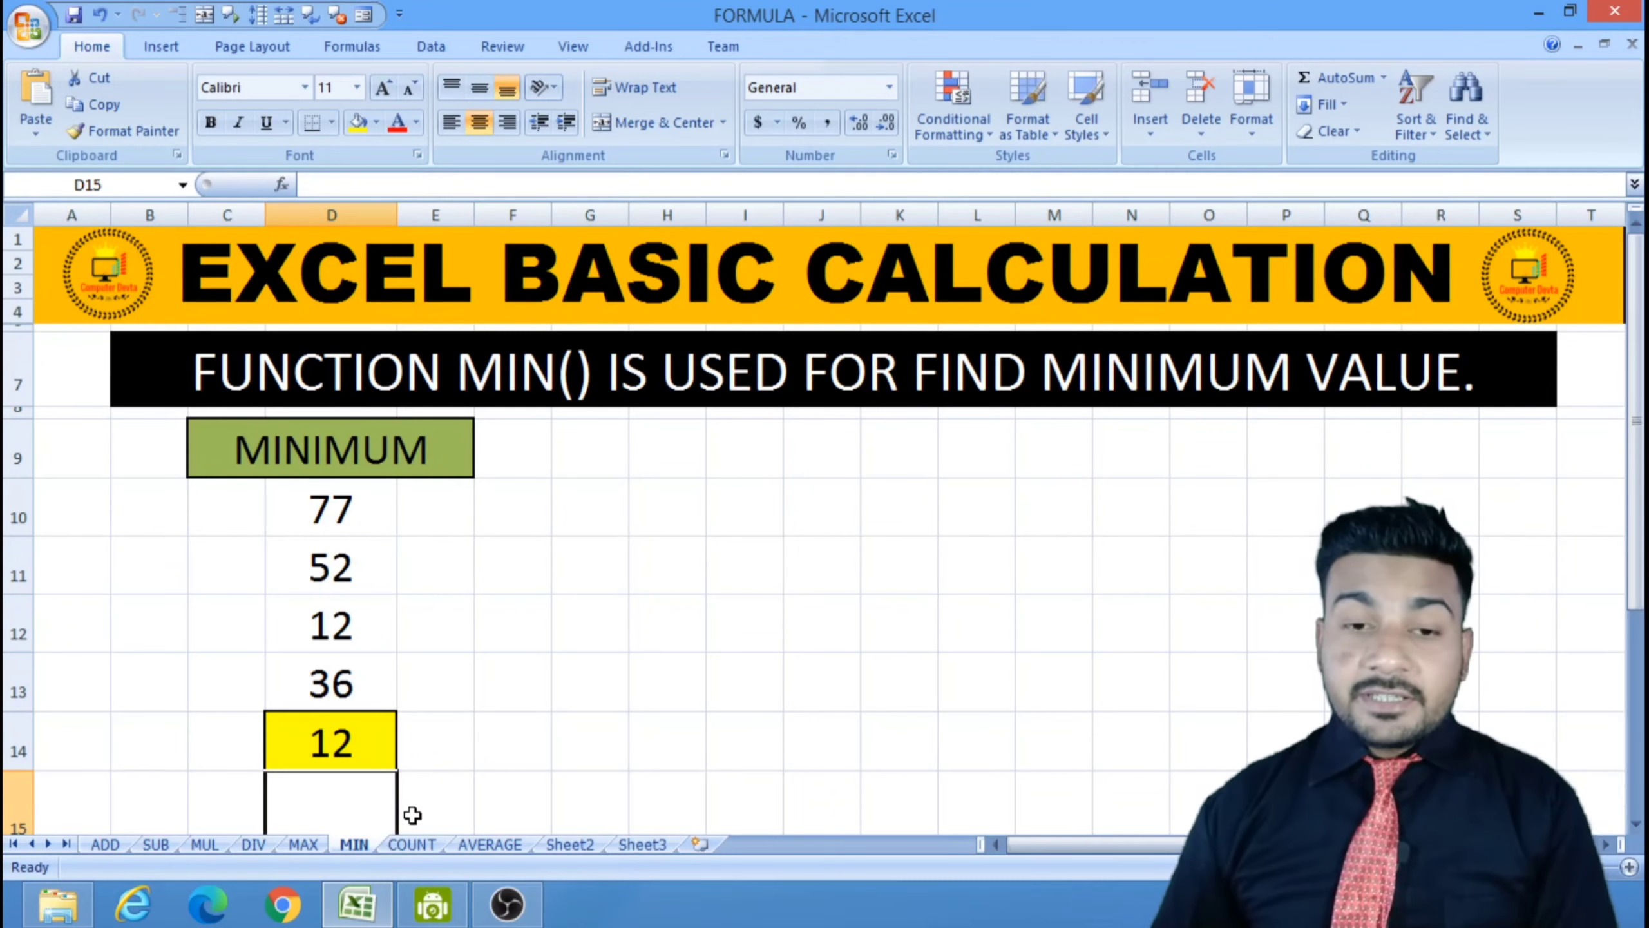
- On the COUNT sheet, enter the formula =COUNT(D10:D13) in the yellow cell D14 to count the values in the list
left_click(416, 845)
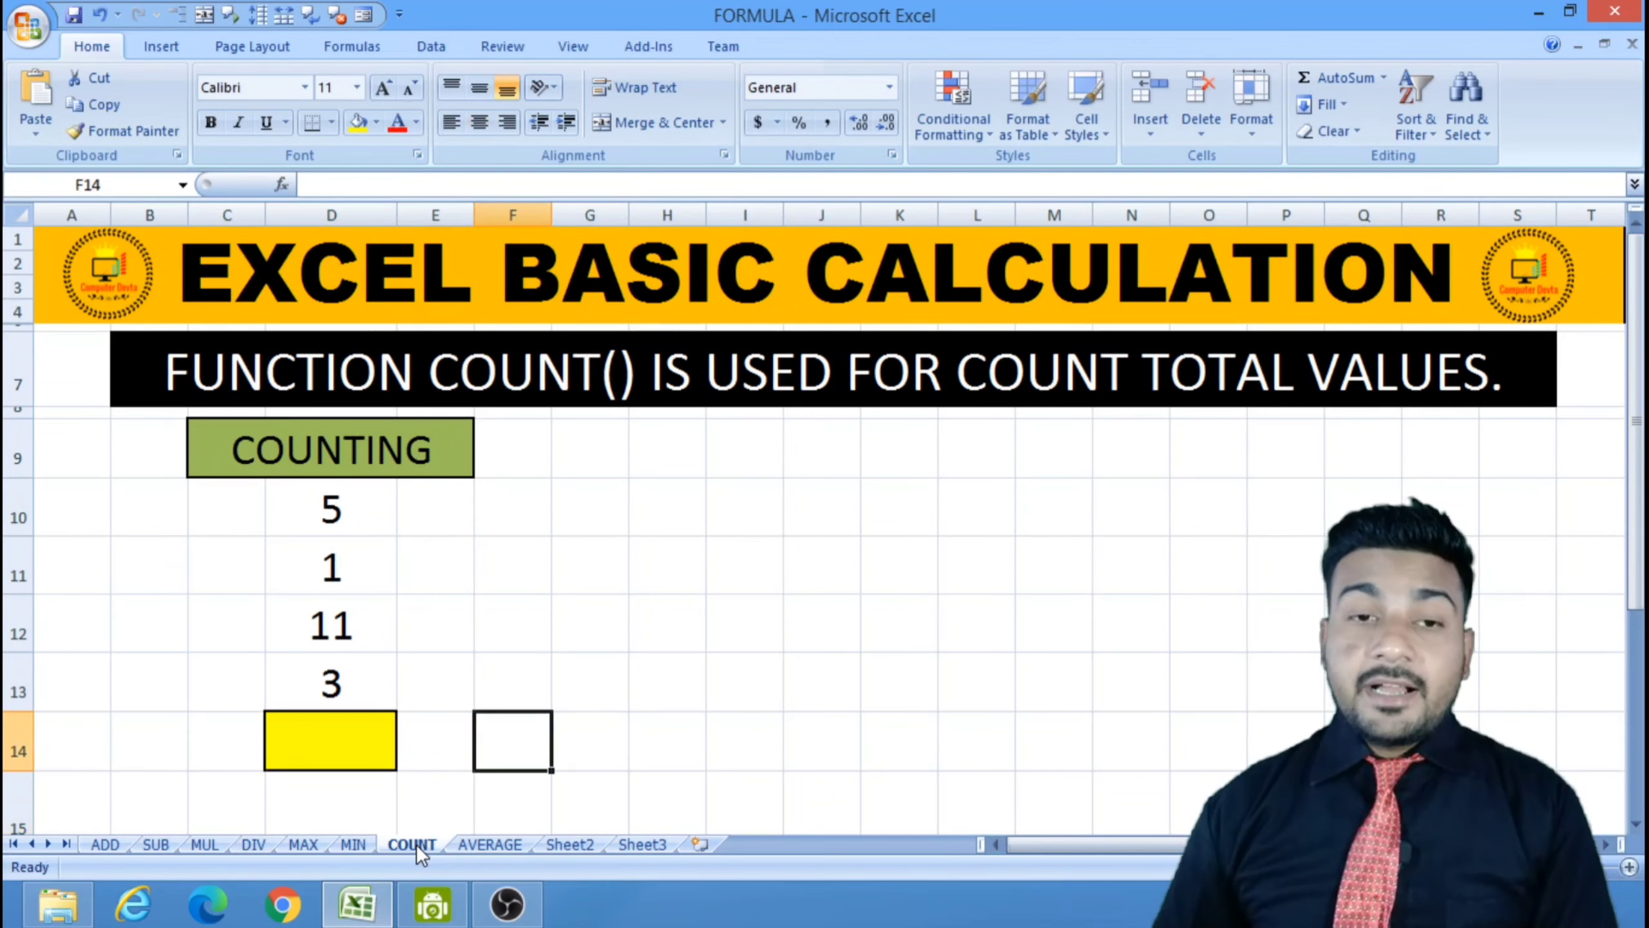
left_click(554, 641)
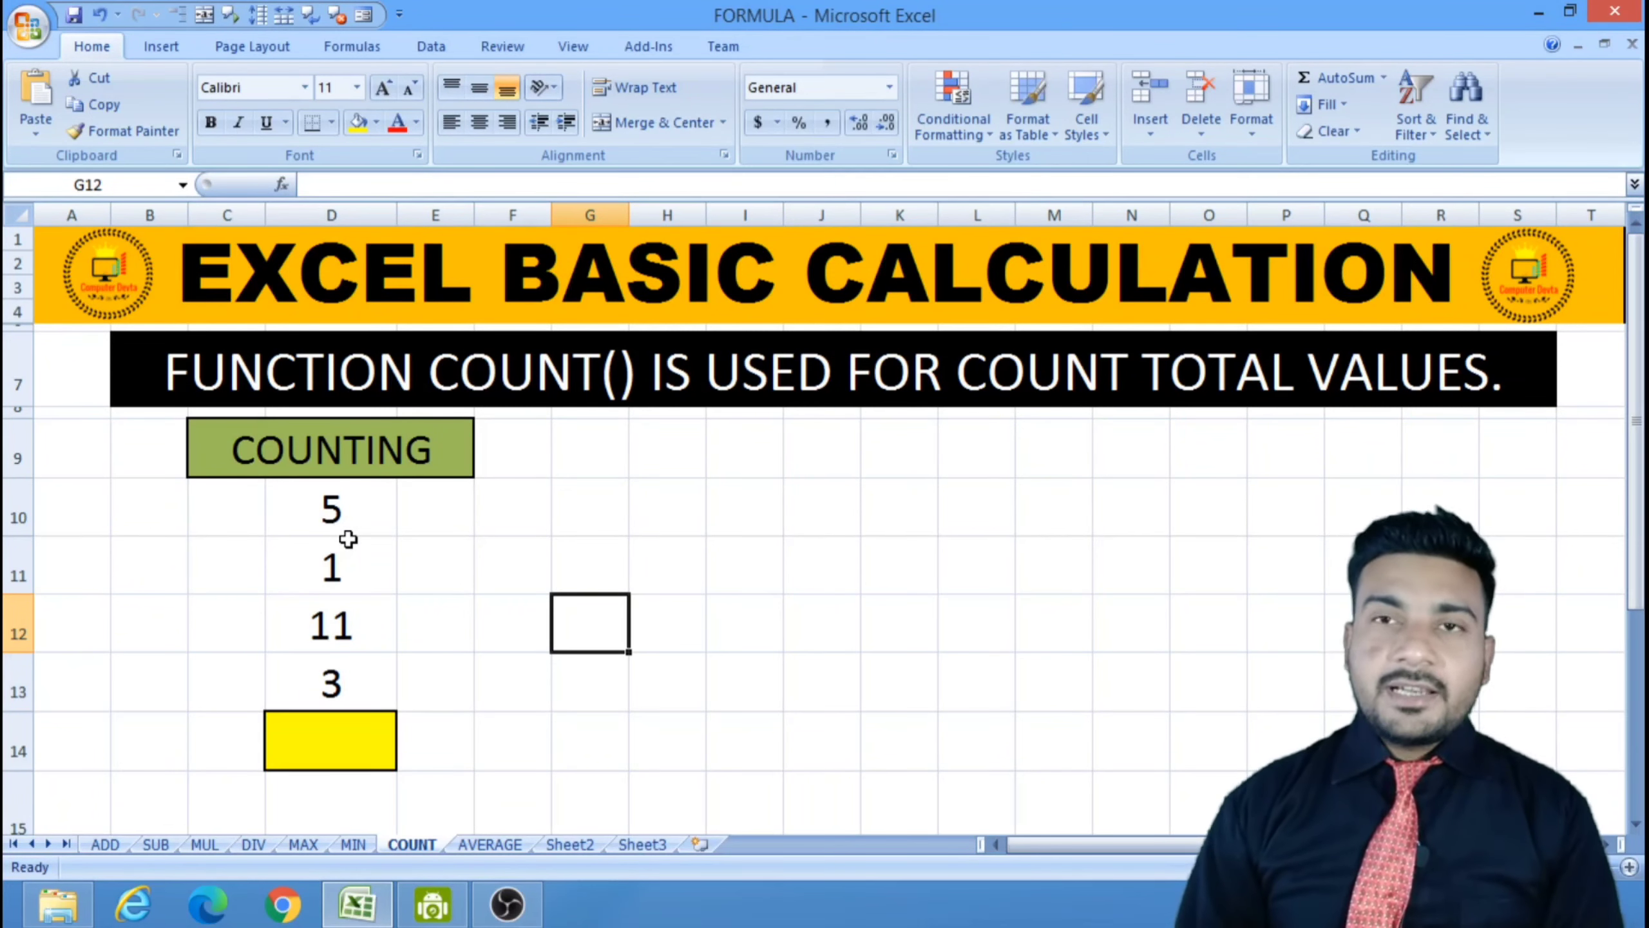
left_click(304, 752)
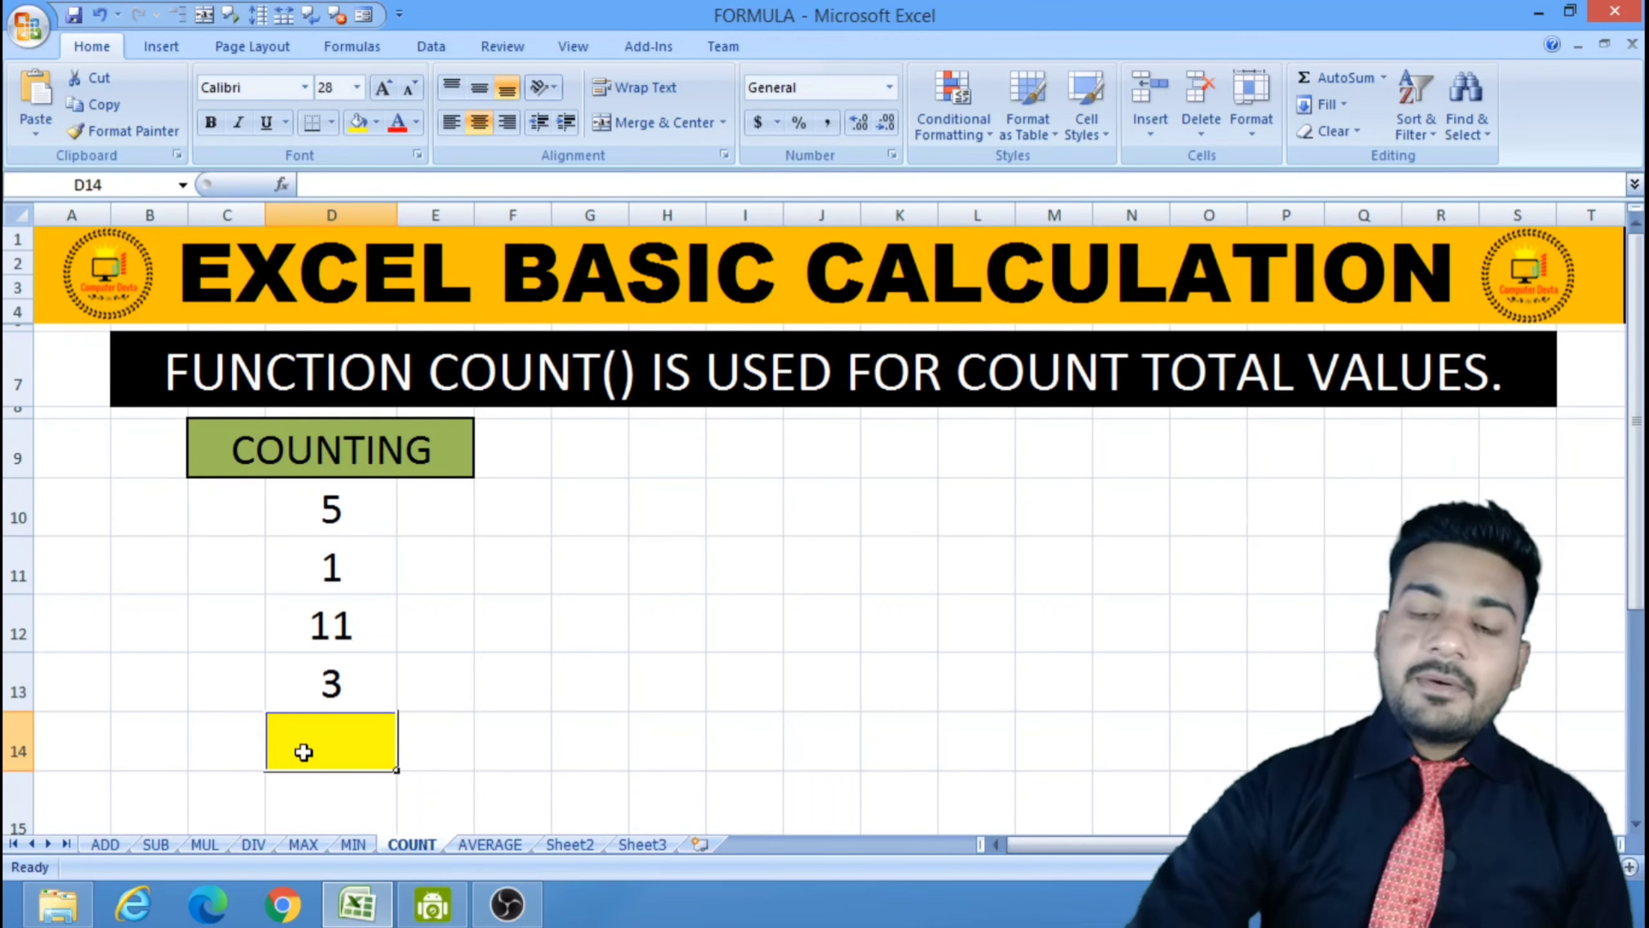
type("=C")
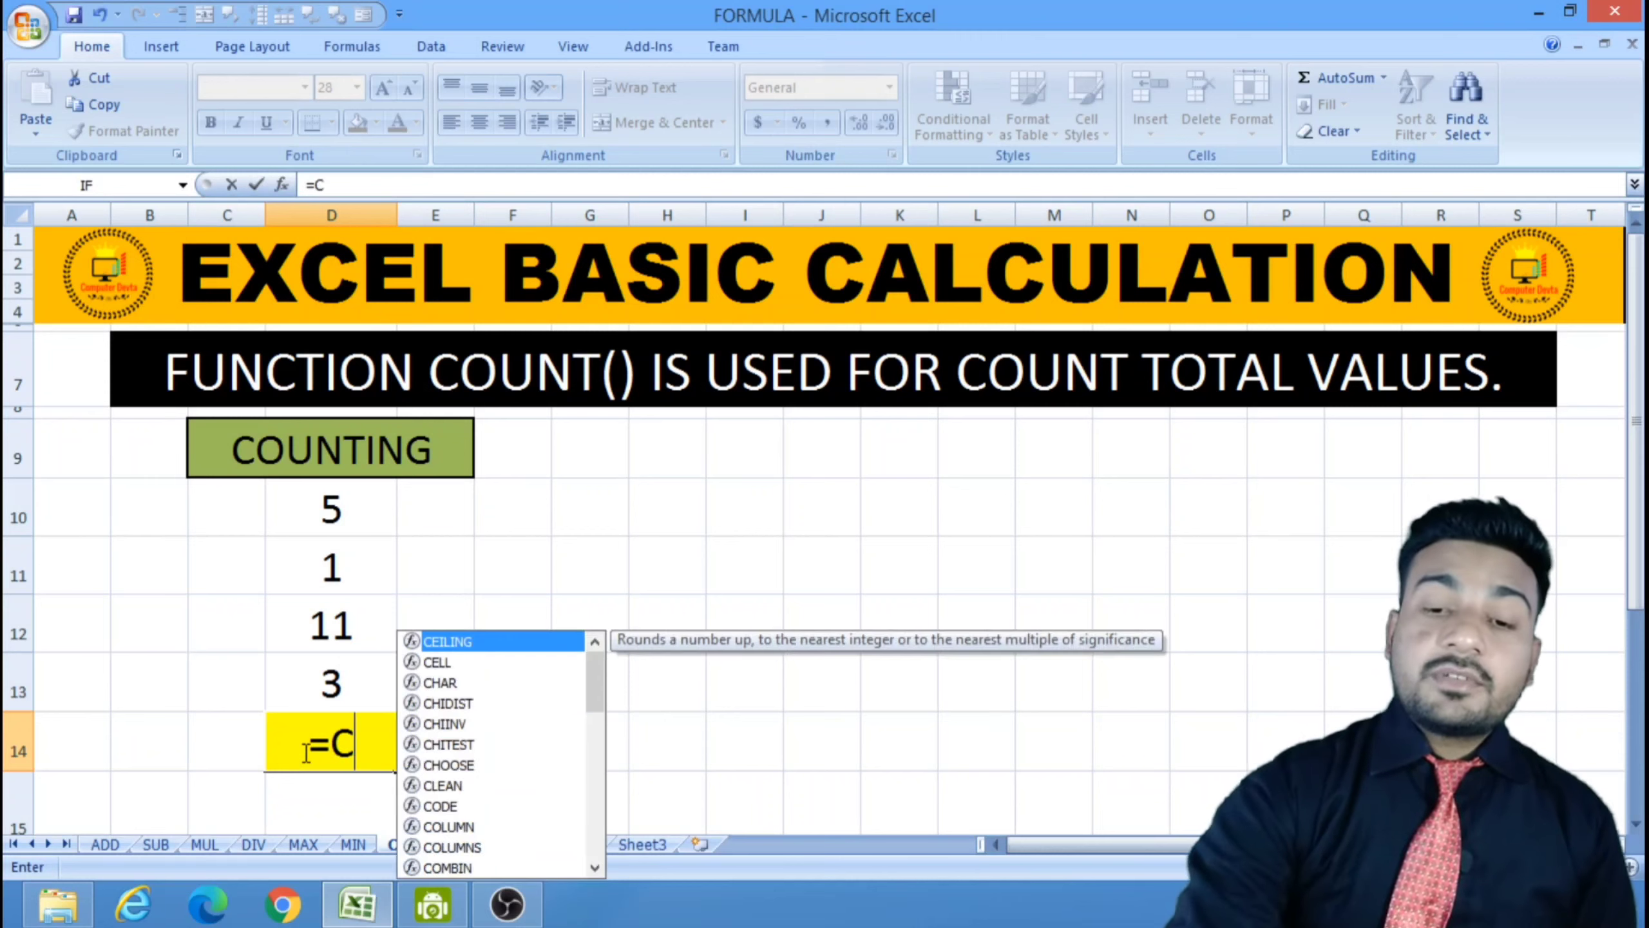
type("OUNT")
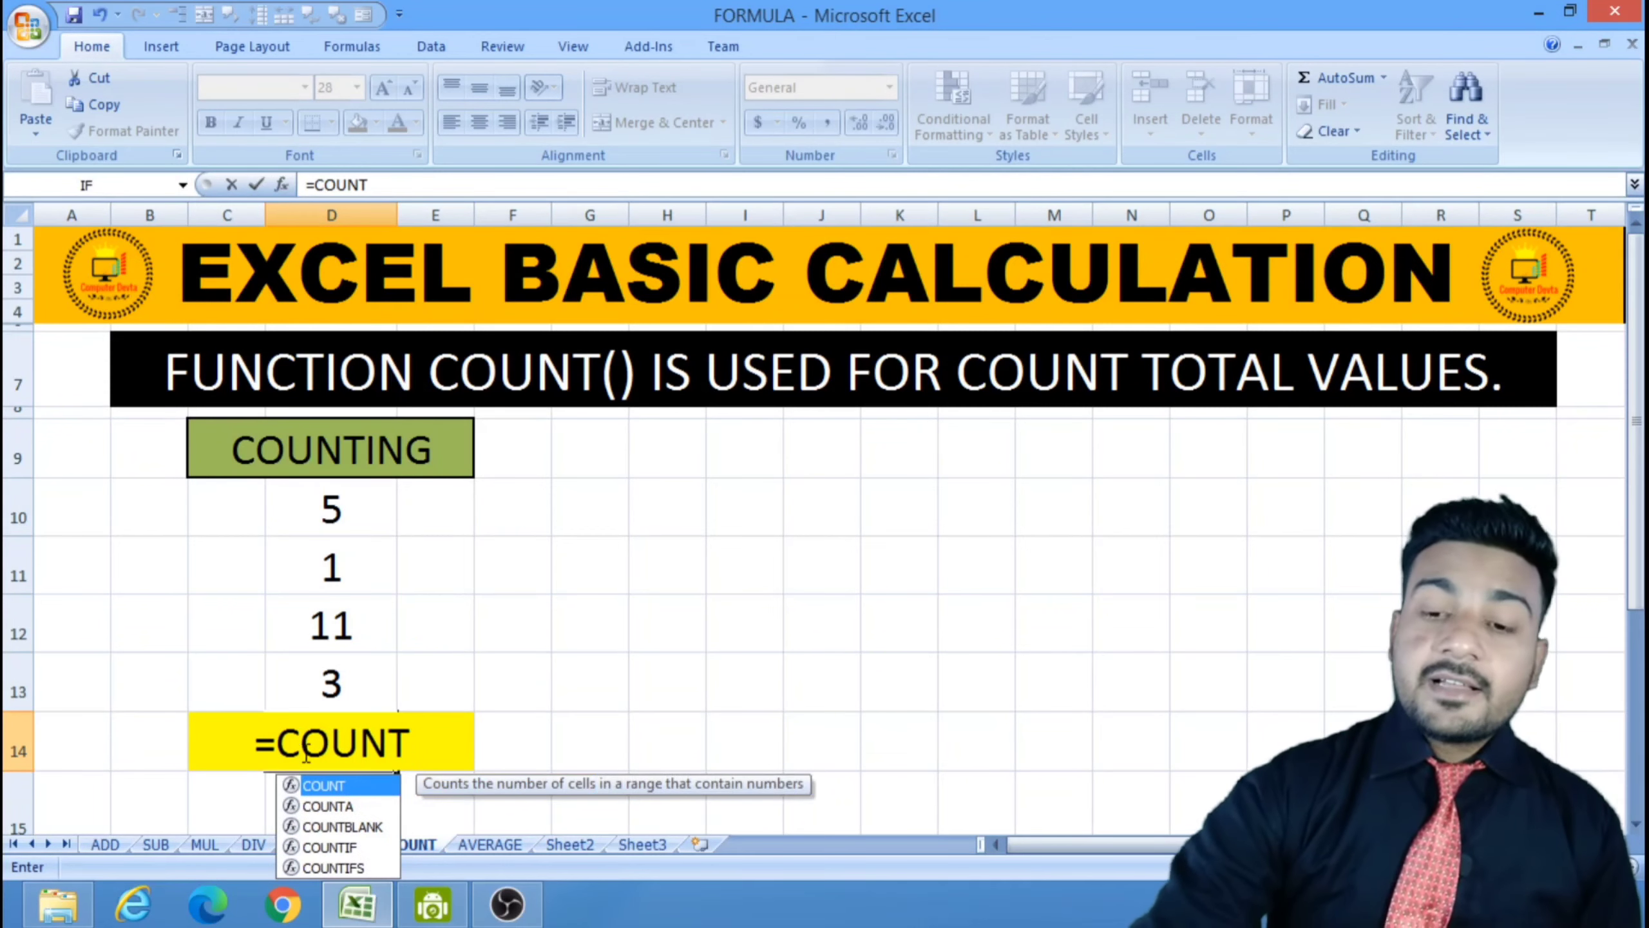
type("(")
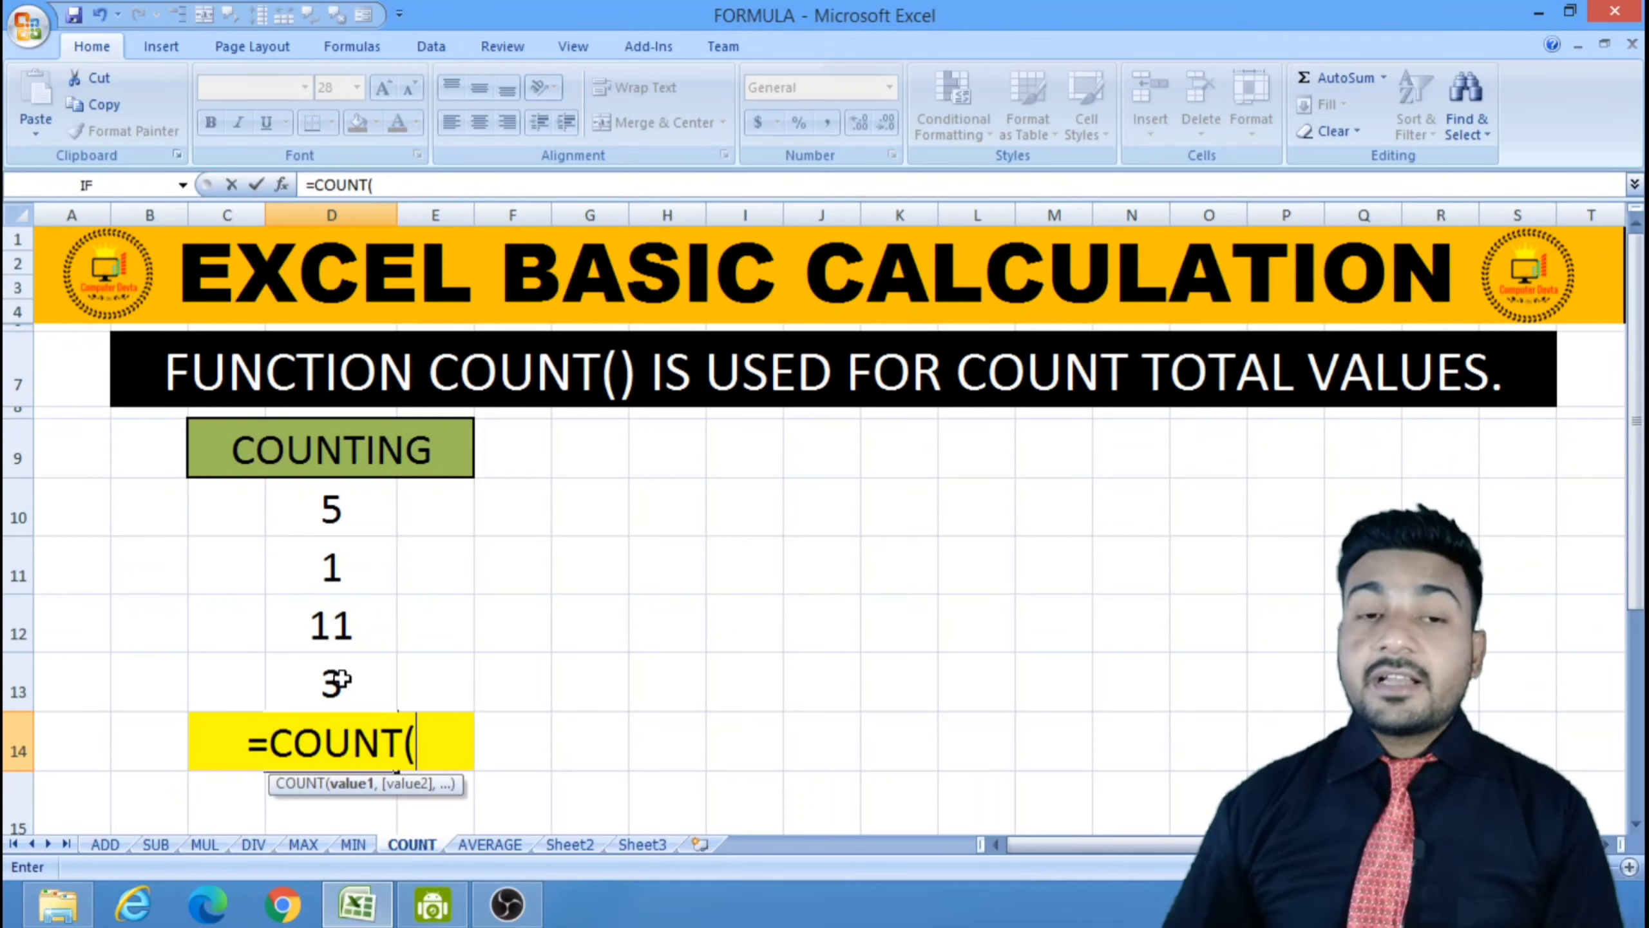
left_click(362, 514)
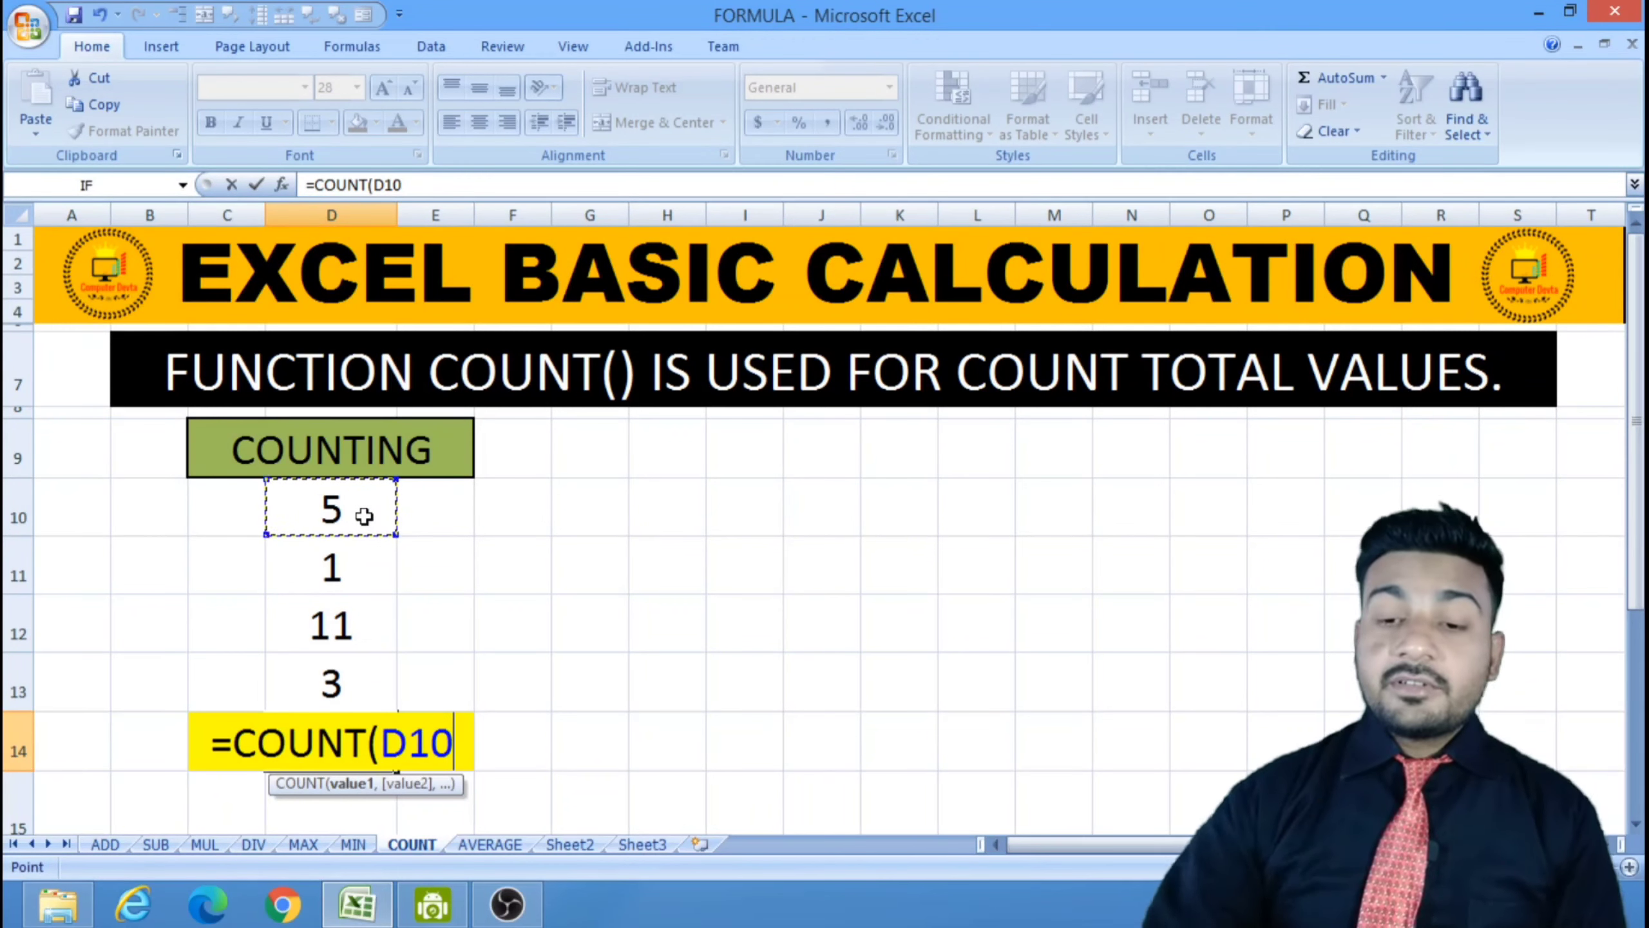
type(":")
key("BackSpace")
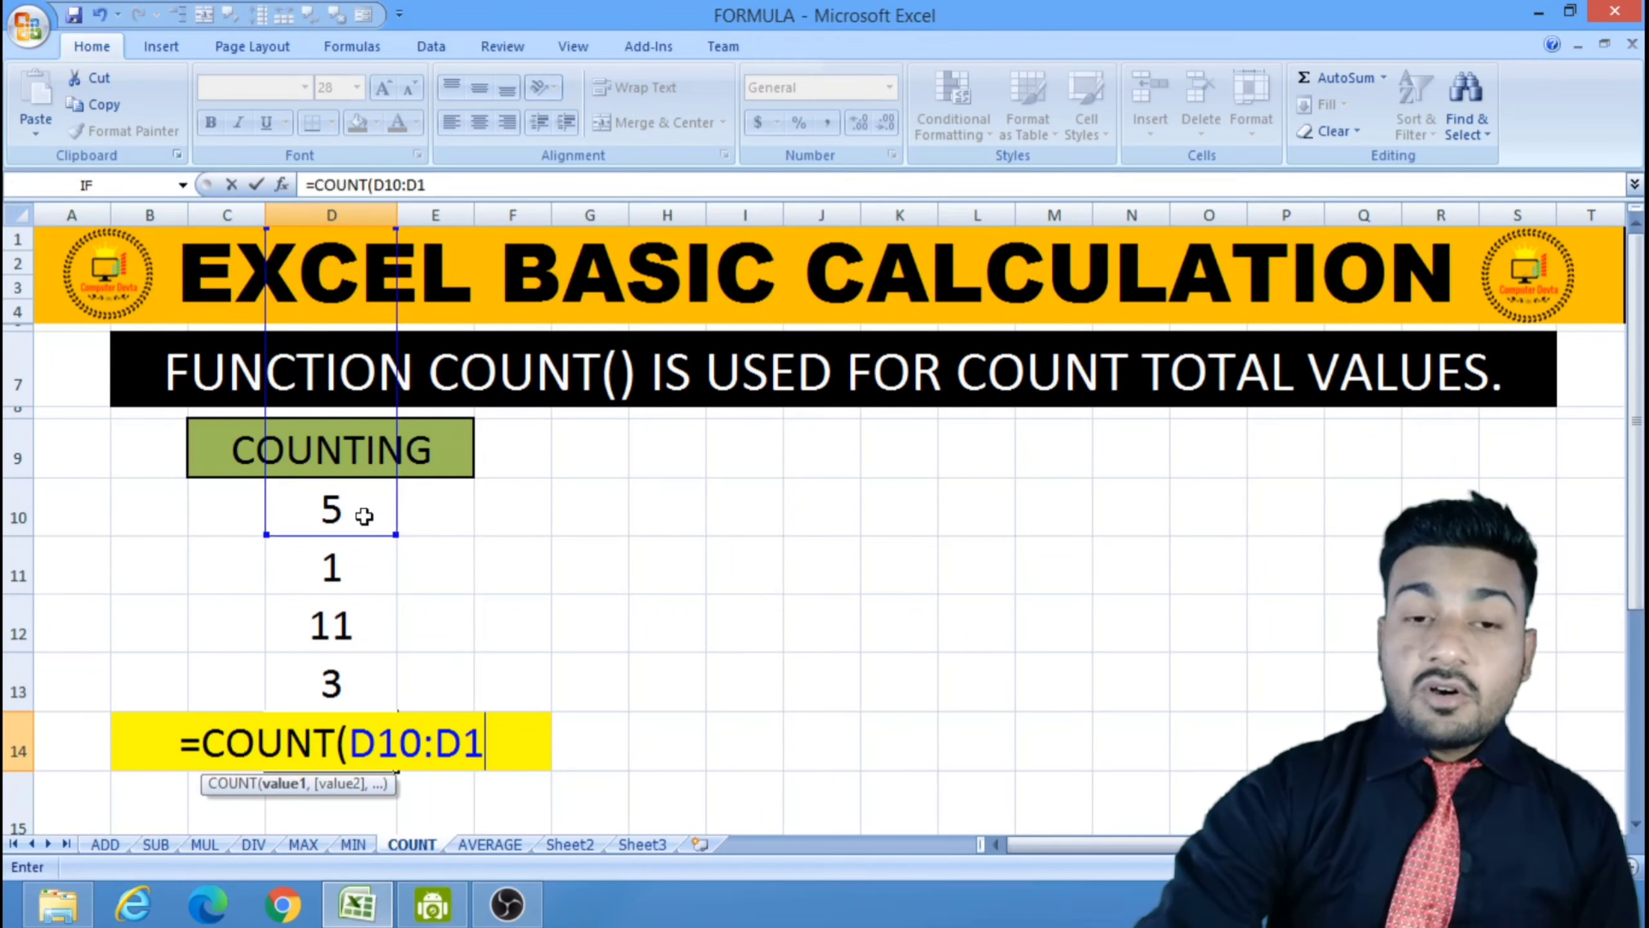
key("BackSpace")
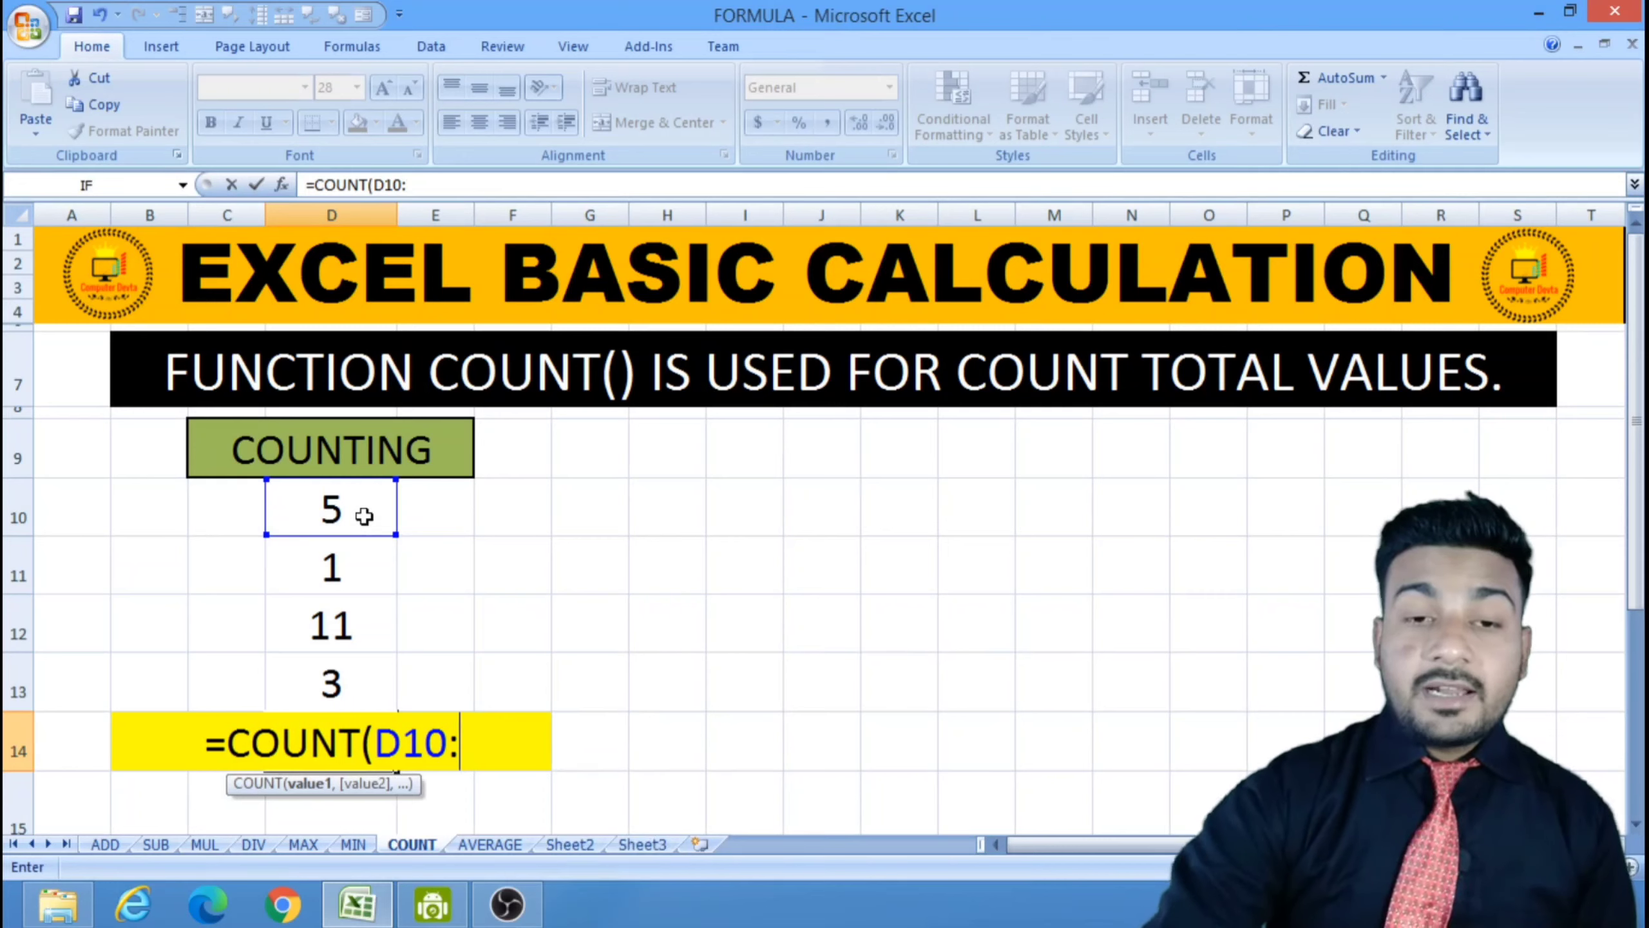
left_click(325, 698)
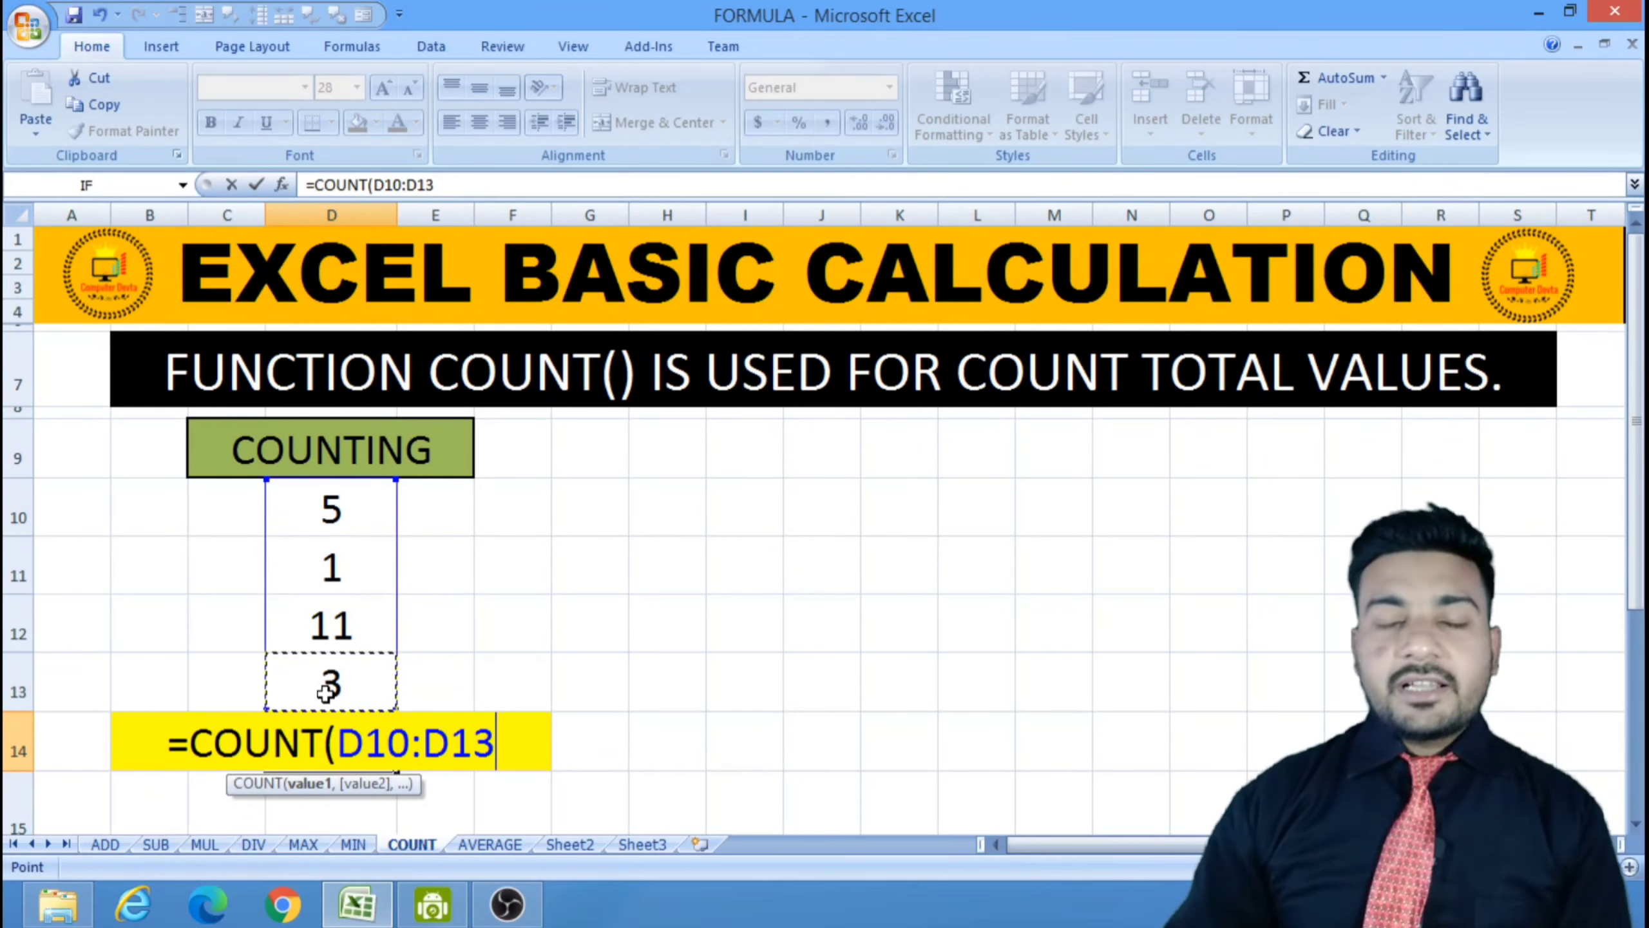
type(")")
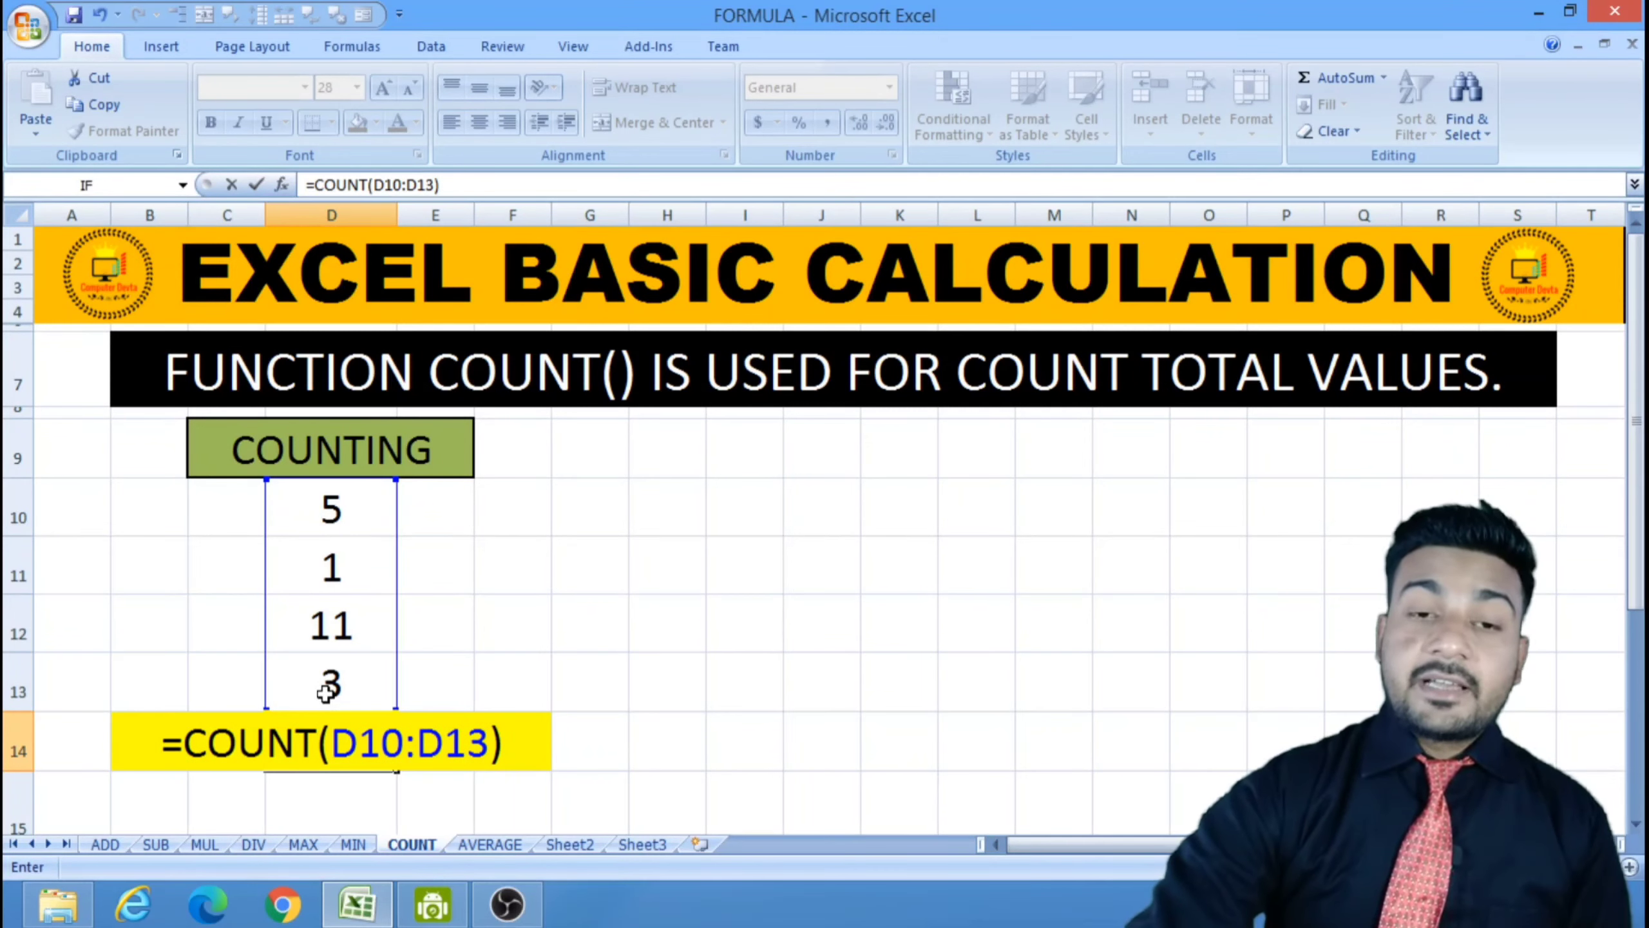
key("Return")
scroll(754, 741, "up", 1)
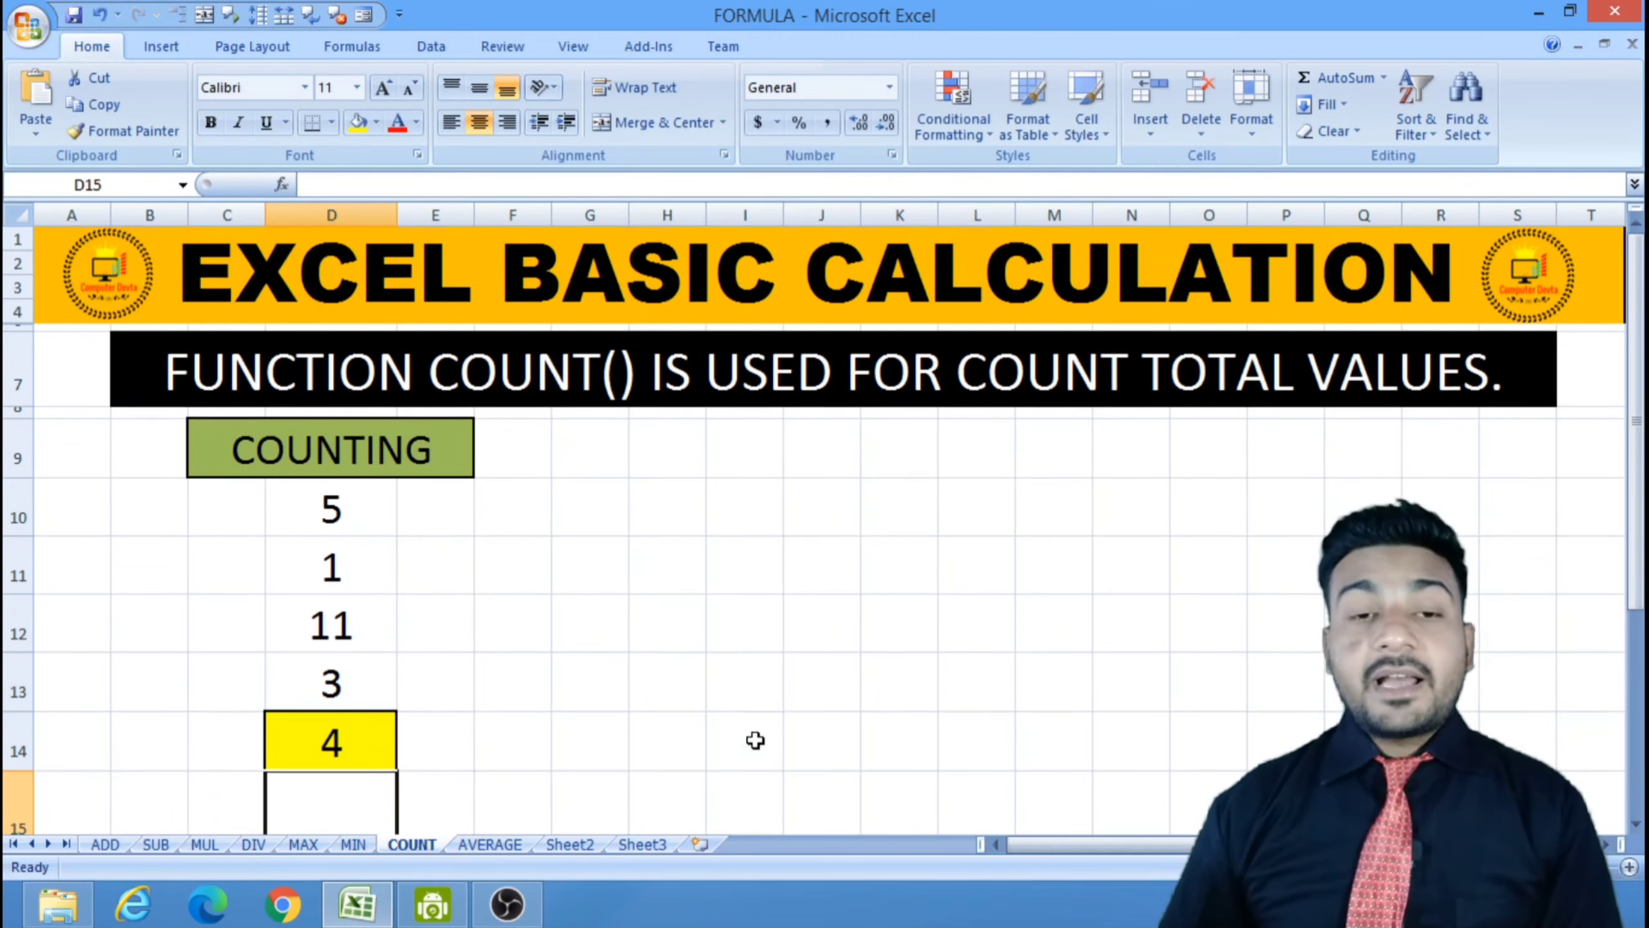
- Review the COUNT formula's result in D14 against each of the values in D10:D13
left_click(718, 741)
left_click(381, 742)
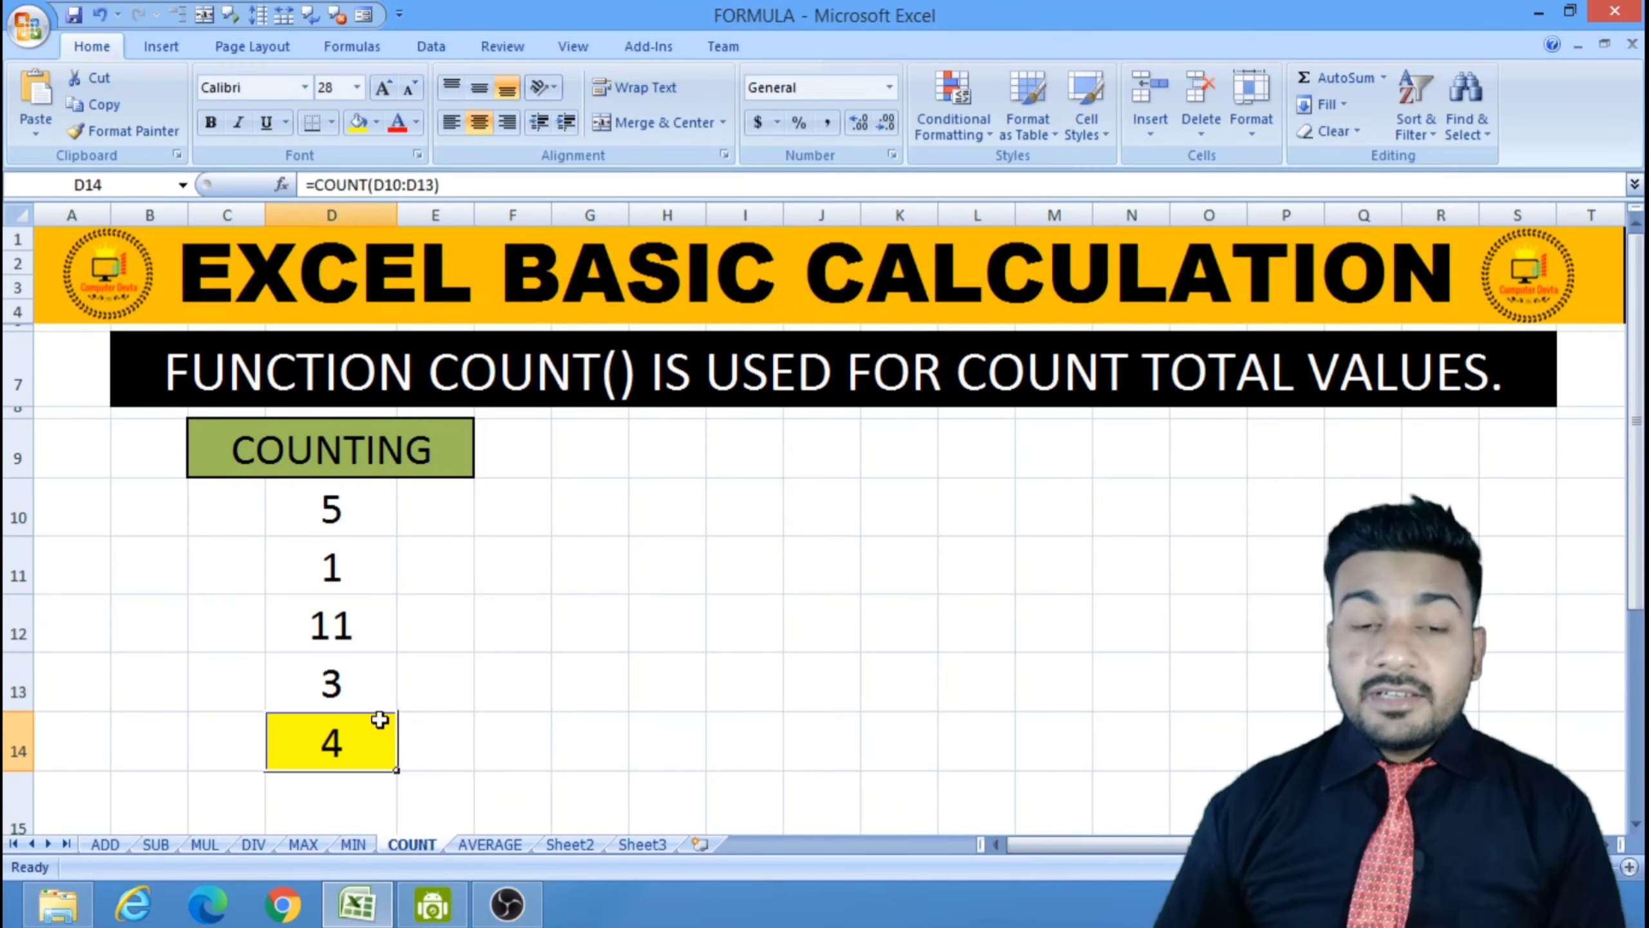
left_click(351, 517)
left_click(358, 564)
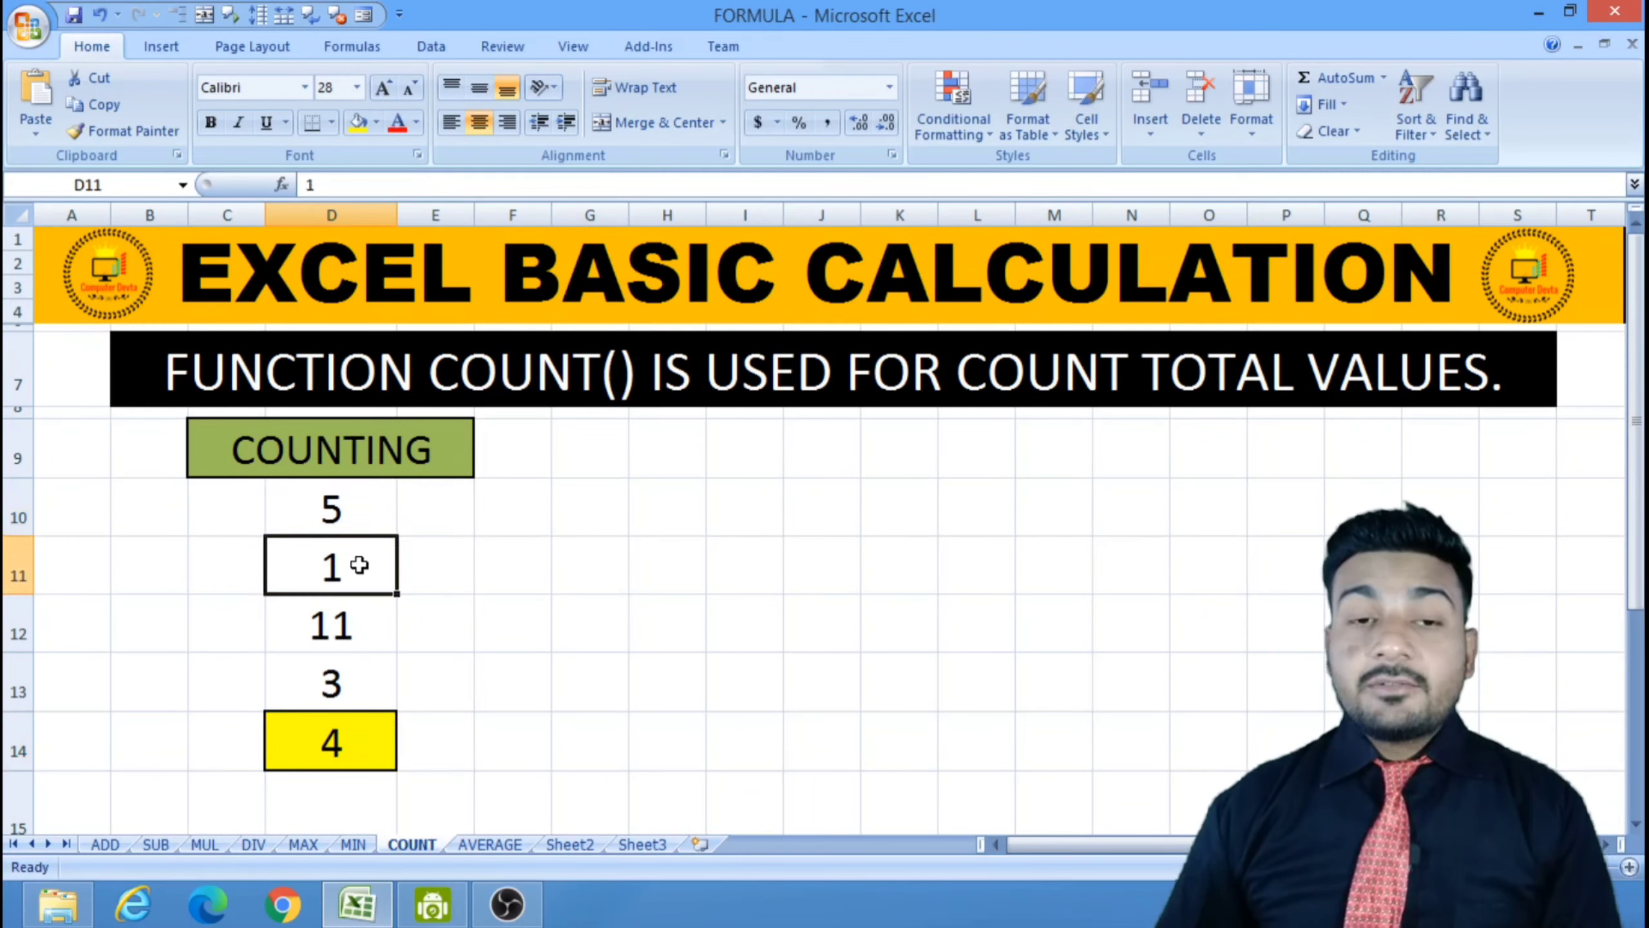
left_click(361, 614)
left_click(357, 677)
left_click(657, 721)
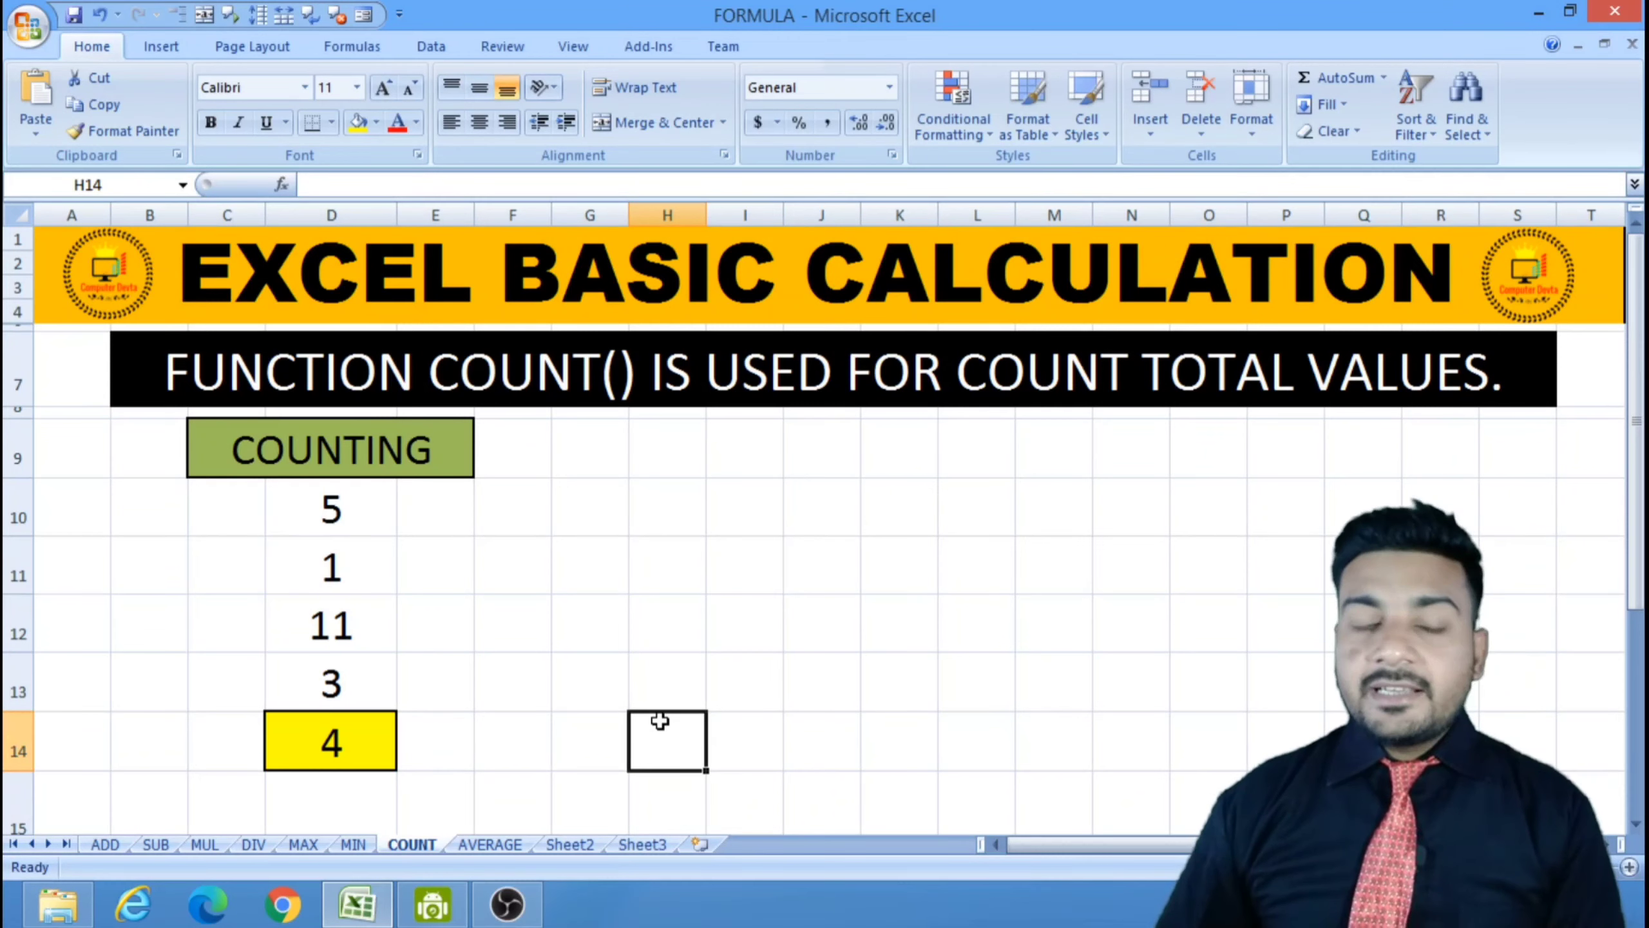
- On the AVERAGE sheet, enter the formula =AVERAGE(D10:D13) in the yellow cell D14 to average the four numbers
left_click(500, 838)
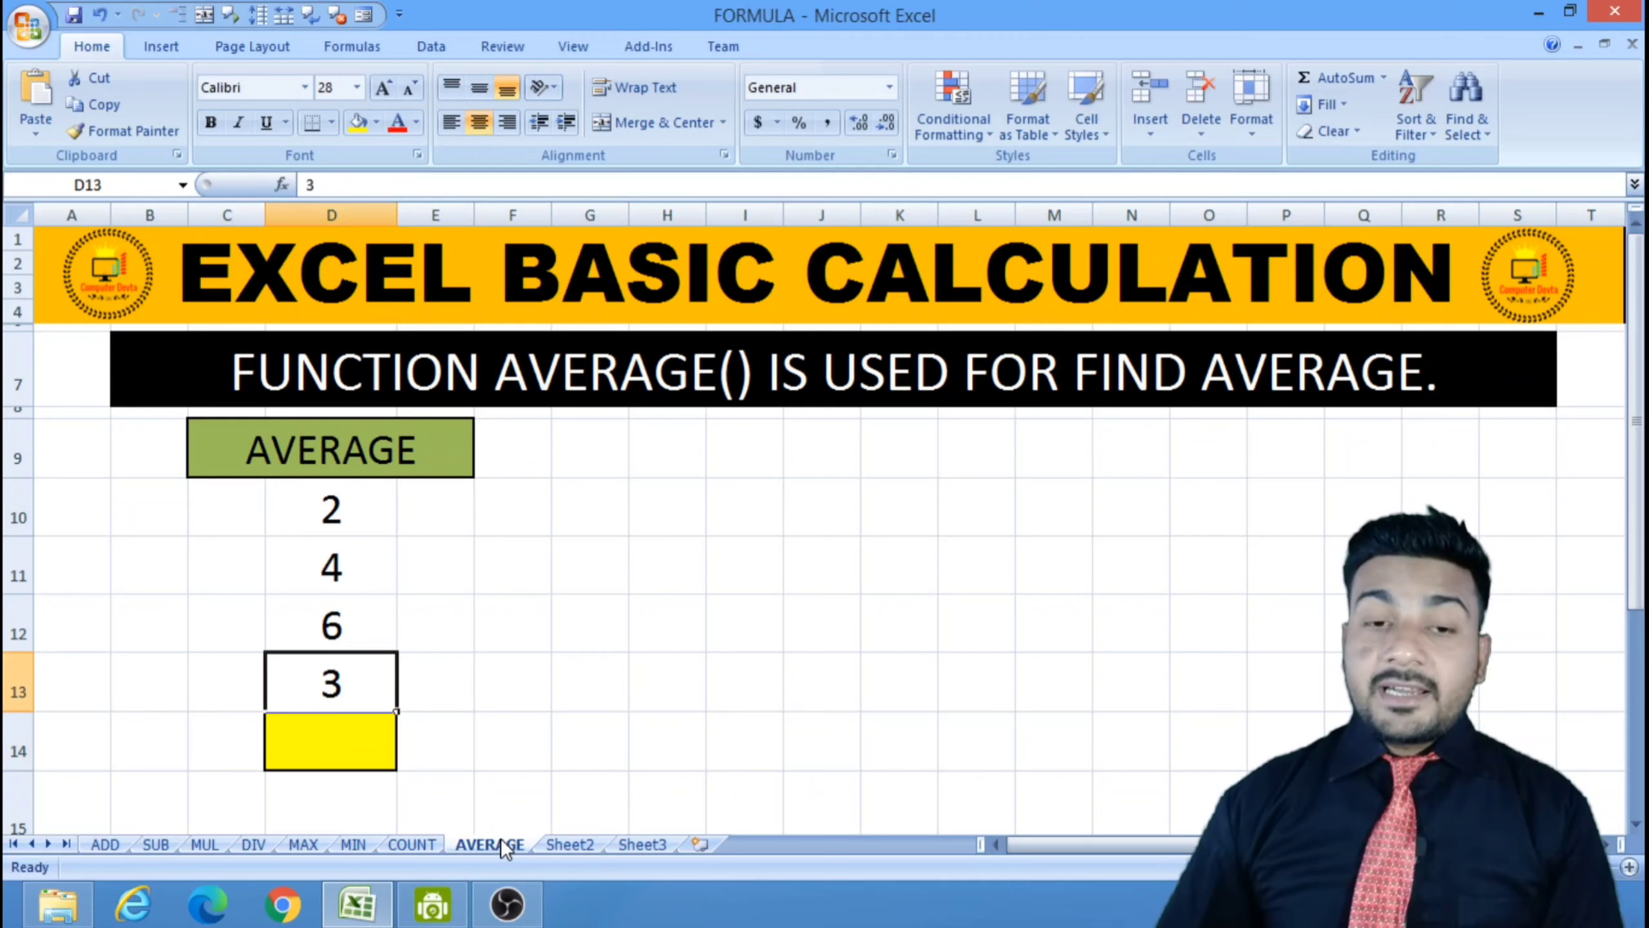
left_click(577, 687)
left_click(320, 742)
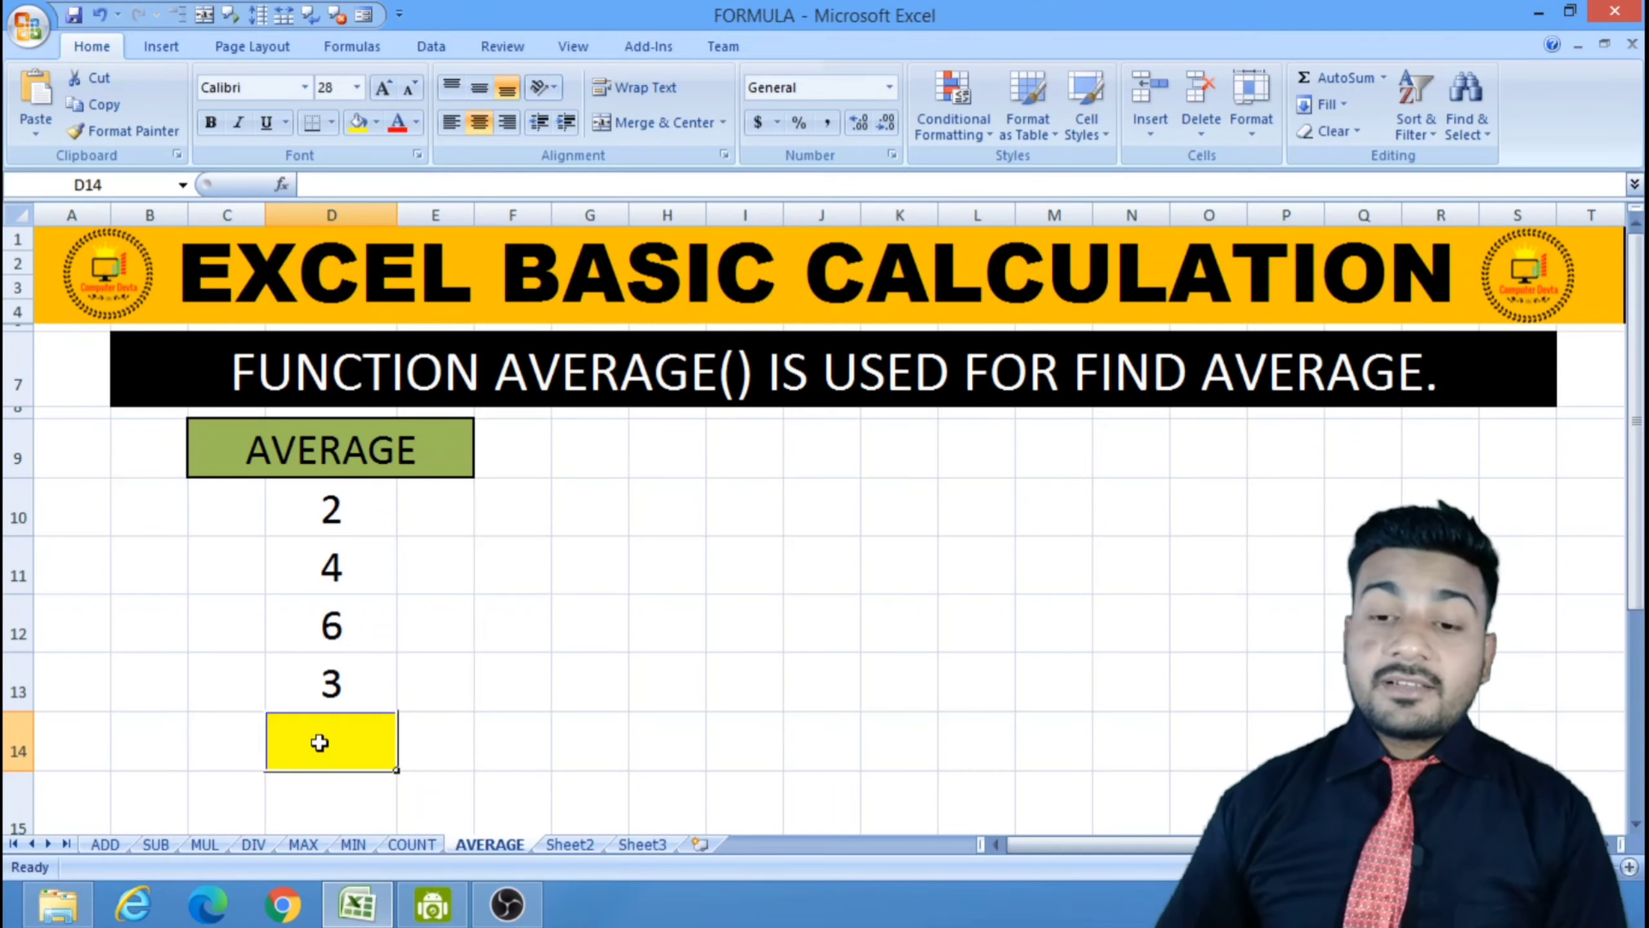
type("=")
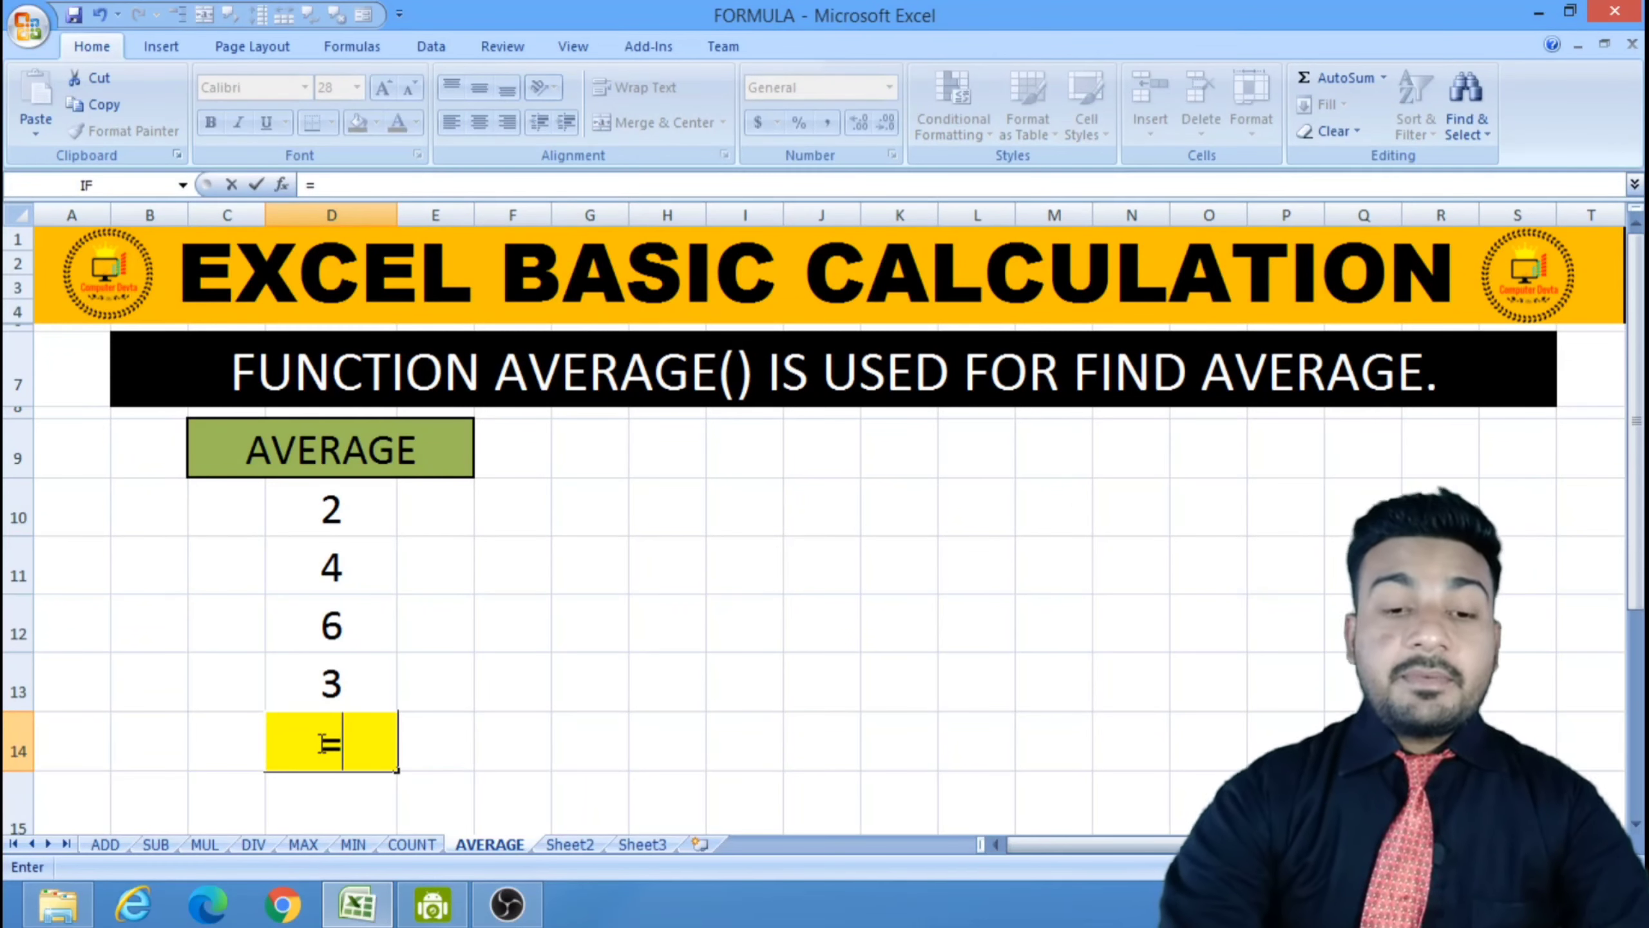
type("AV")
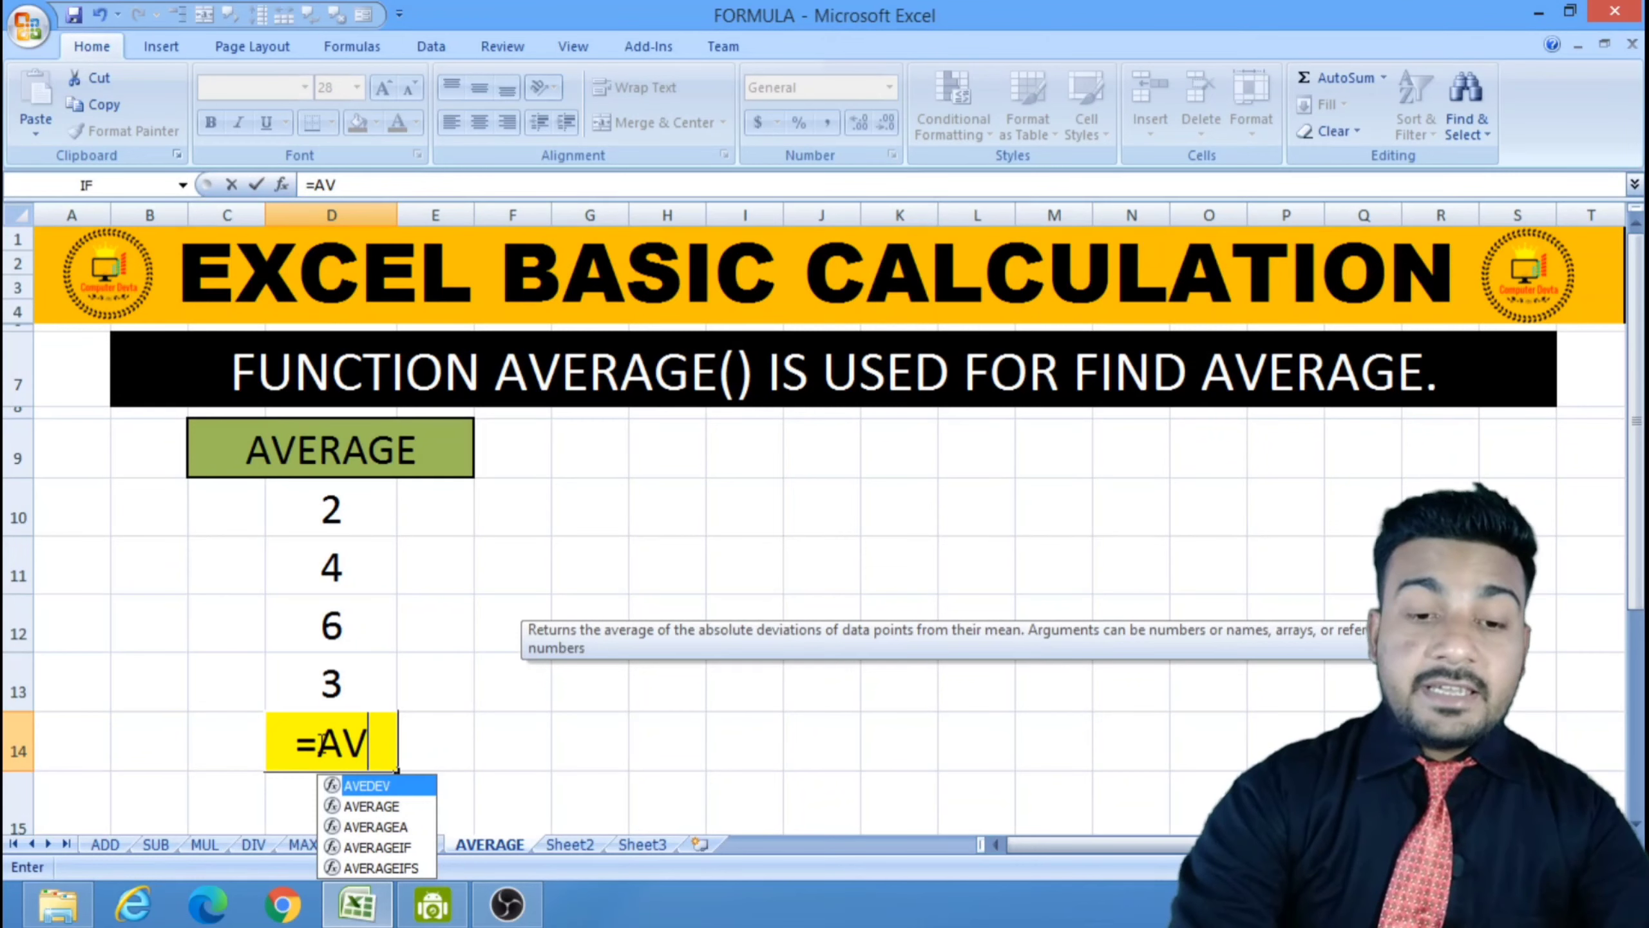
type("ERA")
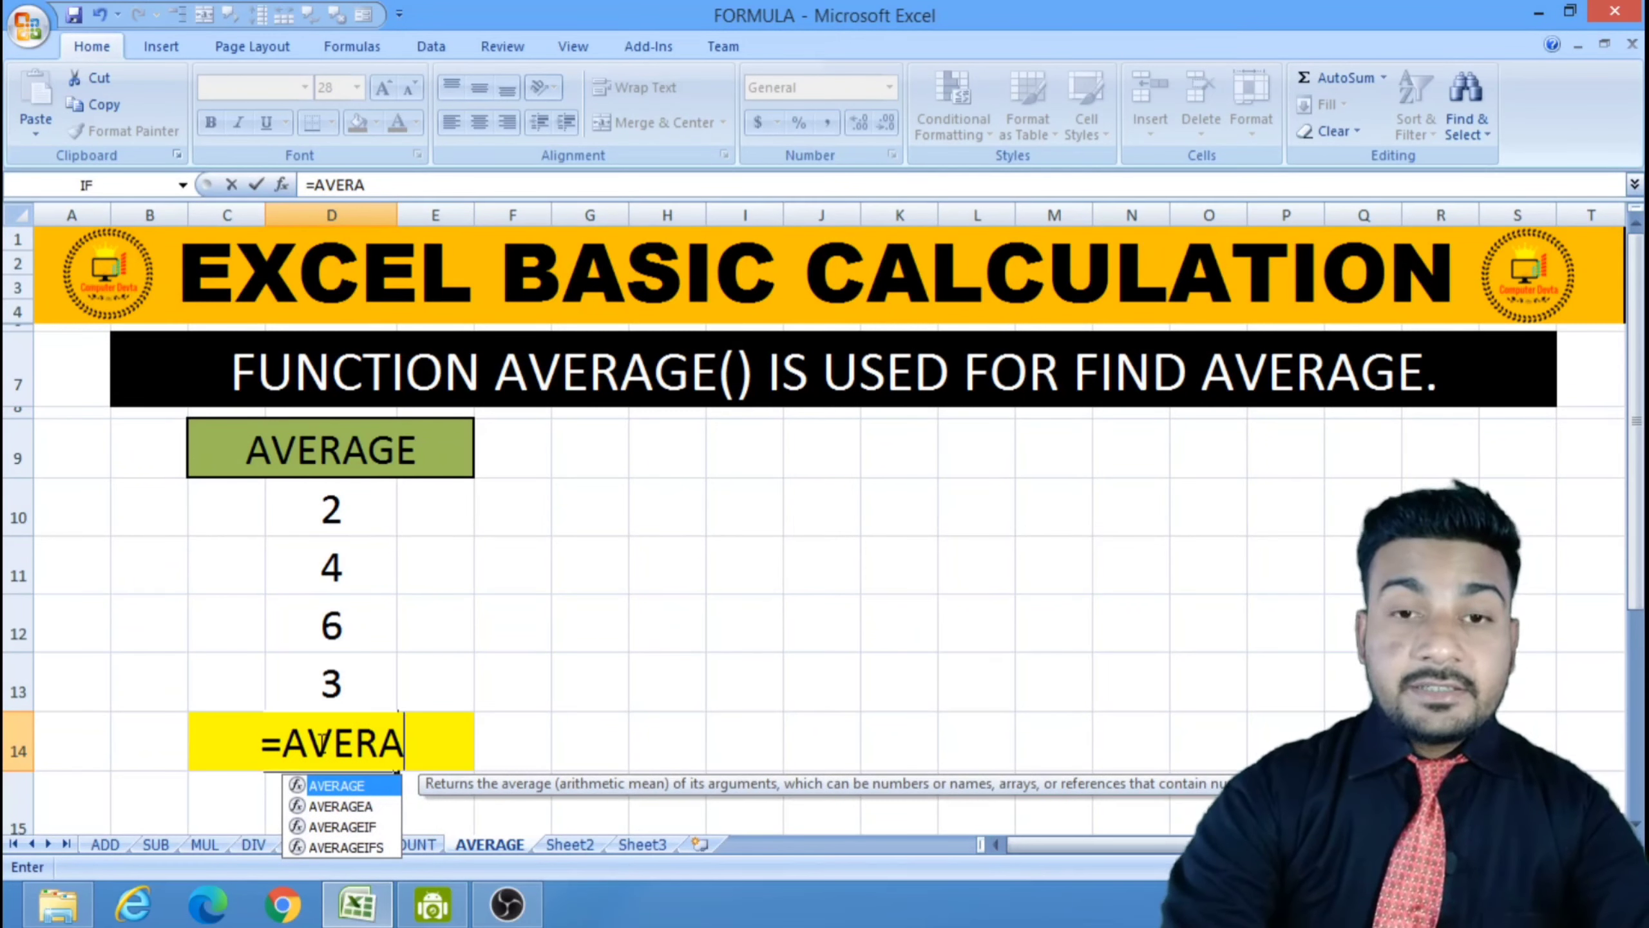
type("GE(")
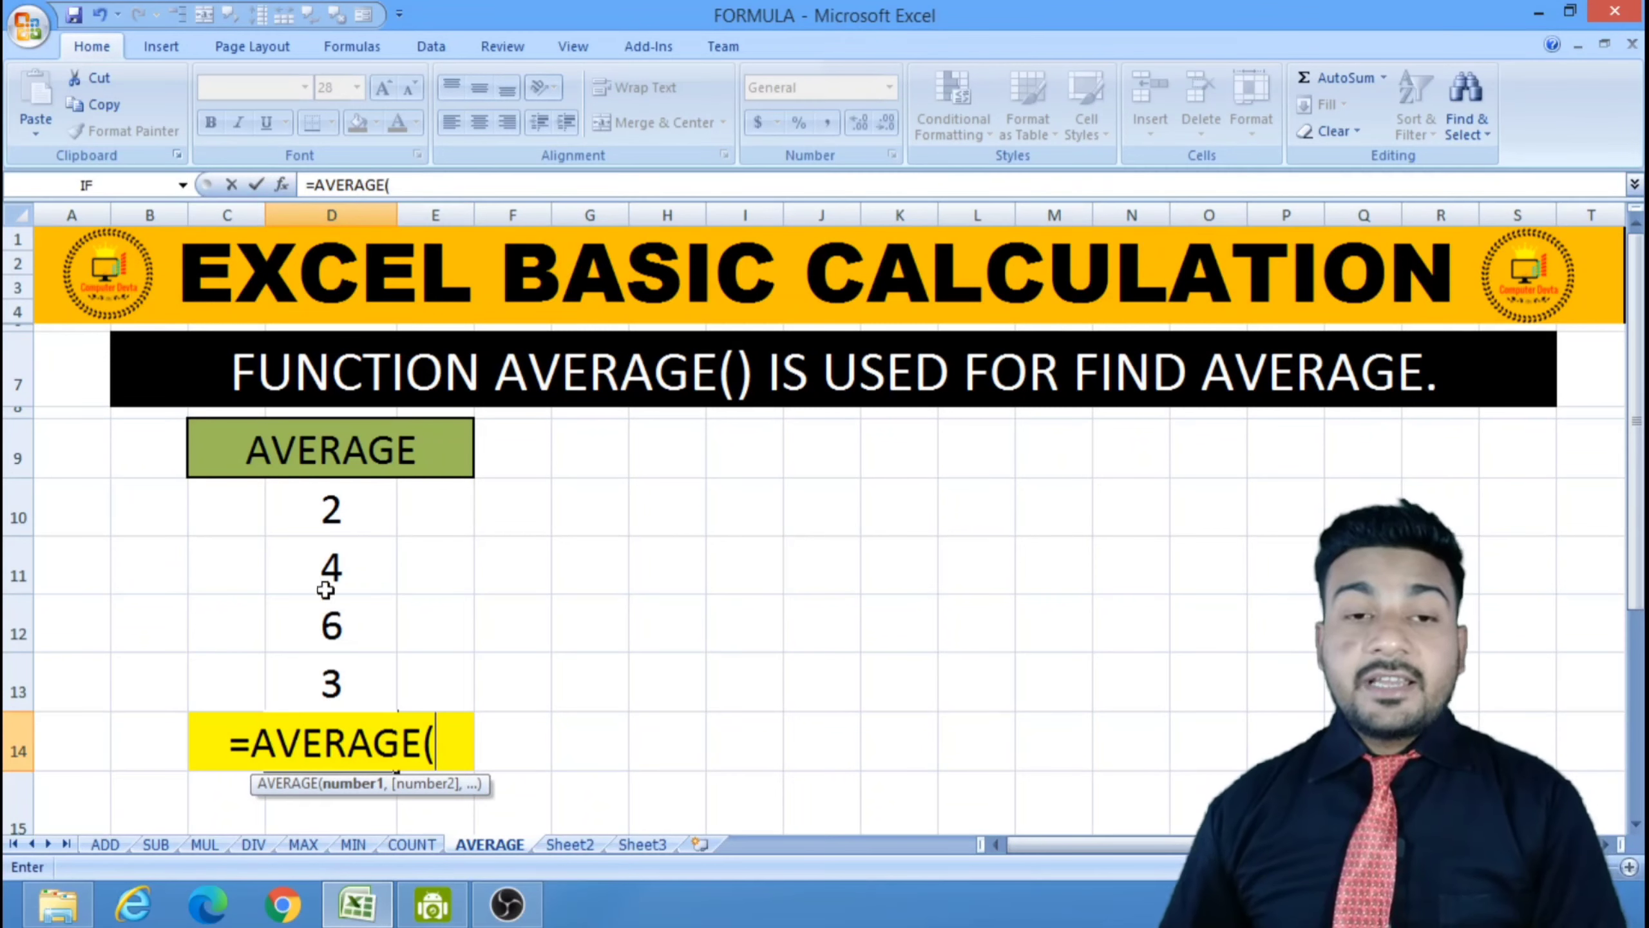
left_click(346, 508)
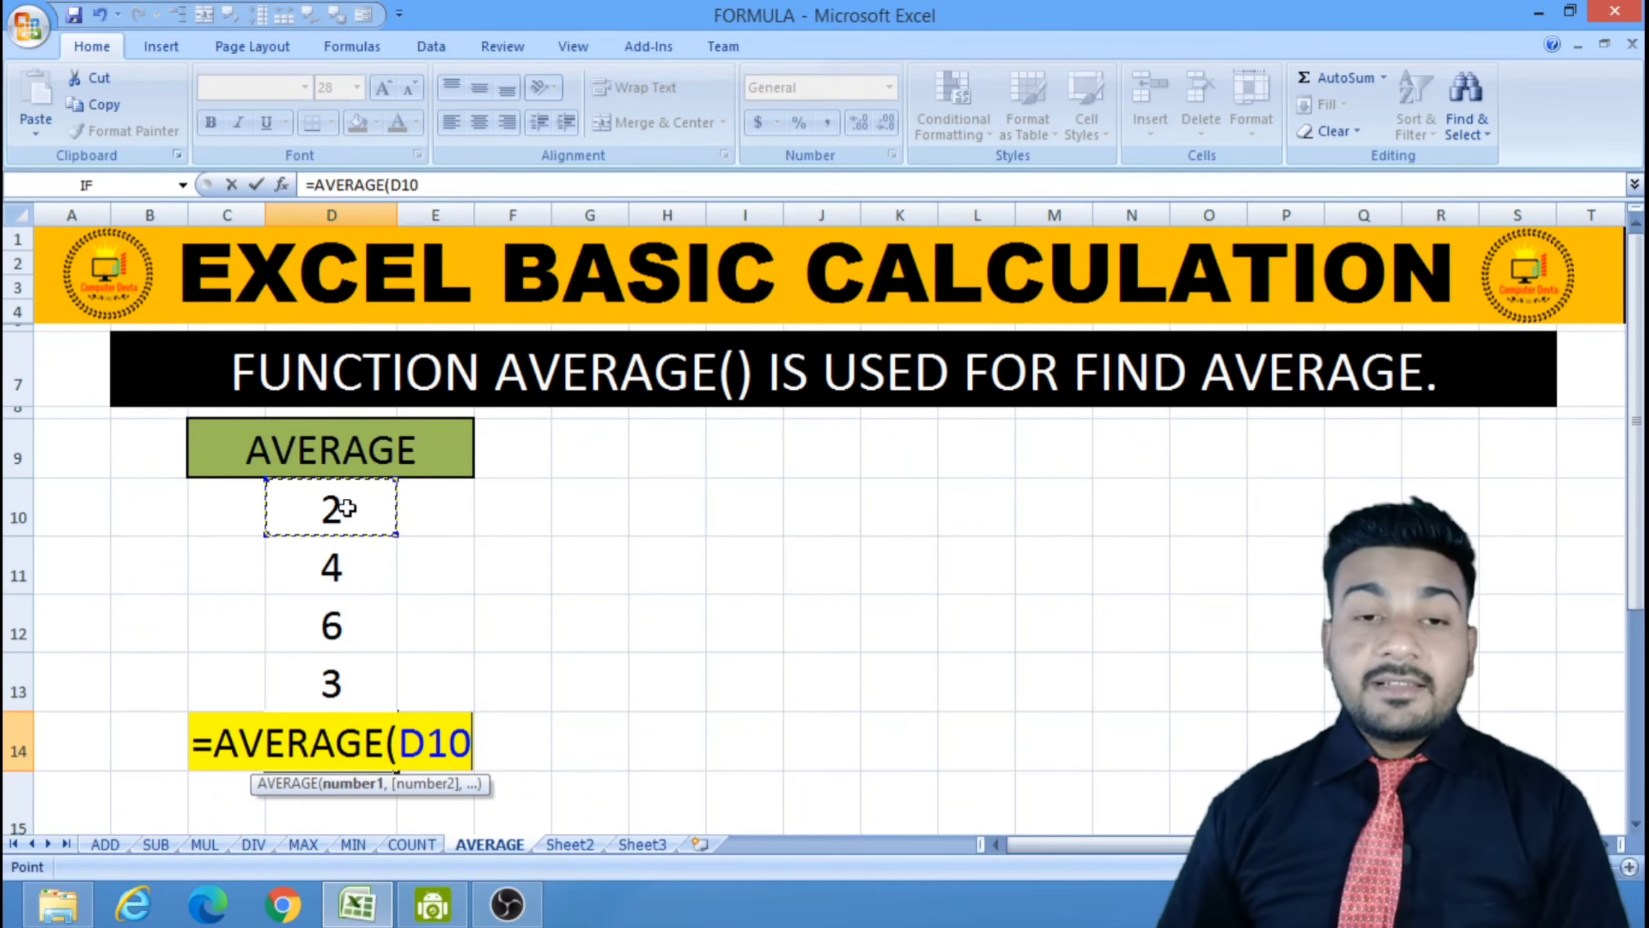
type(":")
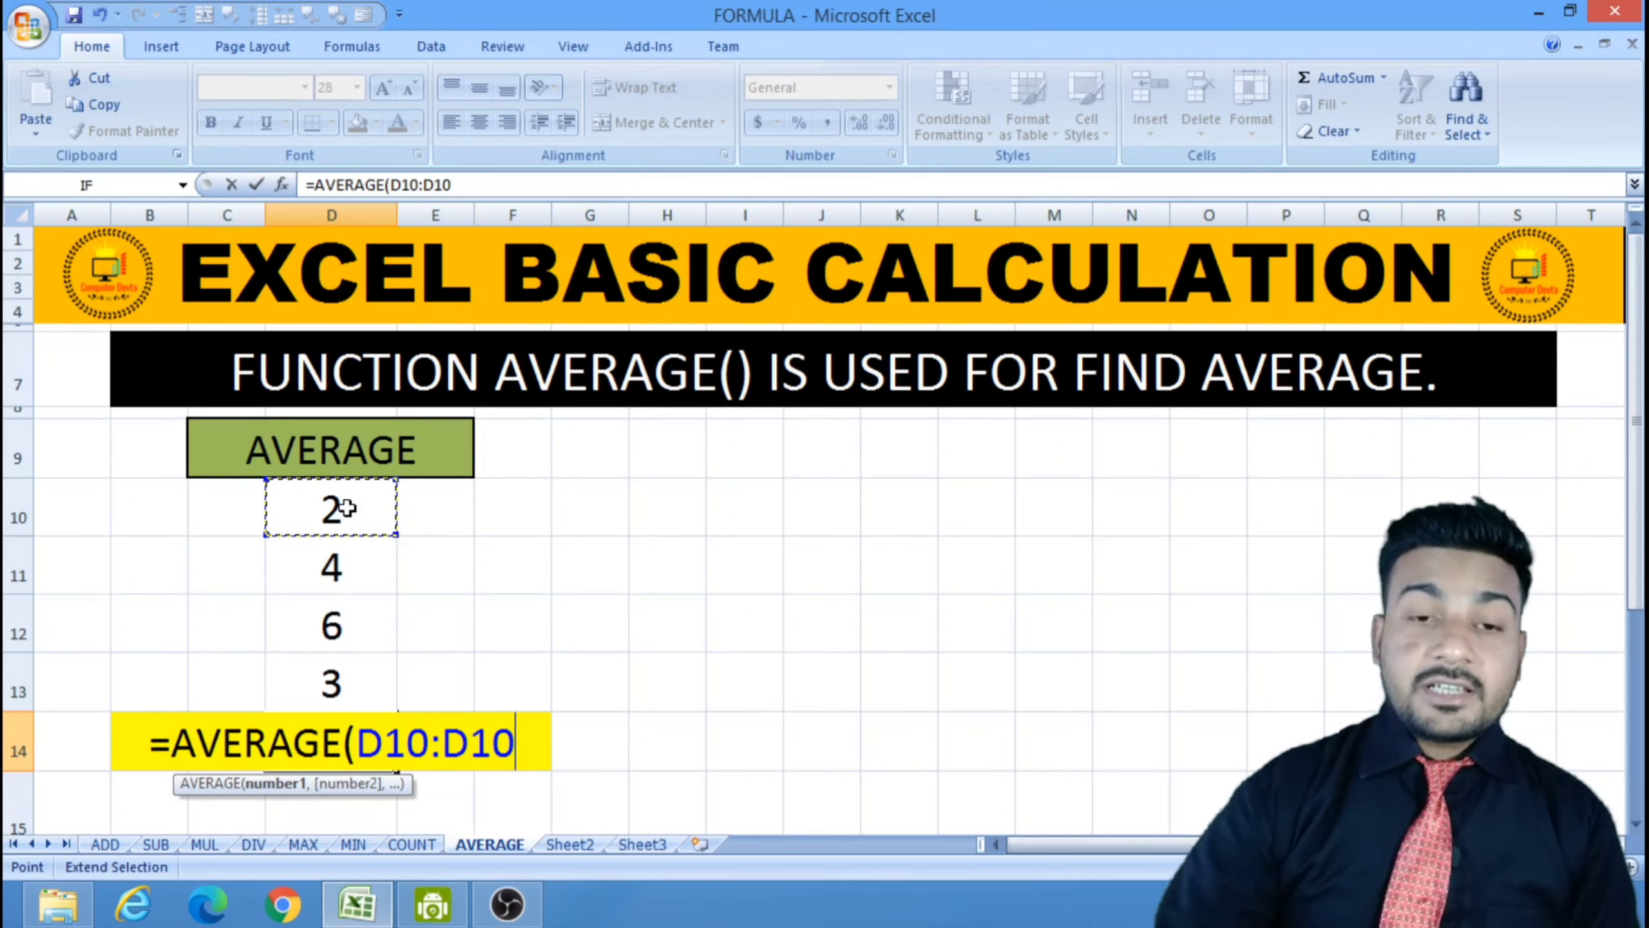
key("BackSpace")
key("BackSpace")
key("BackSpace")
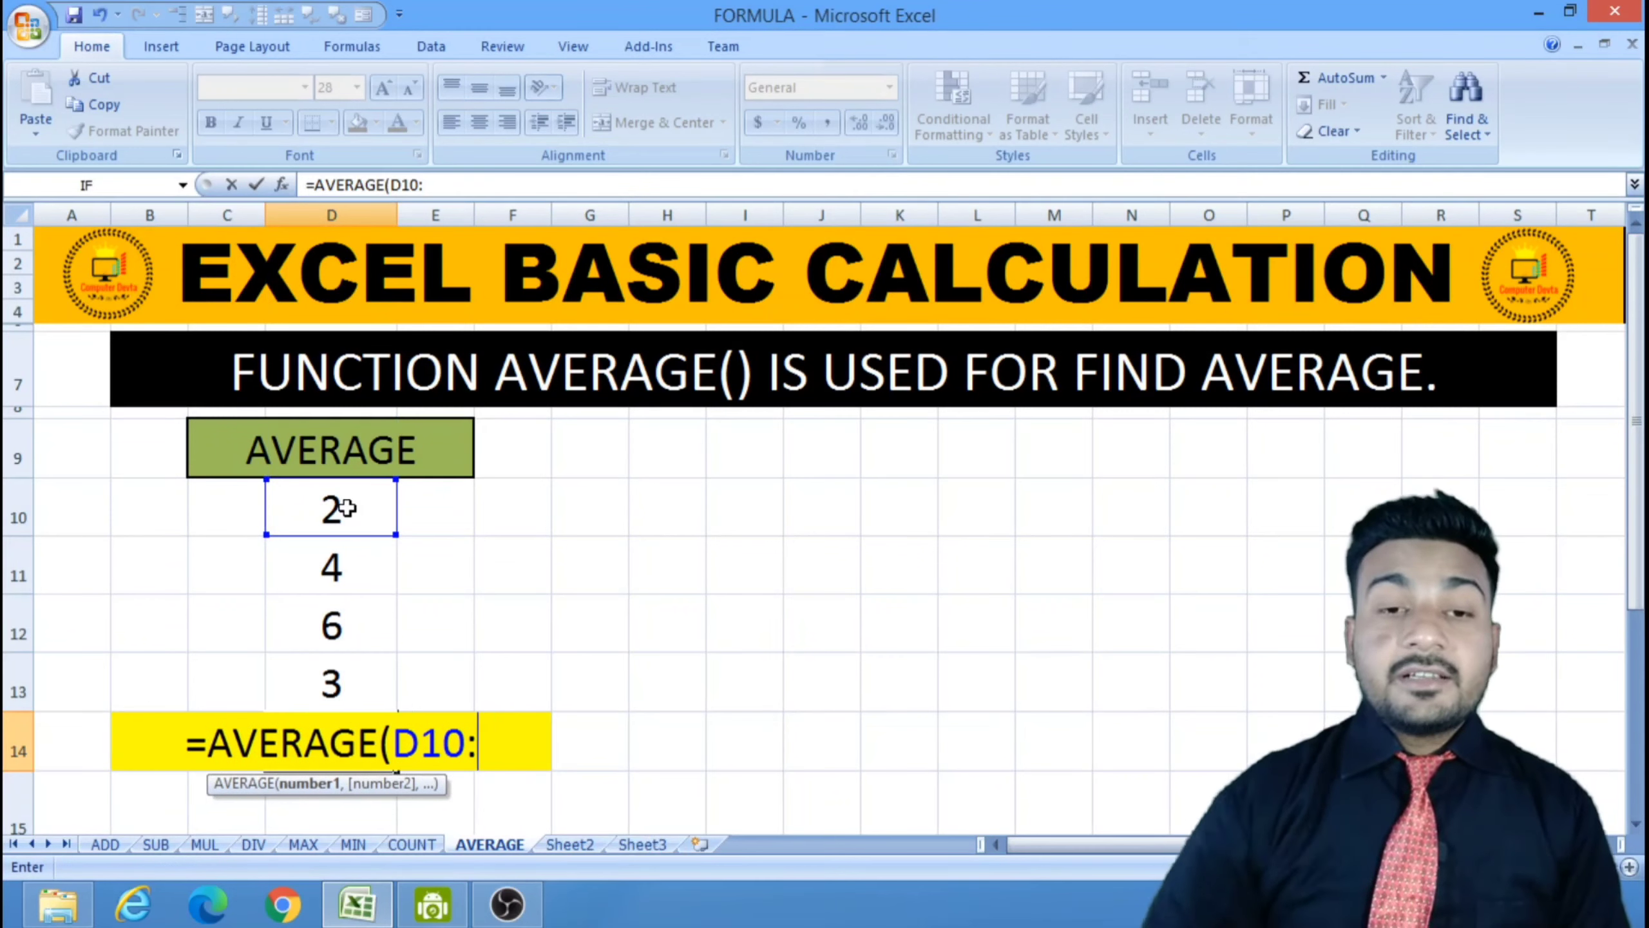
left_click(349, 663)
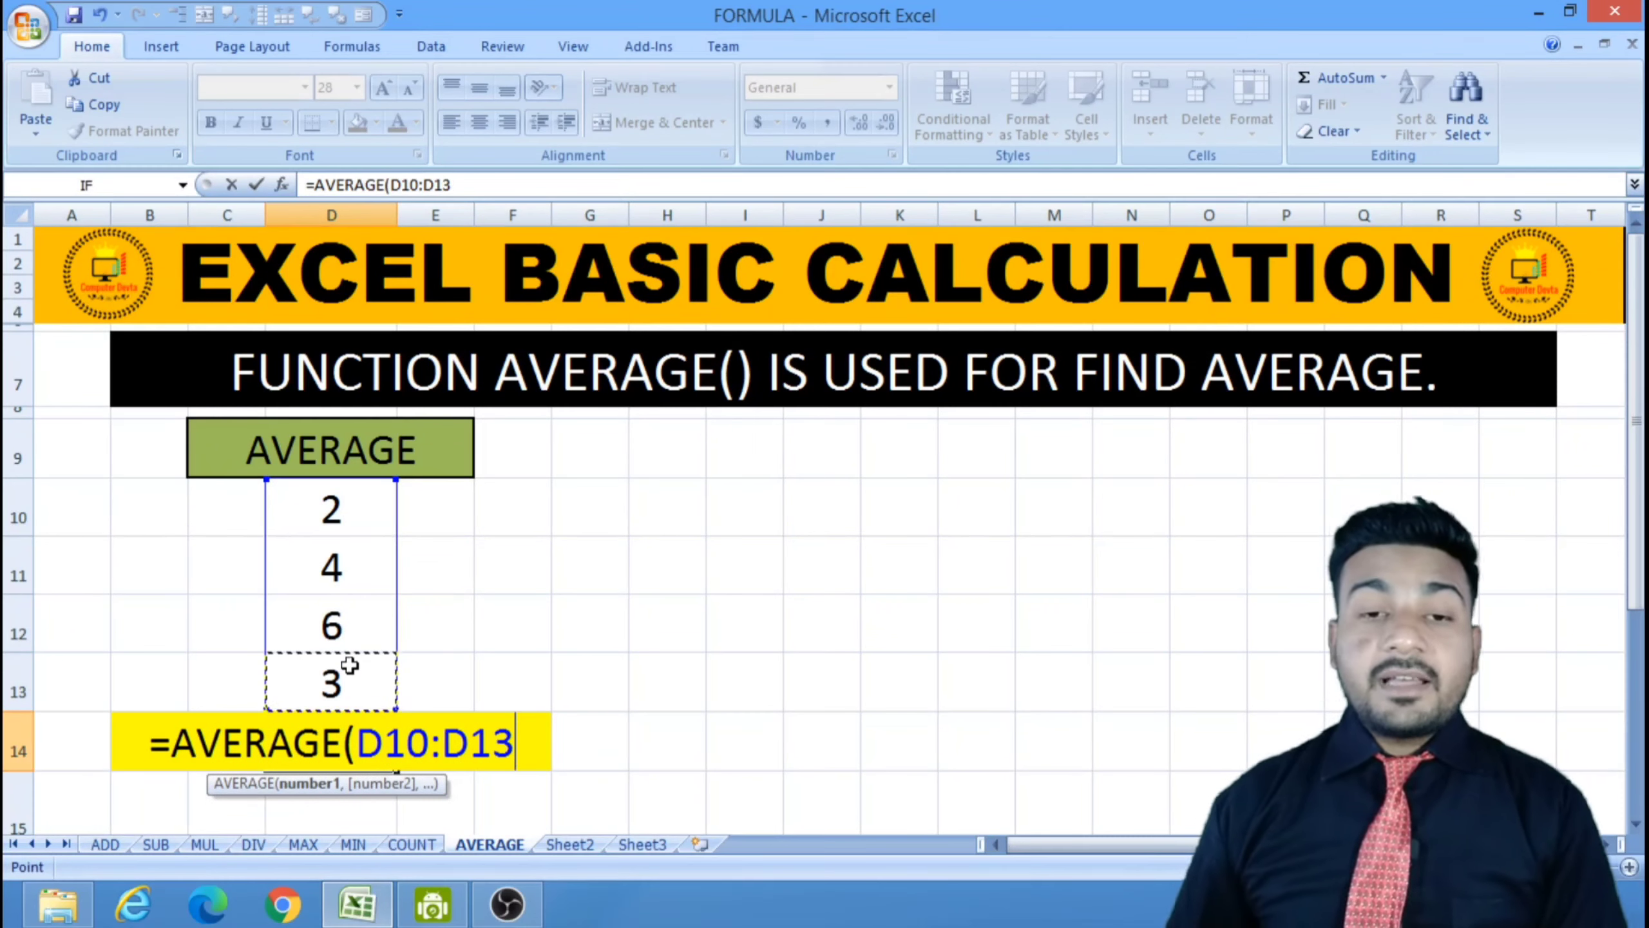
type(")")
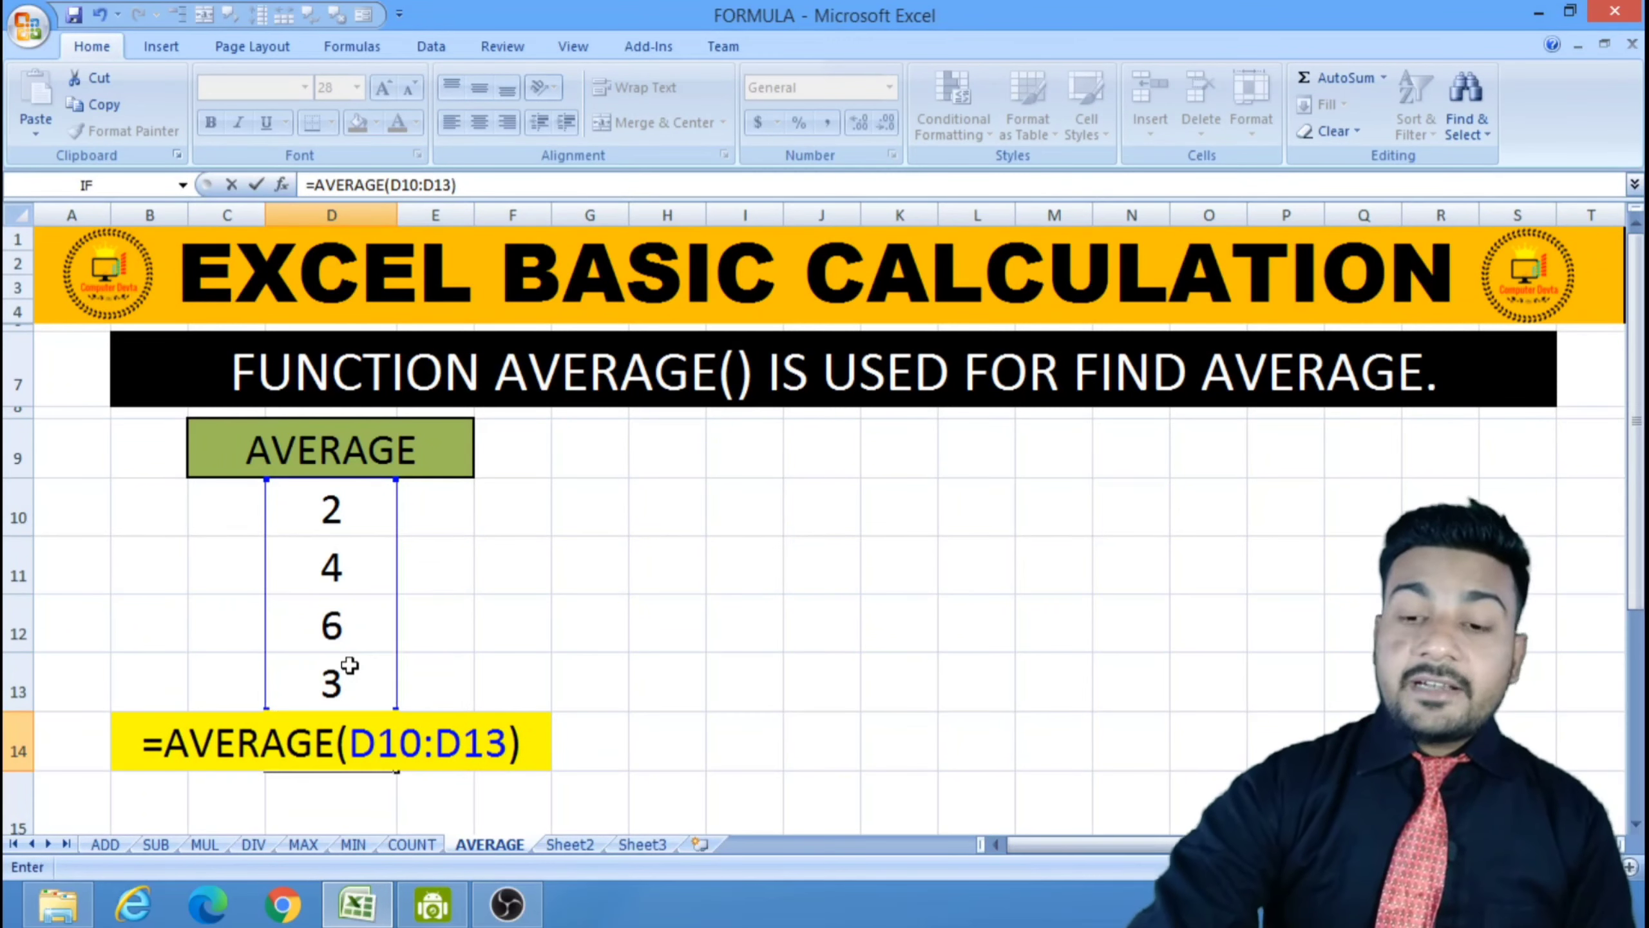
key("Return")
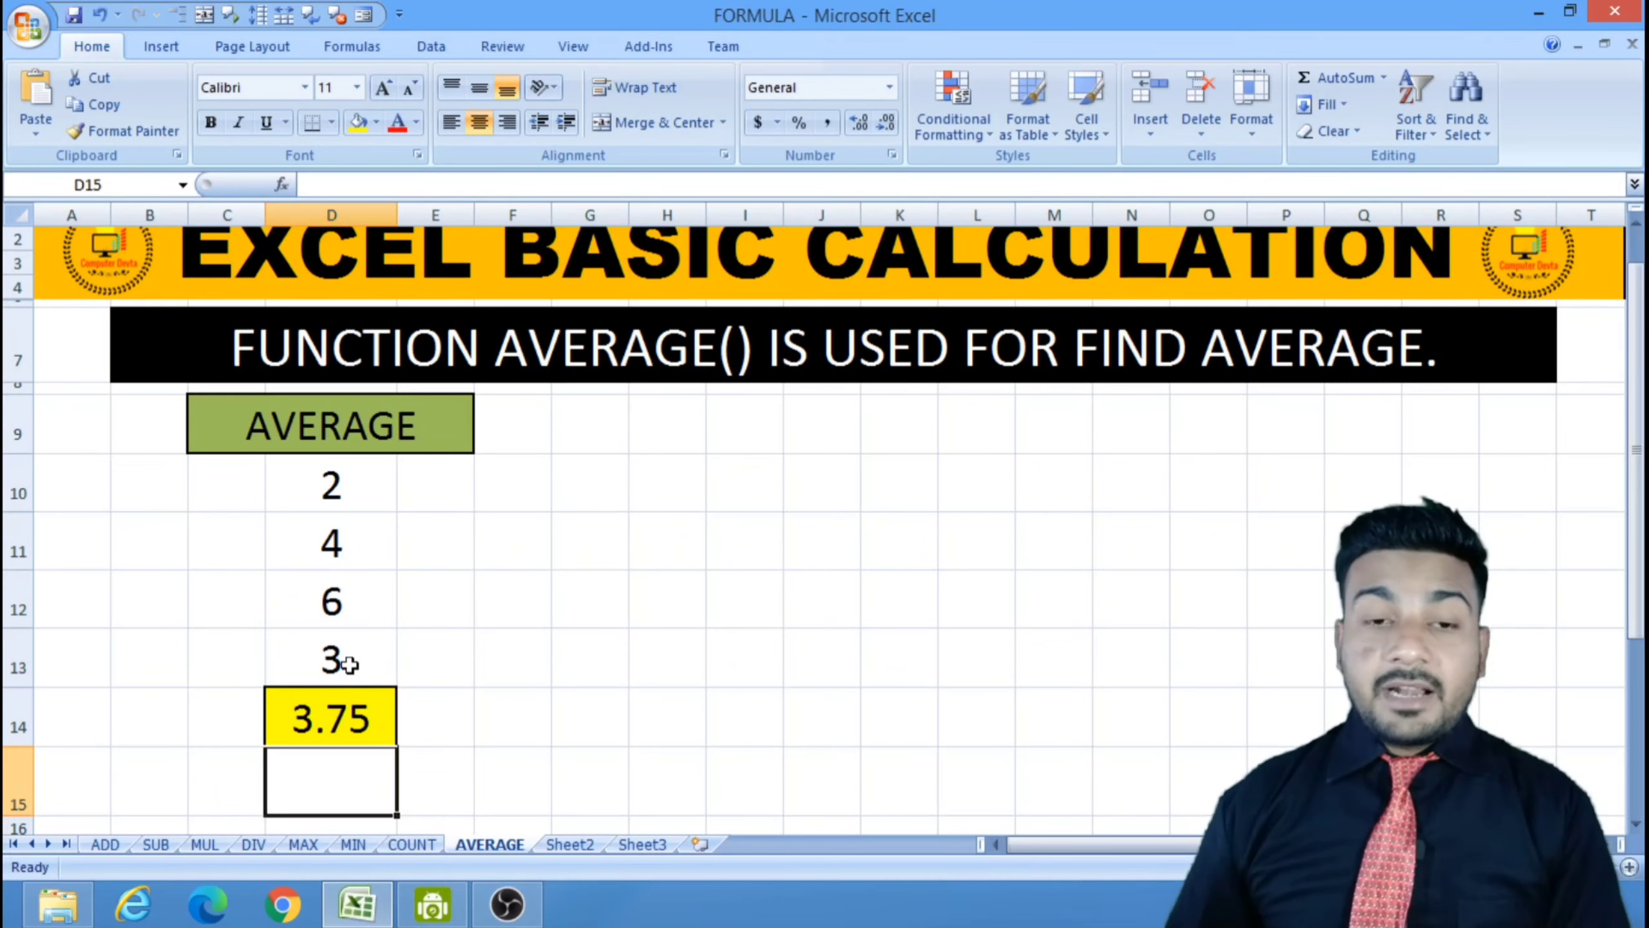
scroll(349, 663, "up", 1)
left_click(535, 675)
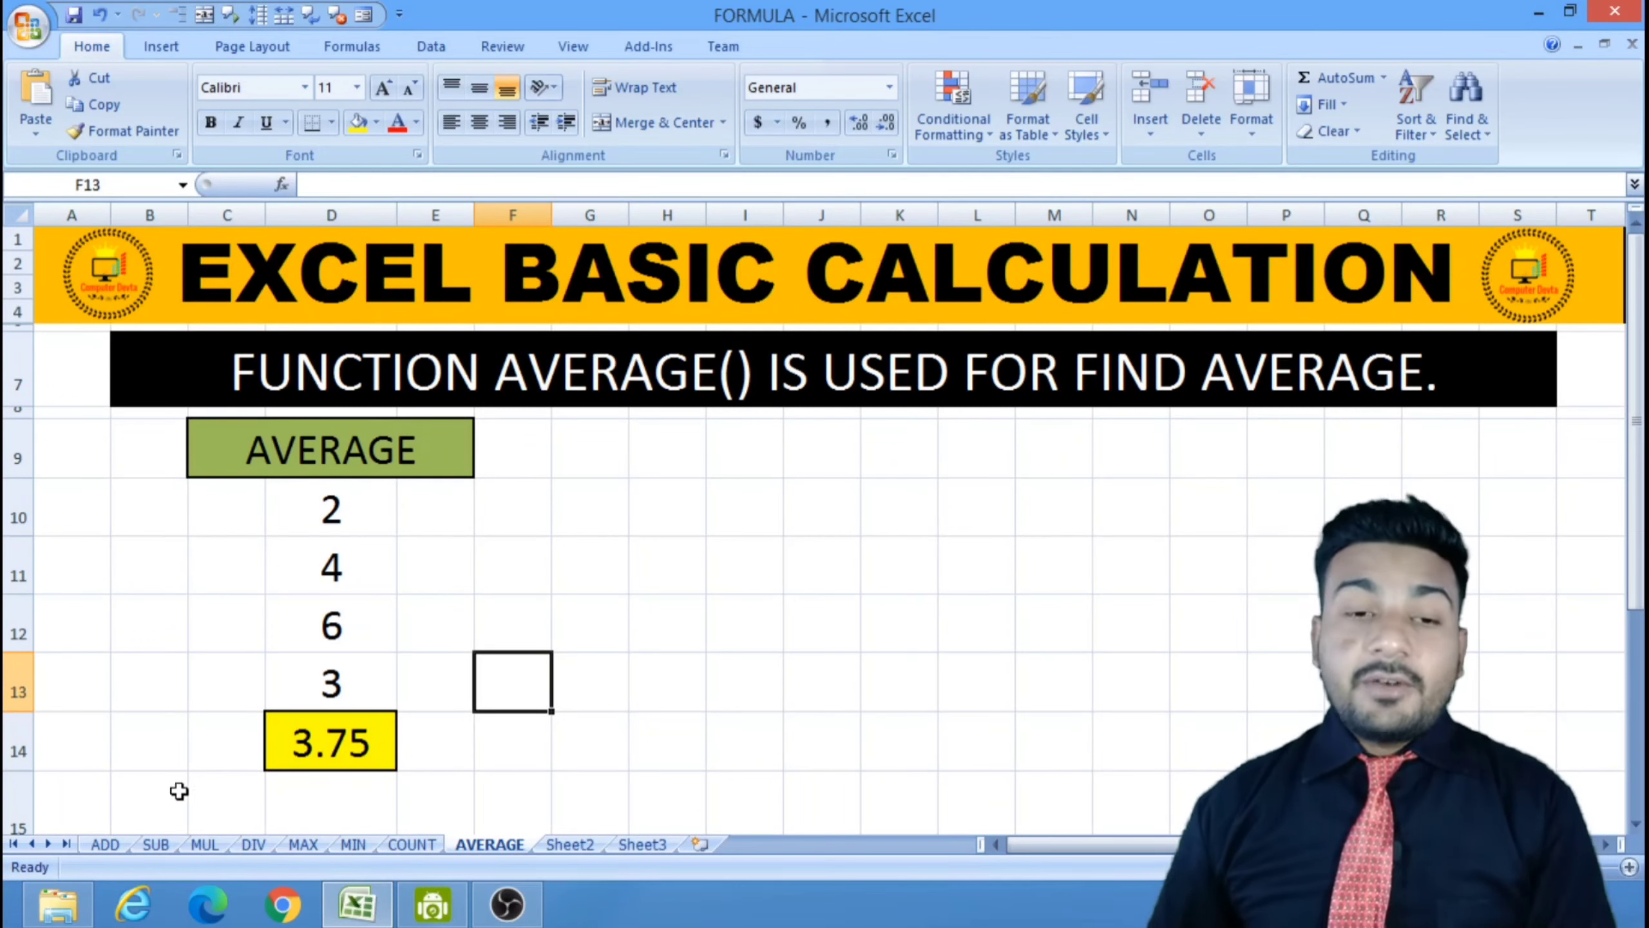
- On the MUL sheet, set the first number in D10 to 10 to recalculate the product, and return to the ADD sheet
left_click(207, 844)
left_click(451, 700)
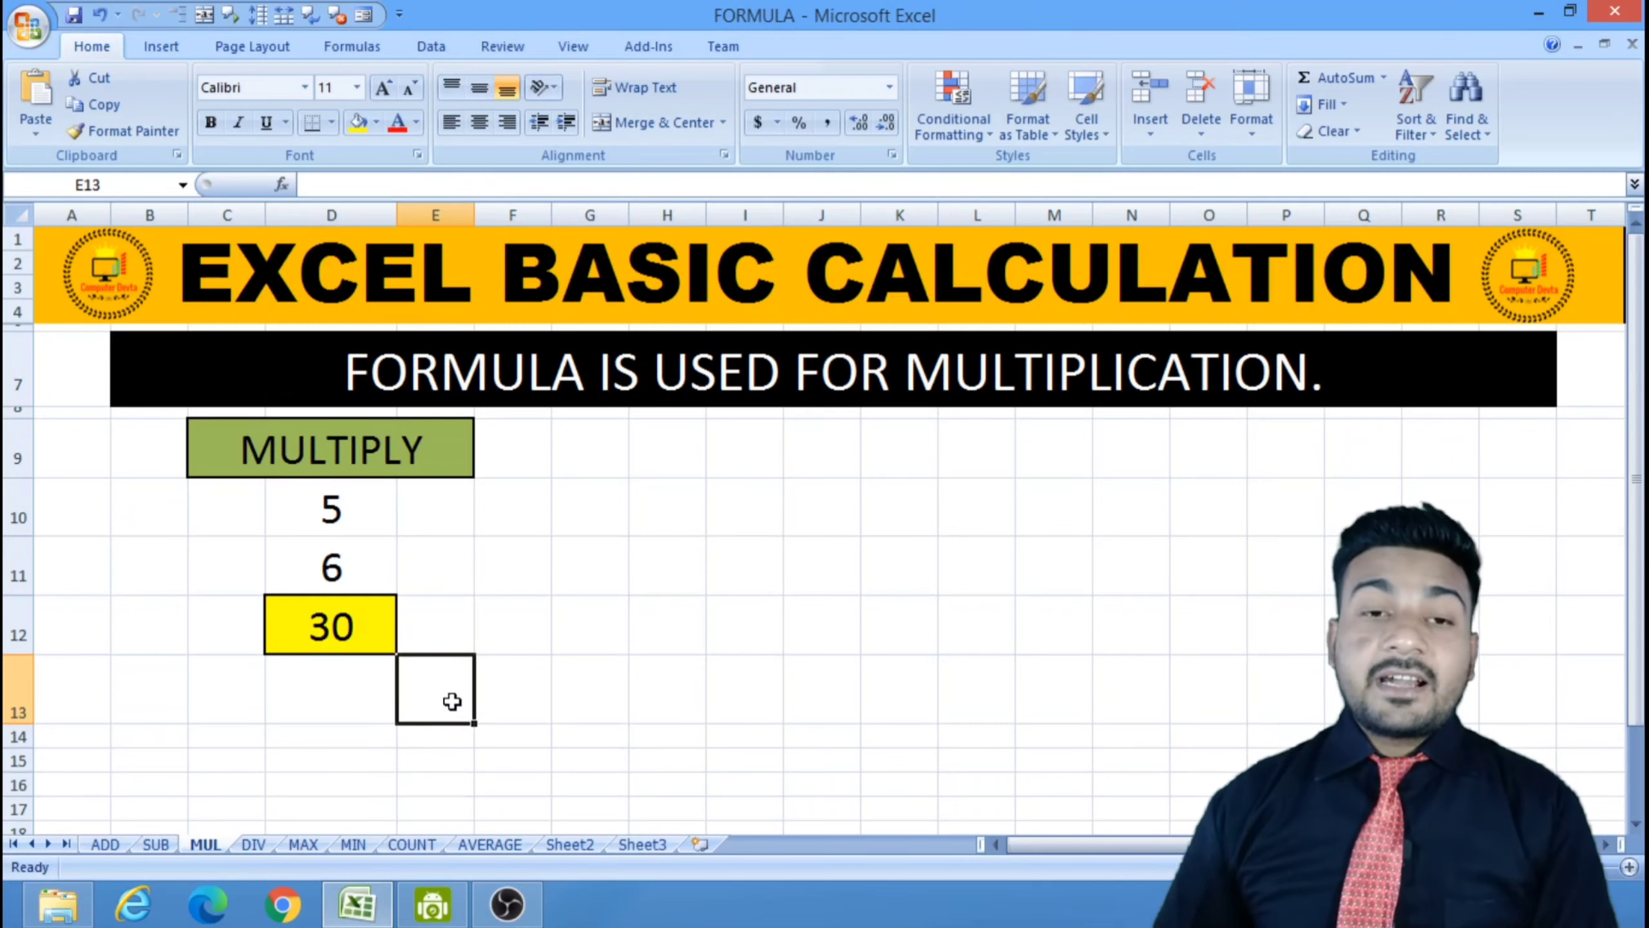
left_click(356, 514)
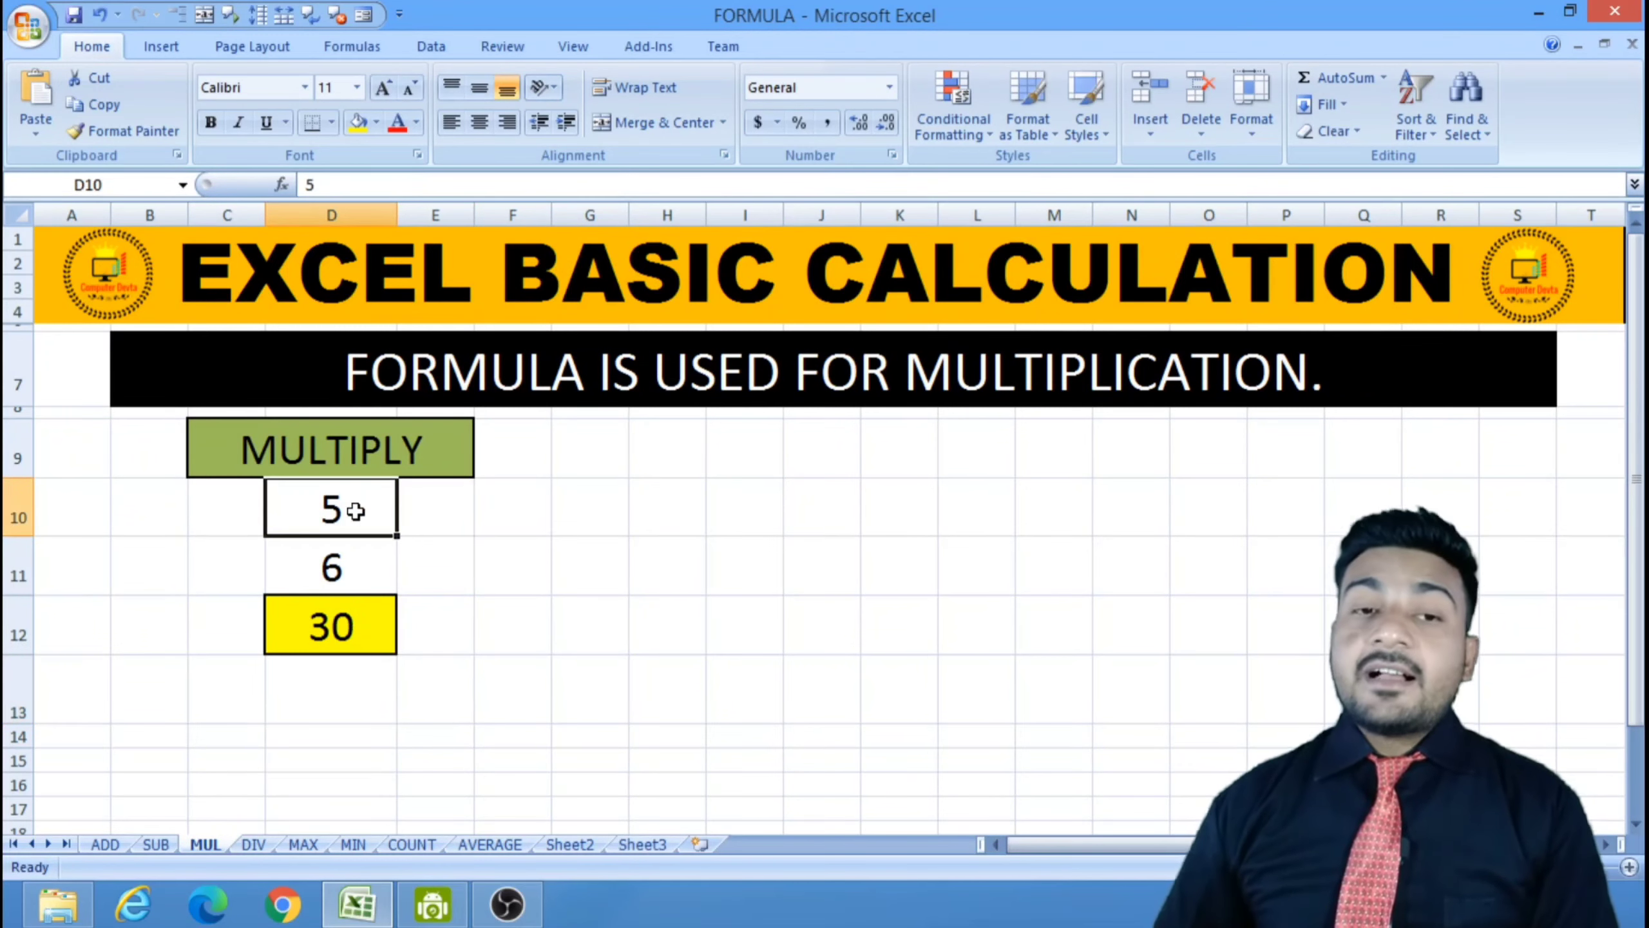
type("10")
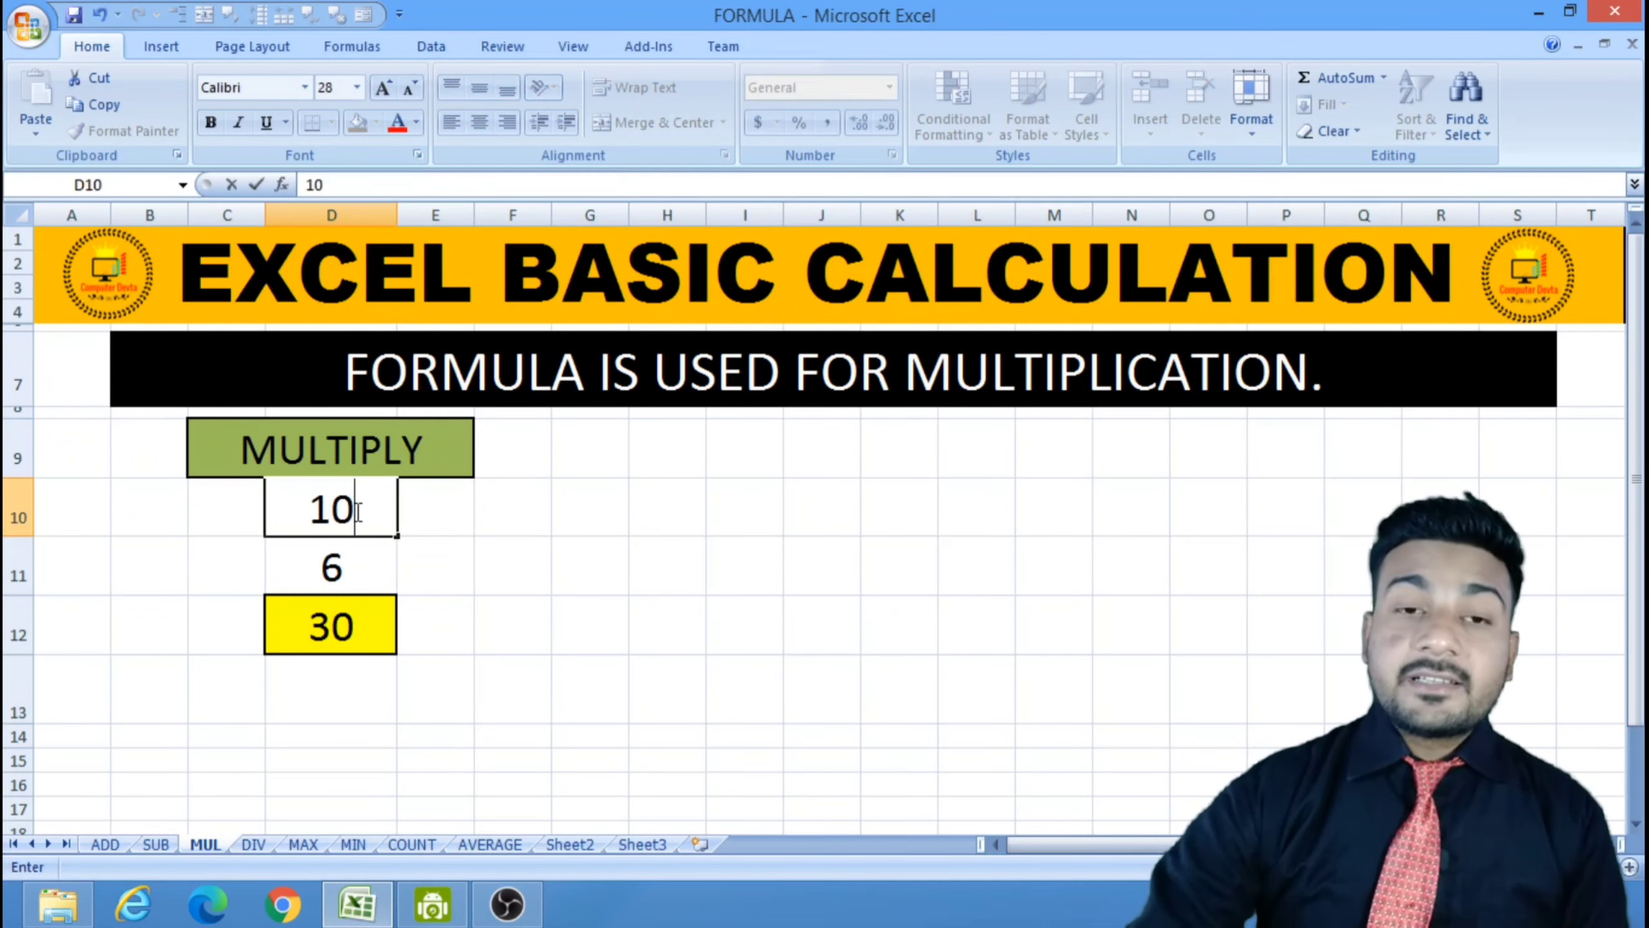
left_click(473, 651)
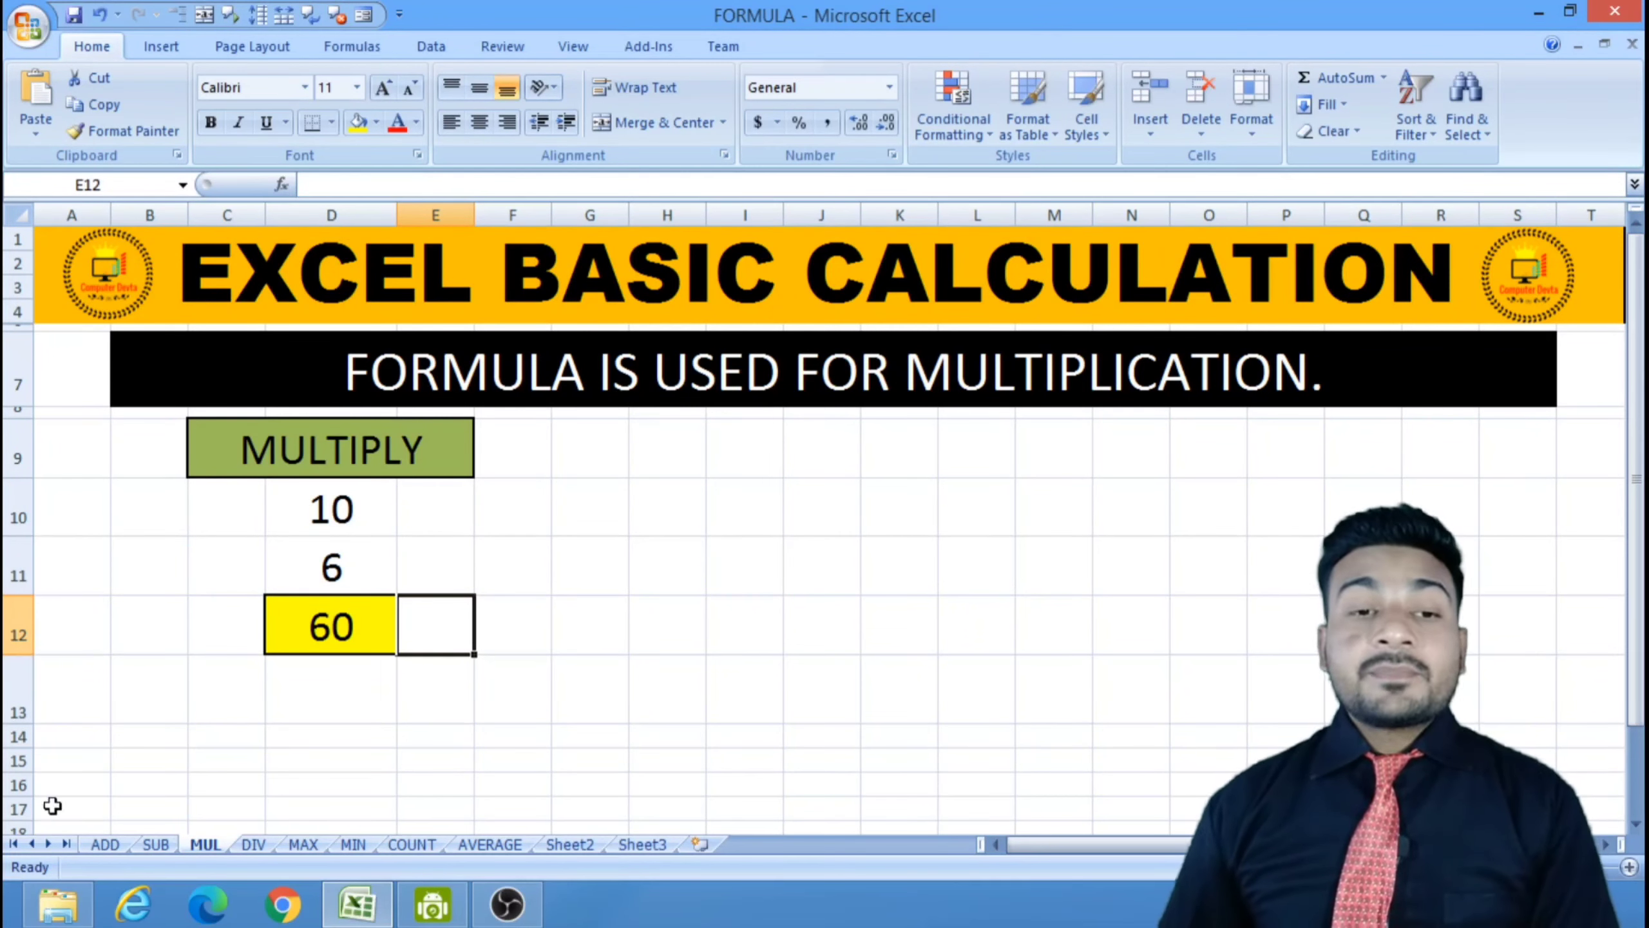
left_click(100, 843)
left_click(842, 639)
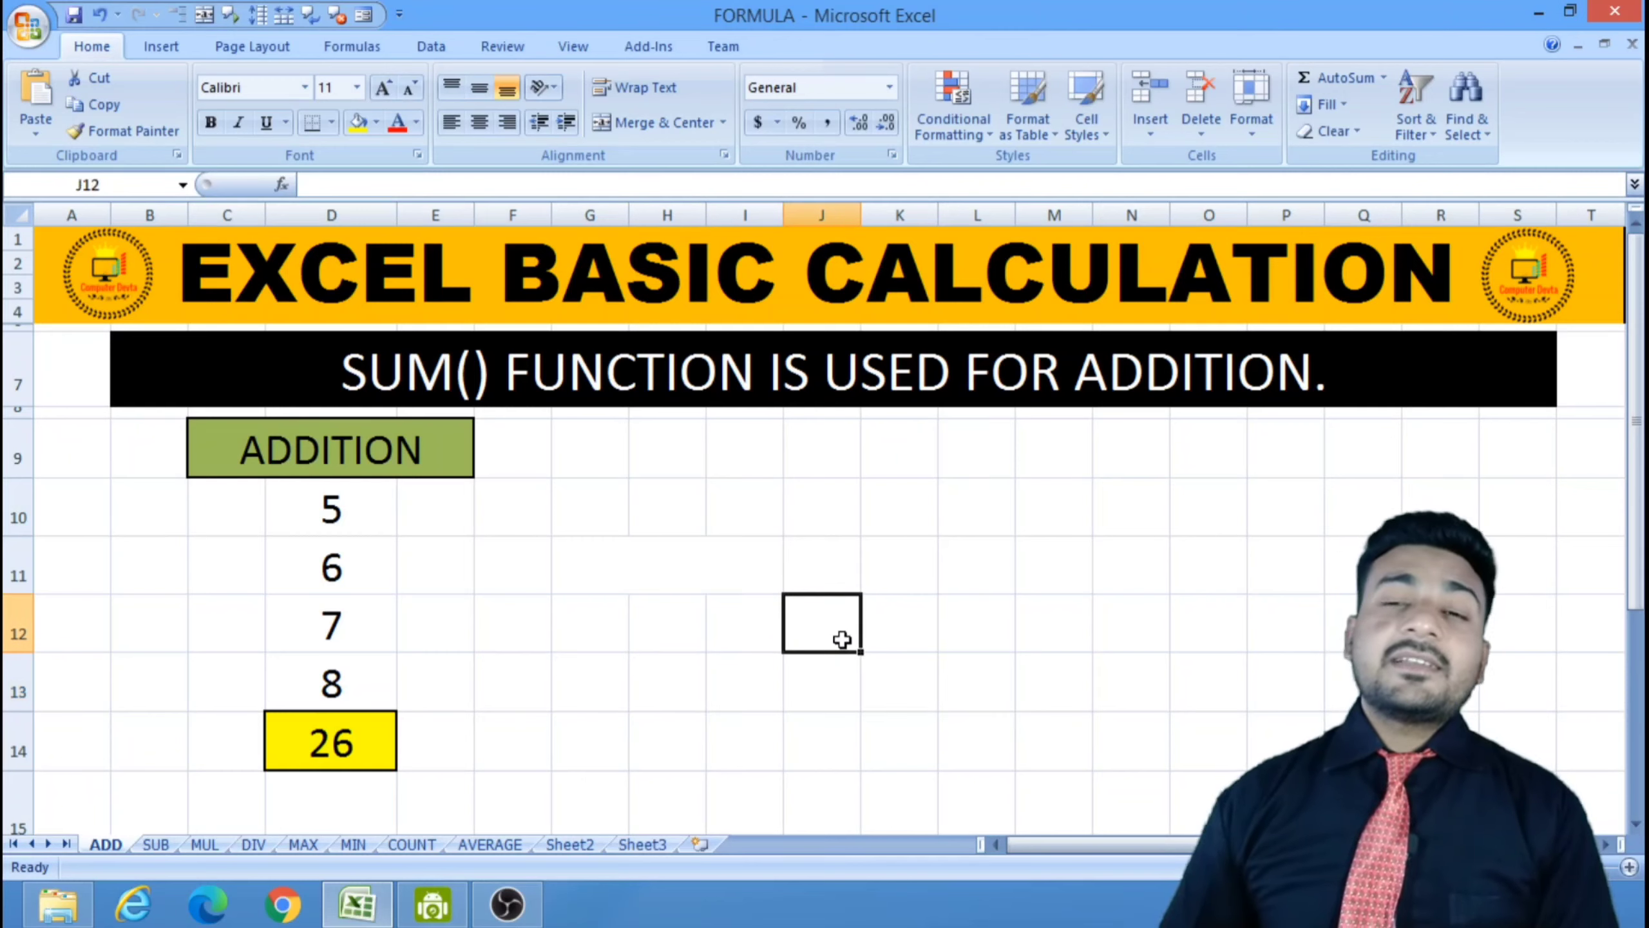